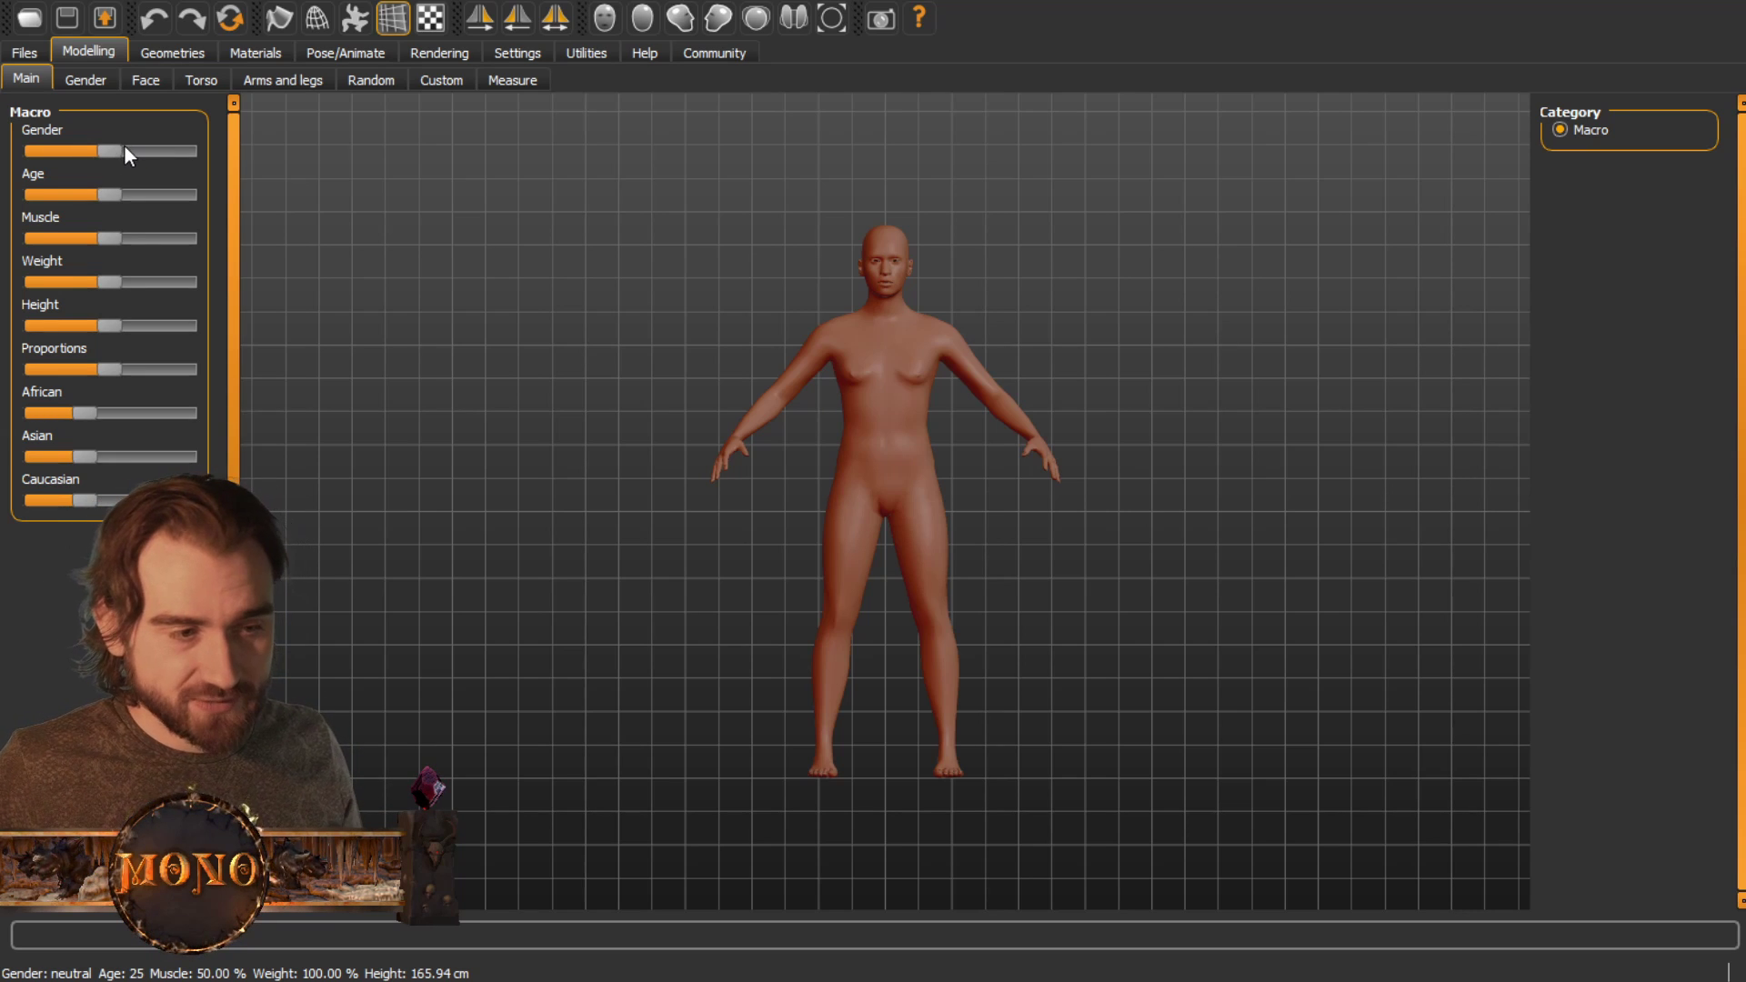
# Make the character fully male, age 42, with 100% muscle and about 129% weight
pyautogui.moveTo(110, 152); pyautogui.dragTo(397, 167)
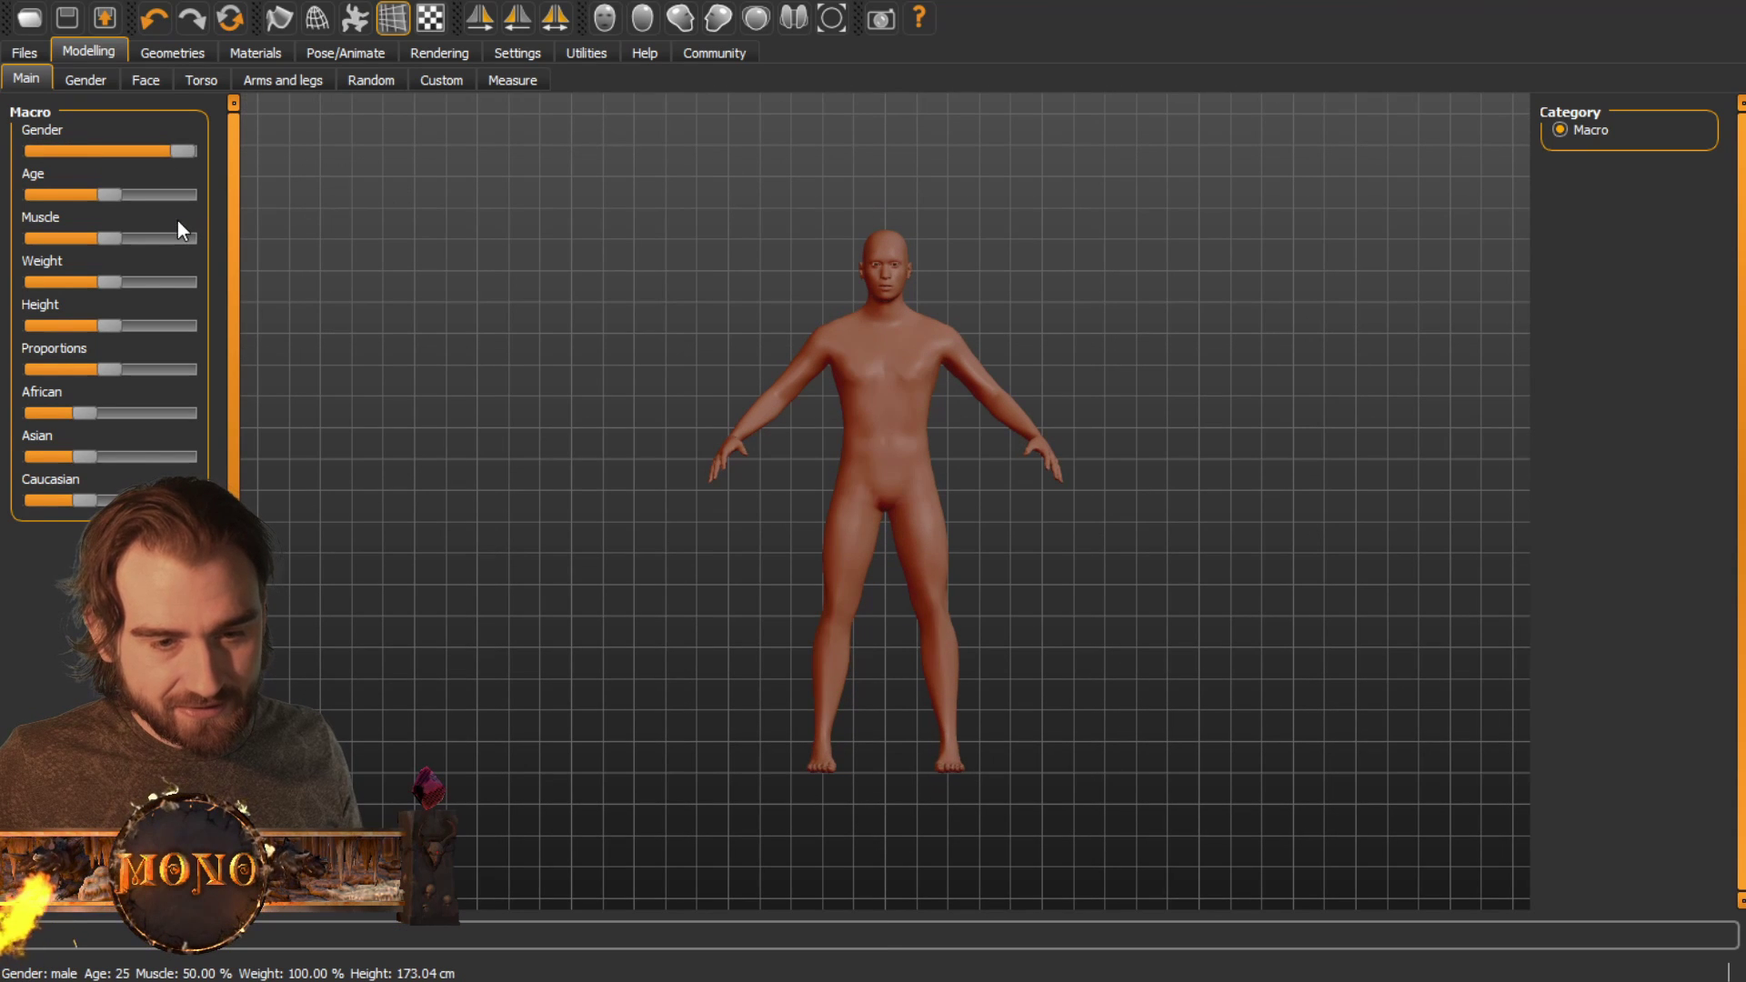
pyautogui.moveTo(110, 196); pyautogui.dragTo(223, 243)
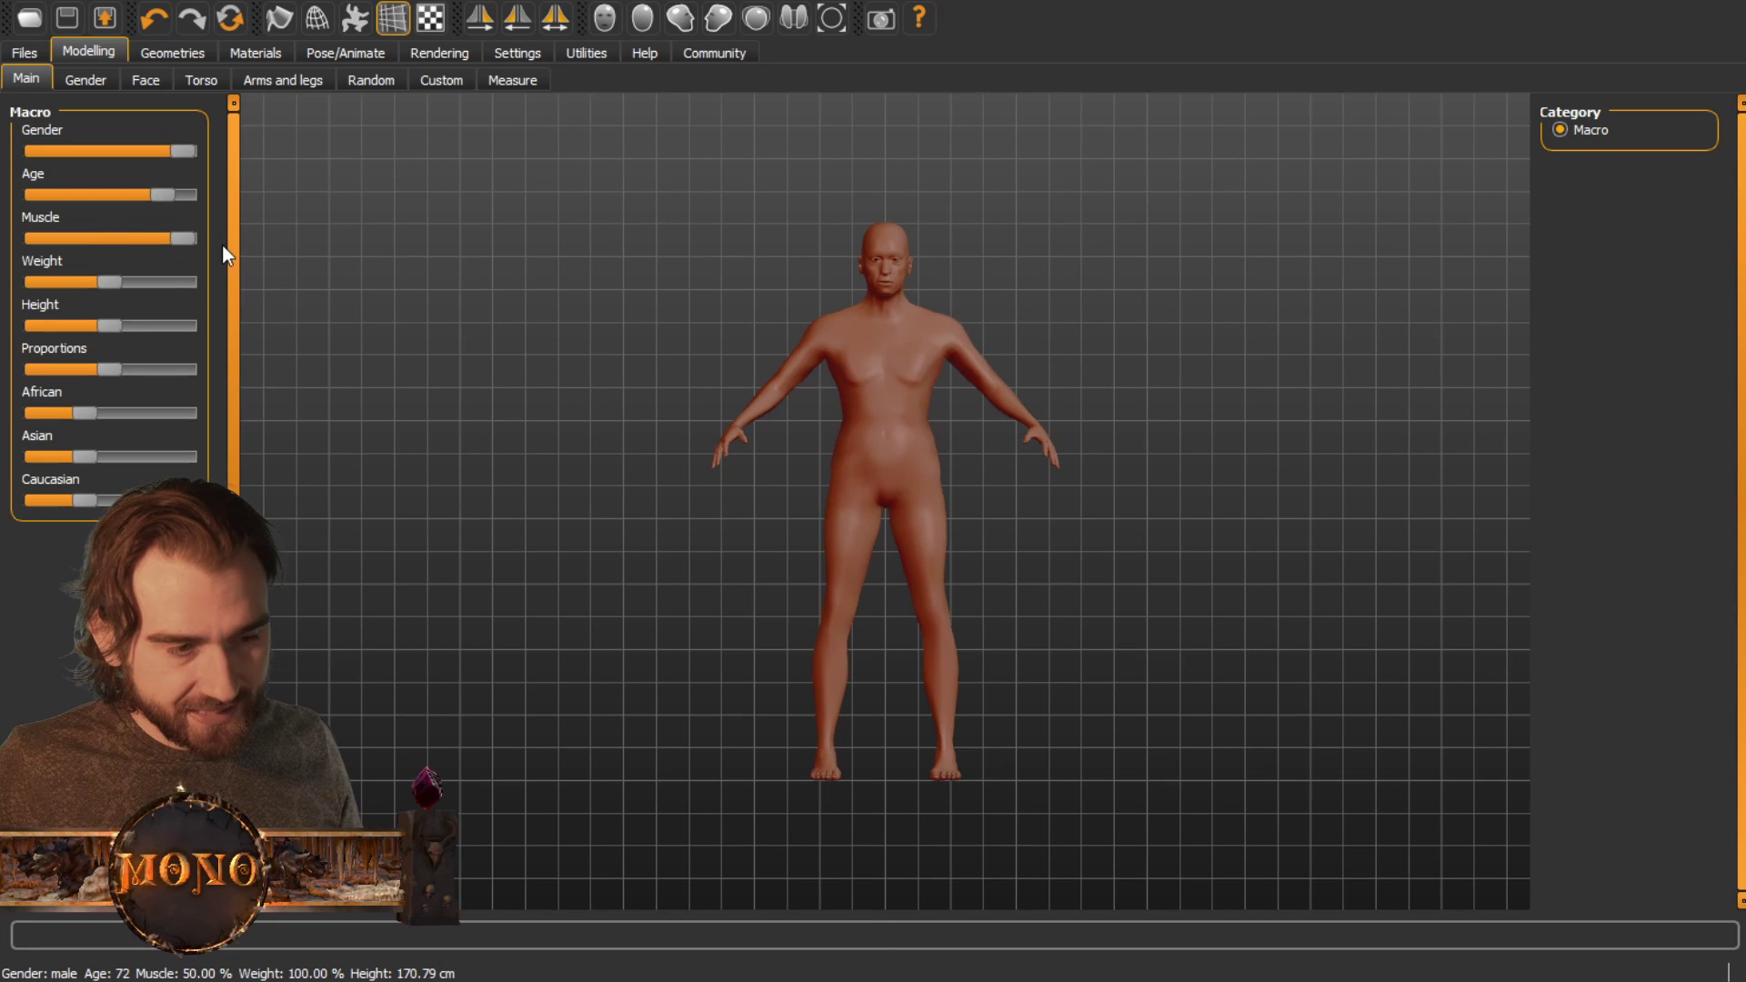
pyautogui.moveTo(111, 284); pyautogui.dragTo(151, 288)
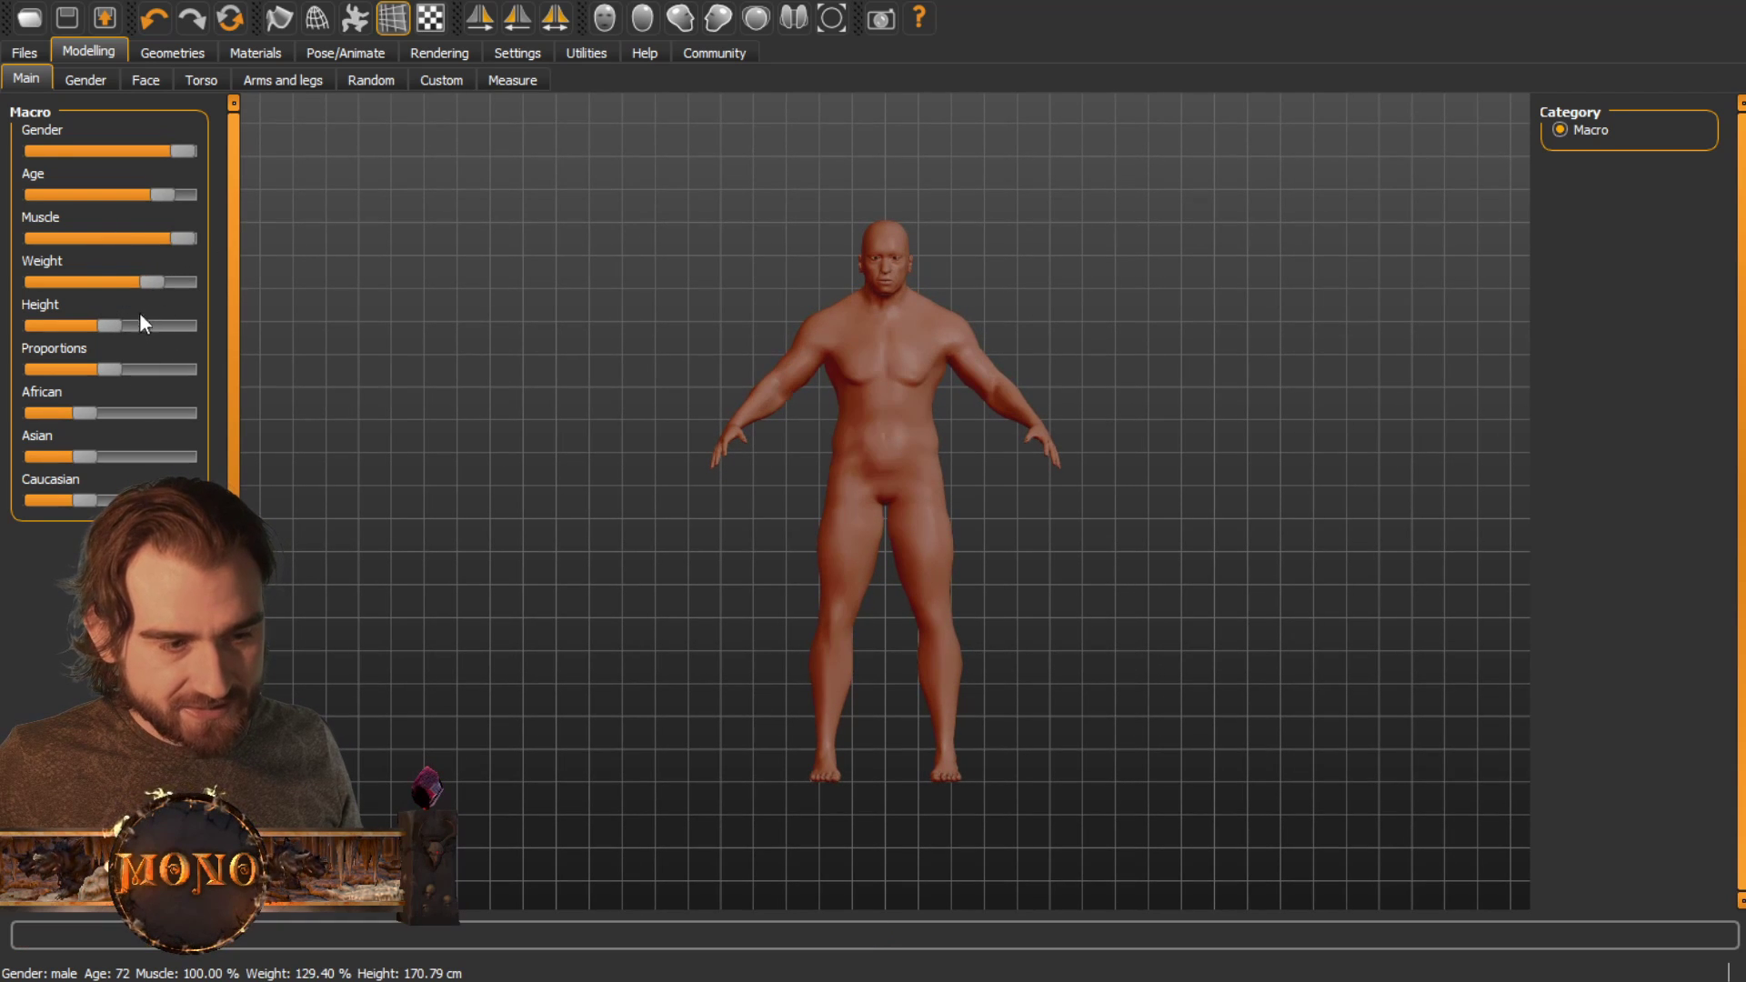
pyautogui.moveTo(164, 196)
pyautogui.mouseDown()
pyautogui.moveTo(139, 199)
pyautogui.moveTo(145, 217)
pyautogui.moveTo(130, 196)
pyautogui.mouseUp()
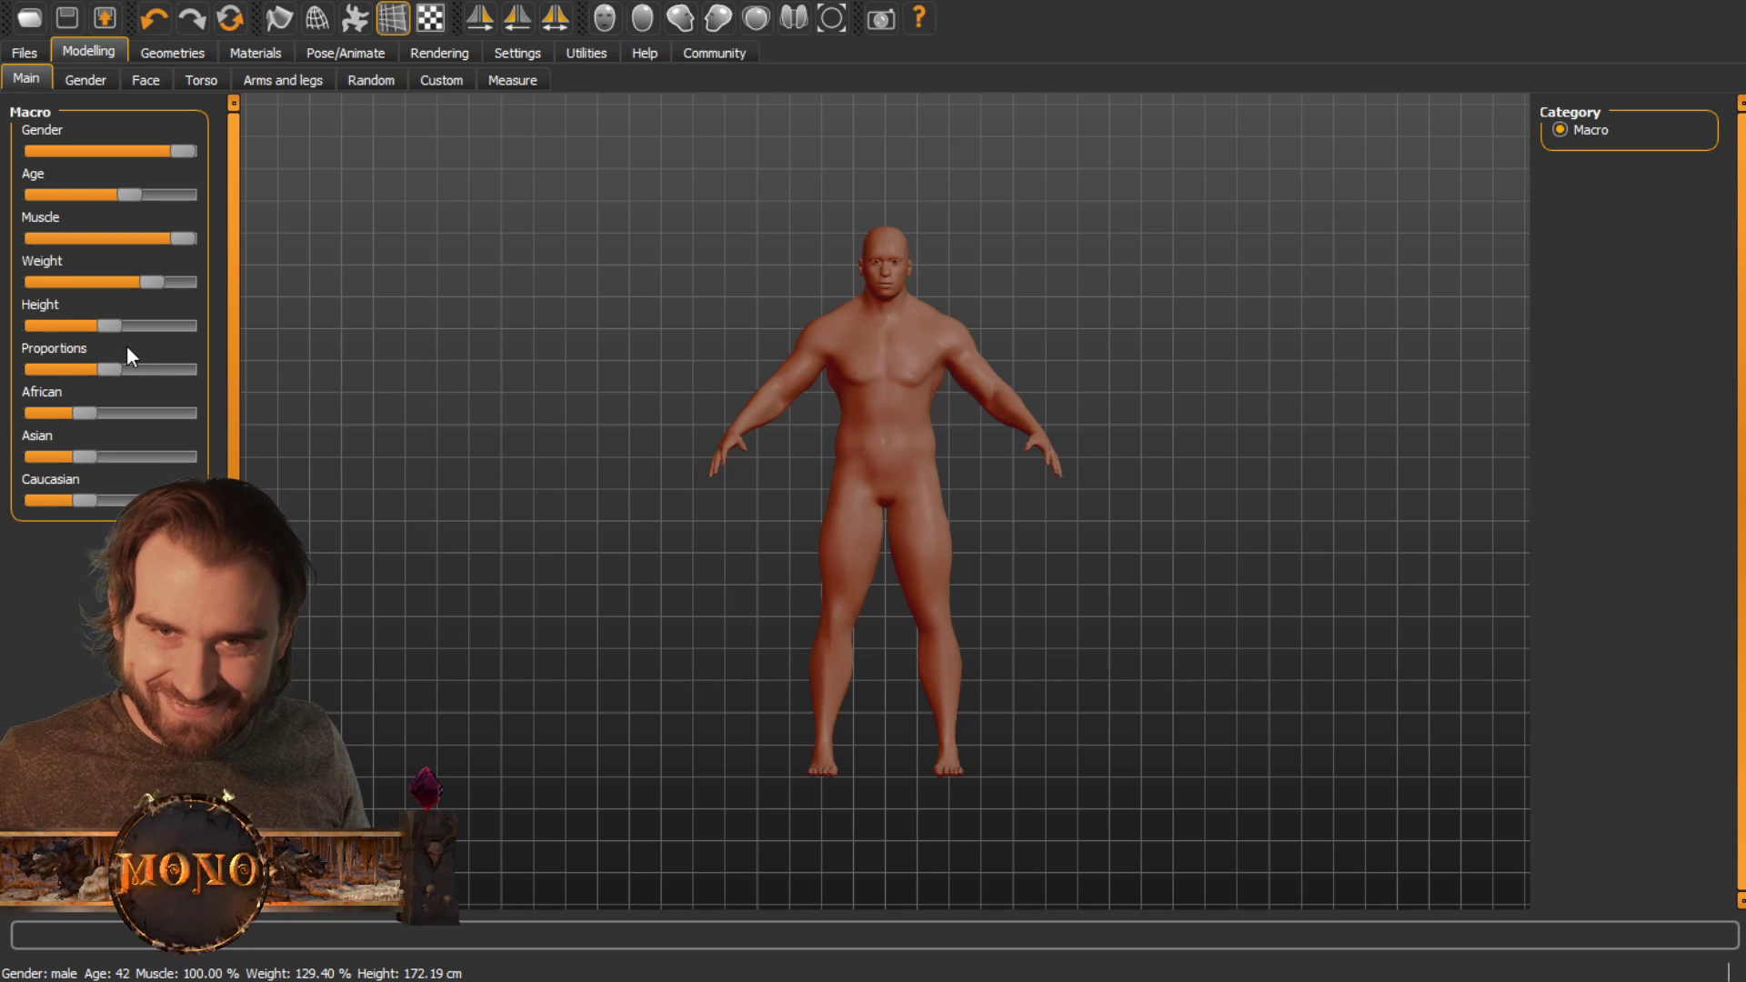
# Raise the character's height, proportions and Caucasian values to their maximum
pyautogui.moveTo(118, 324); pyautogui.dragTo(198, 331)
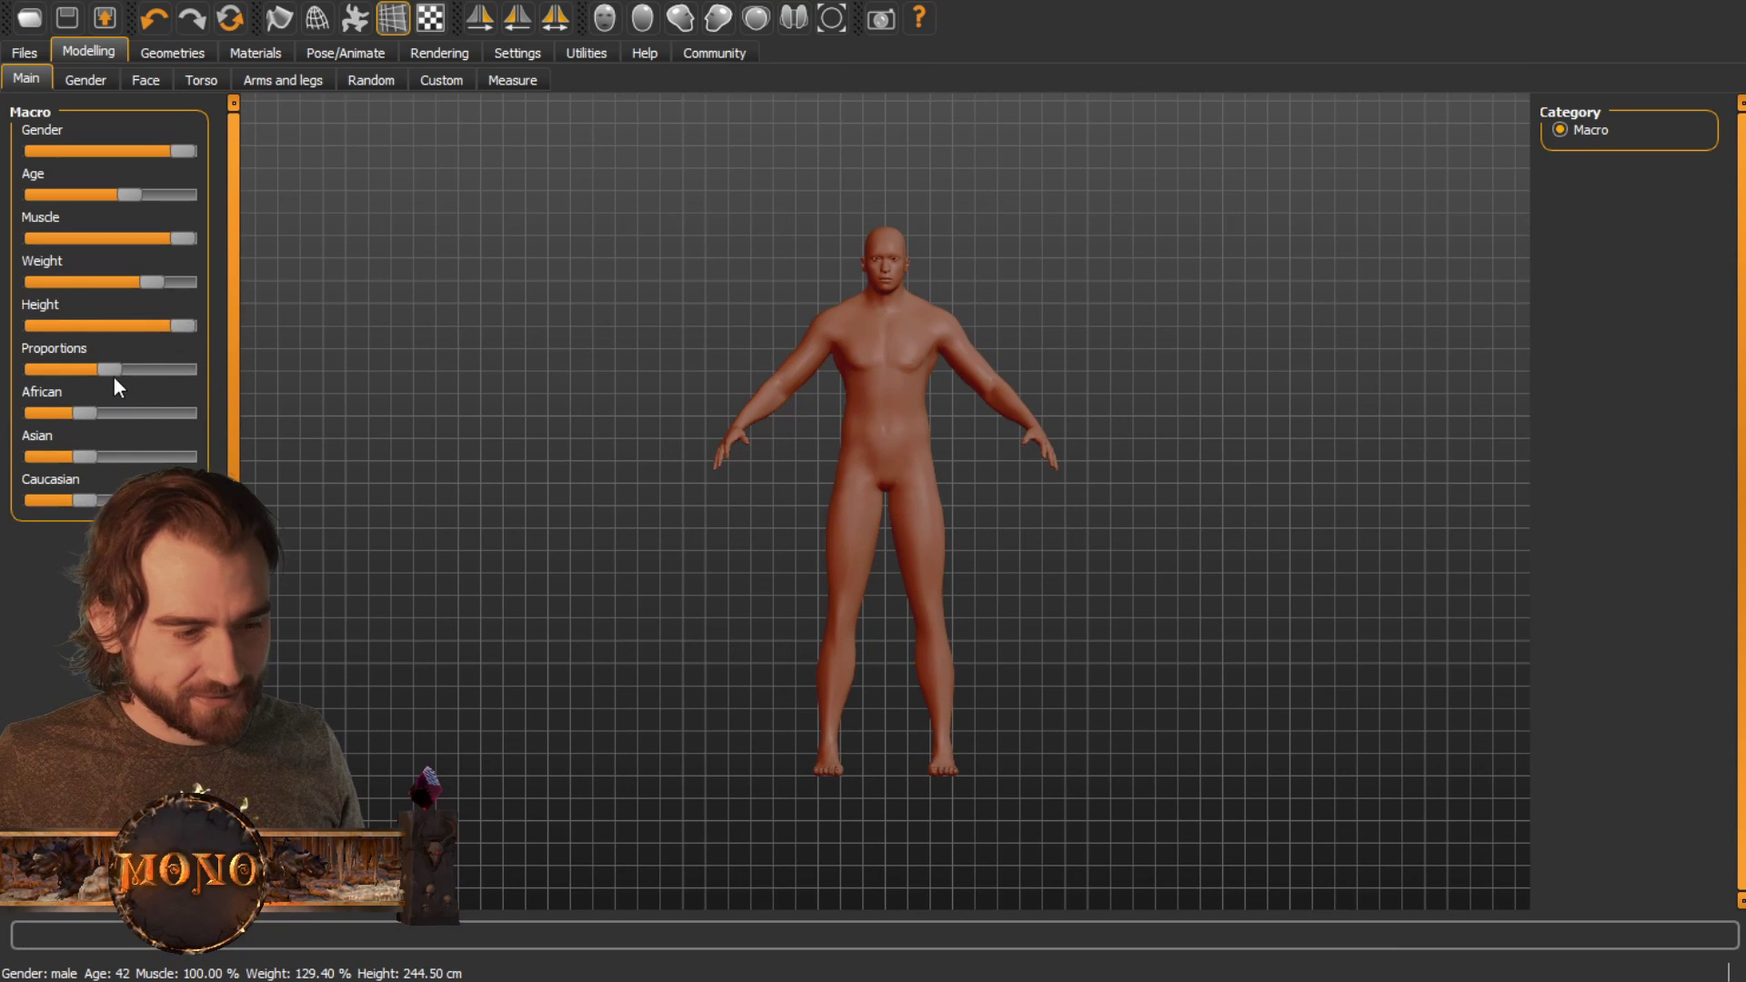
pyautogui.moveTo(115, 382); pyautogui.dragTo(181, 389)
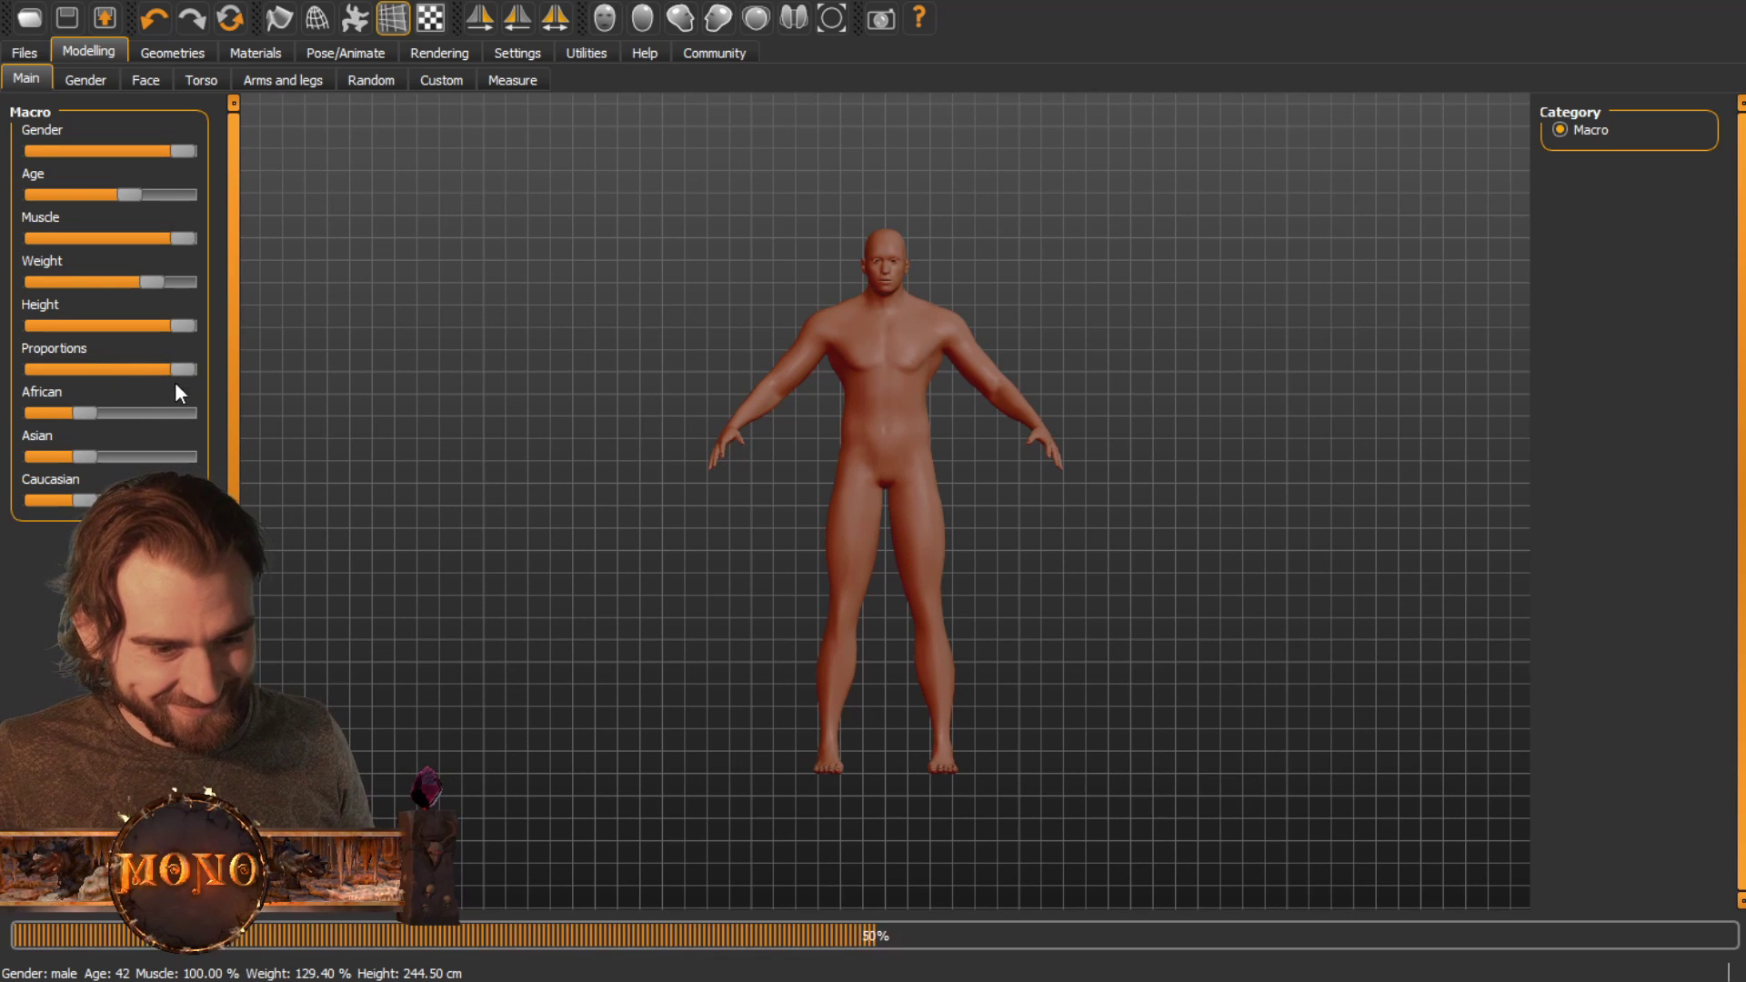
pyautogui.moveTo(90, 500); pyautogui.dragTo(283, 491)
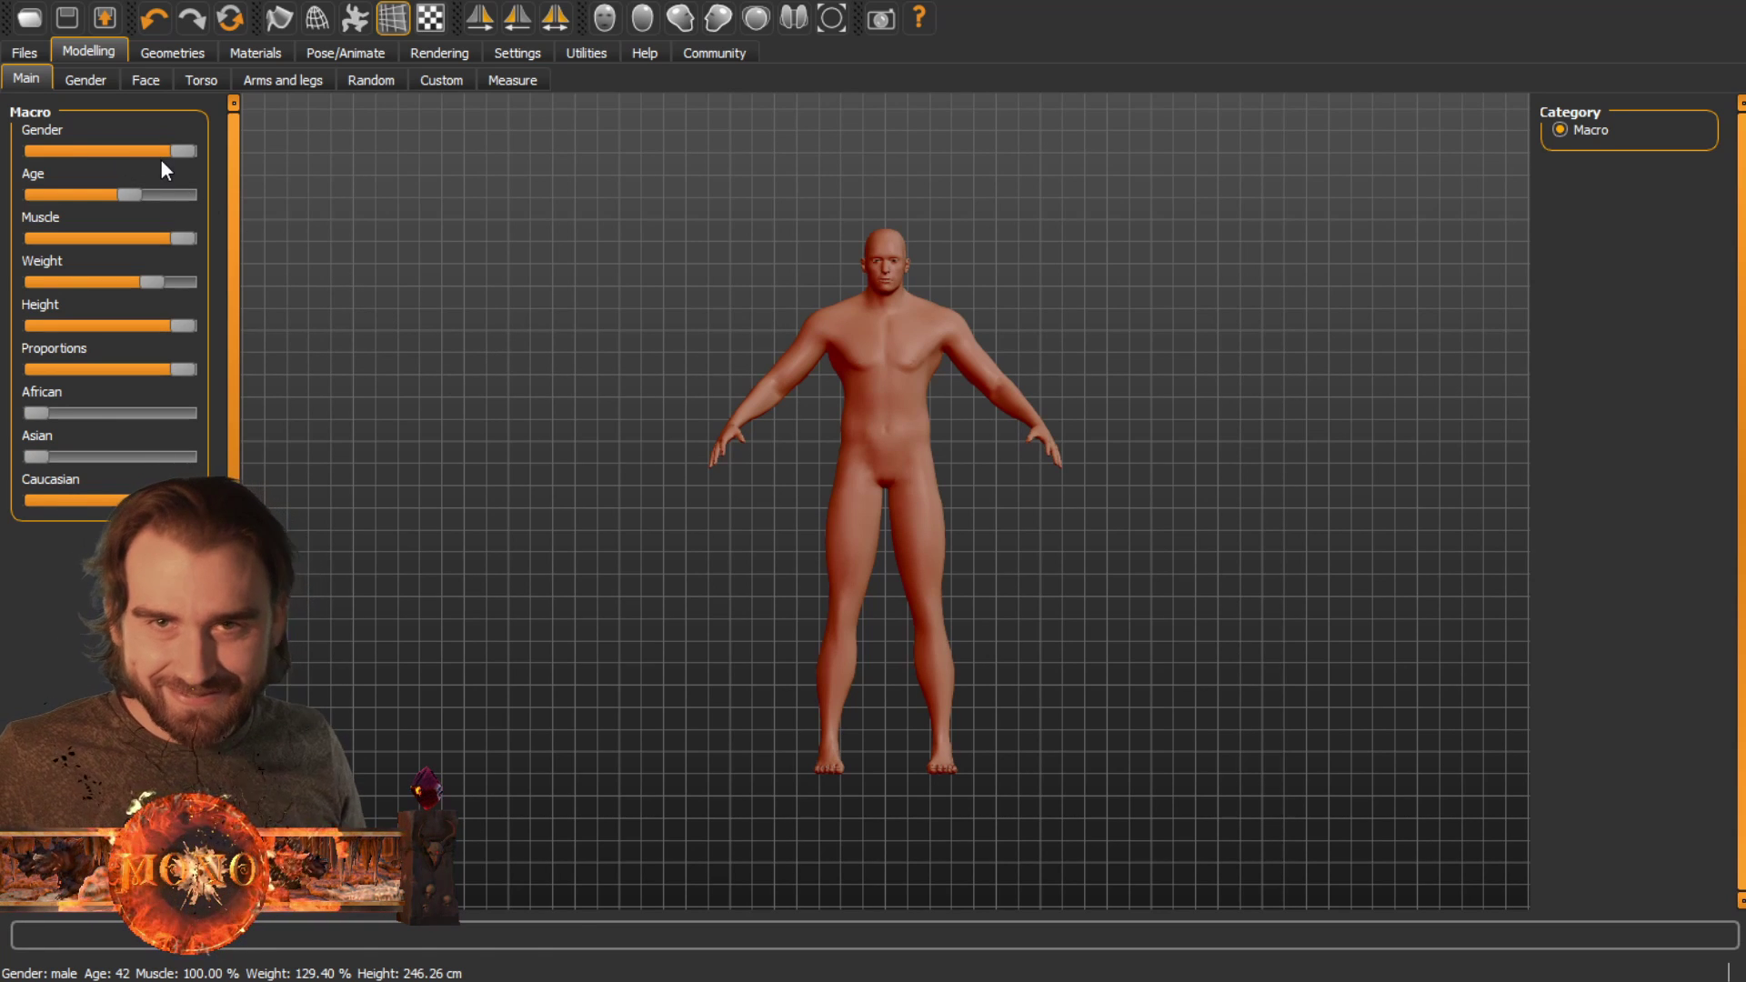
# Examine the available gender modifiers and head shape modifiers
pyautogui.click(93, 83)
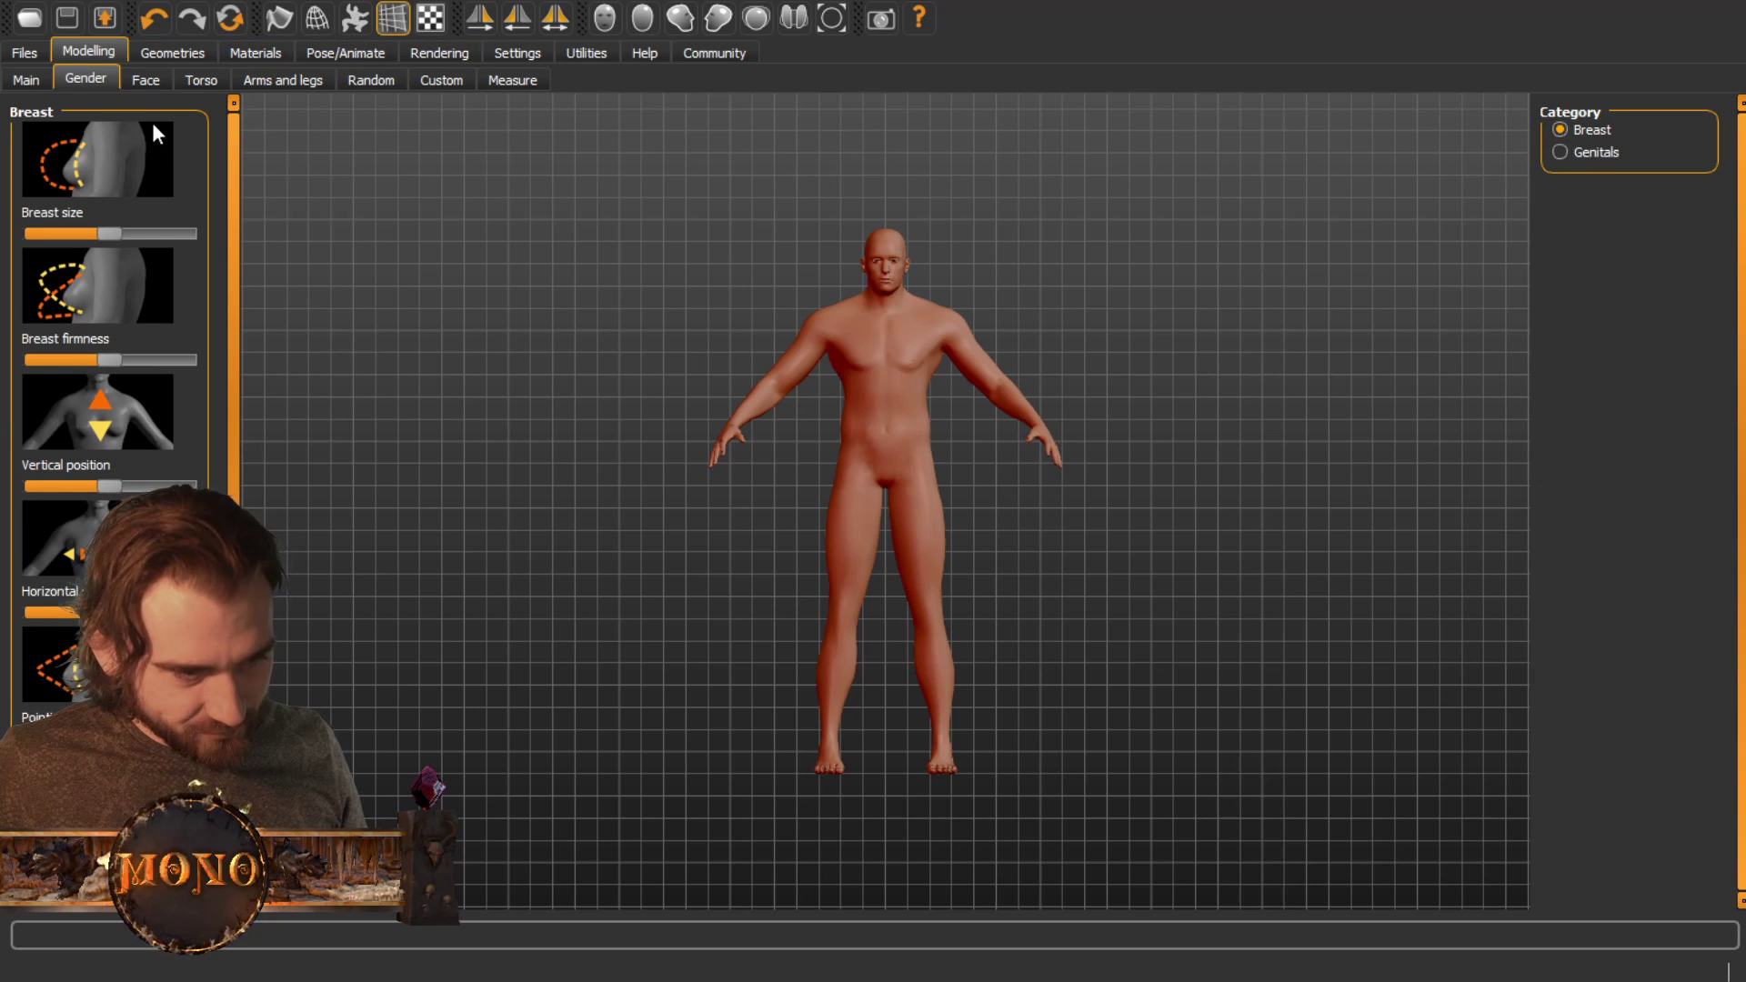
pyautogui.scroll(3, 630, 352)
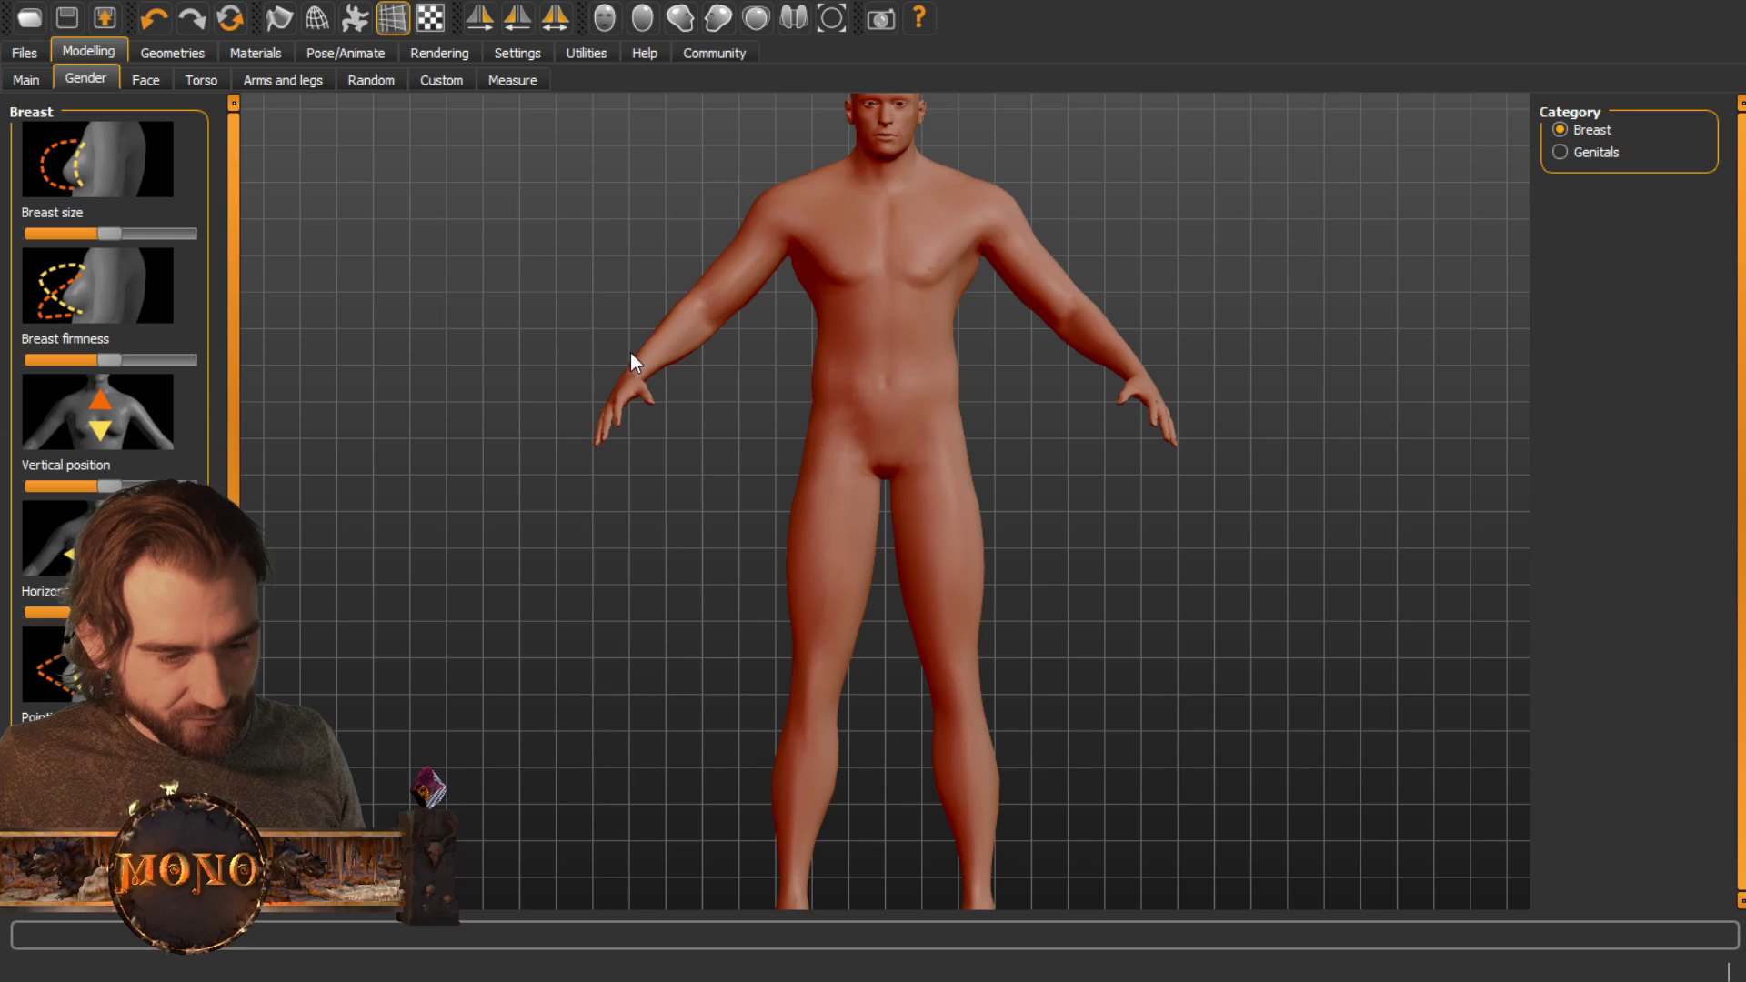
pyautogui.scroll(-3, 631, 353)
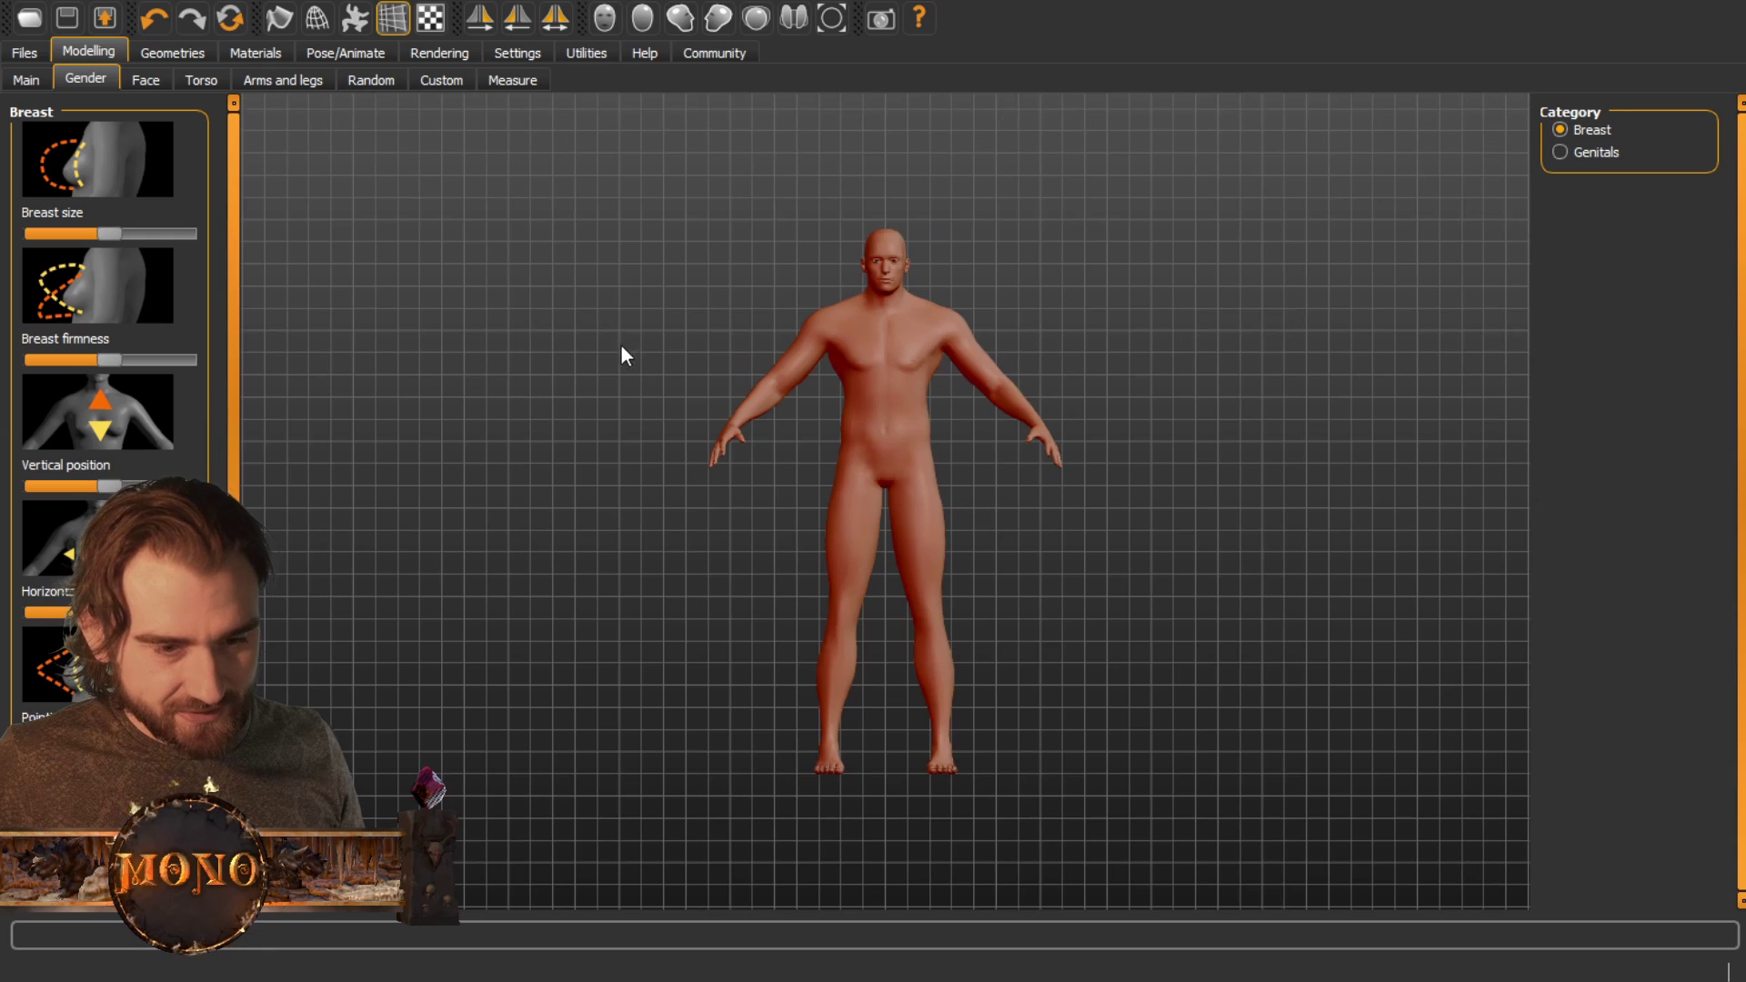
pyautogui.click(138, 81)
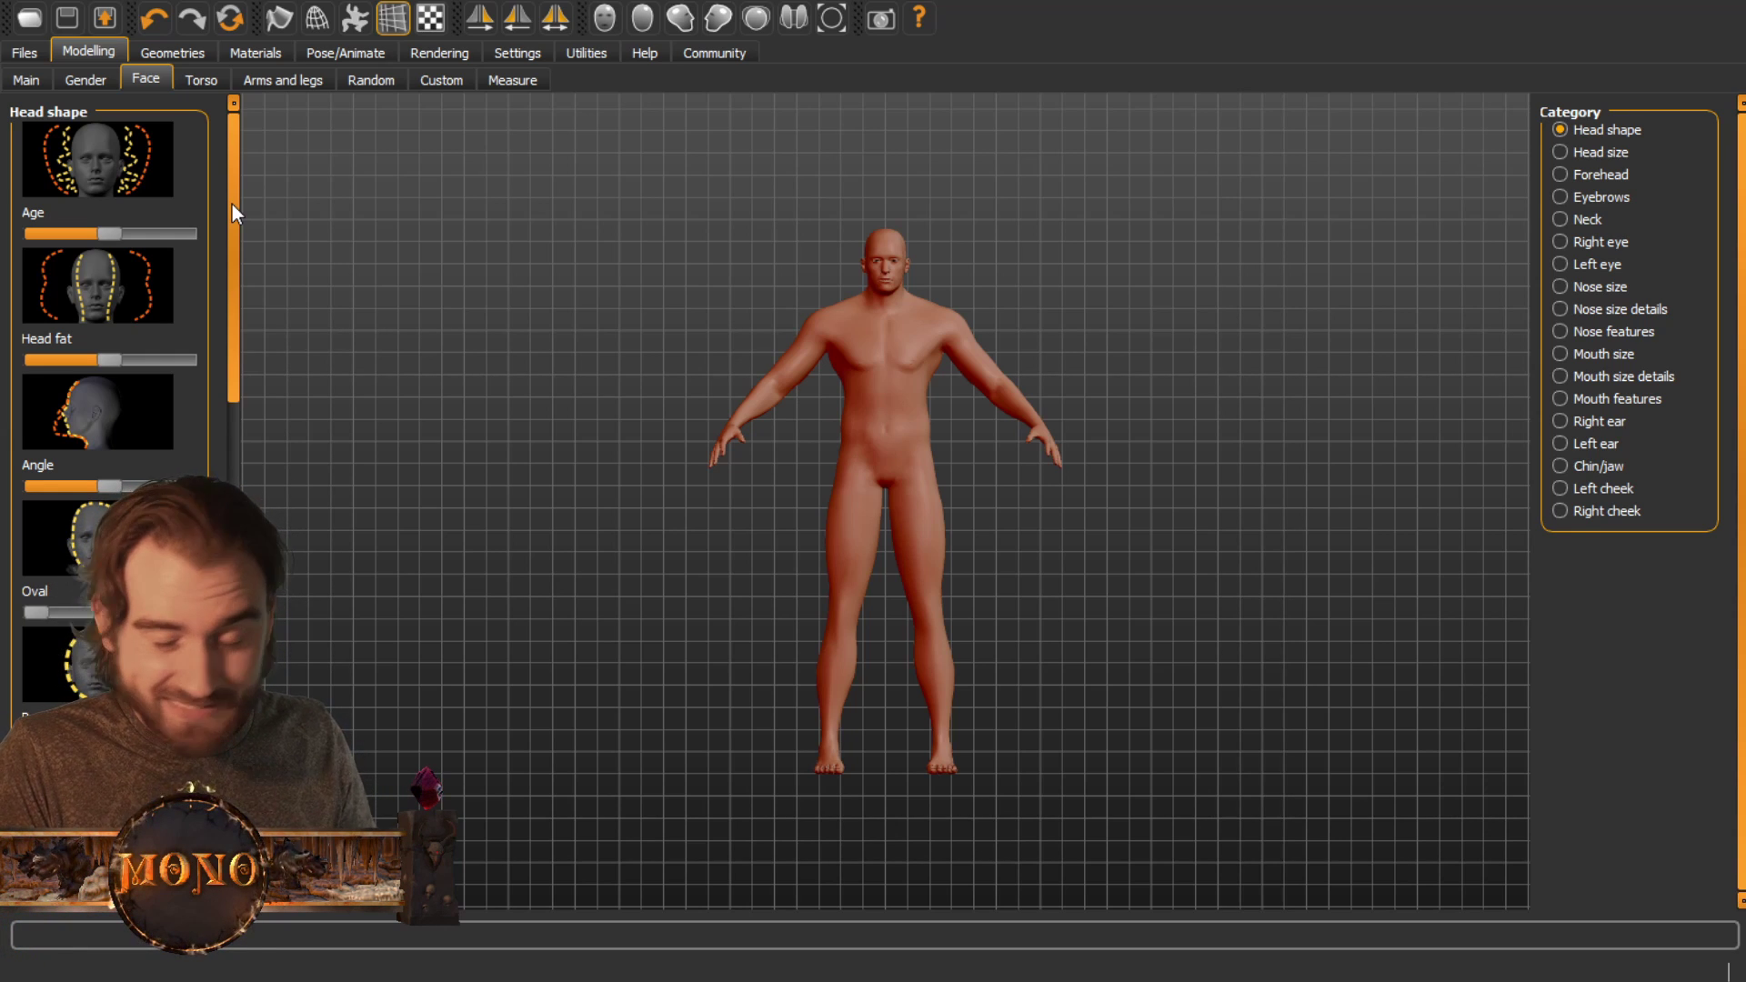
pyautogui.moveTo(232, 204); pyautogui.dragTo(233, 406)
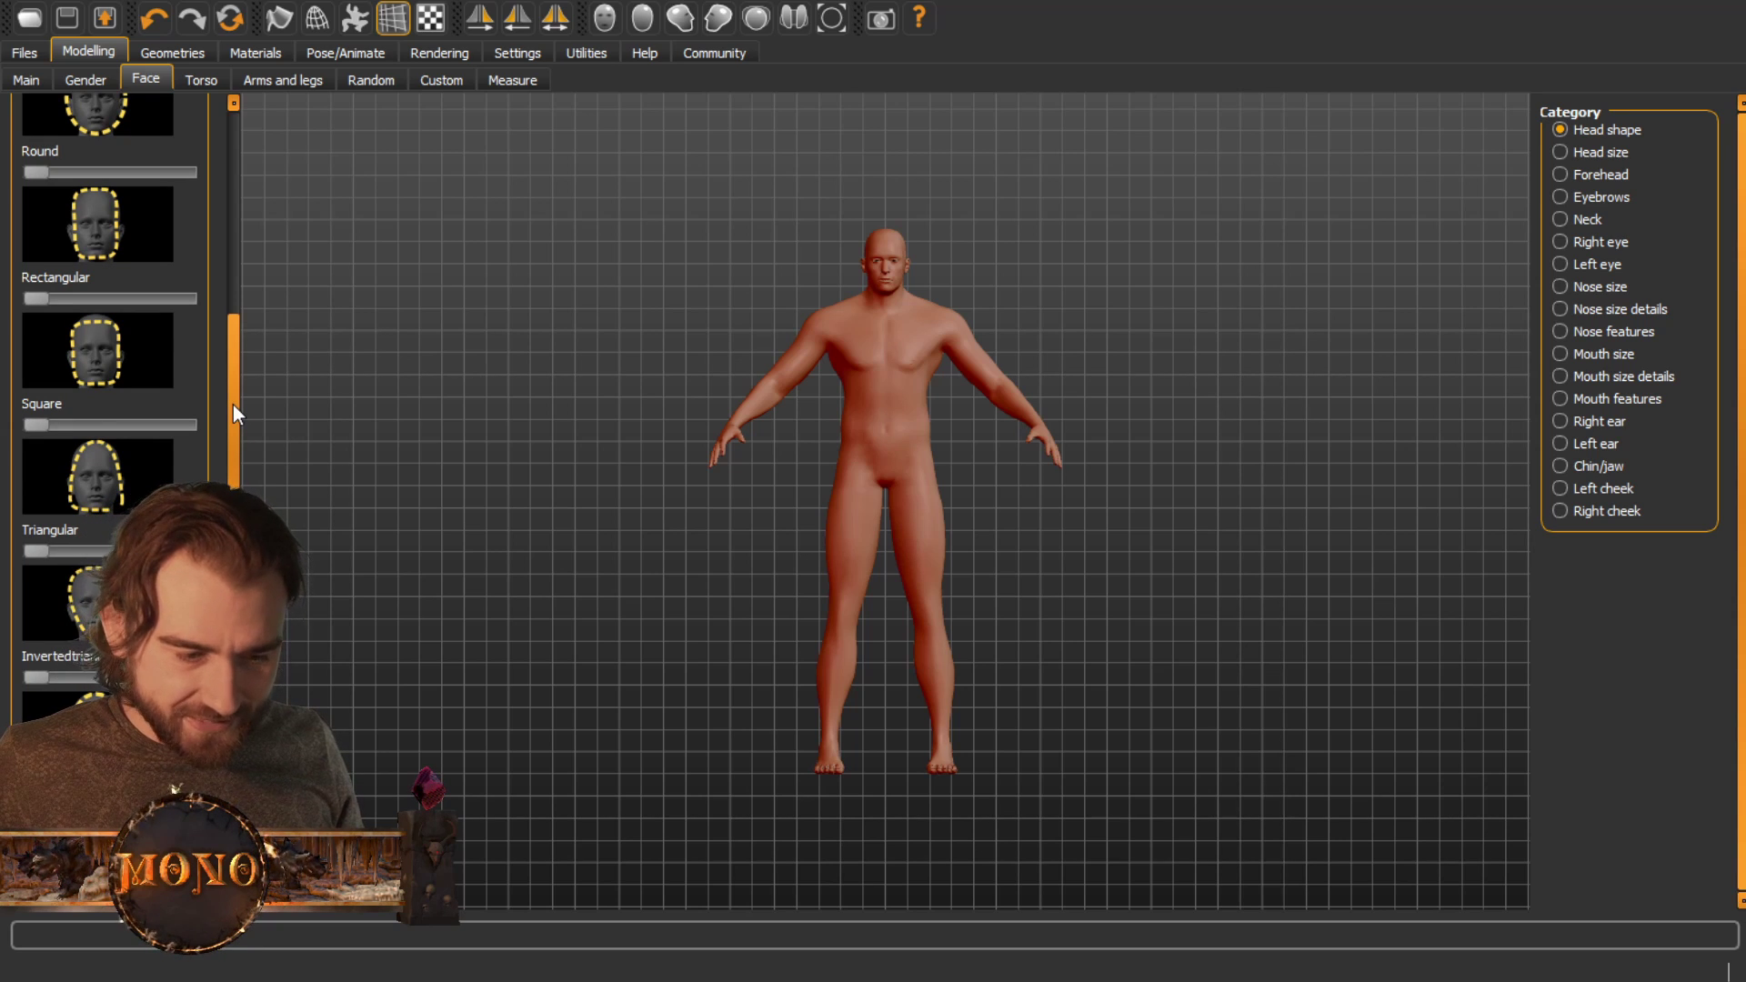
pyautogui.click(45, 75)
pyautogui.click(88, 77)
# Reduce the character's height to 190 cm
pyautogui.click(47, 80)
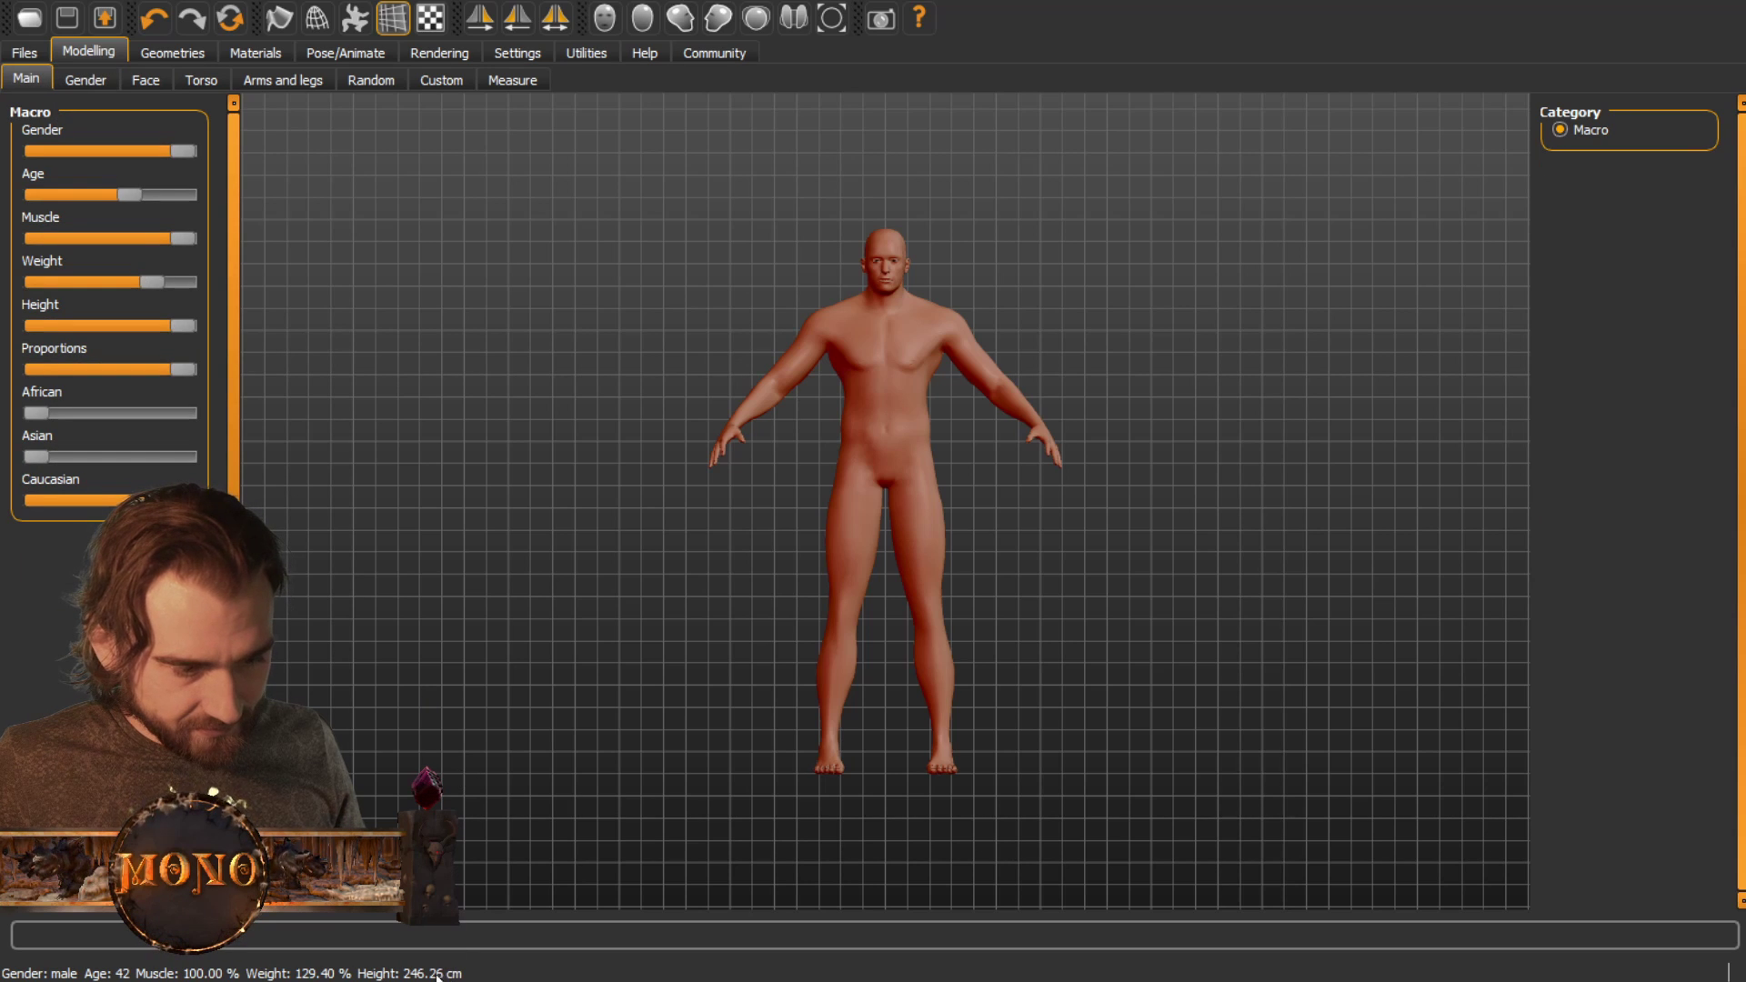
pyautogui.moveTo(182, 328); pyautogui.dragTo(127, 325)
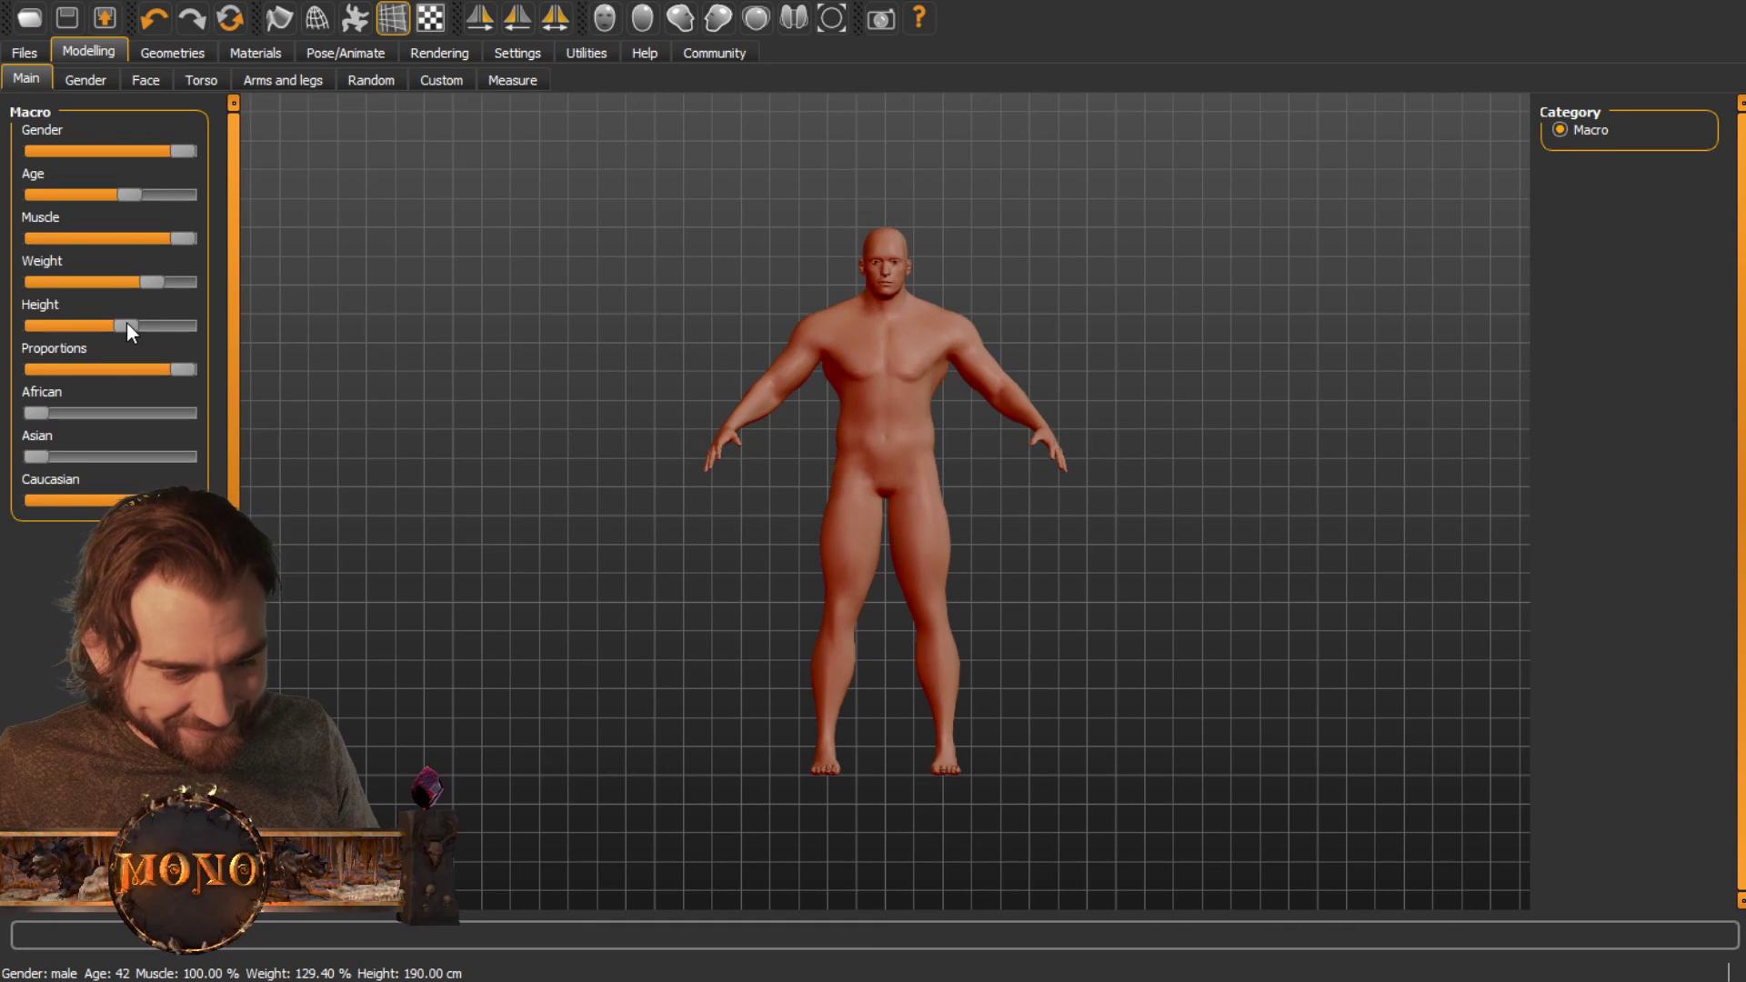
pyautogui.click(92, 77)
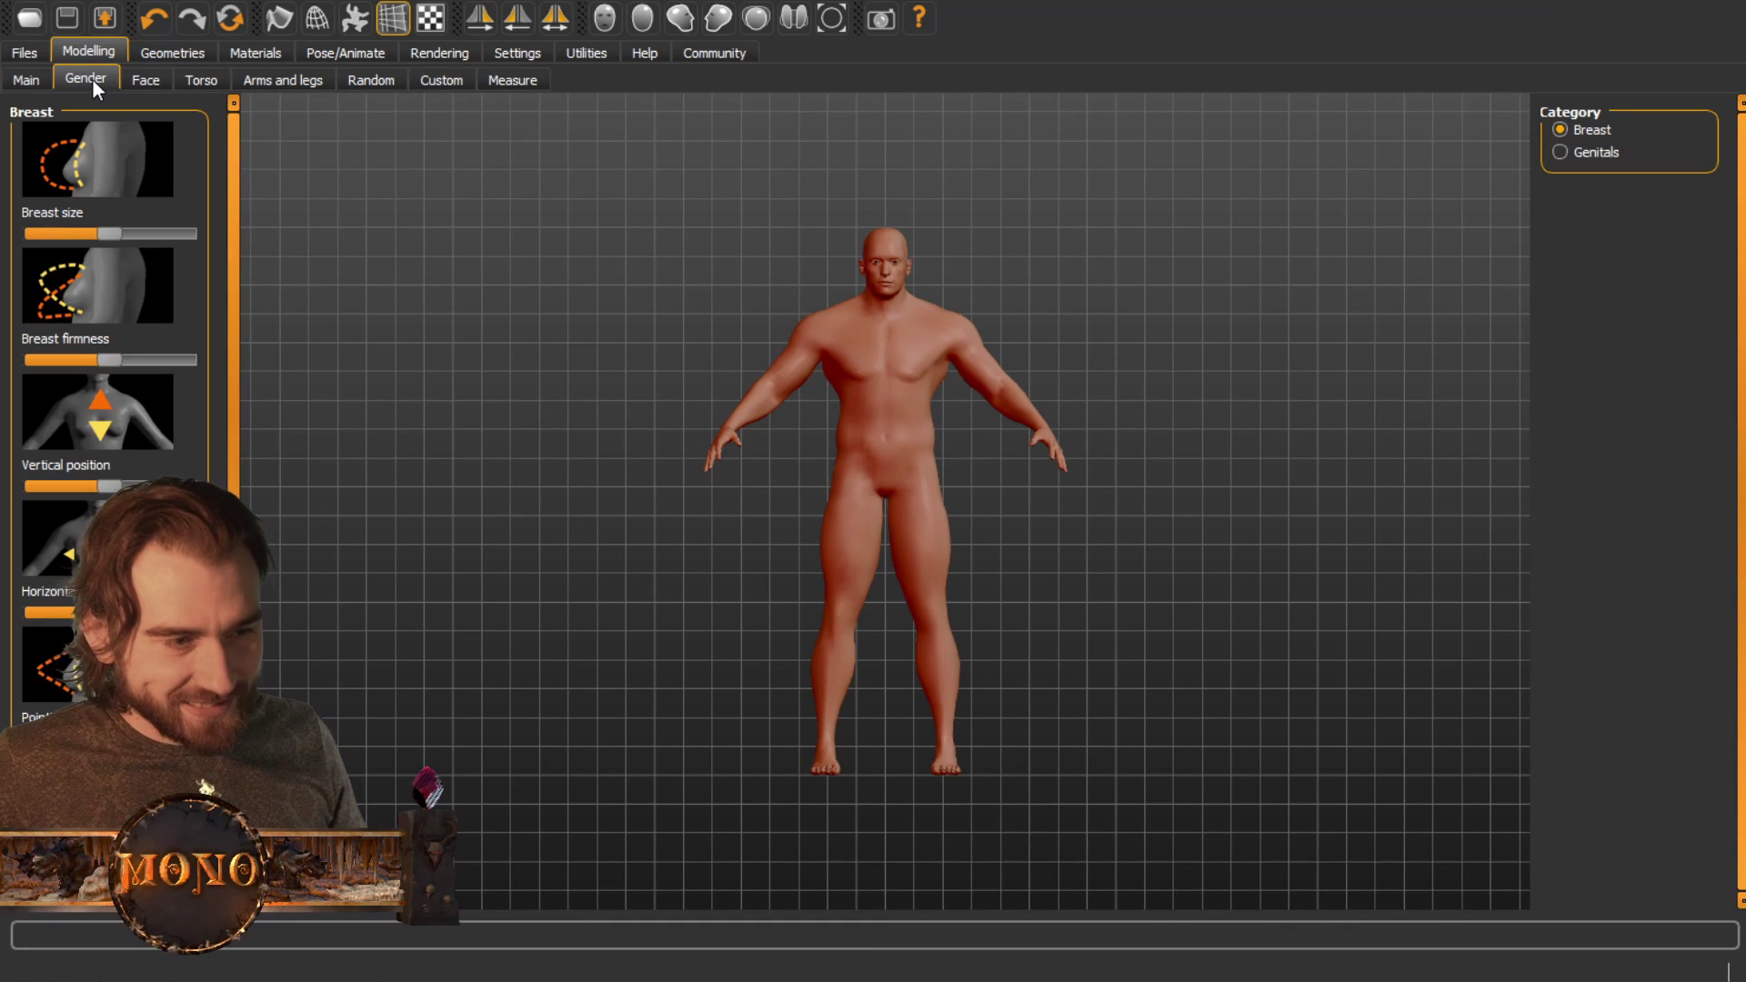
pyautogui.click(50, 82)
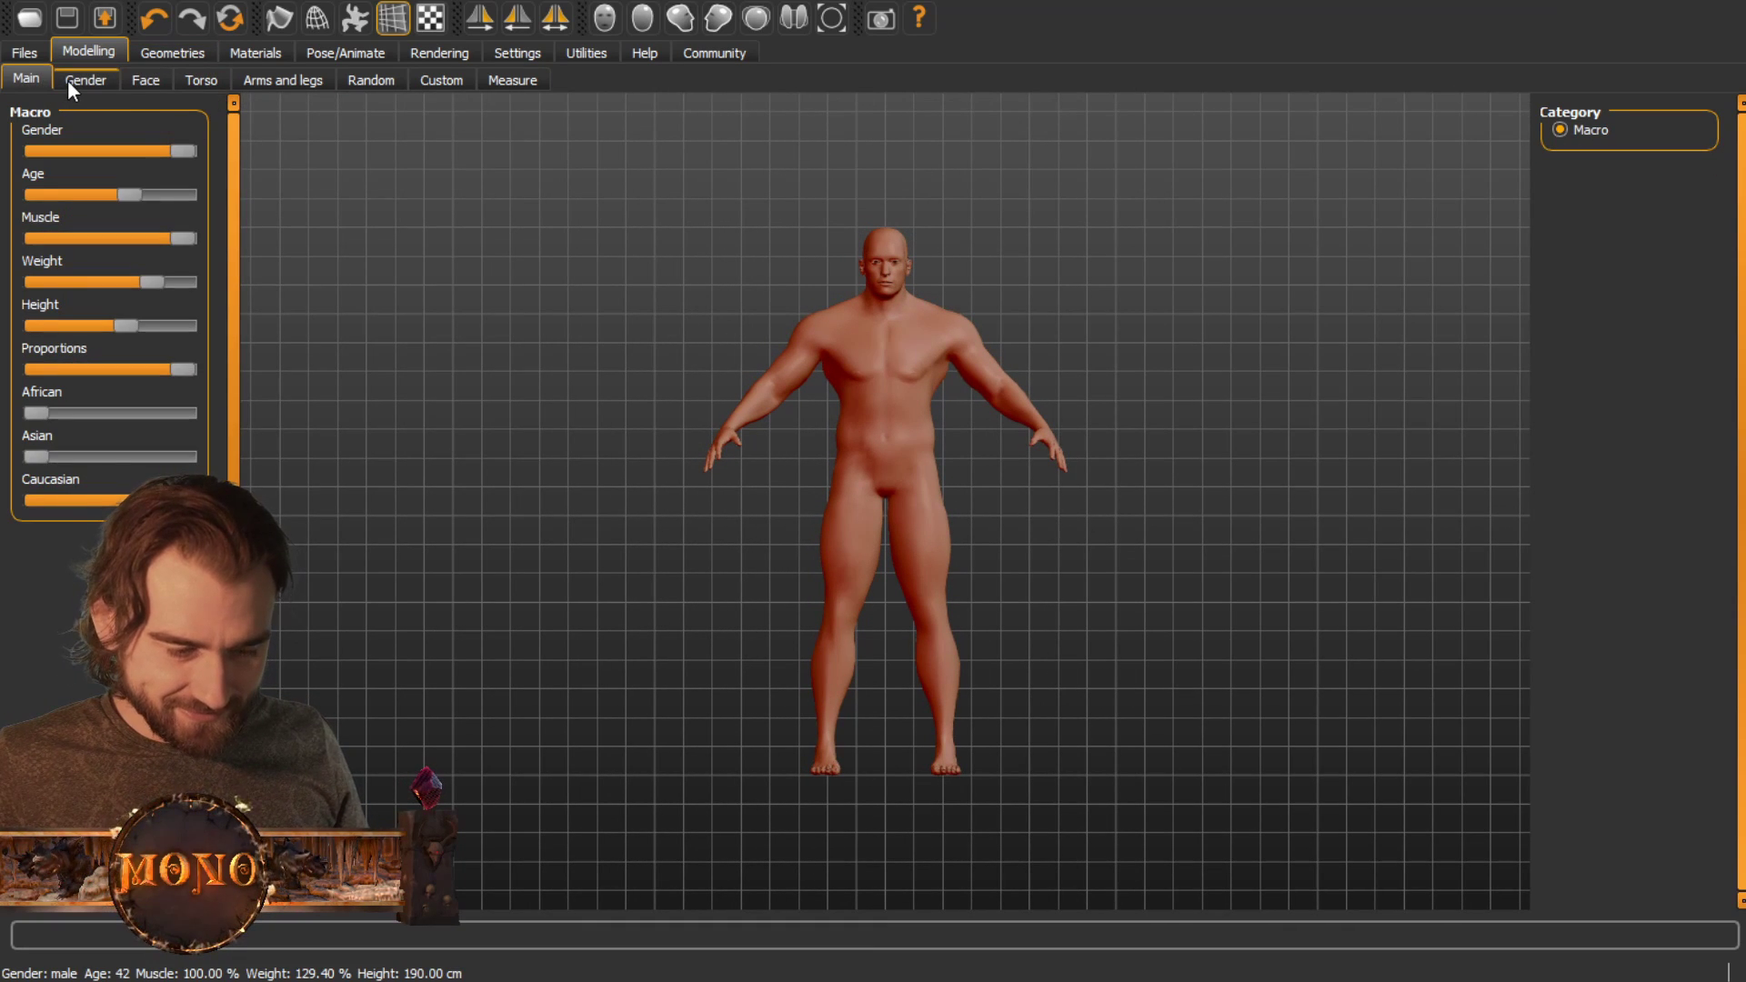
# Set the Square head shape modifier to about one third of its range
pyautogui.click(68, 80)
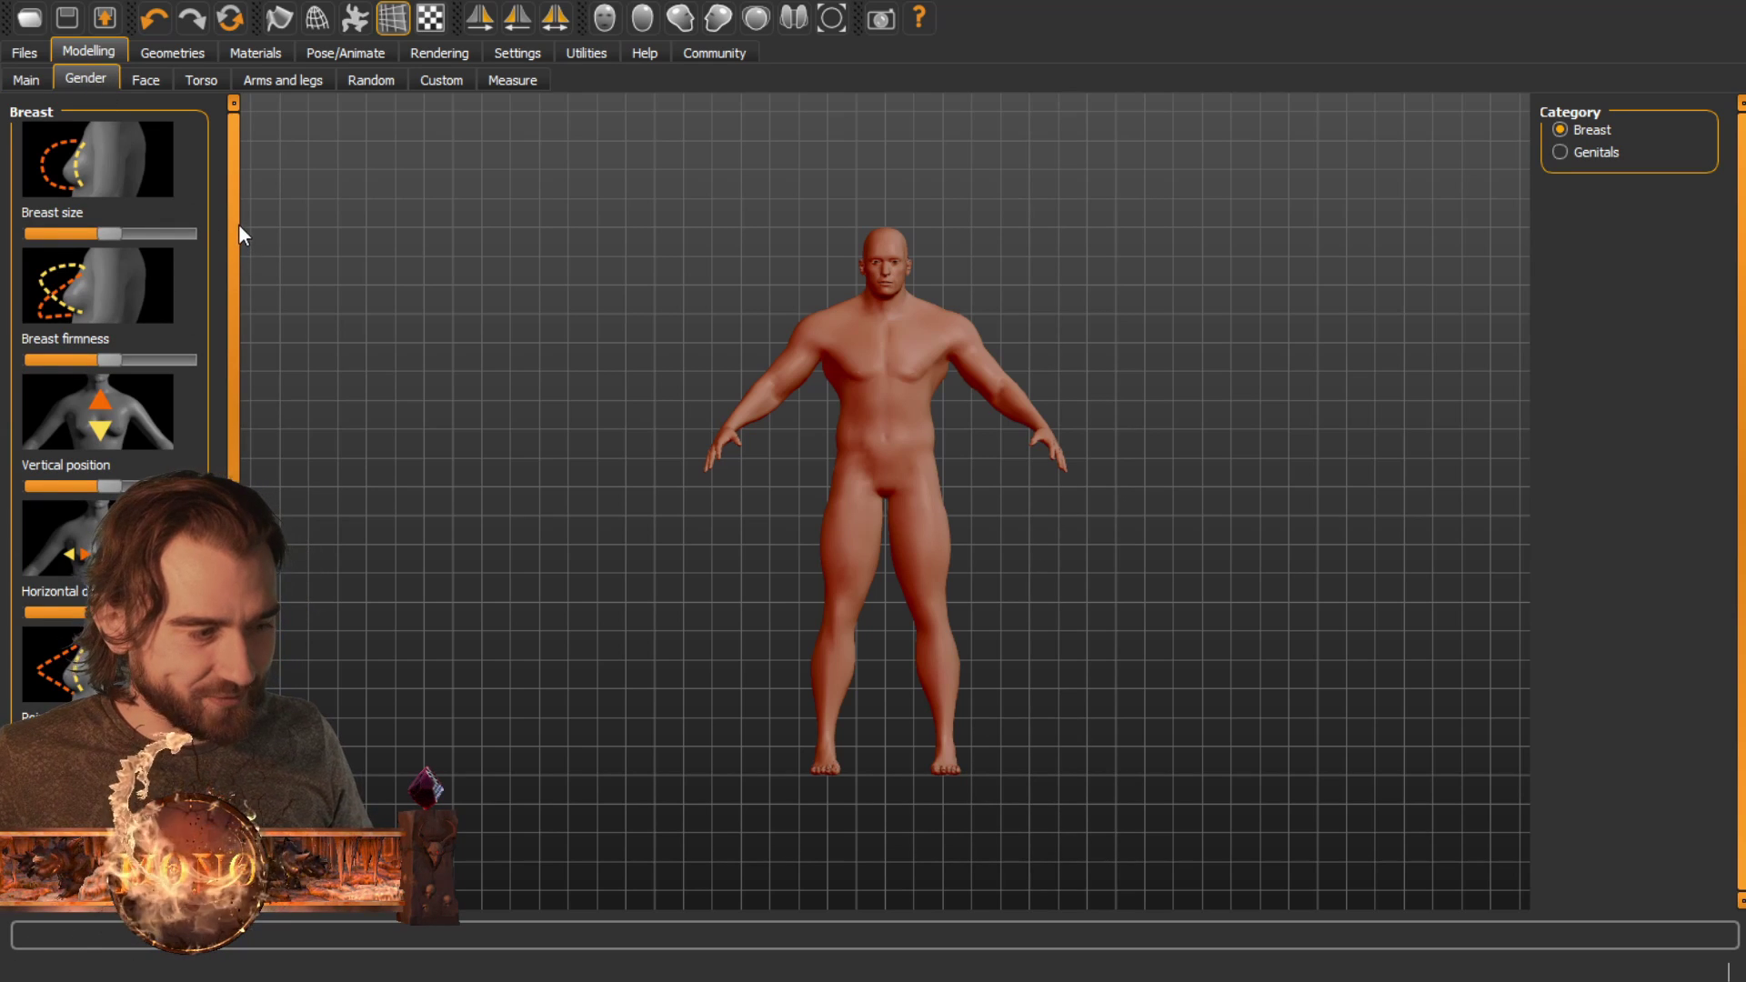
pyautogui.scroll(-2, 239, 238)
pyautogui.scroll(2, 222, 273)
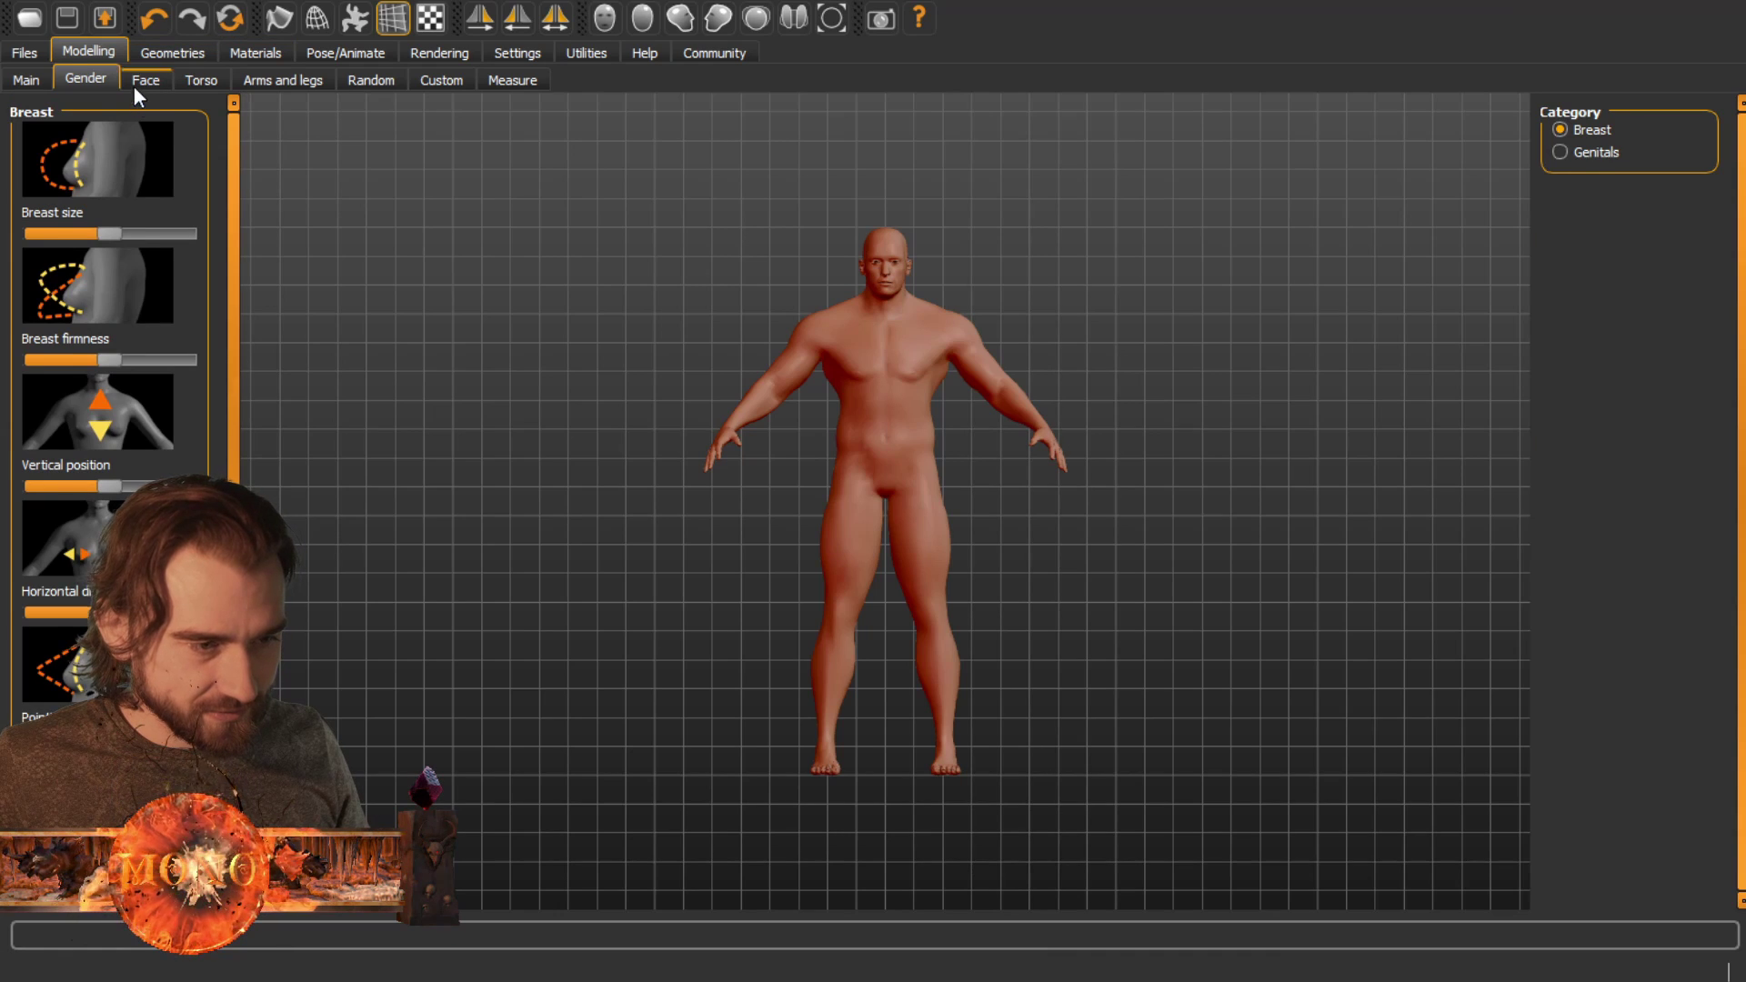
pyautogui.click(144, 81)
pyautogui.scroll(-2, 237, 437)
pyautogui.scroll(3, 246, 437)
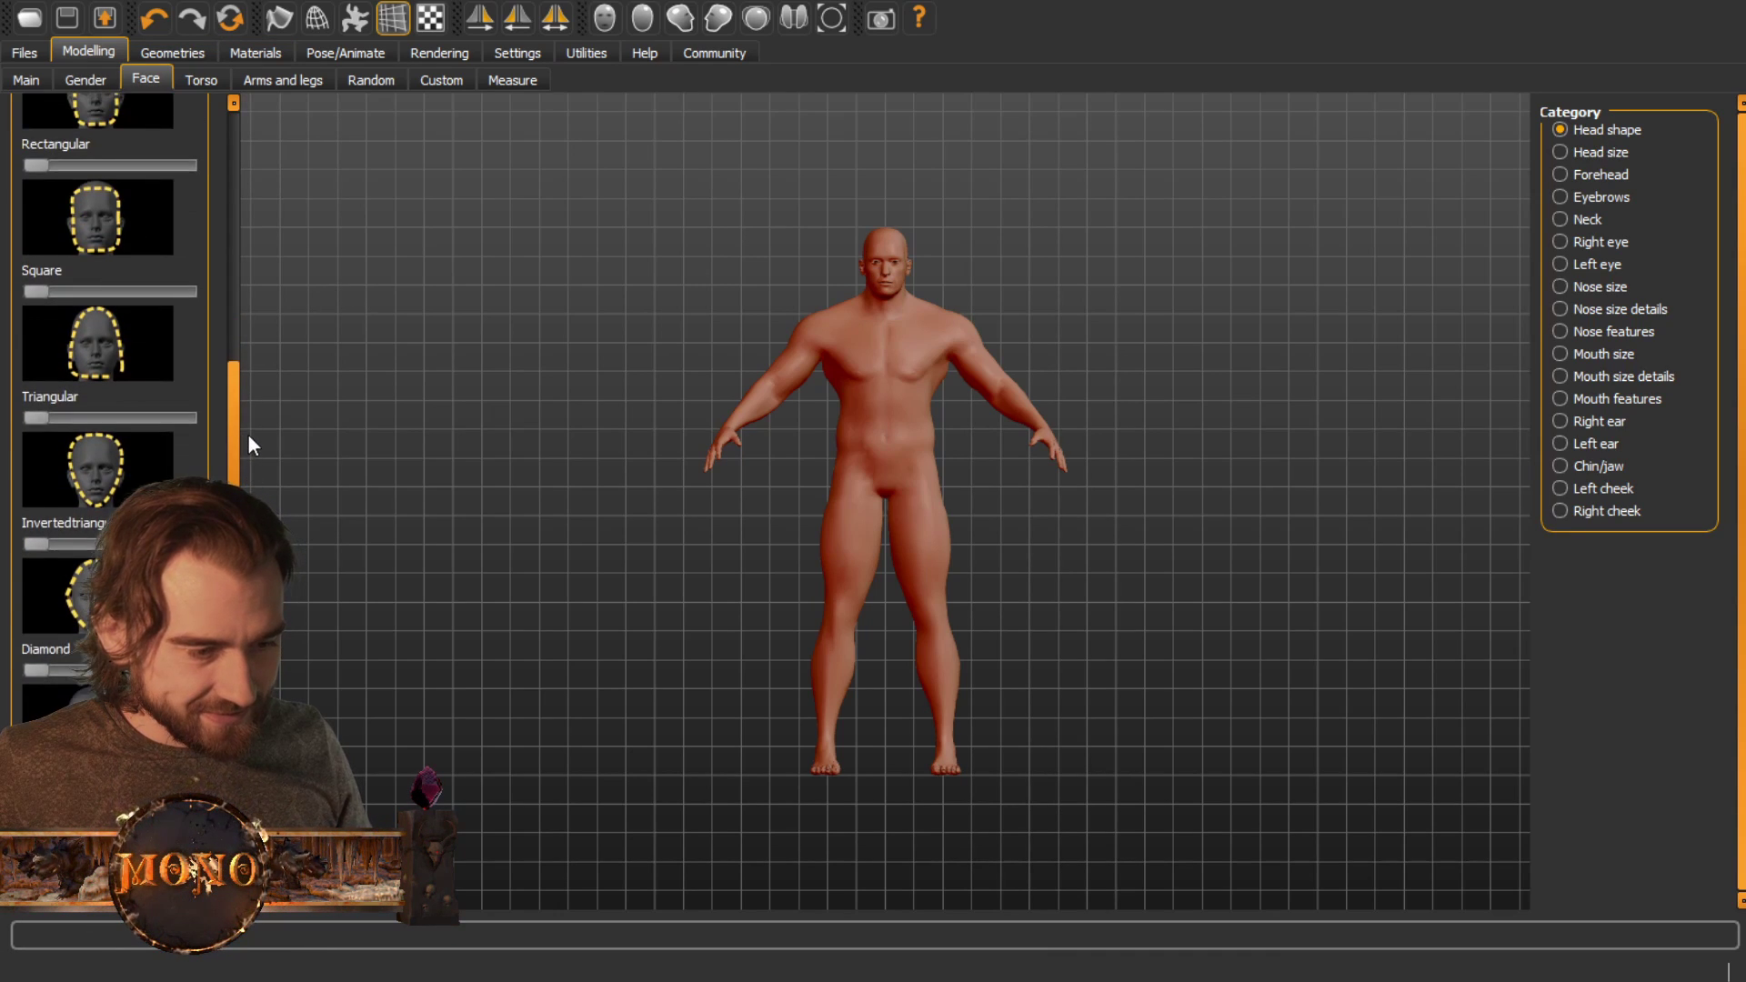
pyautogui.moveTo(36, 438); pyautogui.dragTo(84, 438)
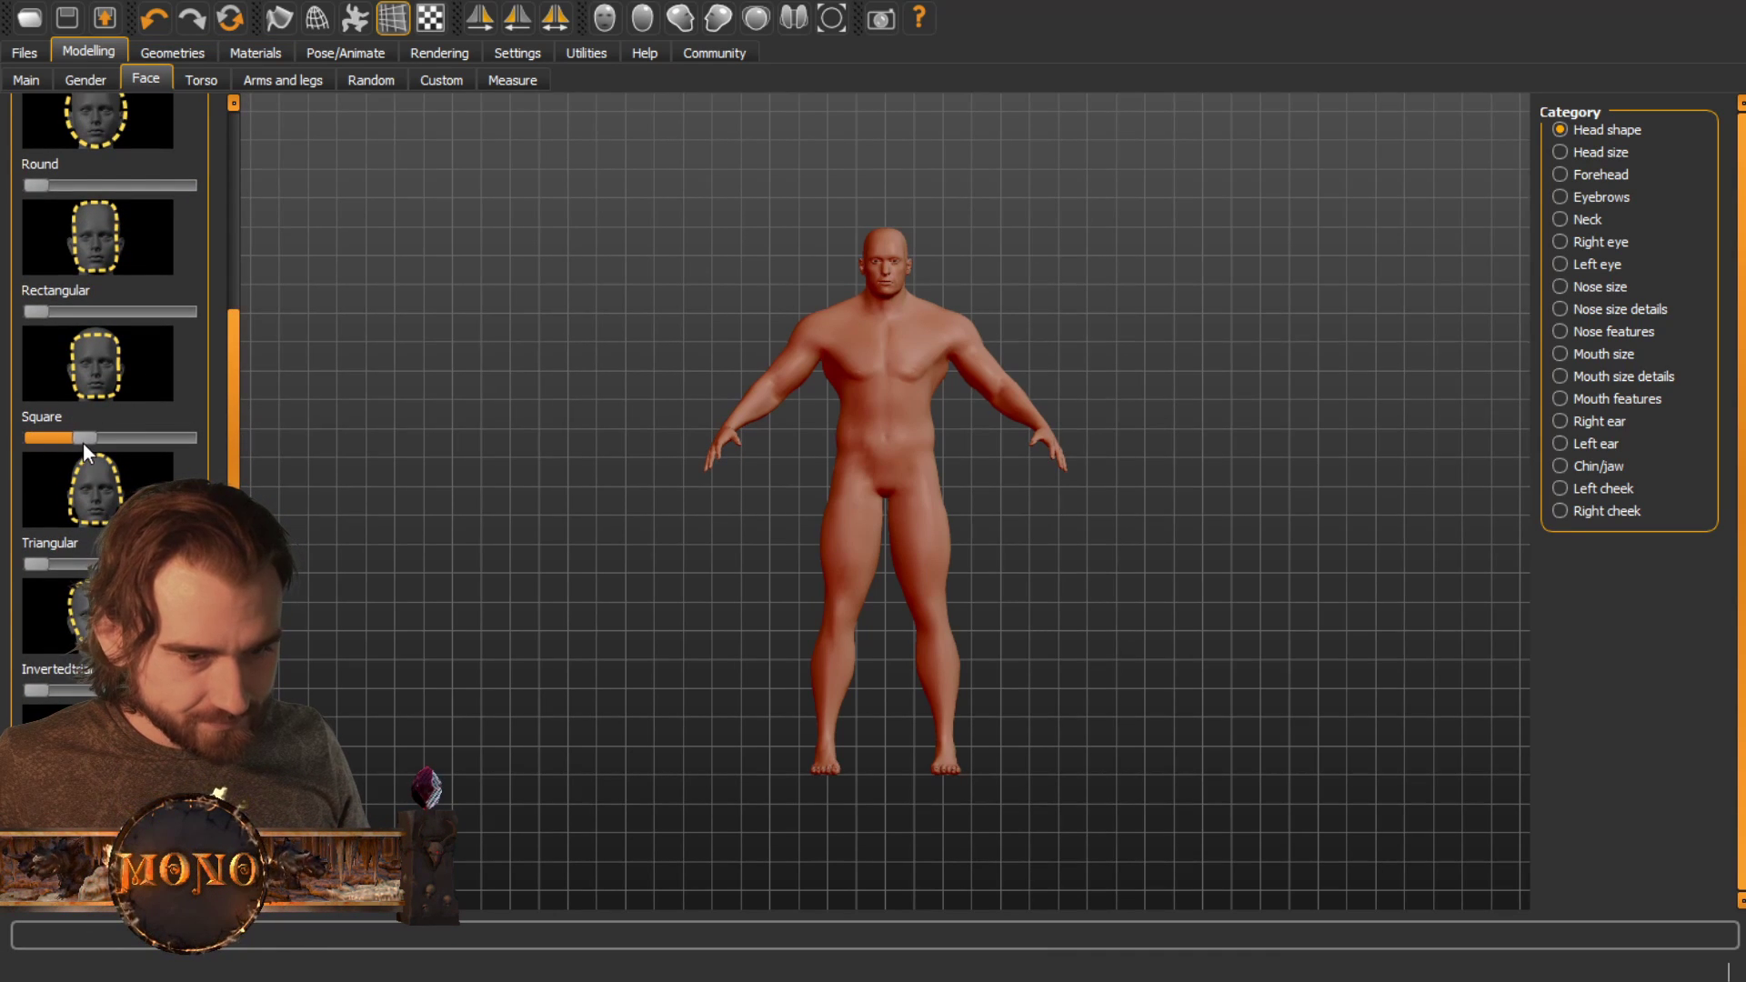
# Set the inverted triangular head shape modifier to slightly more than one third of its range
pyautogui.scroll(-2, 912, 261)
pyautogui.scroll(5, 909, 286)
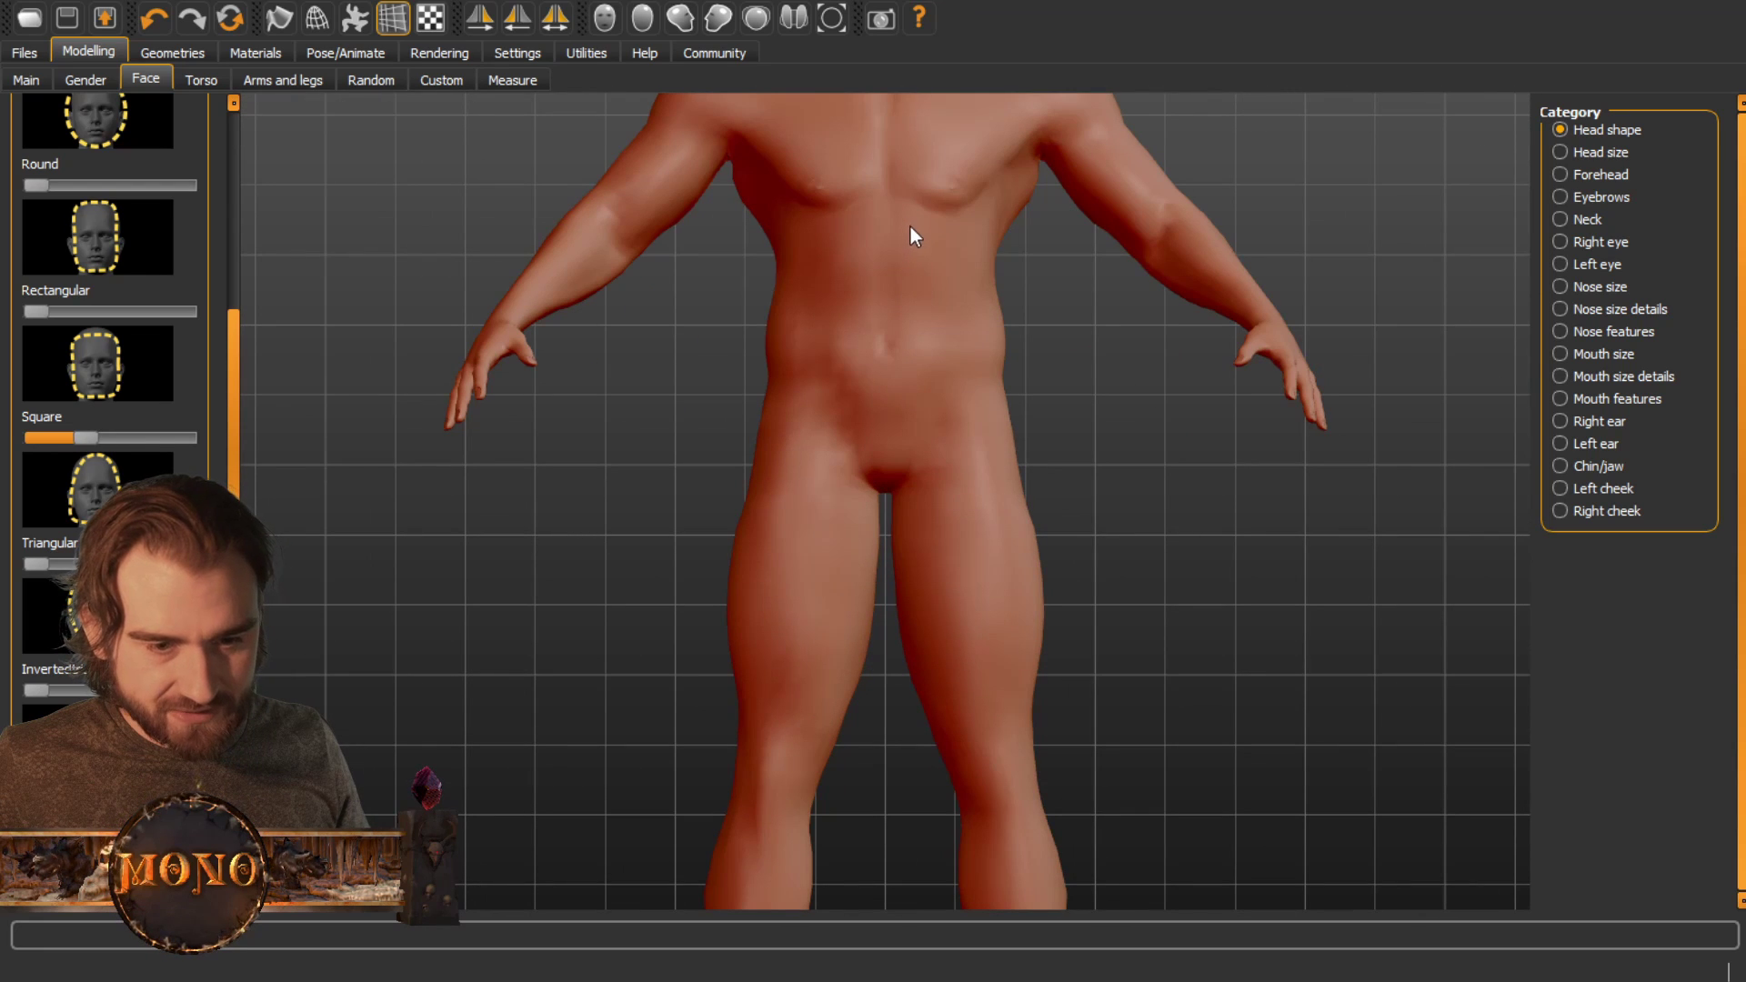
pyautogui.scroll(-2, 921, 257)
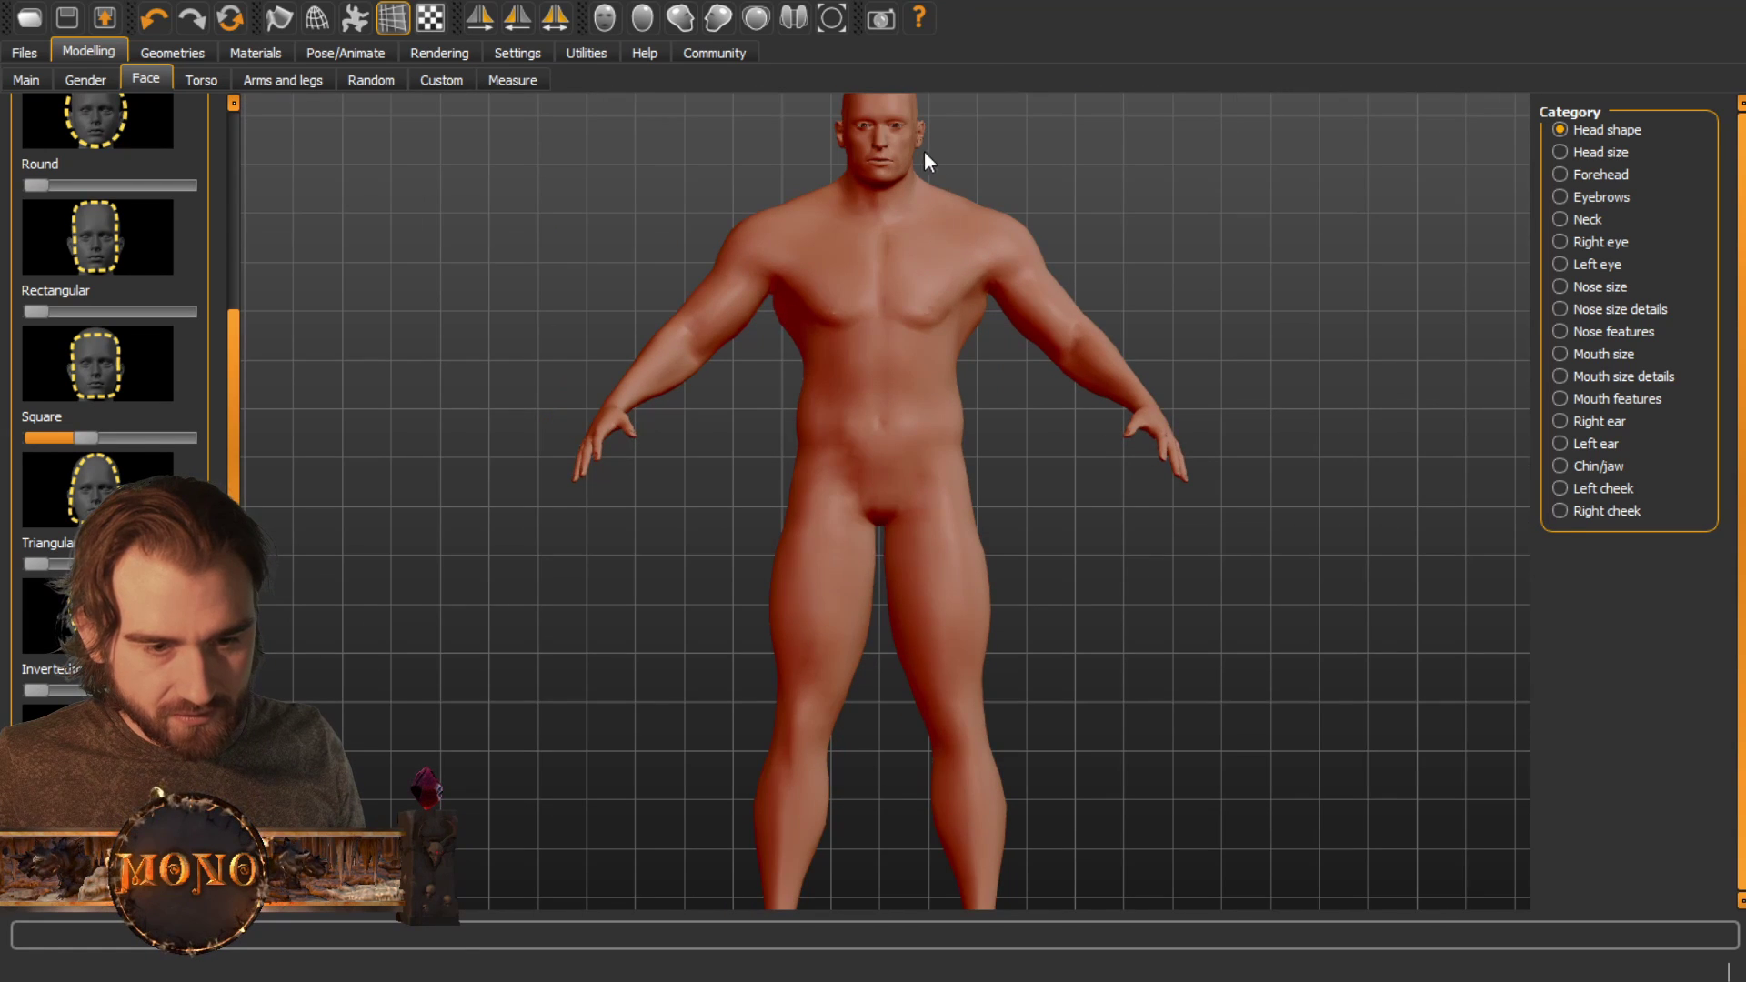
pyautogui.scroll(-3, 928, 160)
pyautogui.scroll(5, 884, 222)
pyautogui.scroll(5, 888, 212)
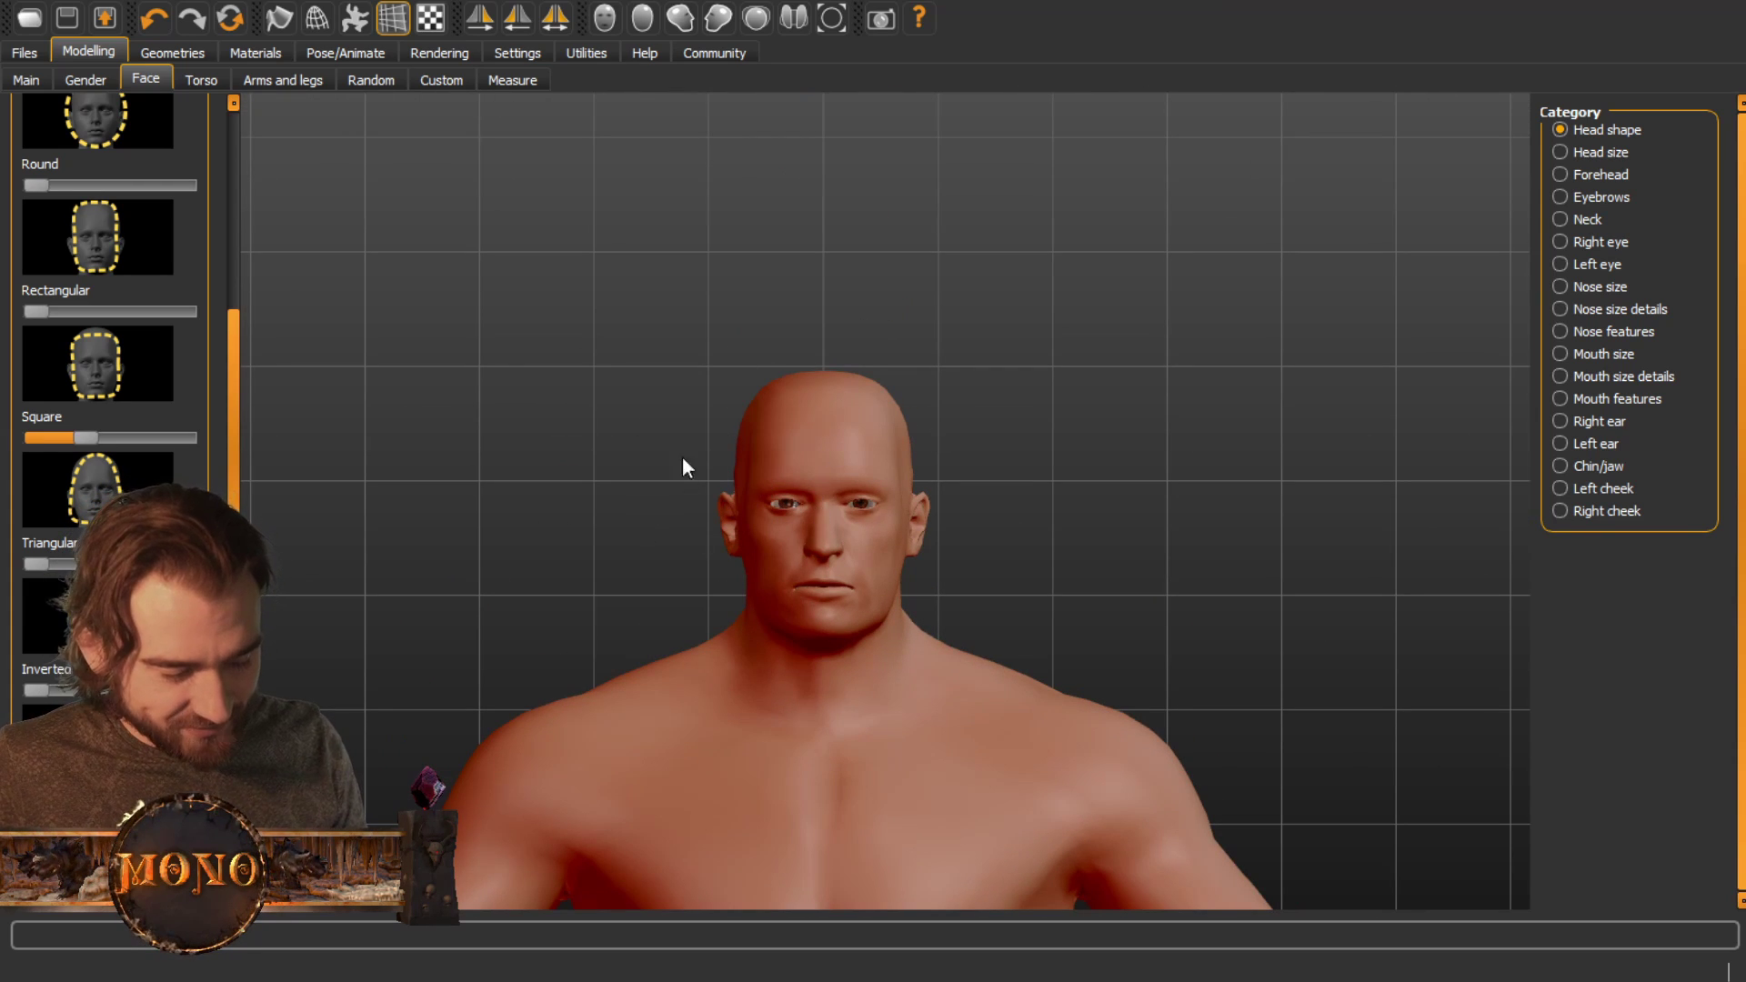
pyautogui.moveTo(233, 479); pyautogui.dragTo(233, 520)
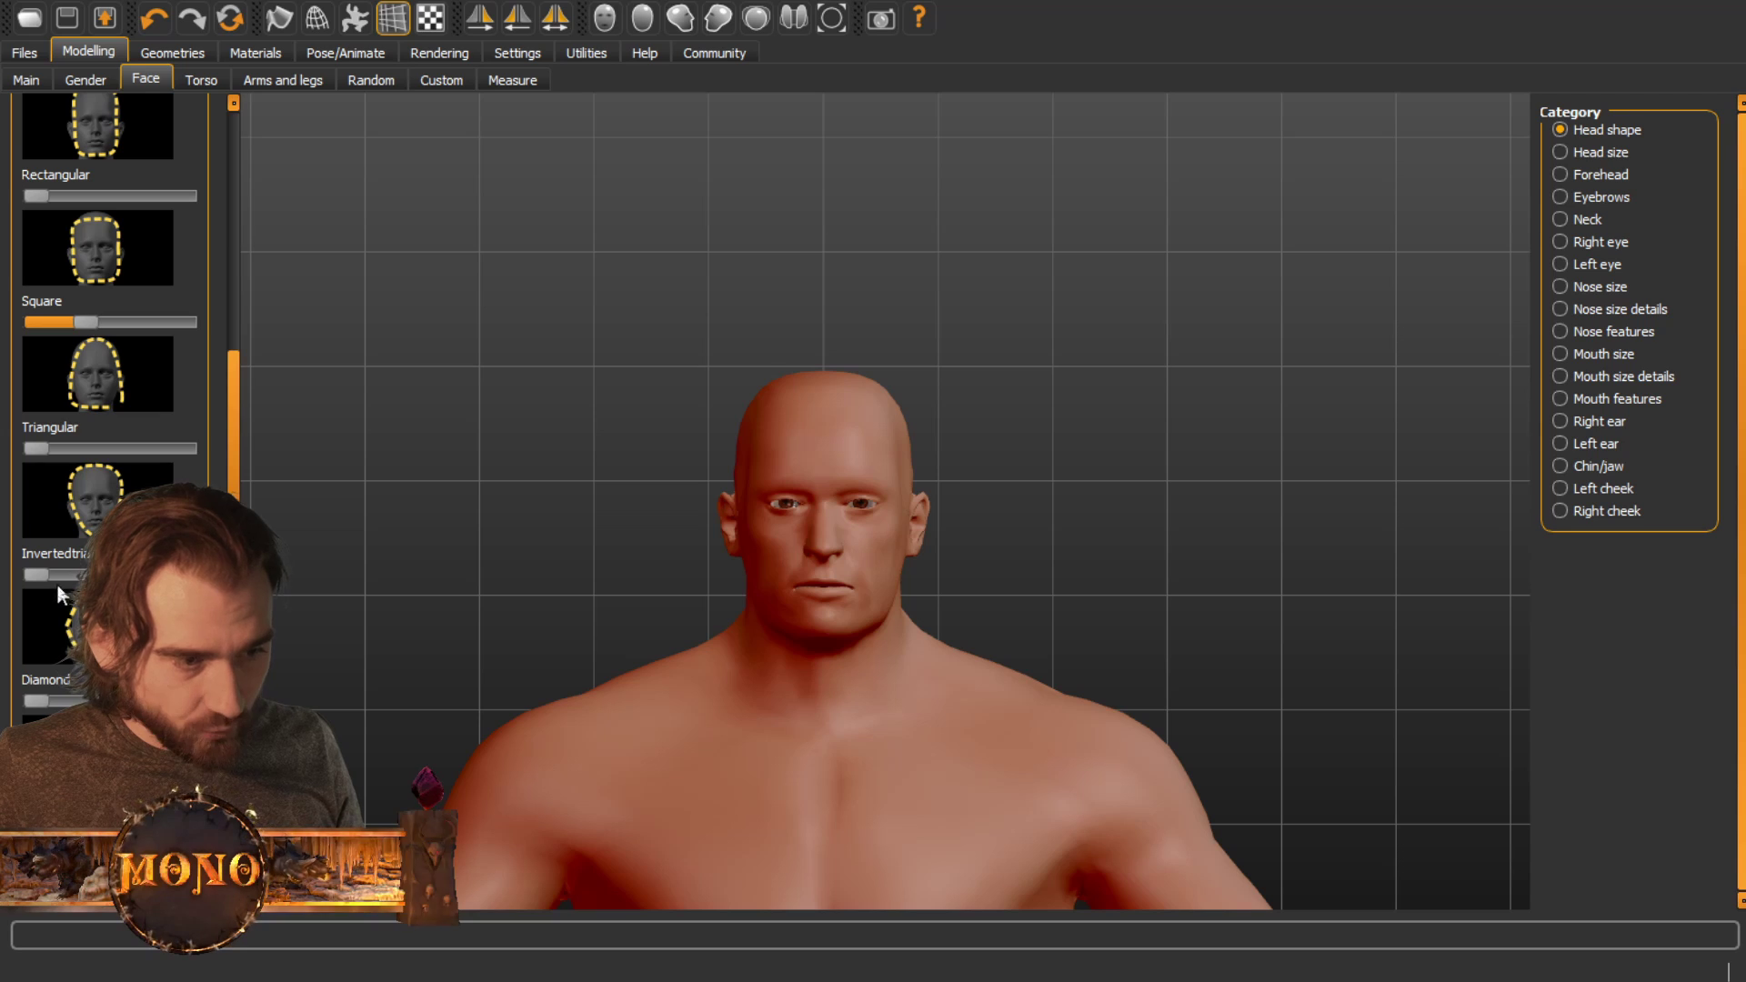
pyautogui.moveTo(36, 574); pyautogui.dragTo(90, 574)
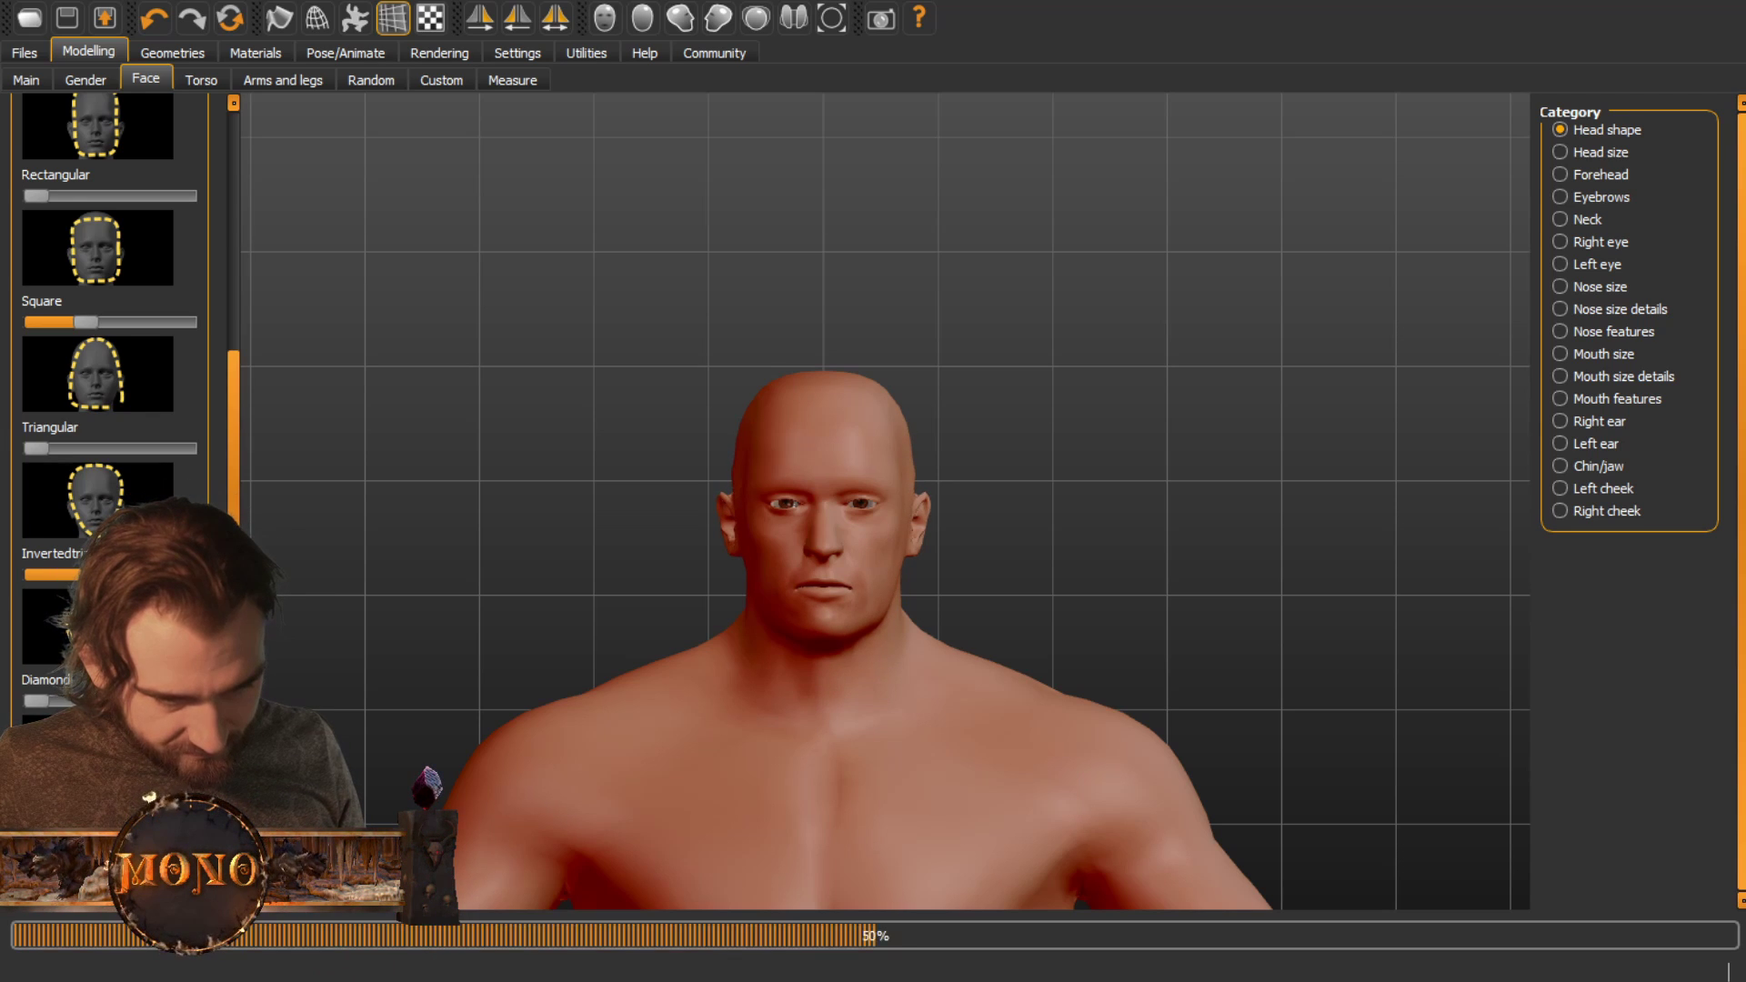
# Increase the Square head shape modifier to about two thirds of its range
pyautogui.moveTo(94, 326); pyautogui.dragTo(132, 335)
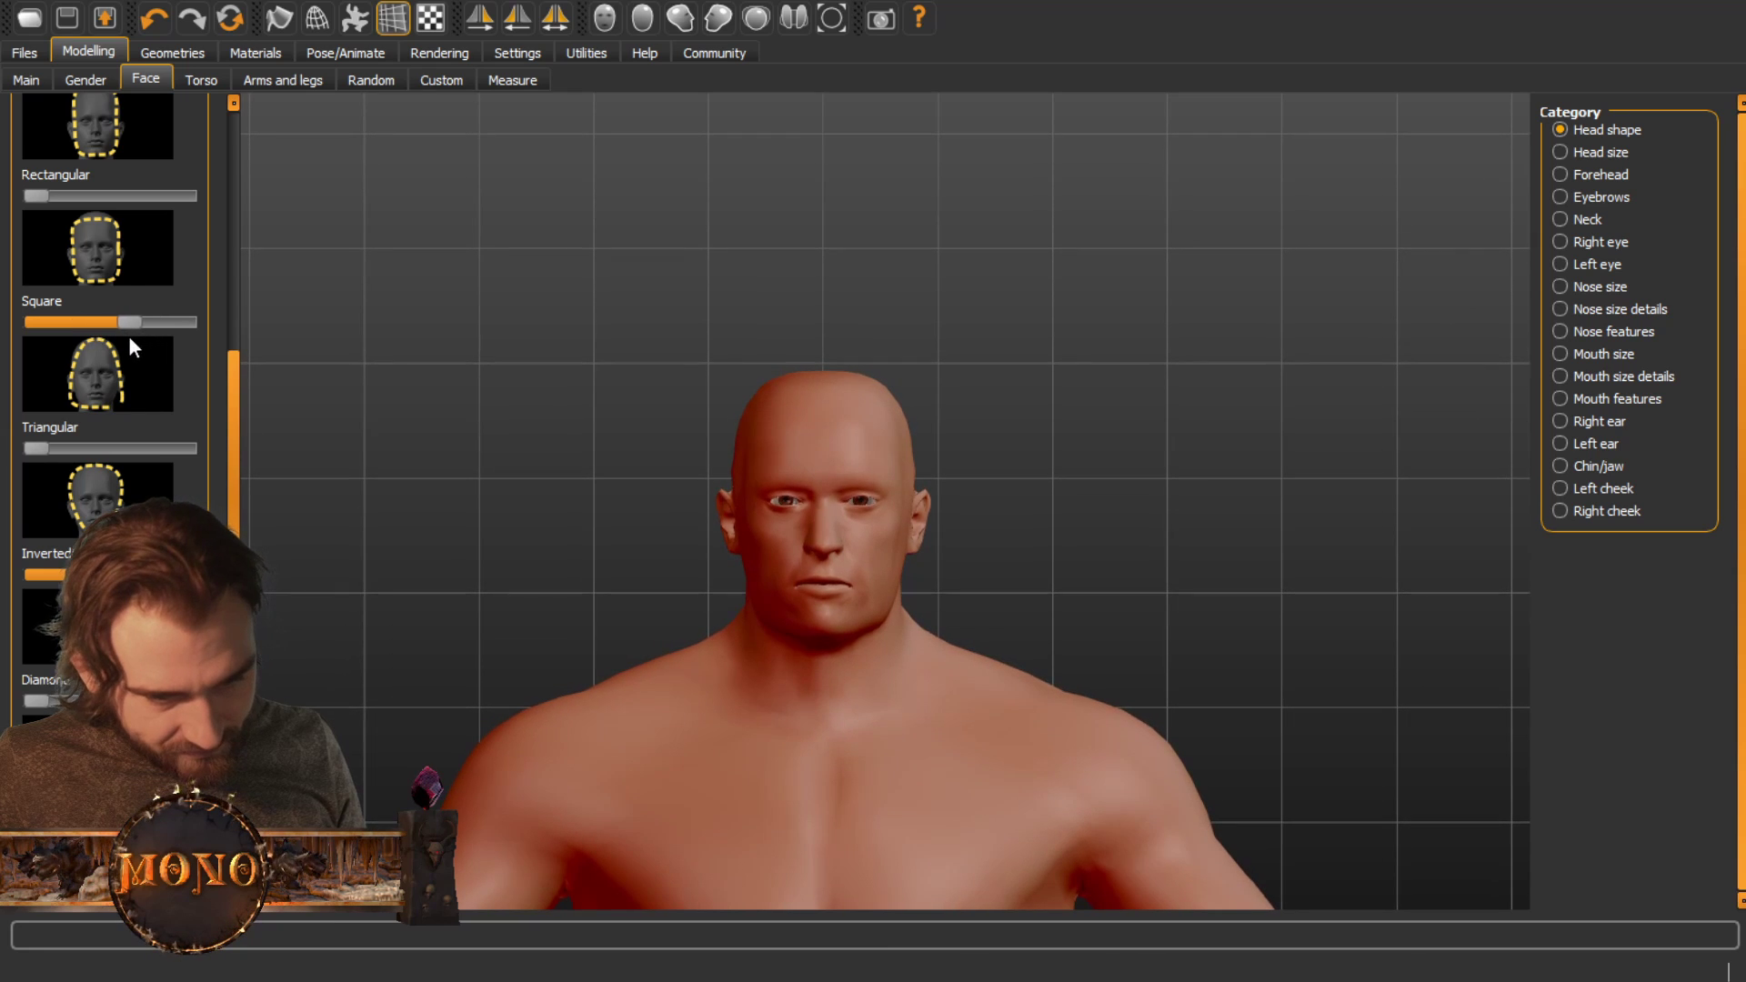
pyautogui.scroll(-2, 658, 547)
pyautogui.scroll(4, 590, 501)
pyautogui.scroll(-2, 593, 501)
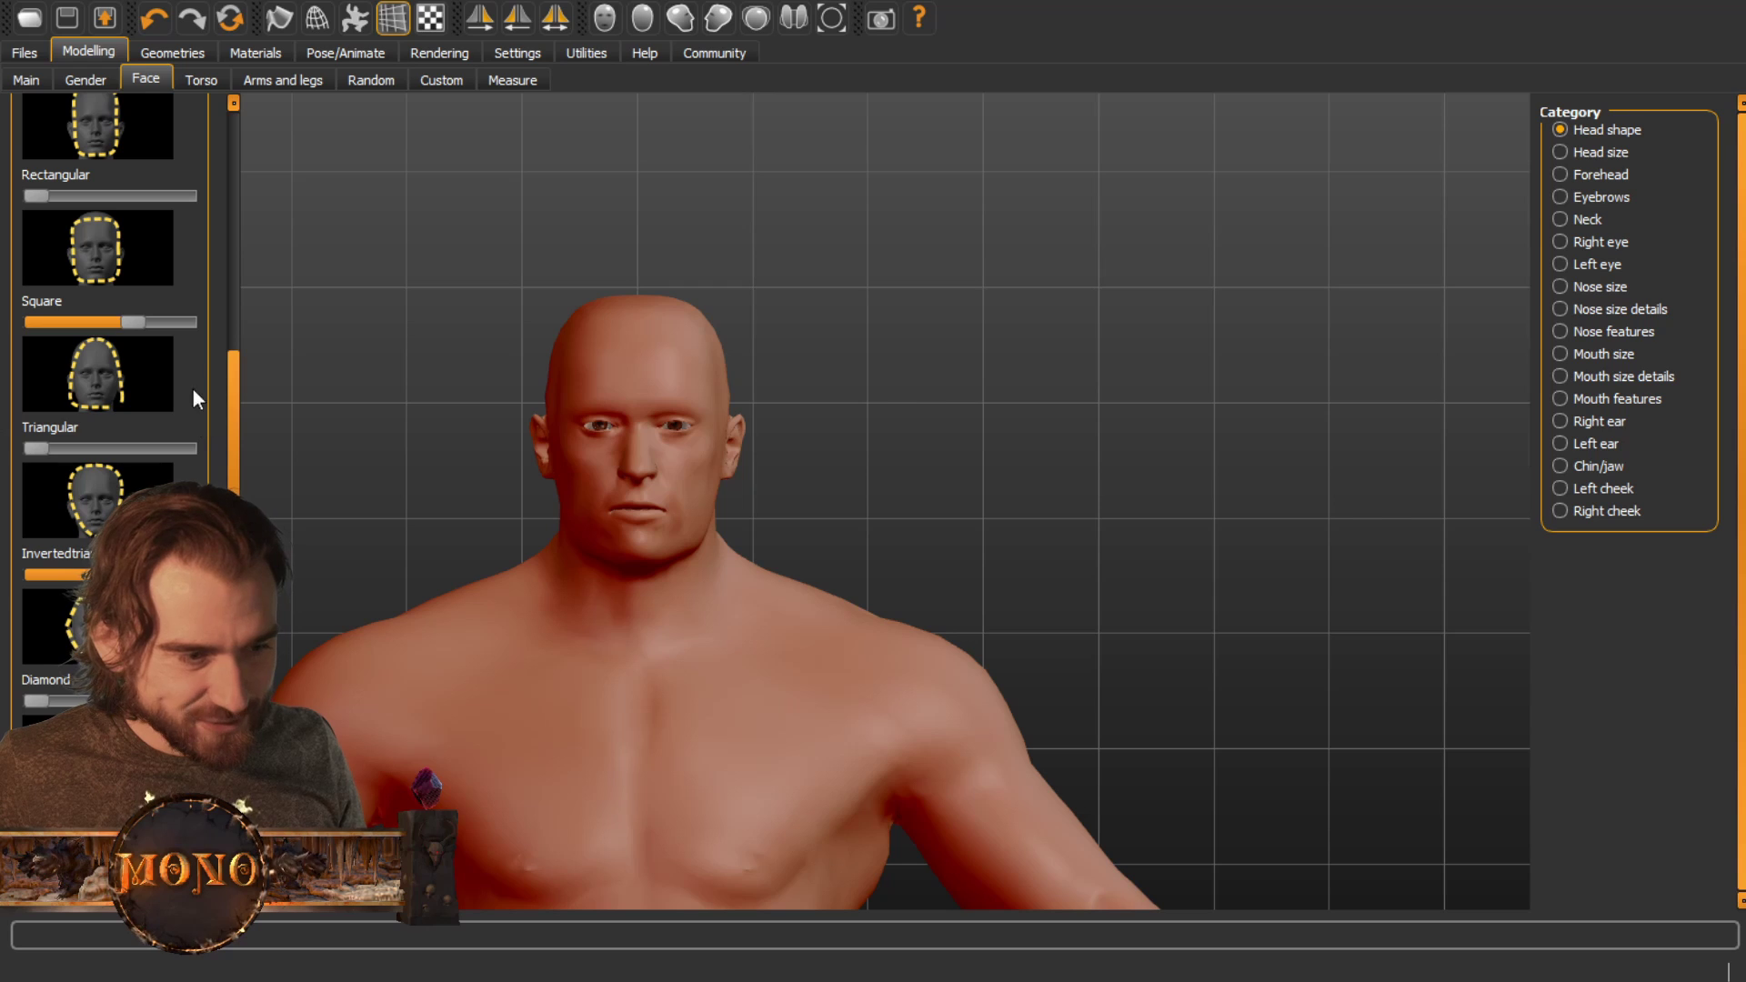
# Increase the character's eyebrows bulge moderately above the neutral value
pyautogui.click(1564, 153)
pyautogui.click(1561, 173)
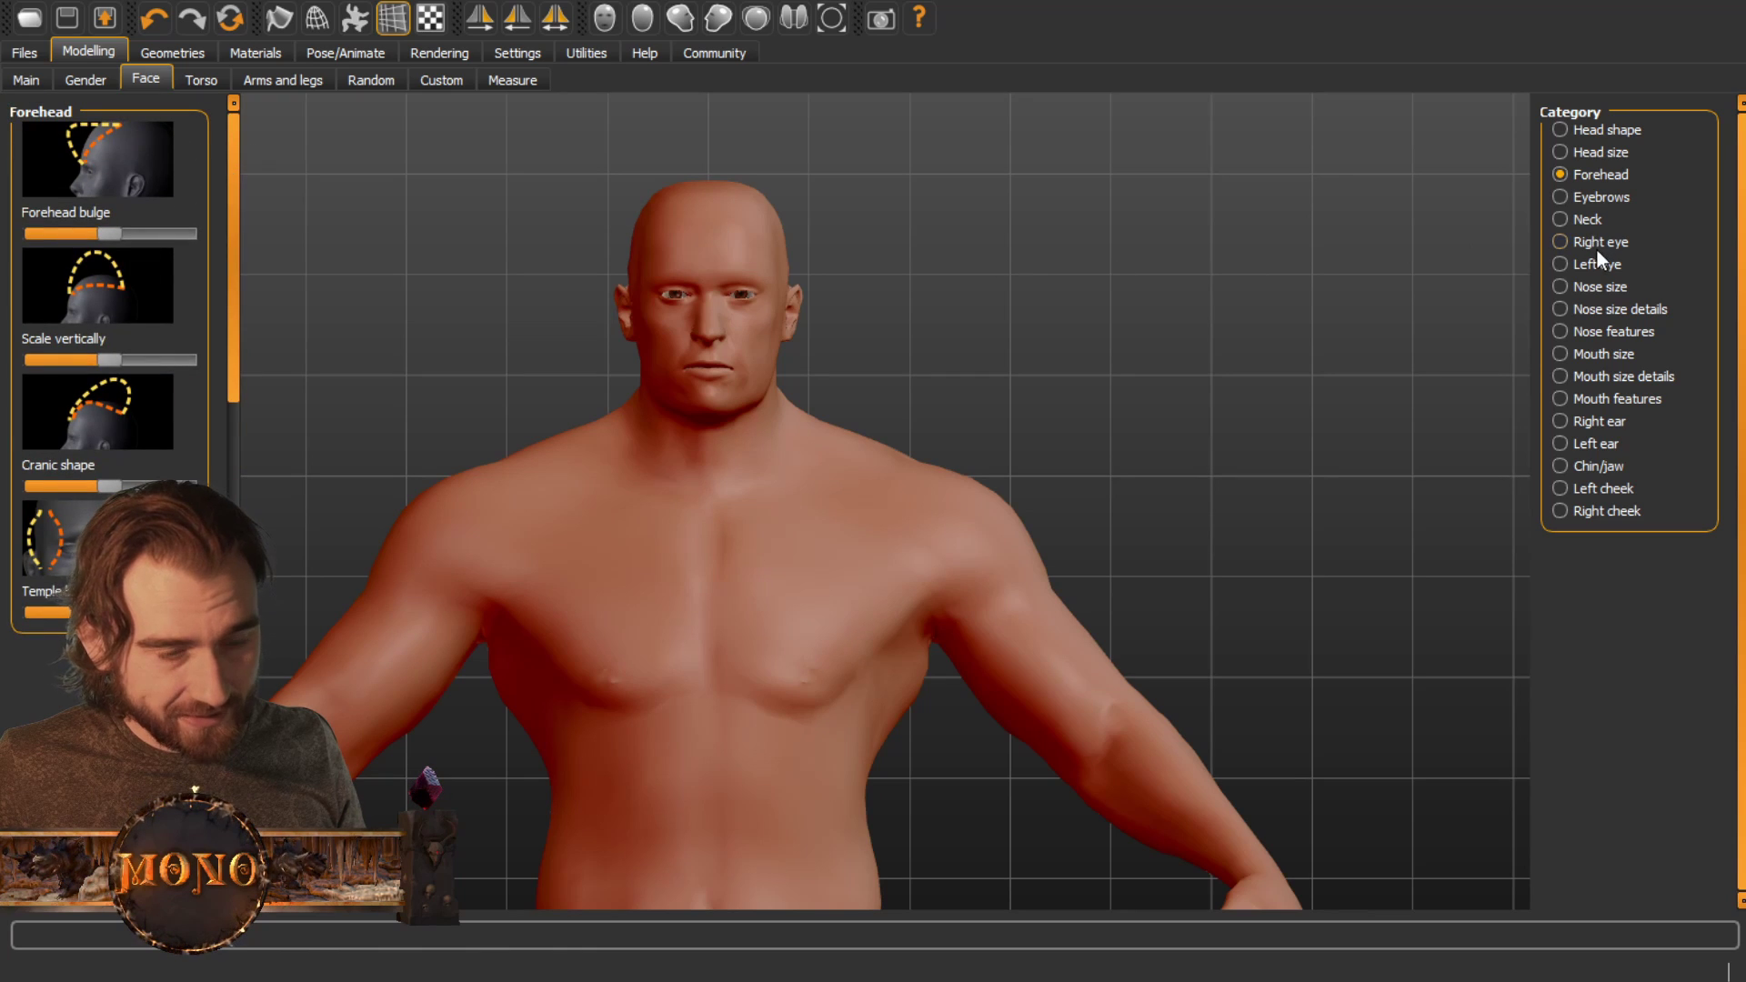
pyautogui.click(1561, 218)
pyautogui.click(1561, 196)
pyautogui.moveTo(110, 234)
pyautogui.mouseDown()
pyautogui.moveTo(81, 233)
pyautogui.moveTo(132, 233)
pyautogui.mouseUp()
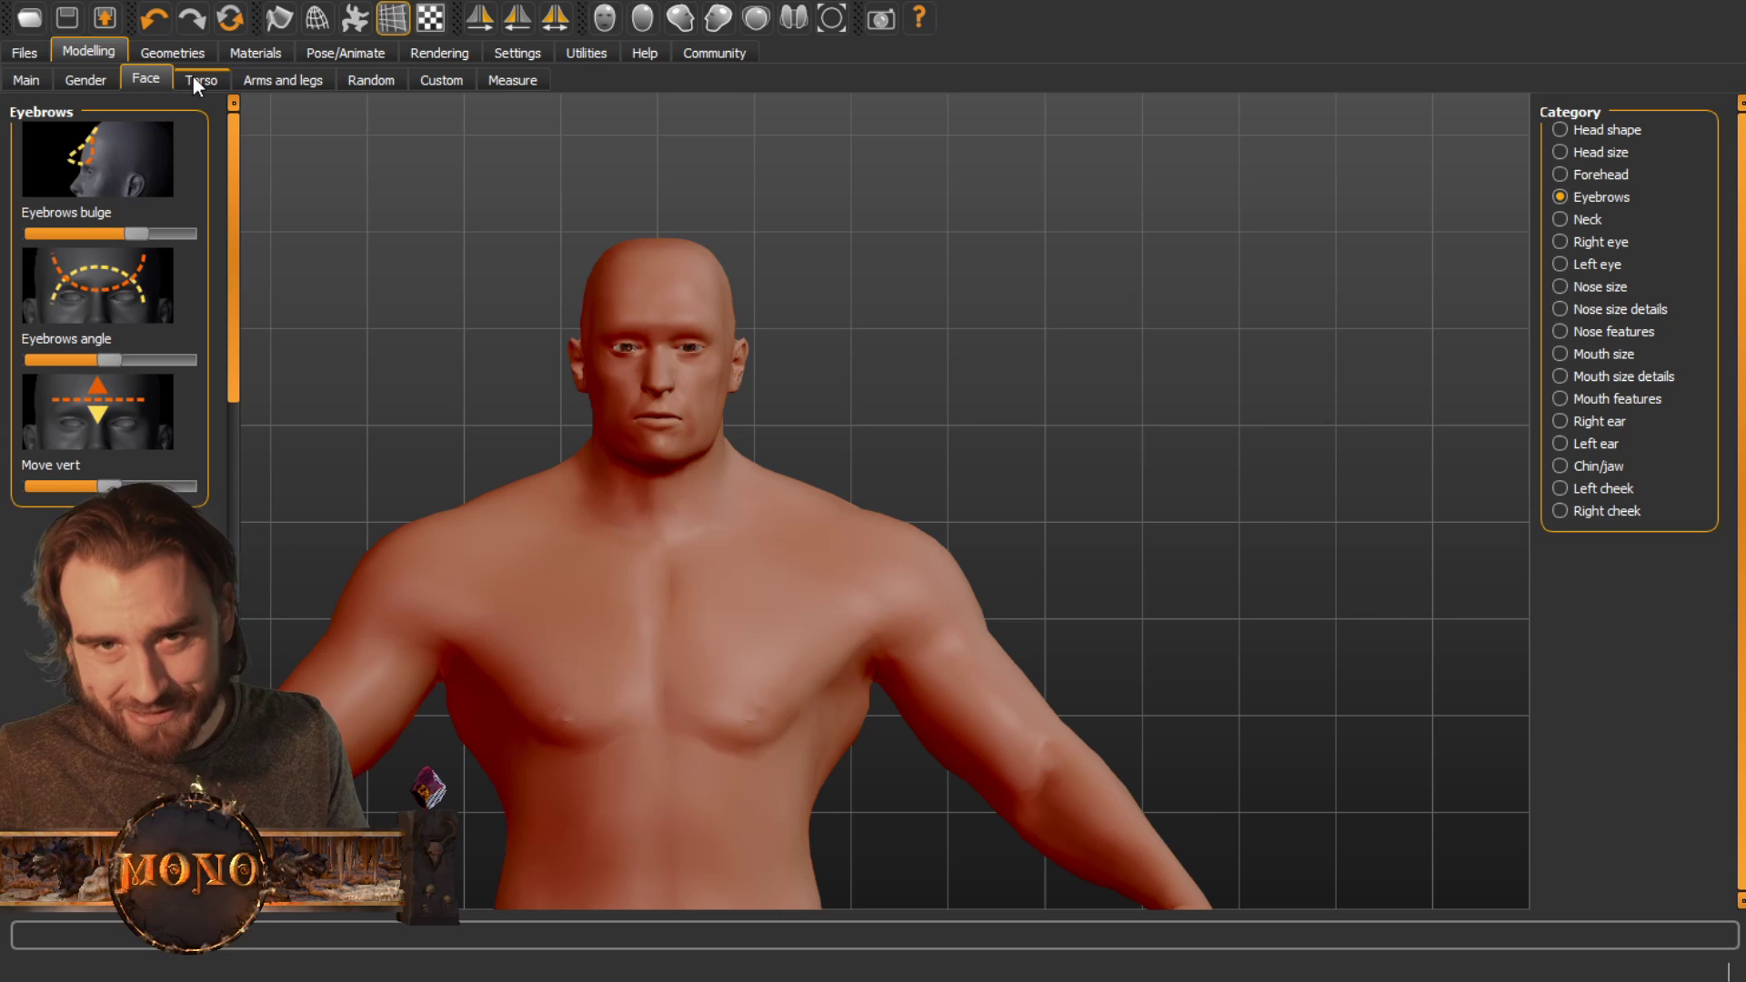
# Try the Germanic clothes on the character and remove them again
pyautogui.click(170, 49)
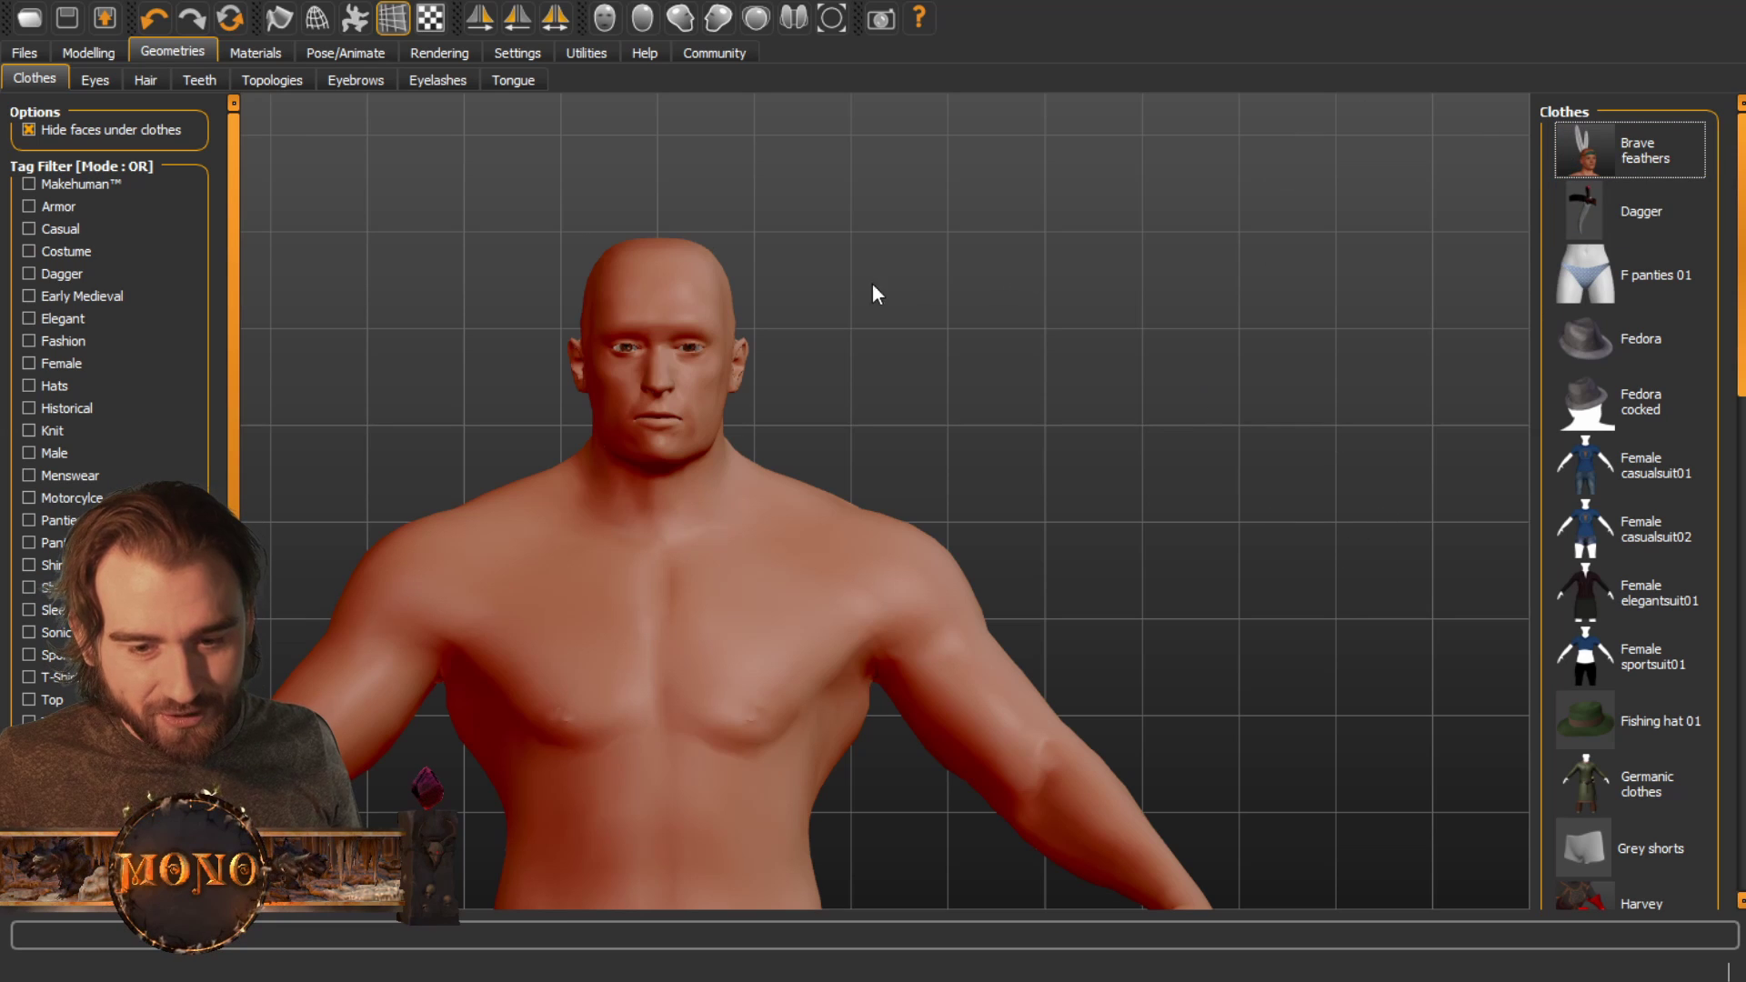
pyautogui.scroll(-3, 1692, 394)
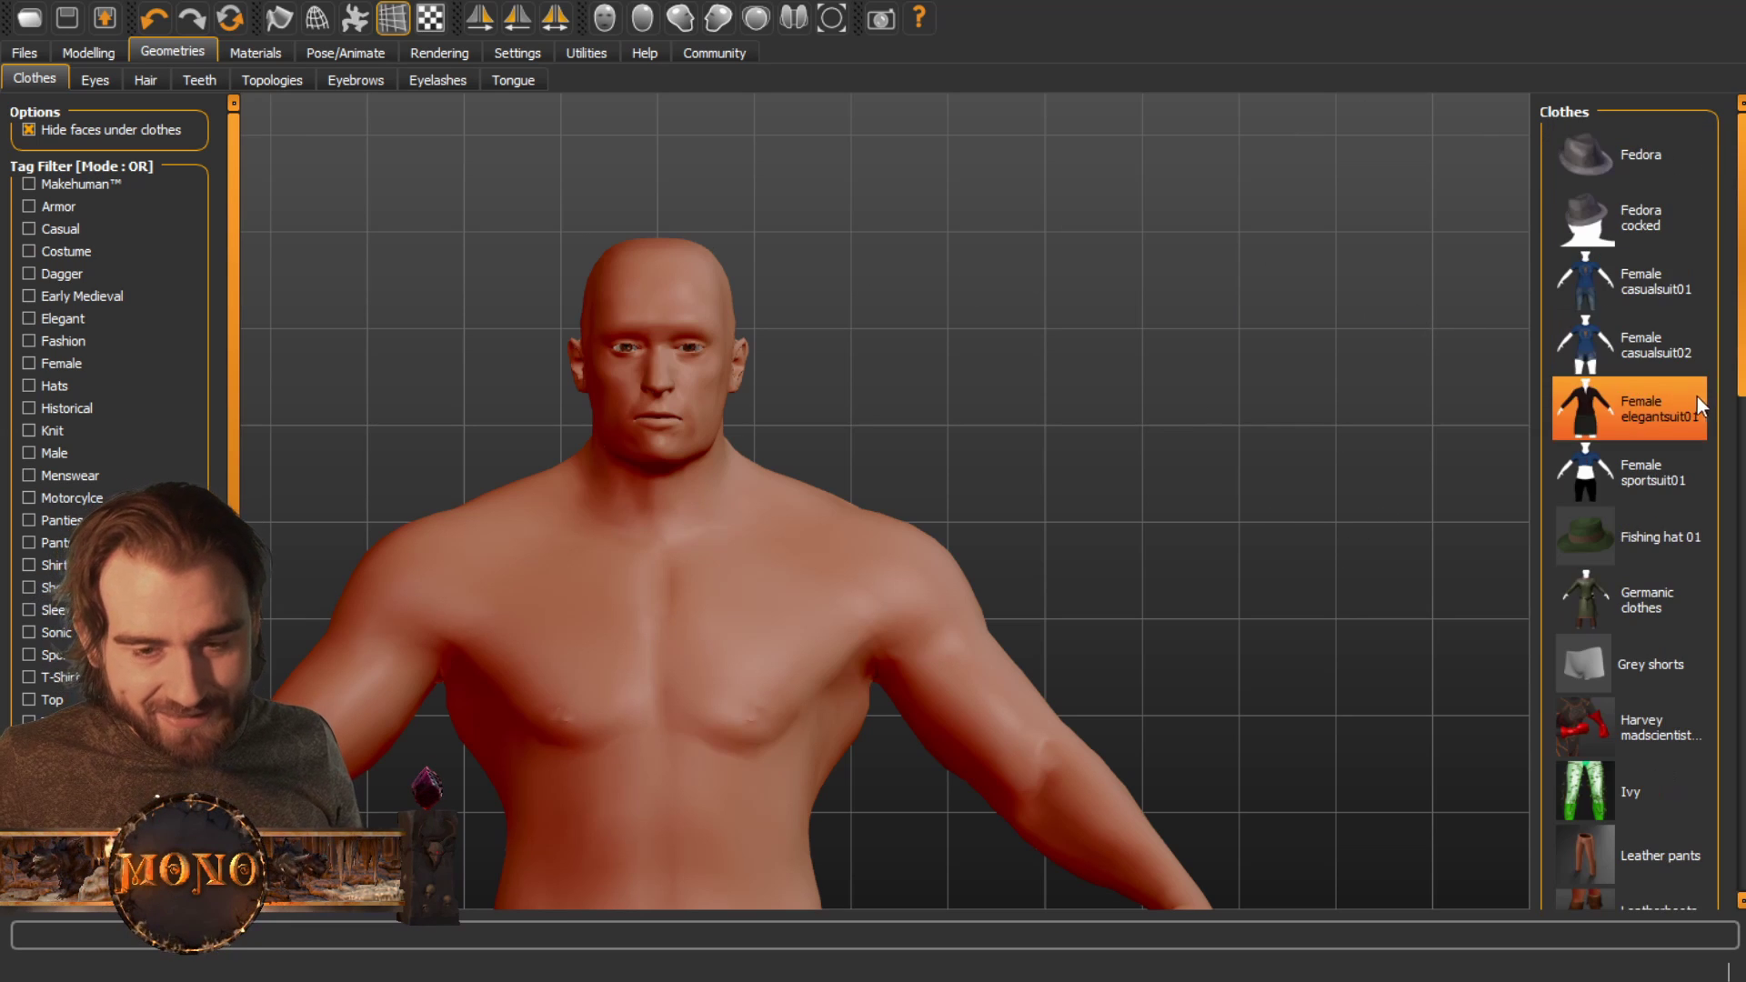
pyautogui.click(1671, 605)
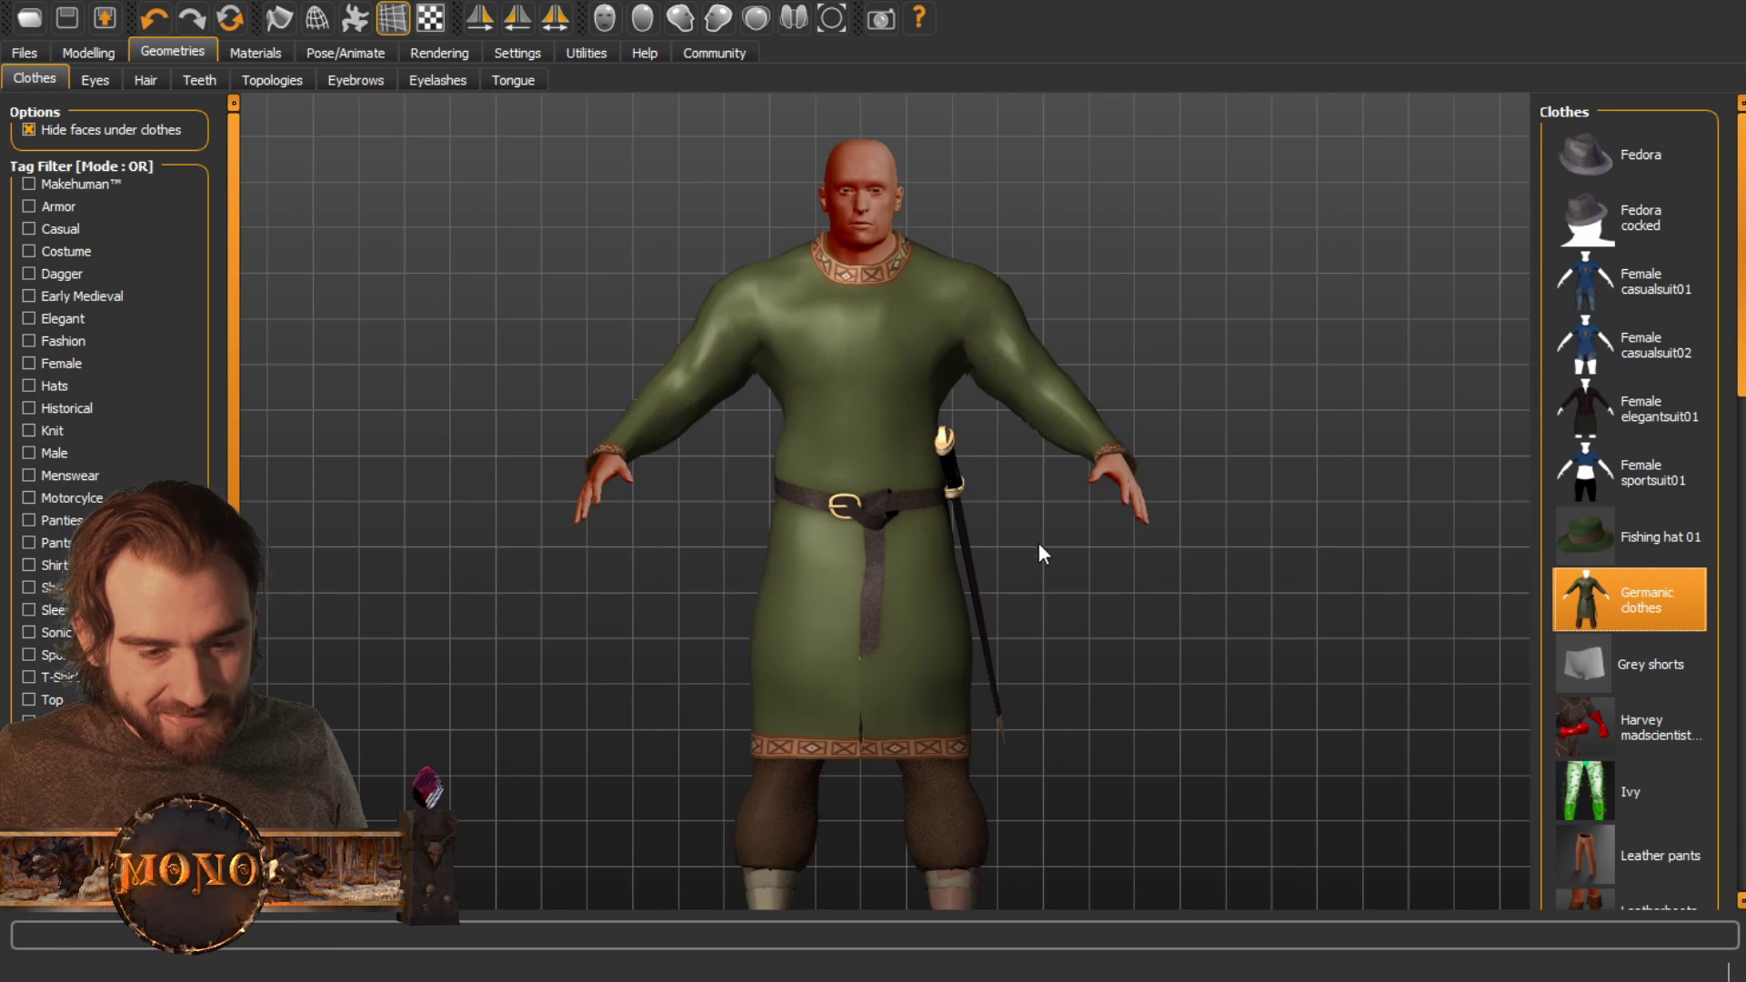
pyautogui.click(1620, 606)
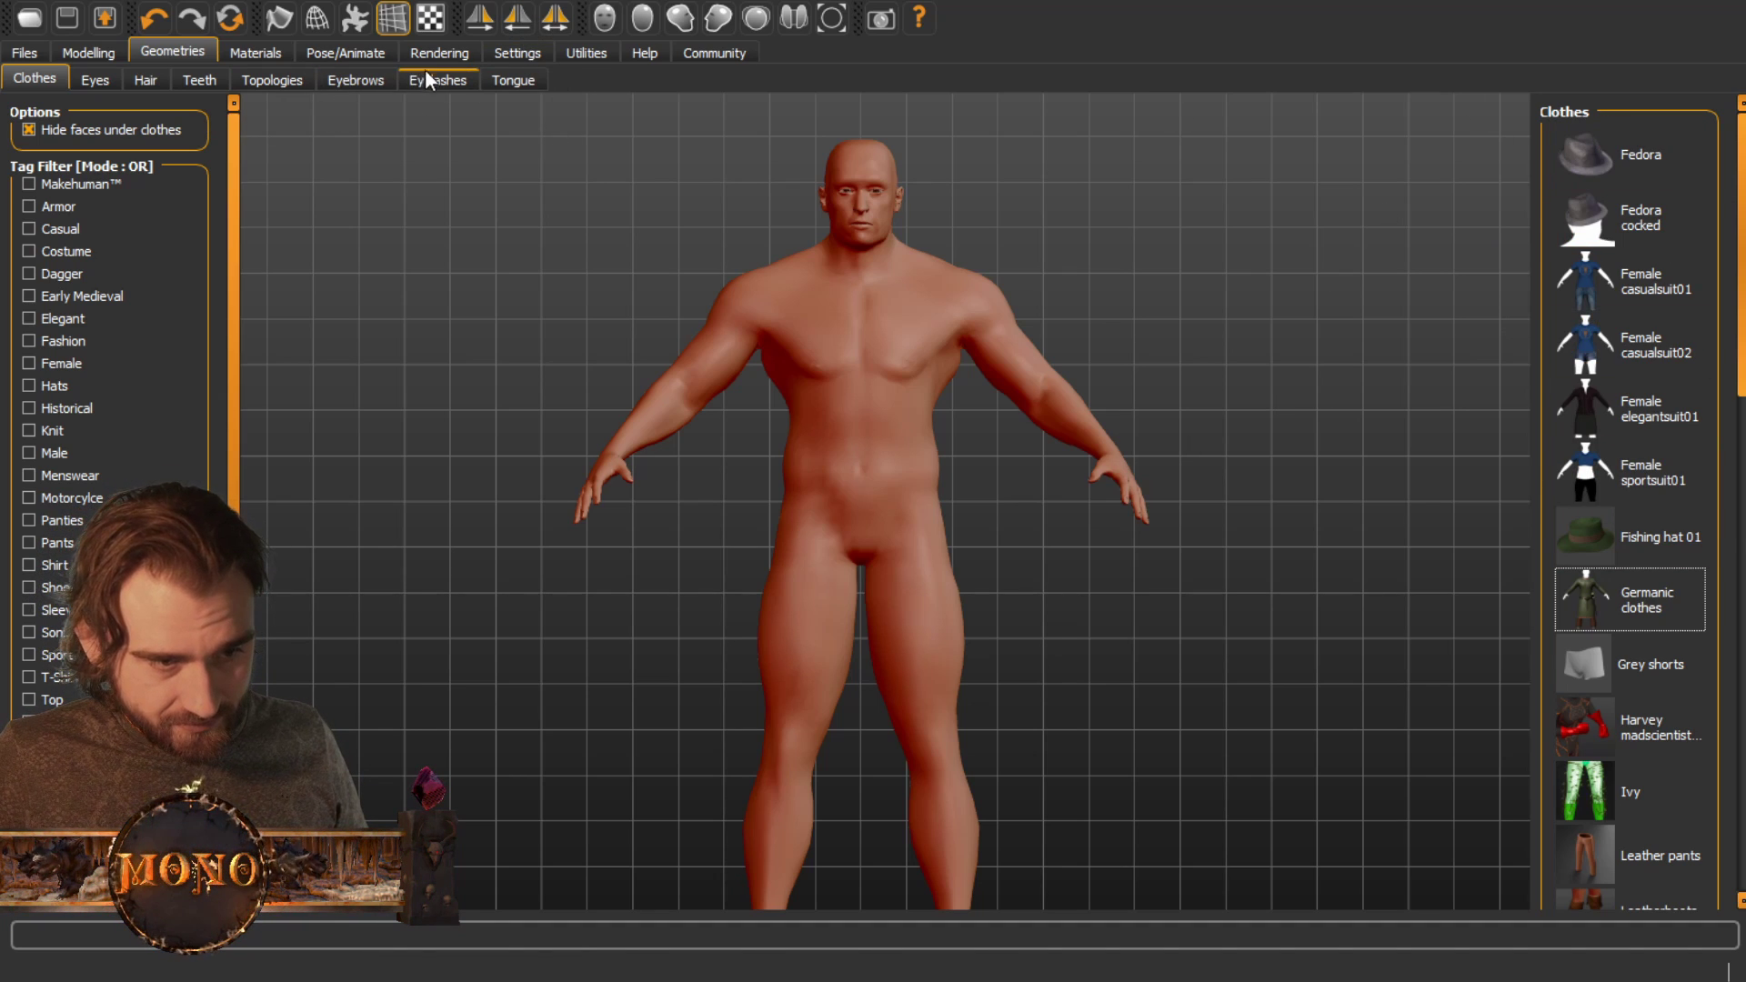
# View the community asset download page and return to the clothes library
pyautogui.click(688, 58)
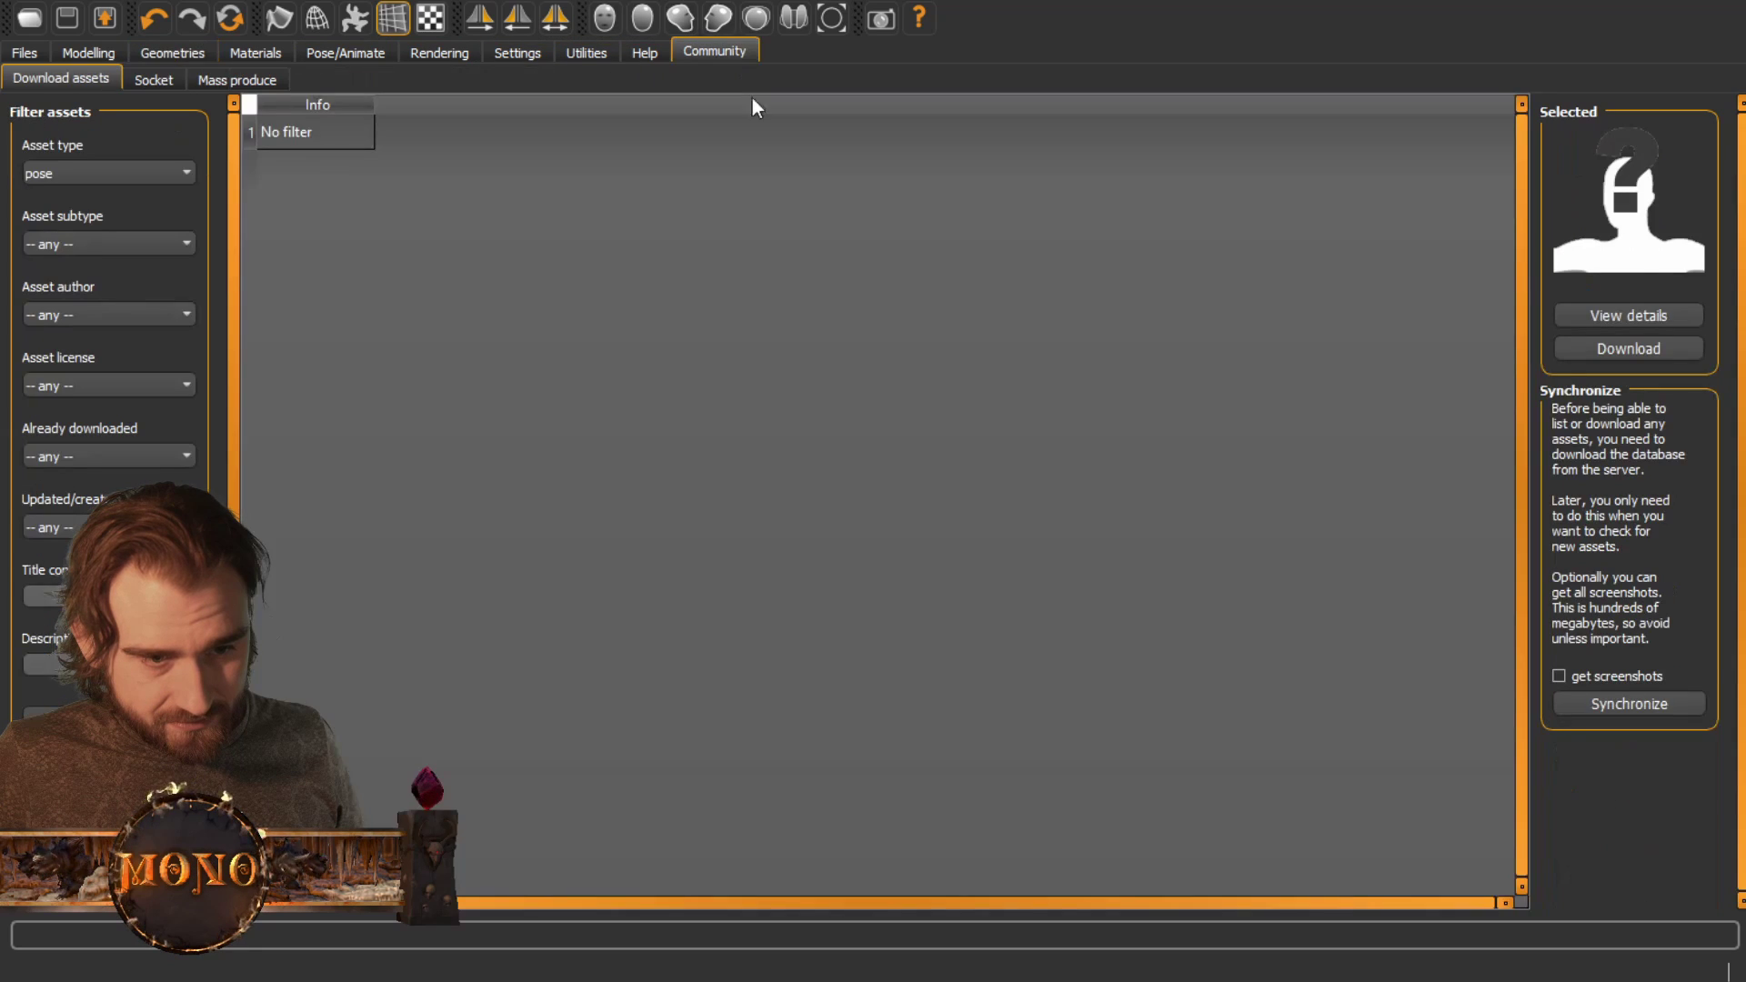
pyautogui.click(198, 50)
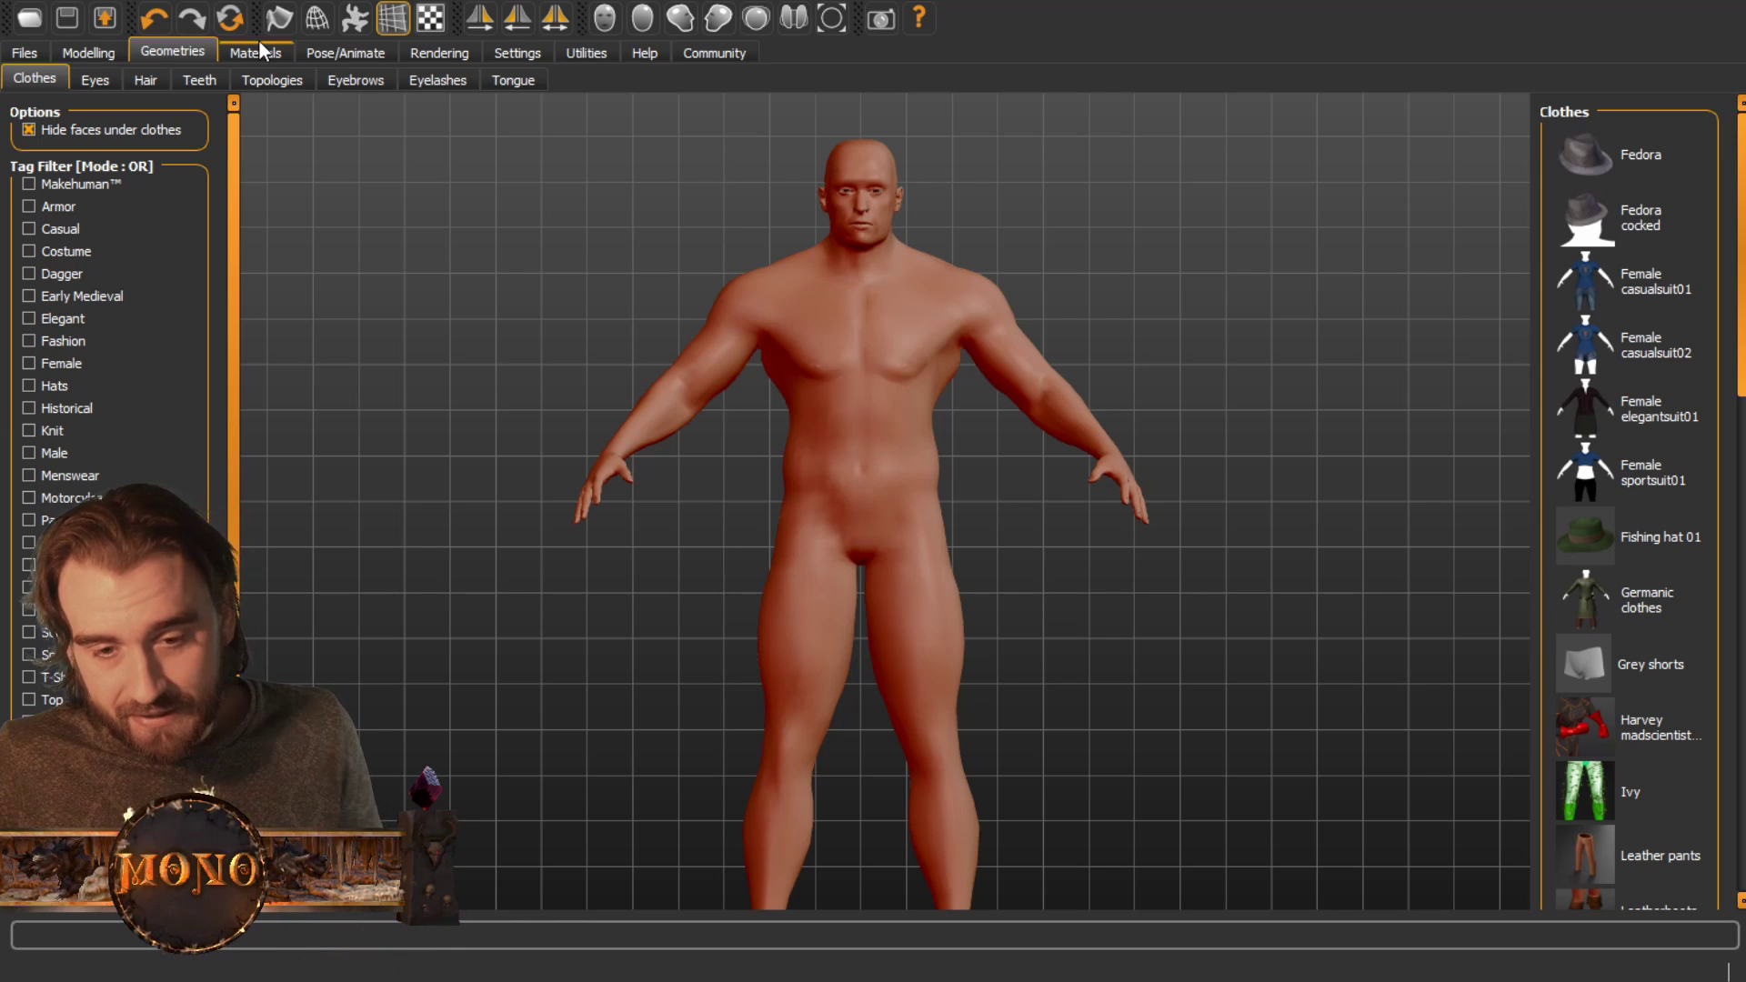
# Try the Female casualsuit01 outfit on the character and remove it again
pyautogui.click(1629, 289)
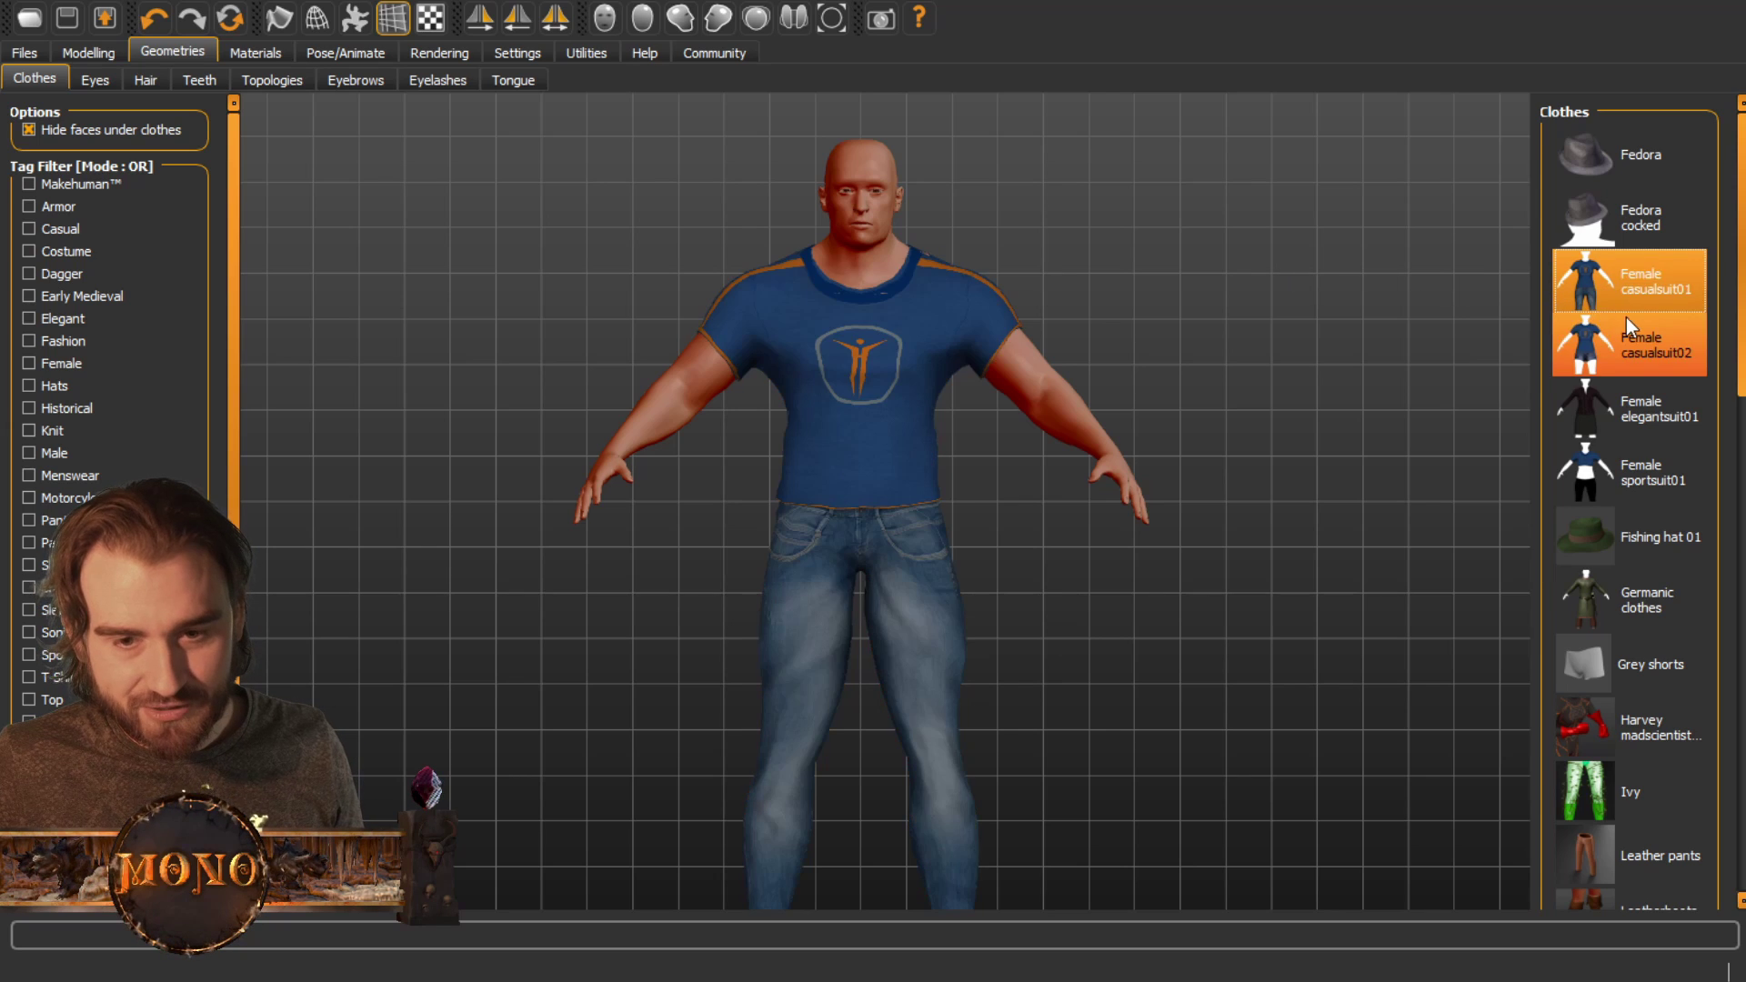
pyautogui.click(1640, 283)
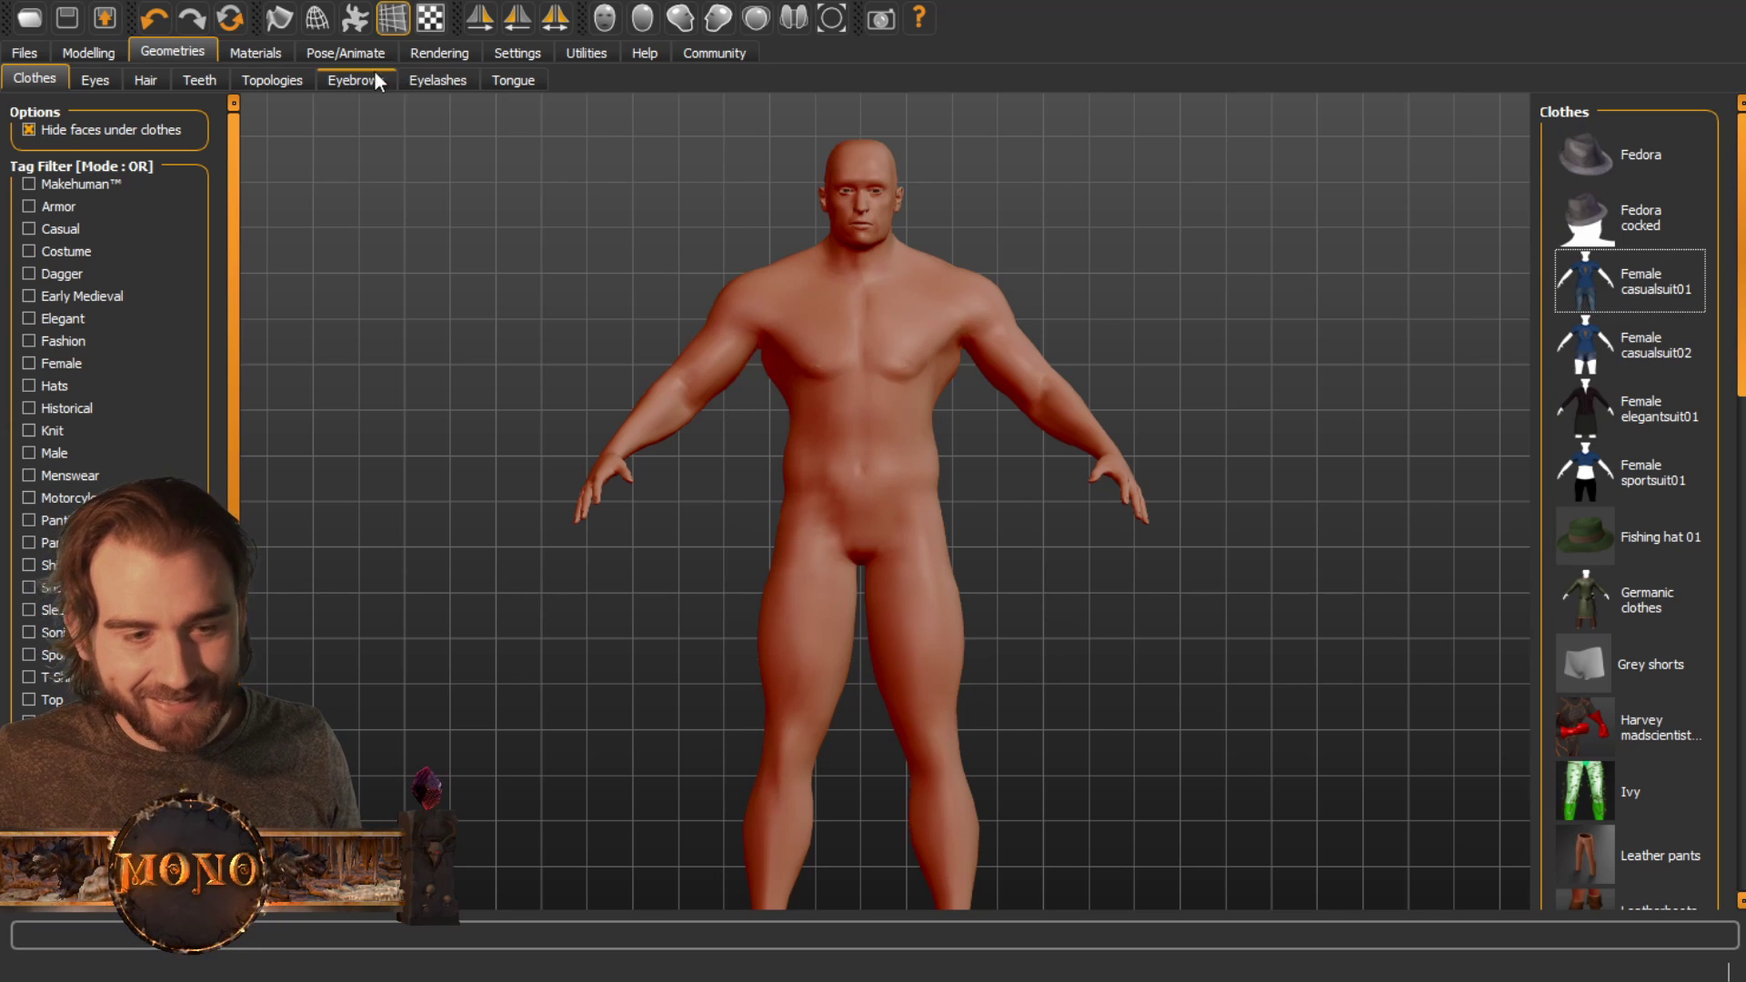
# Switch the character's eyes to the Low-poly version
pyautogui.click(95, 80)
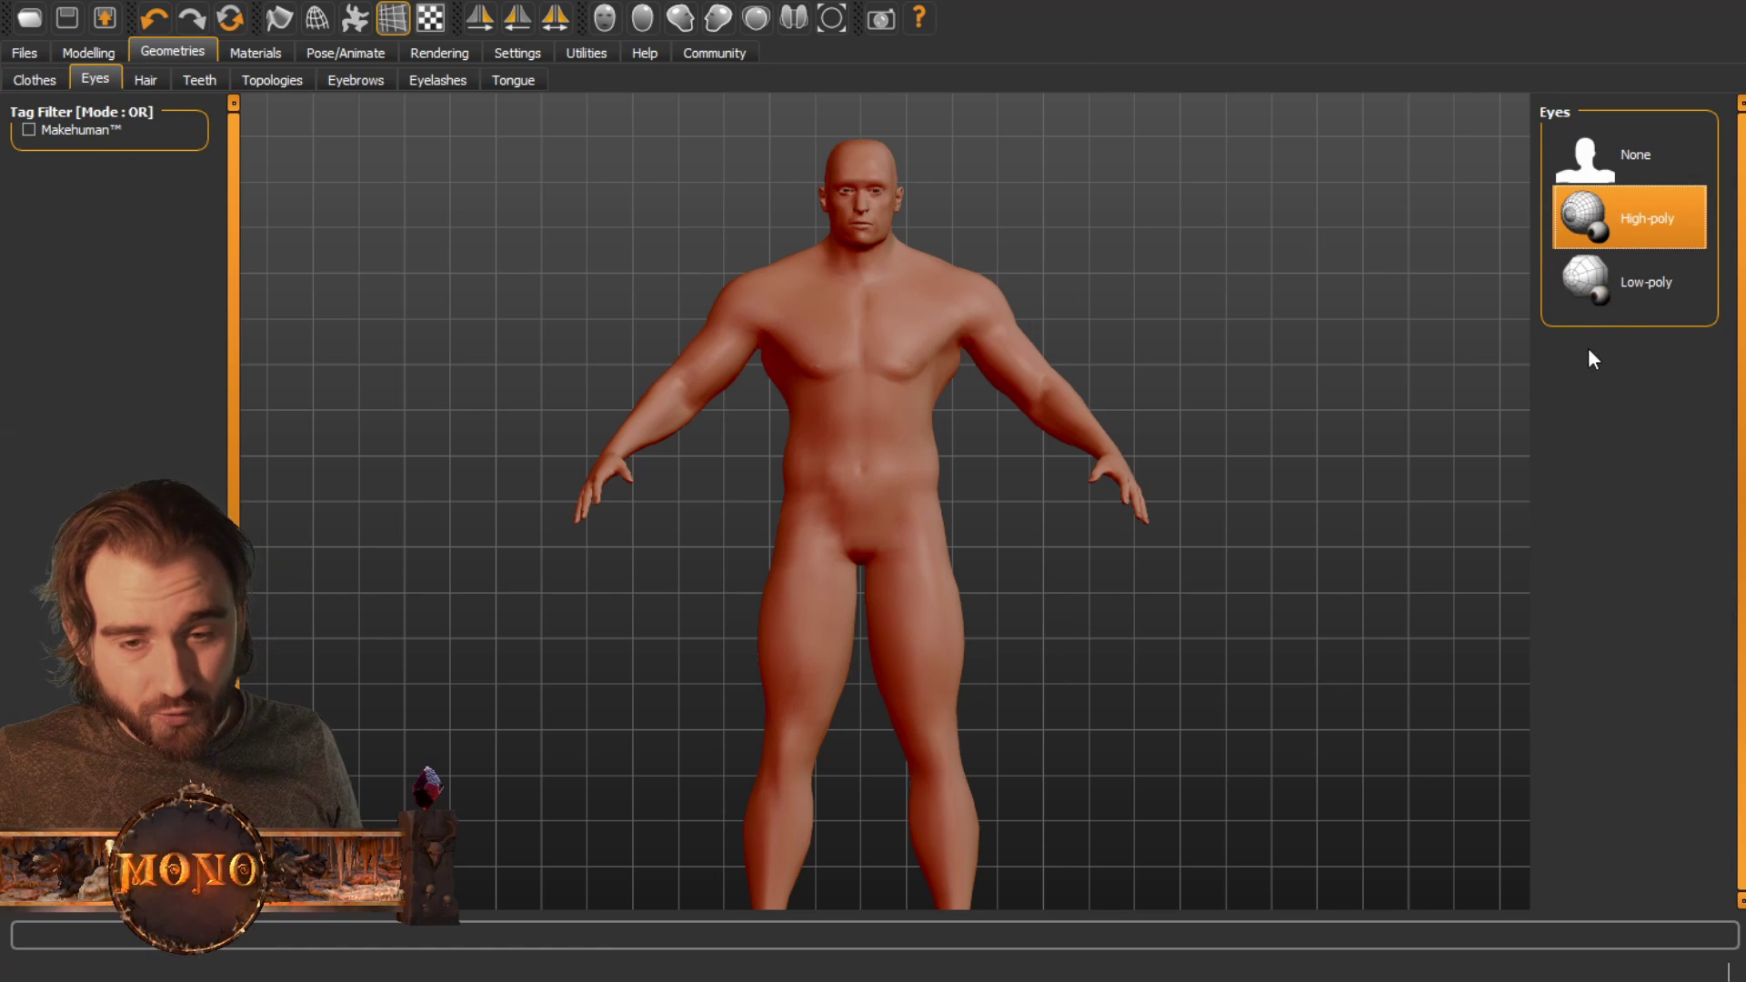
pyautogui.click(1668, 282)
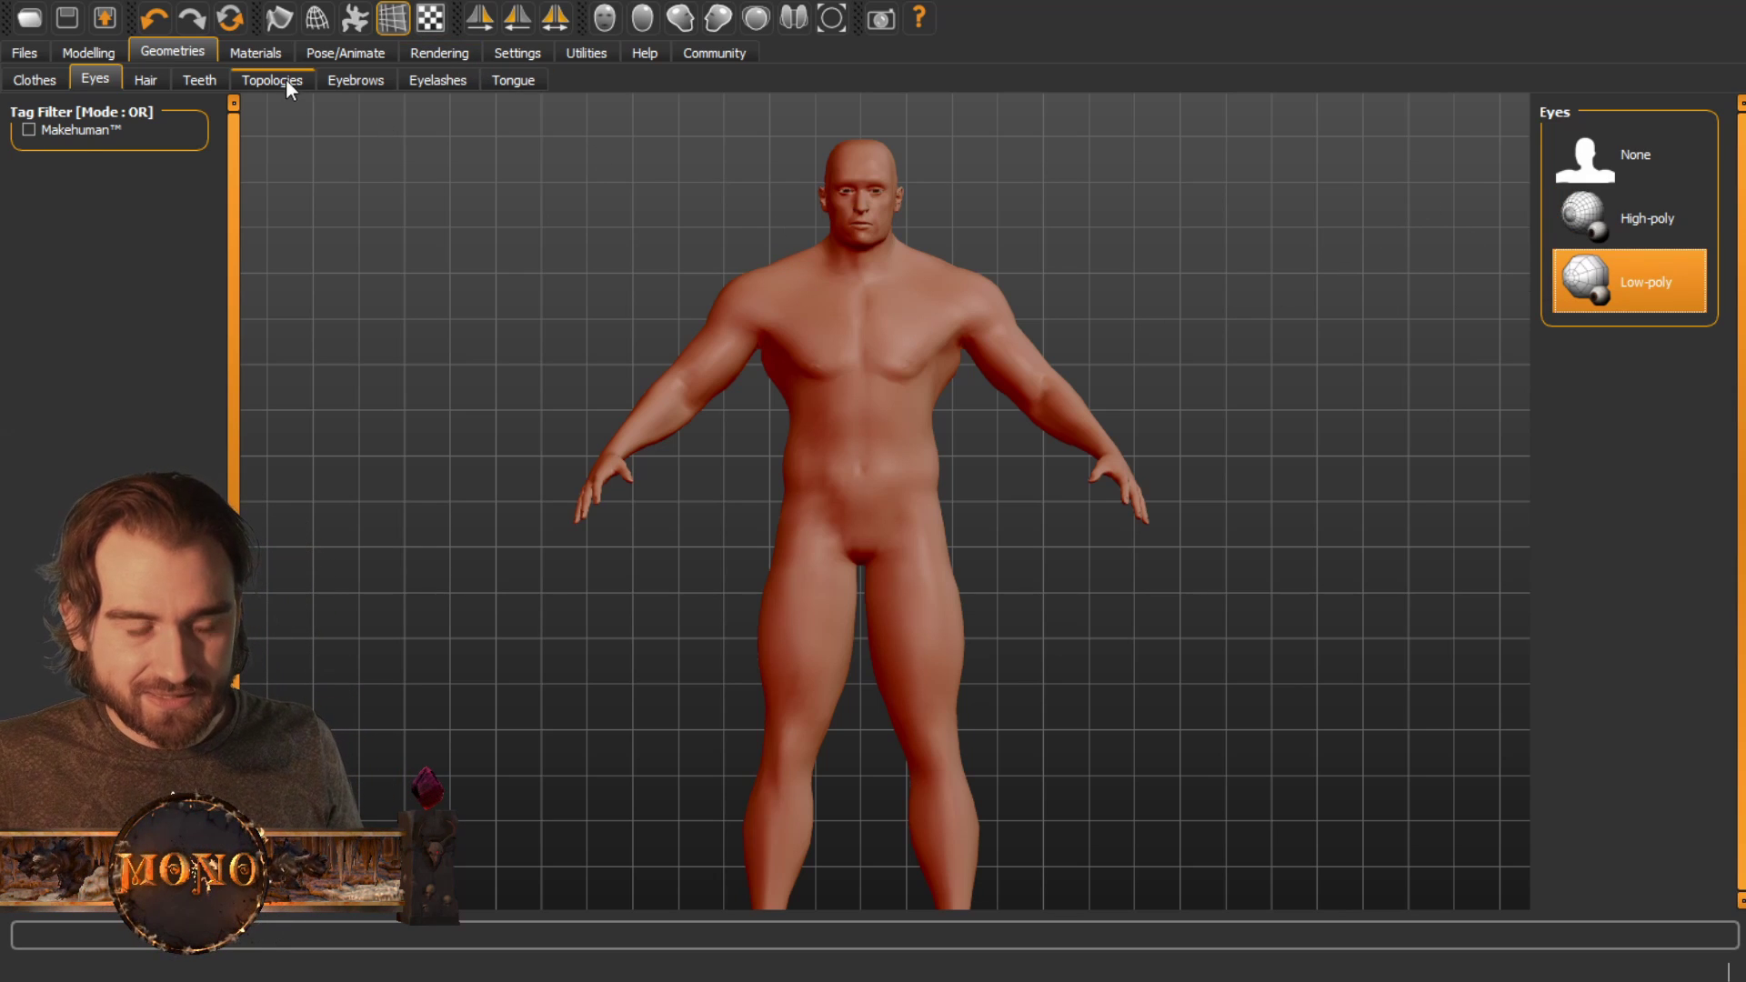
# Try the Ponytail01 and Maxwell hair mh hairstyles, and settle on Short03 for the character
pyautogui.click(138, 78)
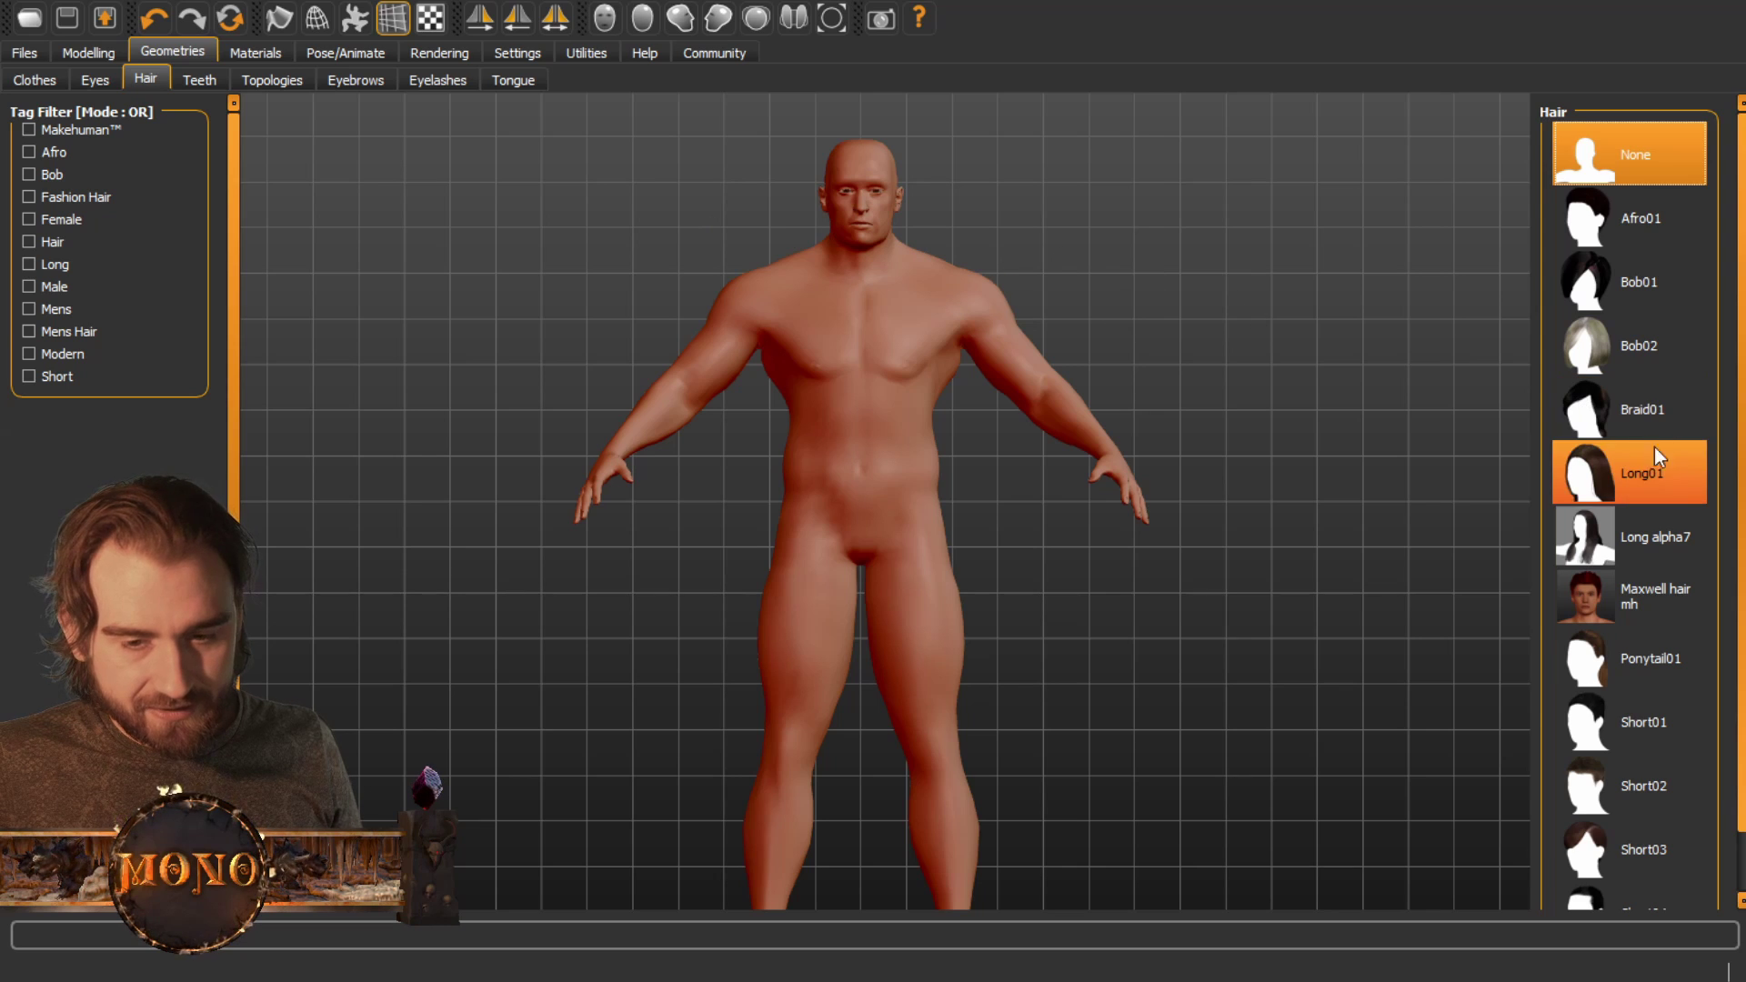
pyautogui.click(1659, 653)
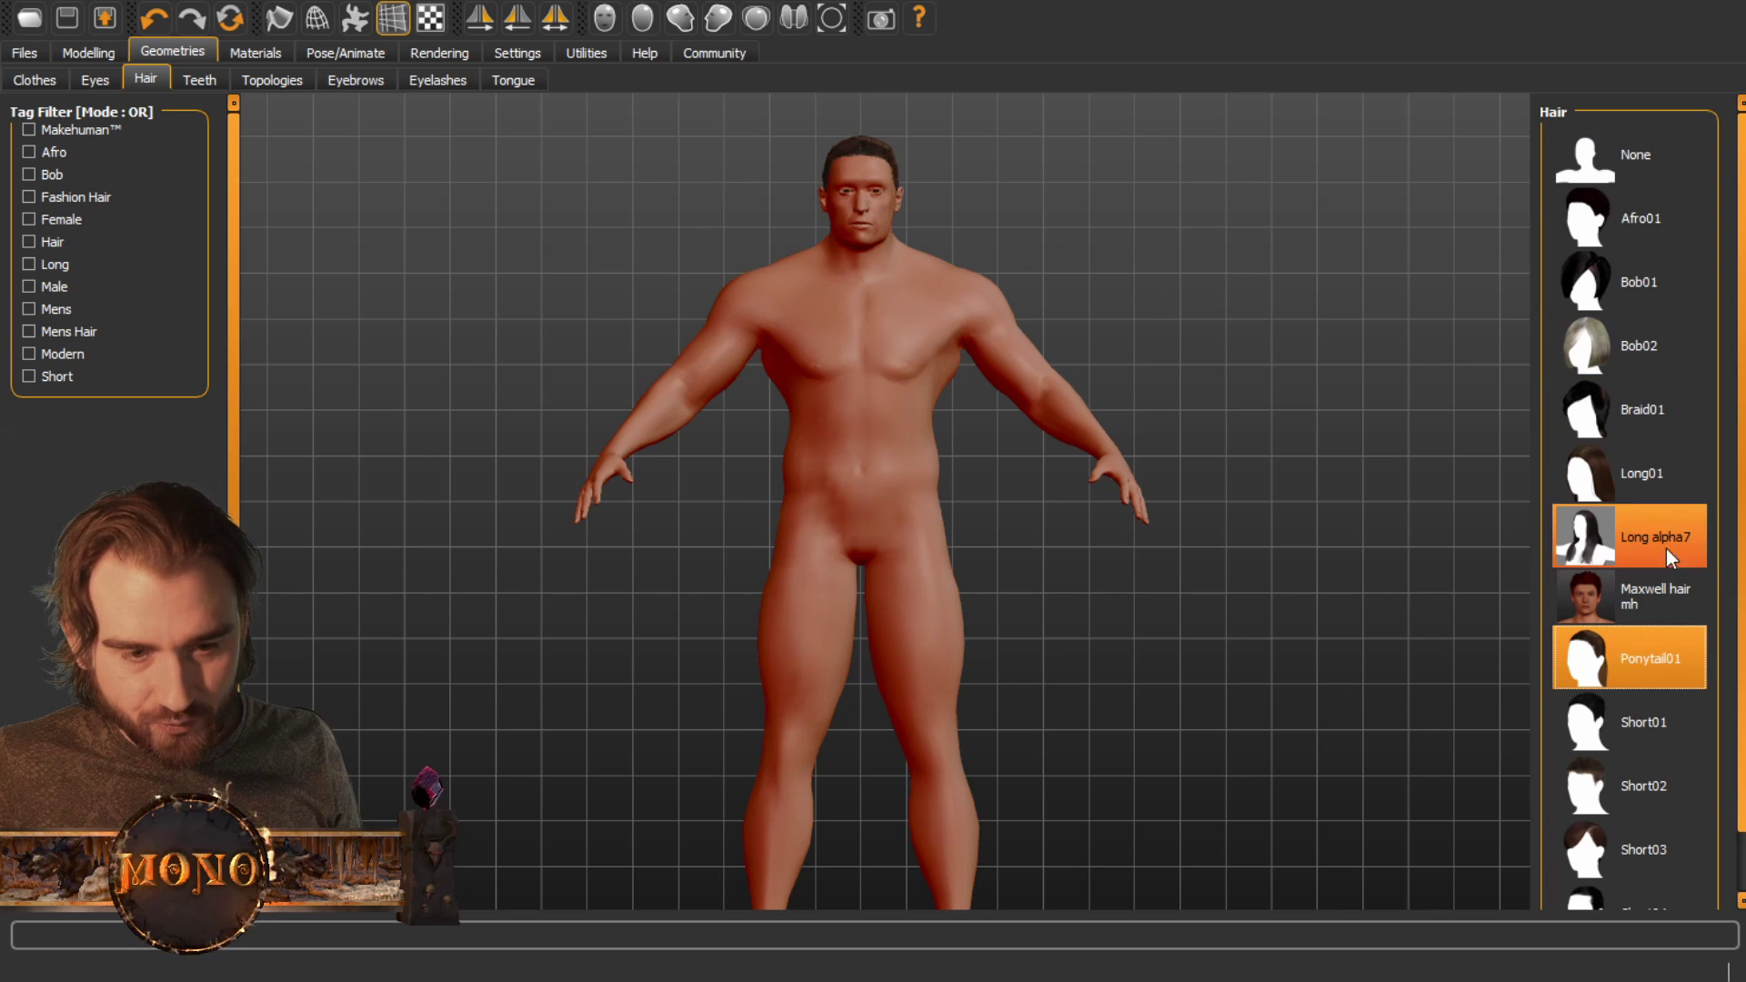
pyautogui.moveTo(891, 294); pyautogui.dragTo(992, 391, button='right')
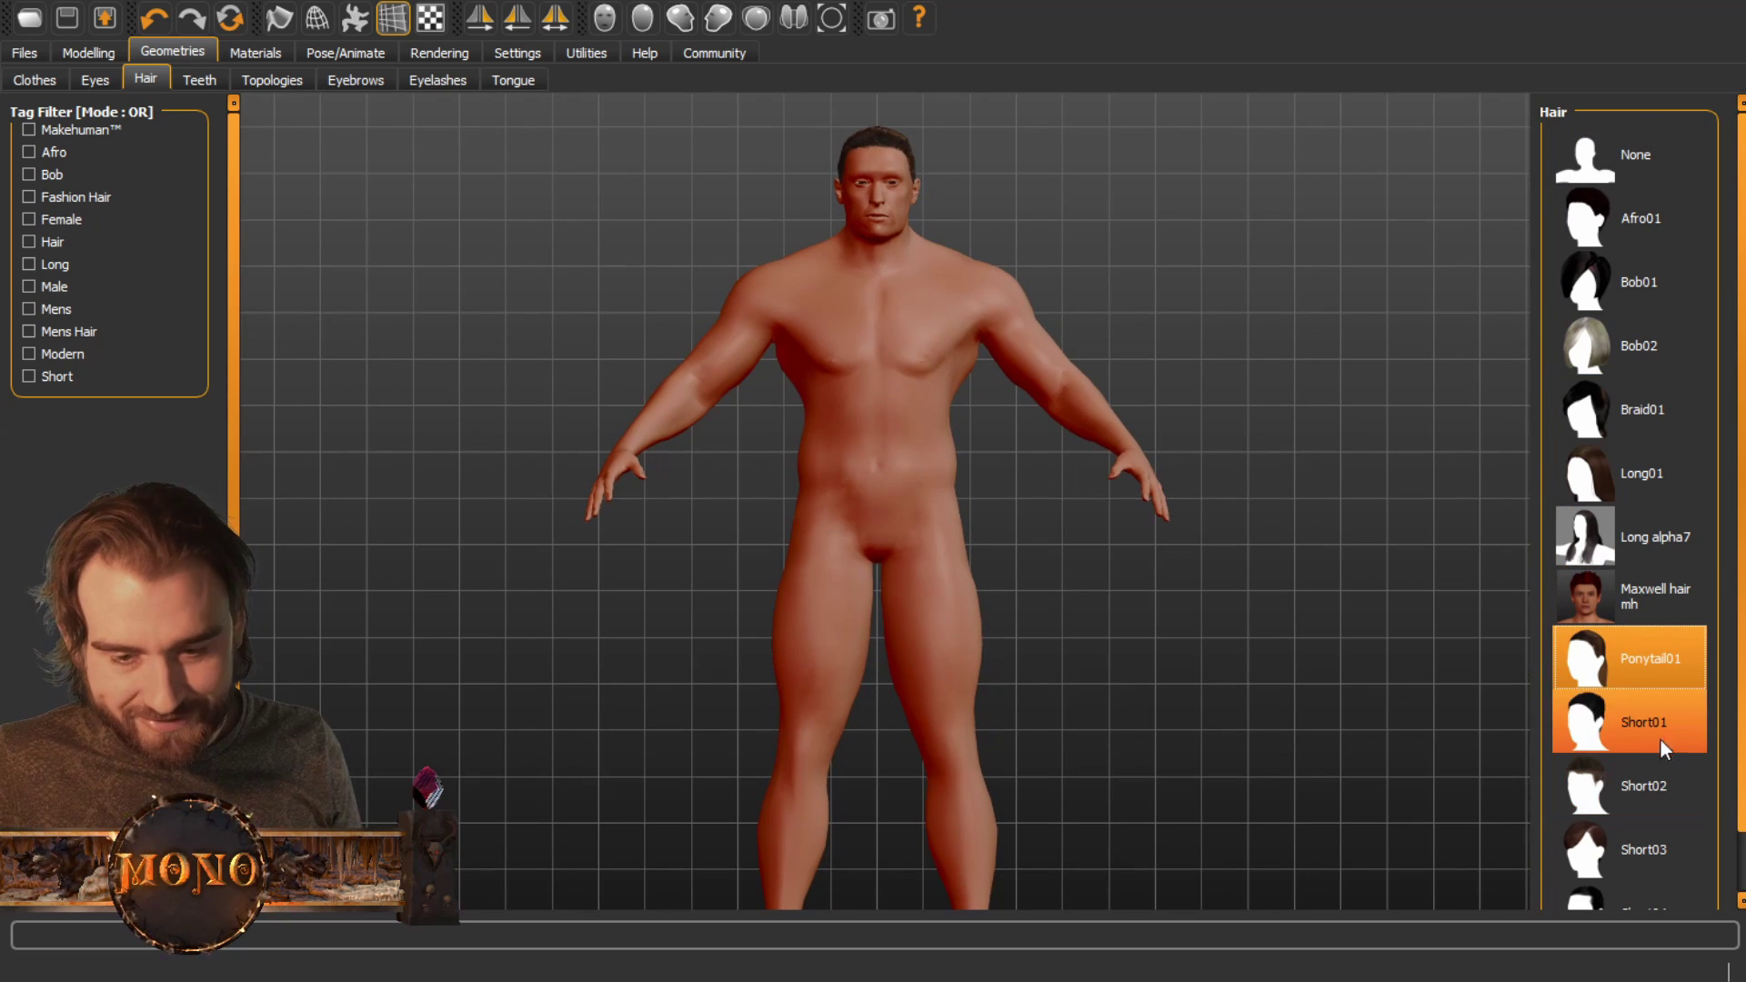
pyautogui.click(1684, 591)
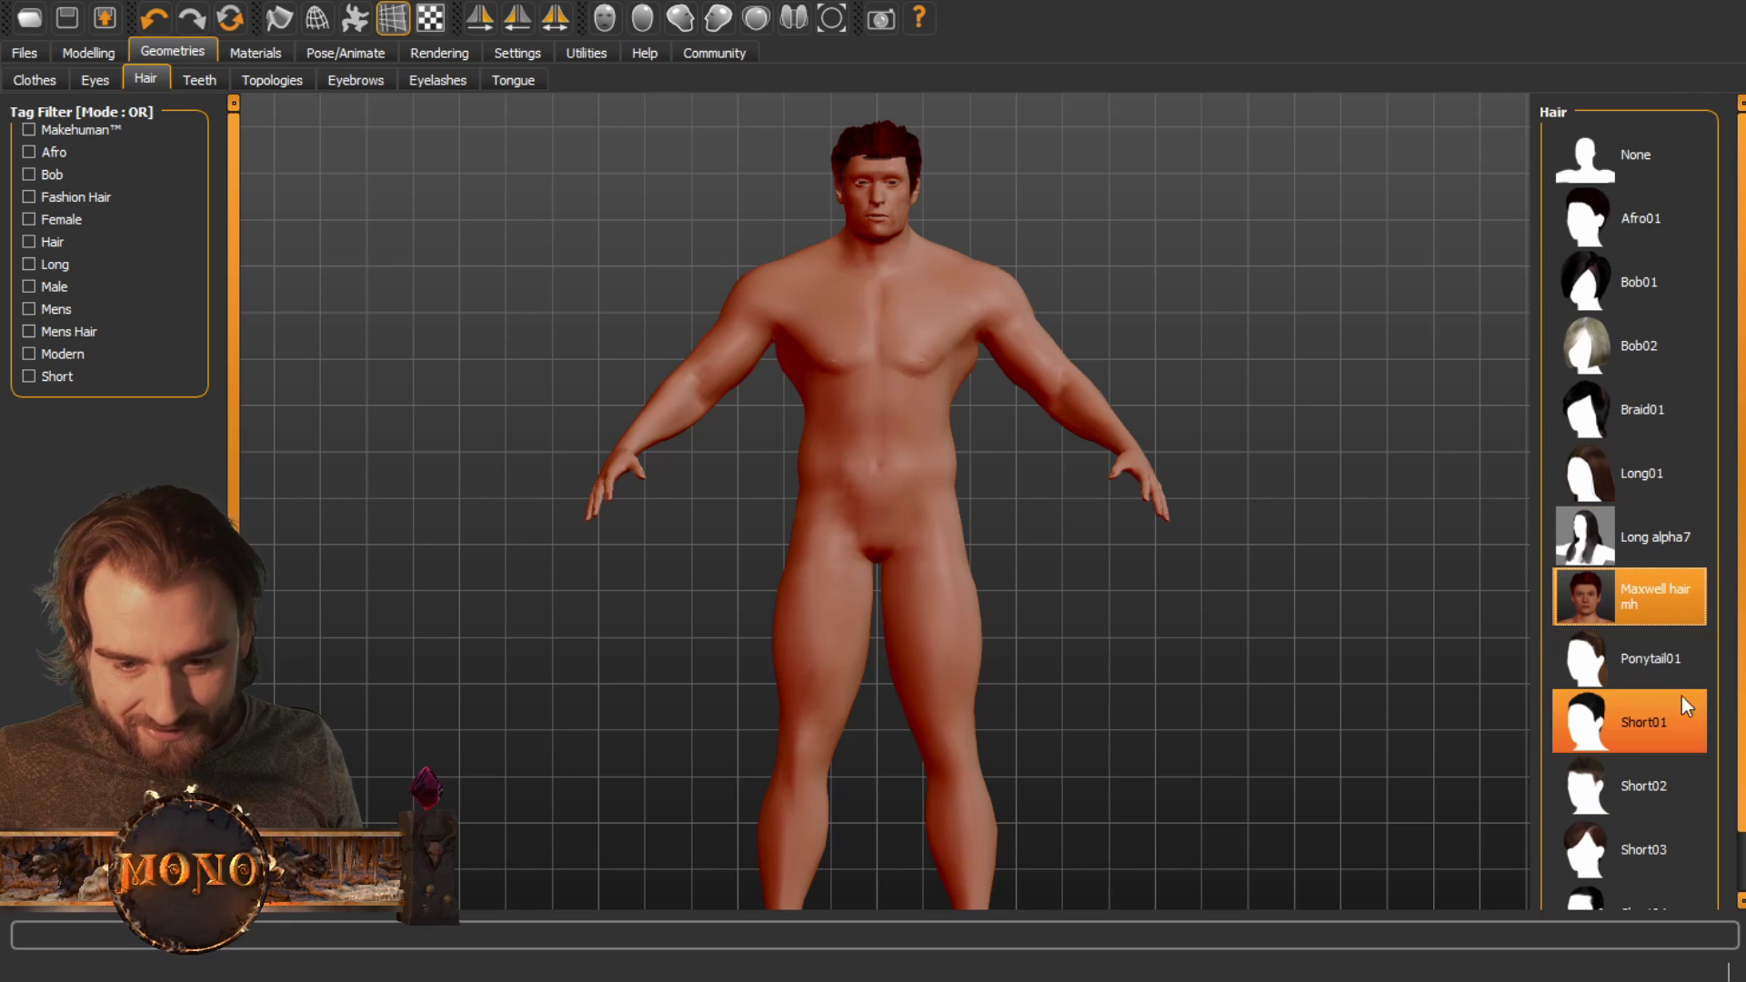
pyautogui.click(1656, 858)
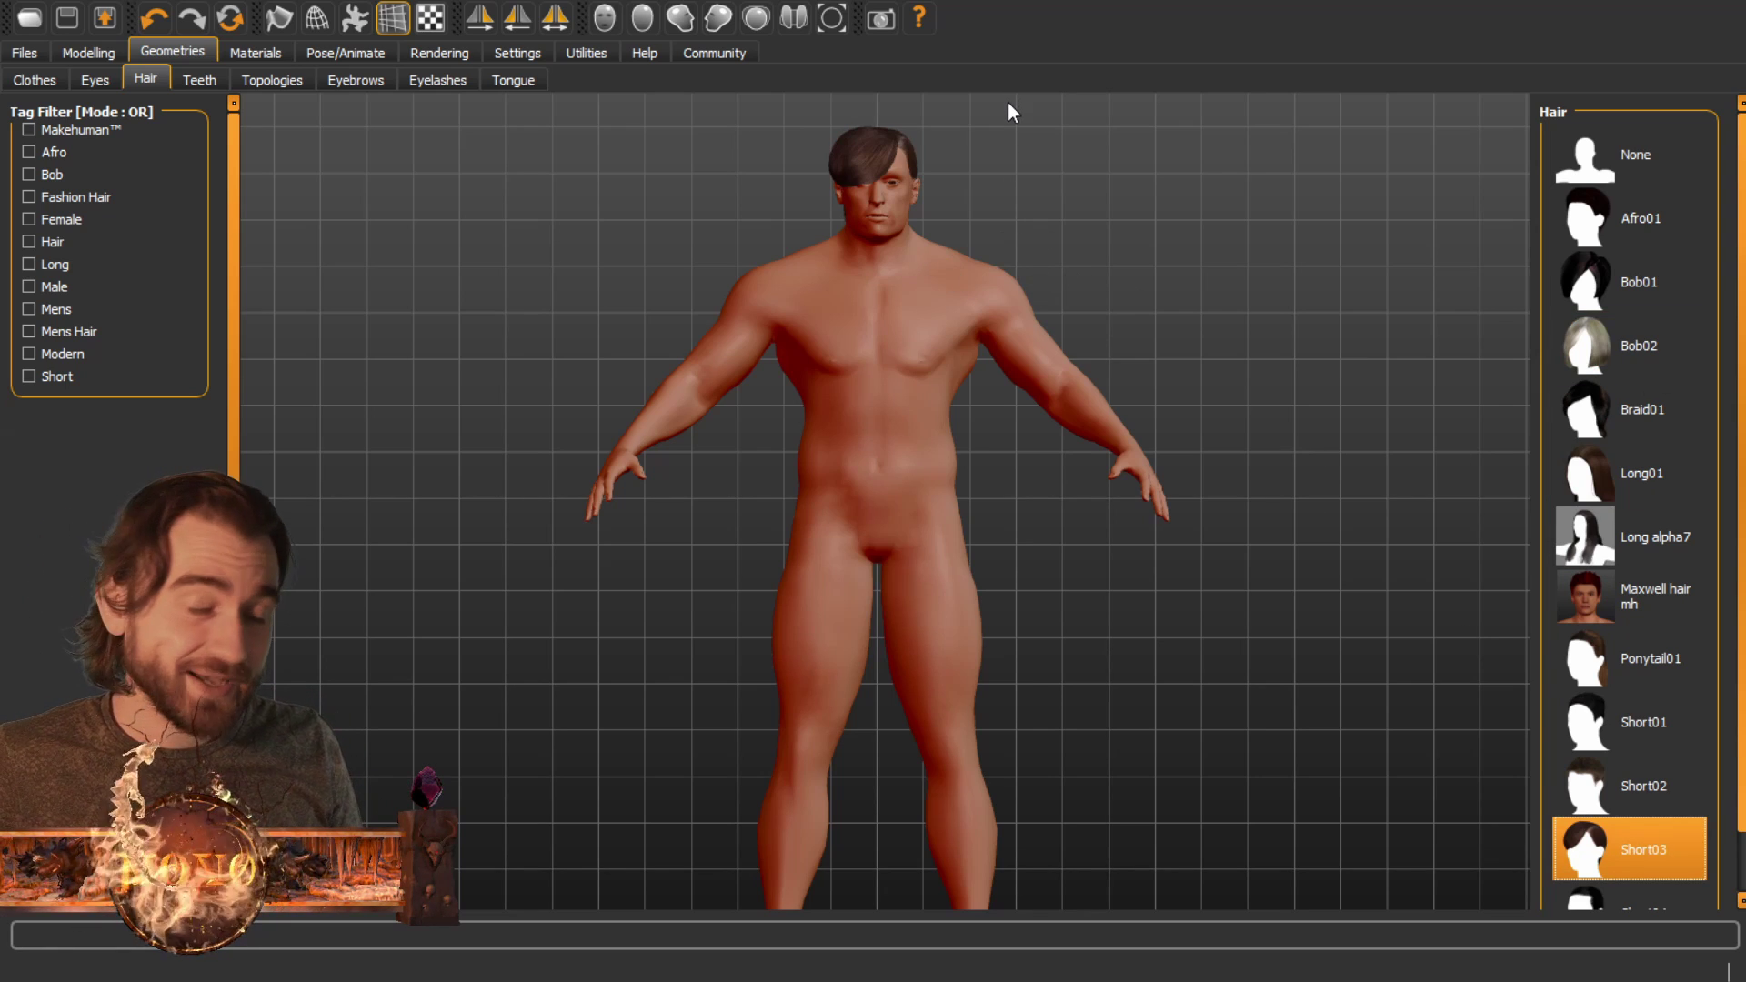
# Give the character the Teeth base set of teeth
pyautogui.click(198, 81)
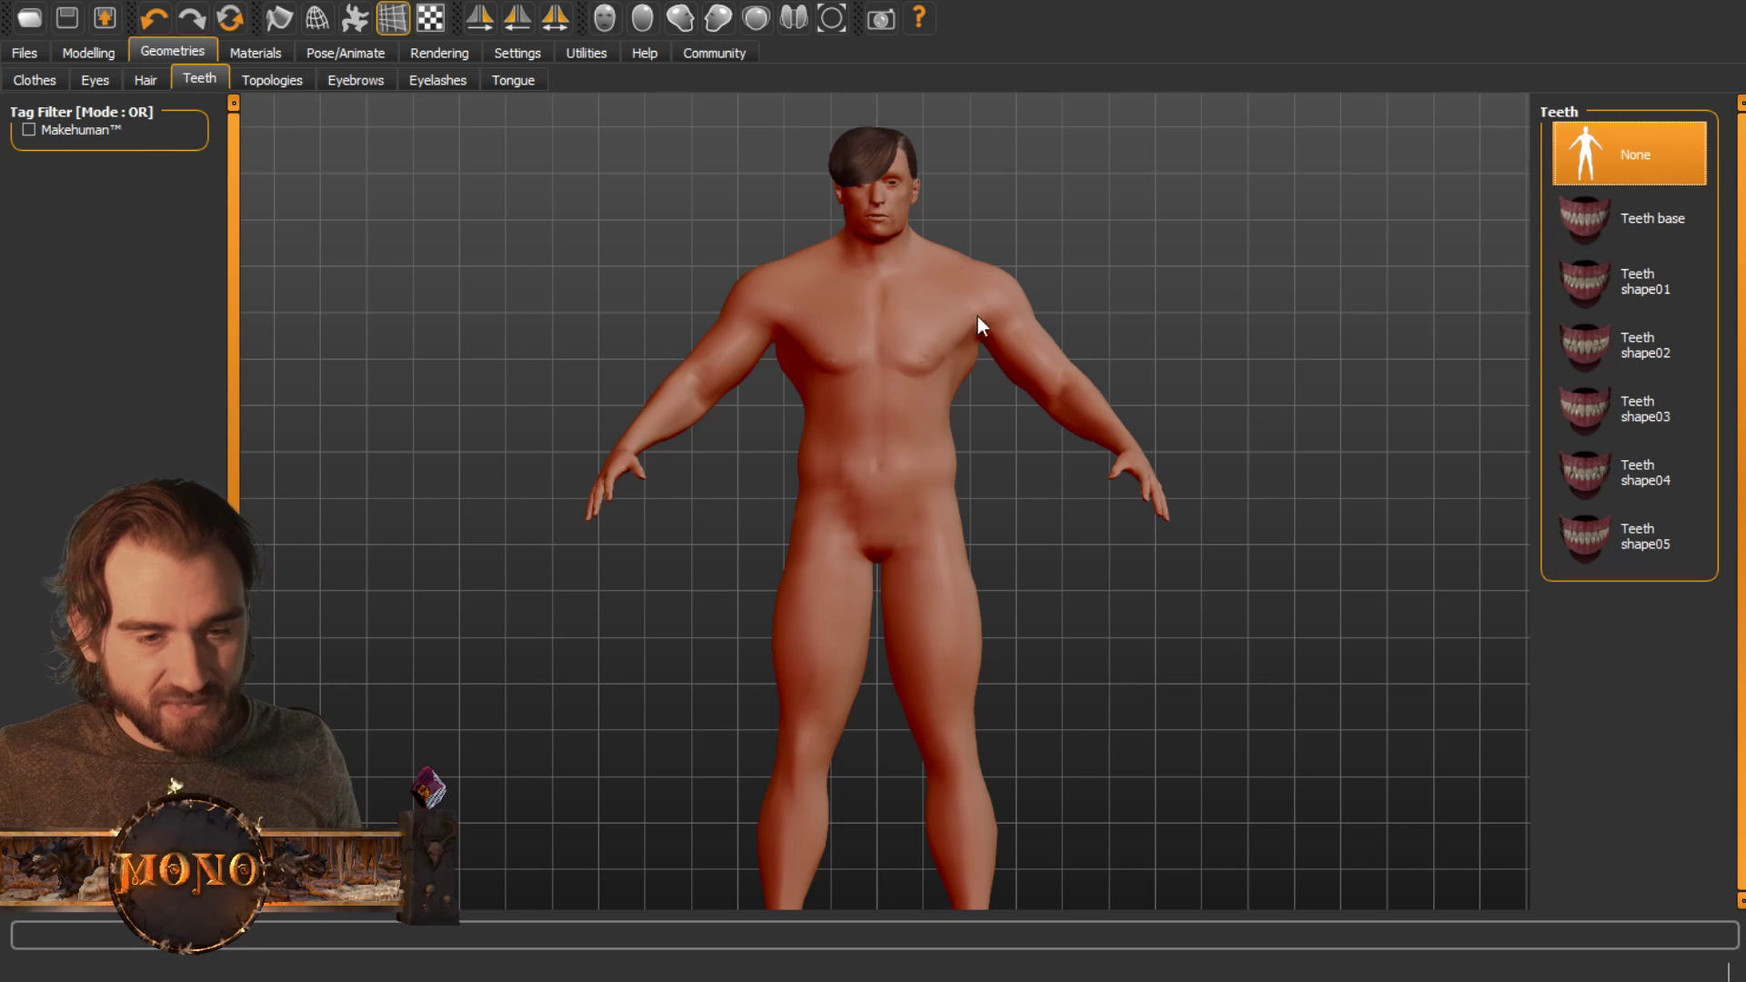
pyautogui.click(1607, 217)
pyautogui.click(1634, 156)
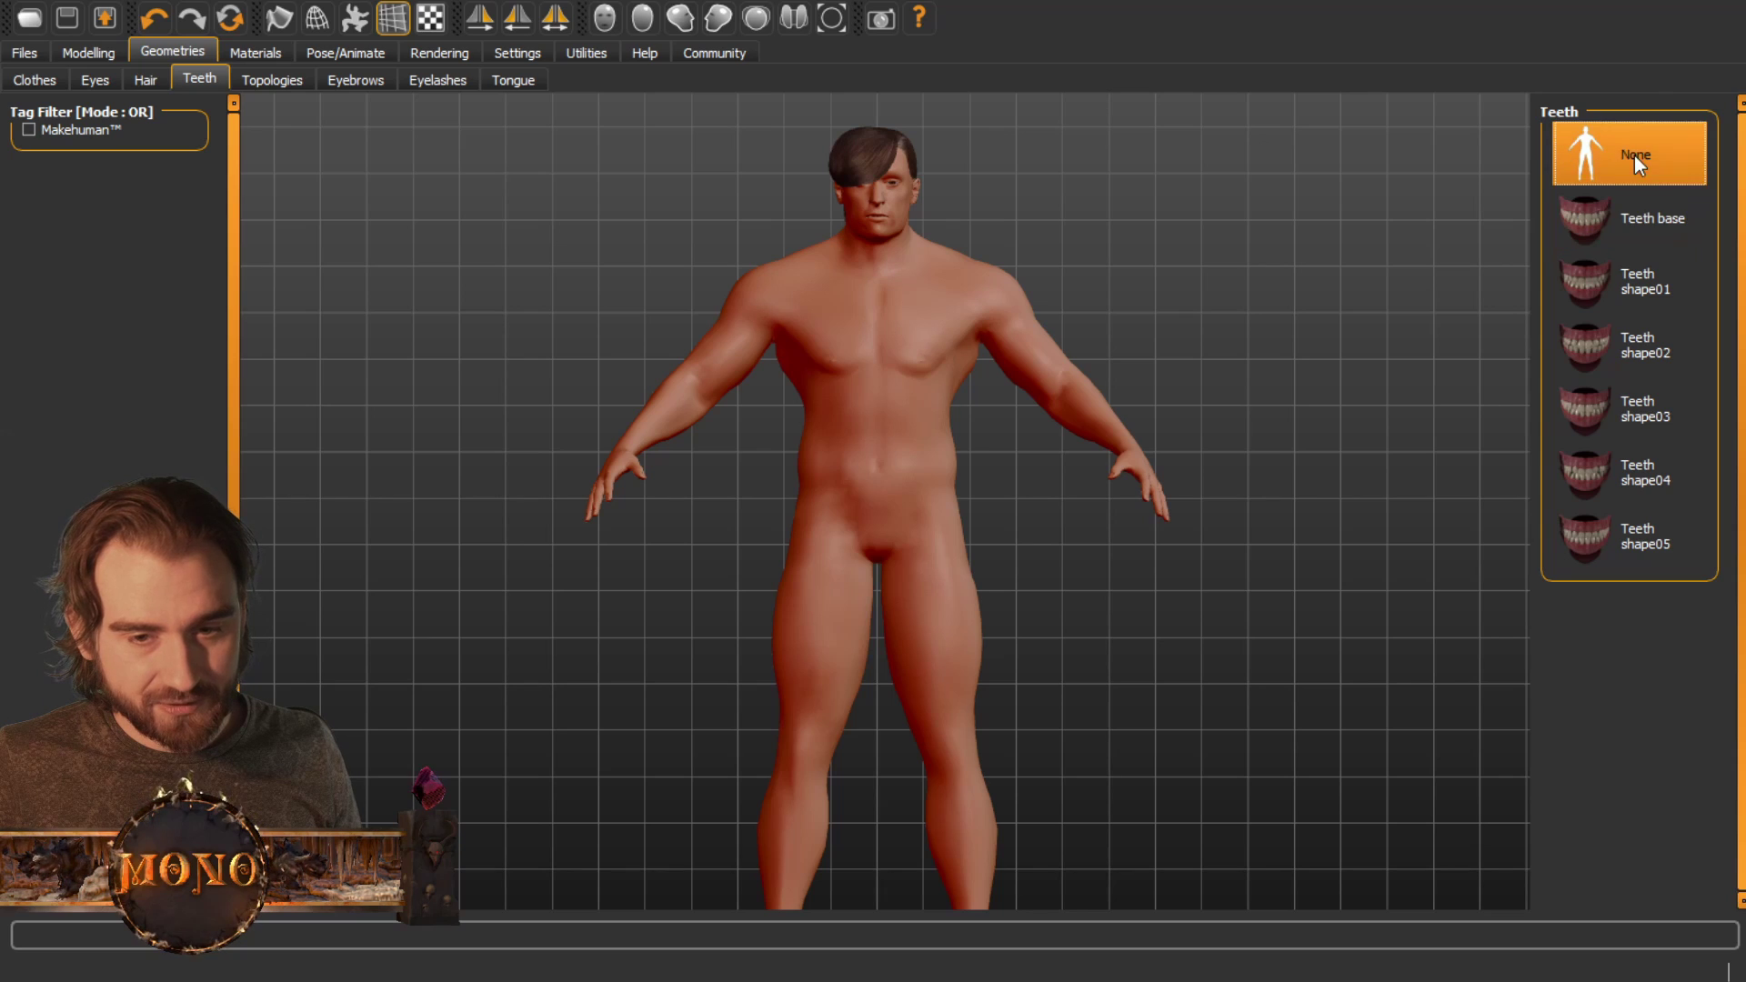
pyautogui.click(272, 84)
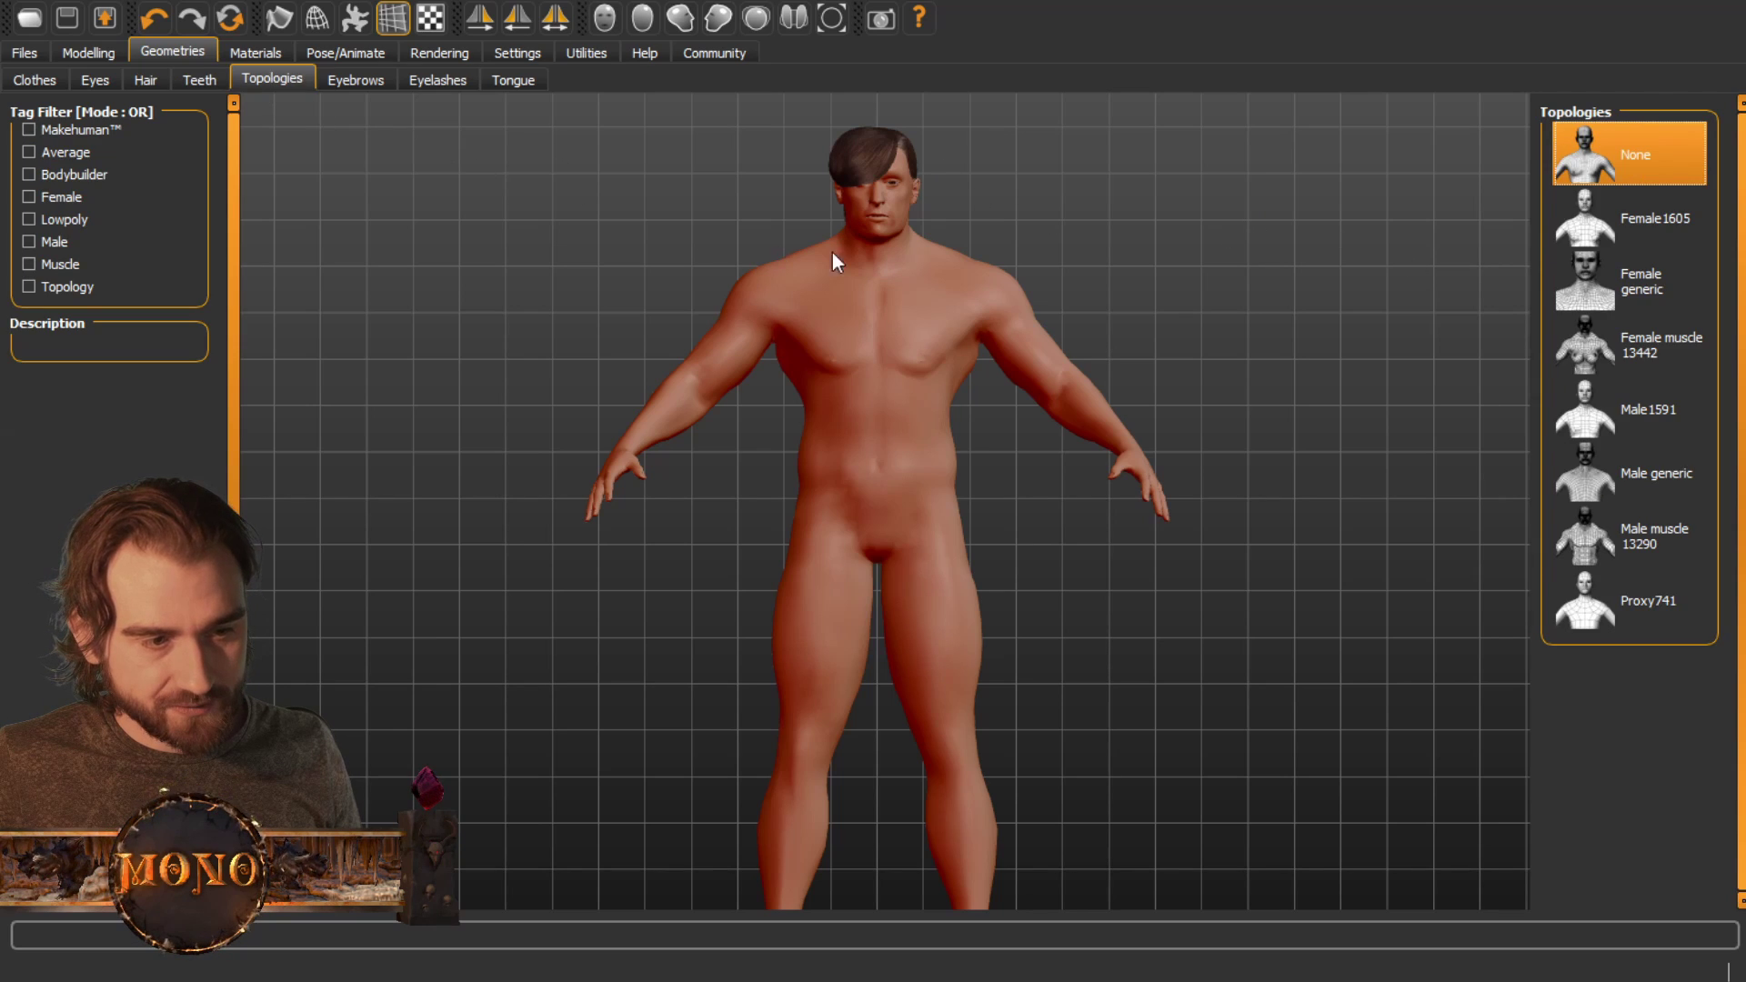
pyautogui.click(200, 81)
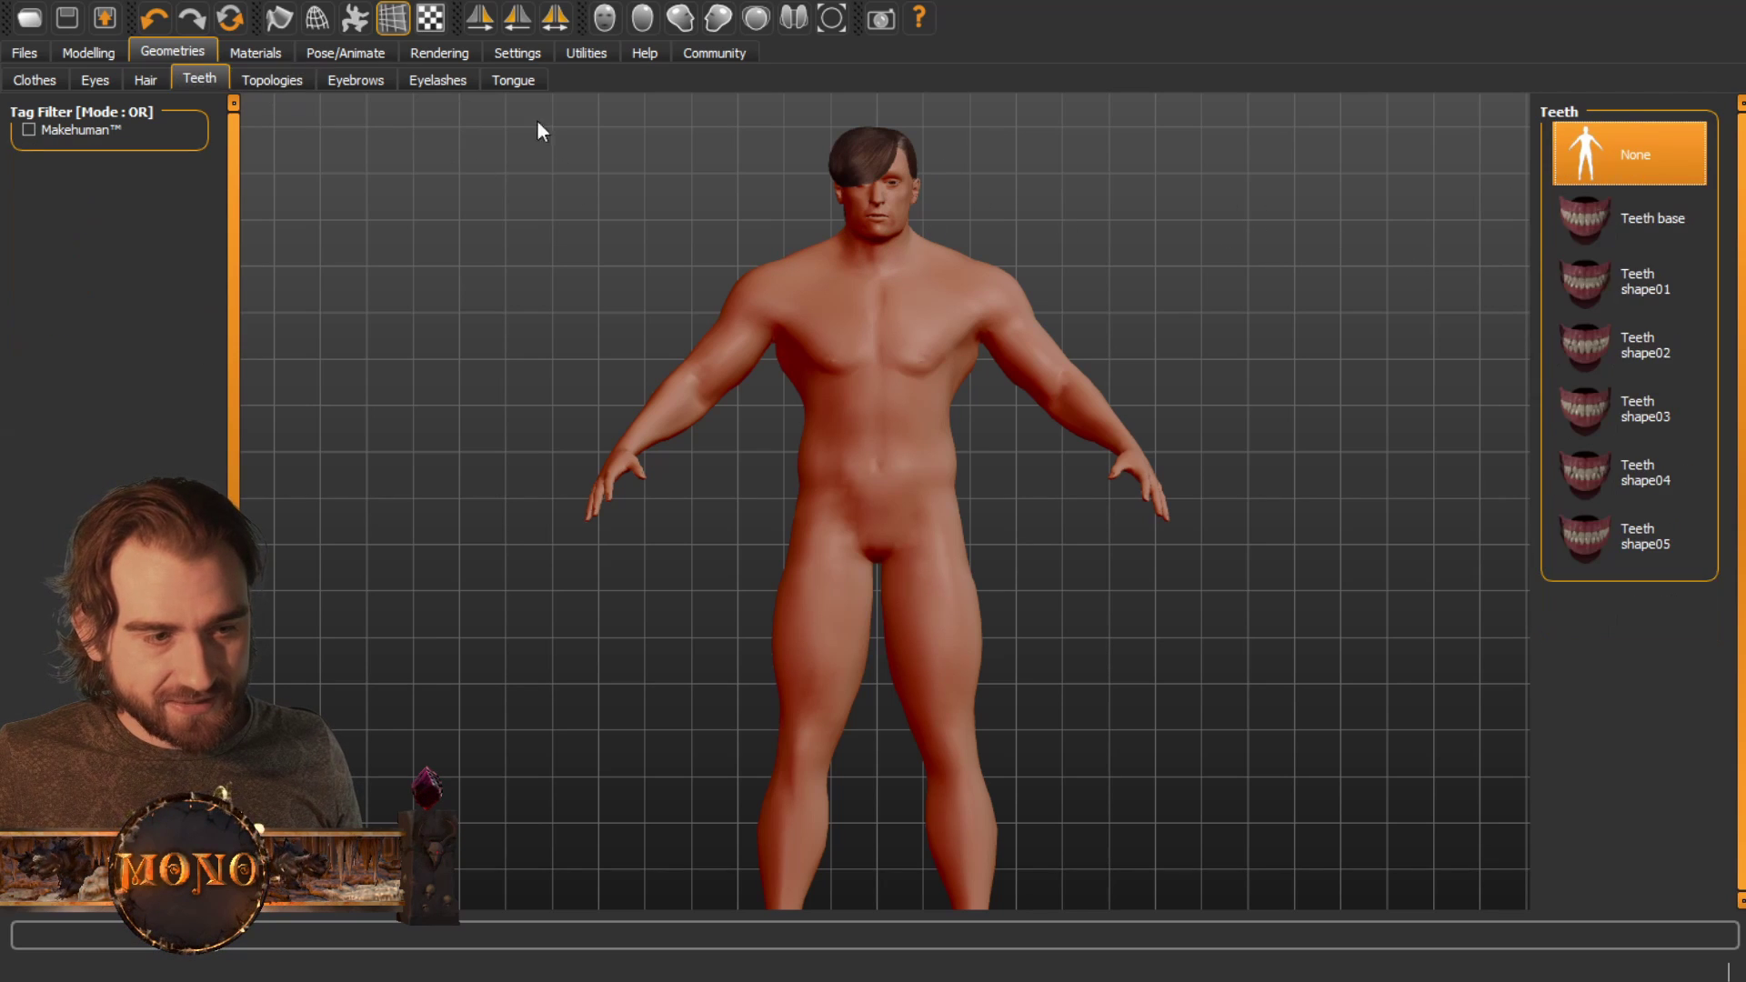
pyautogui.click(1596, 228)
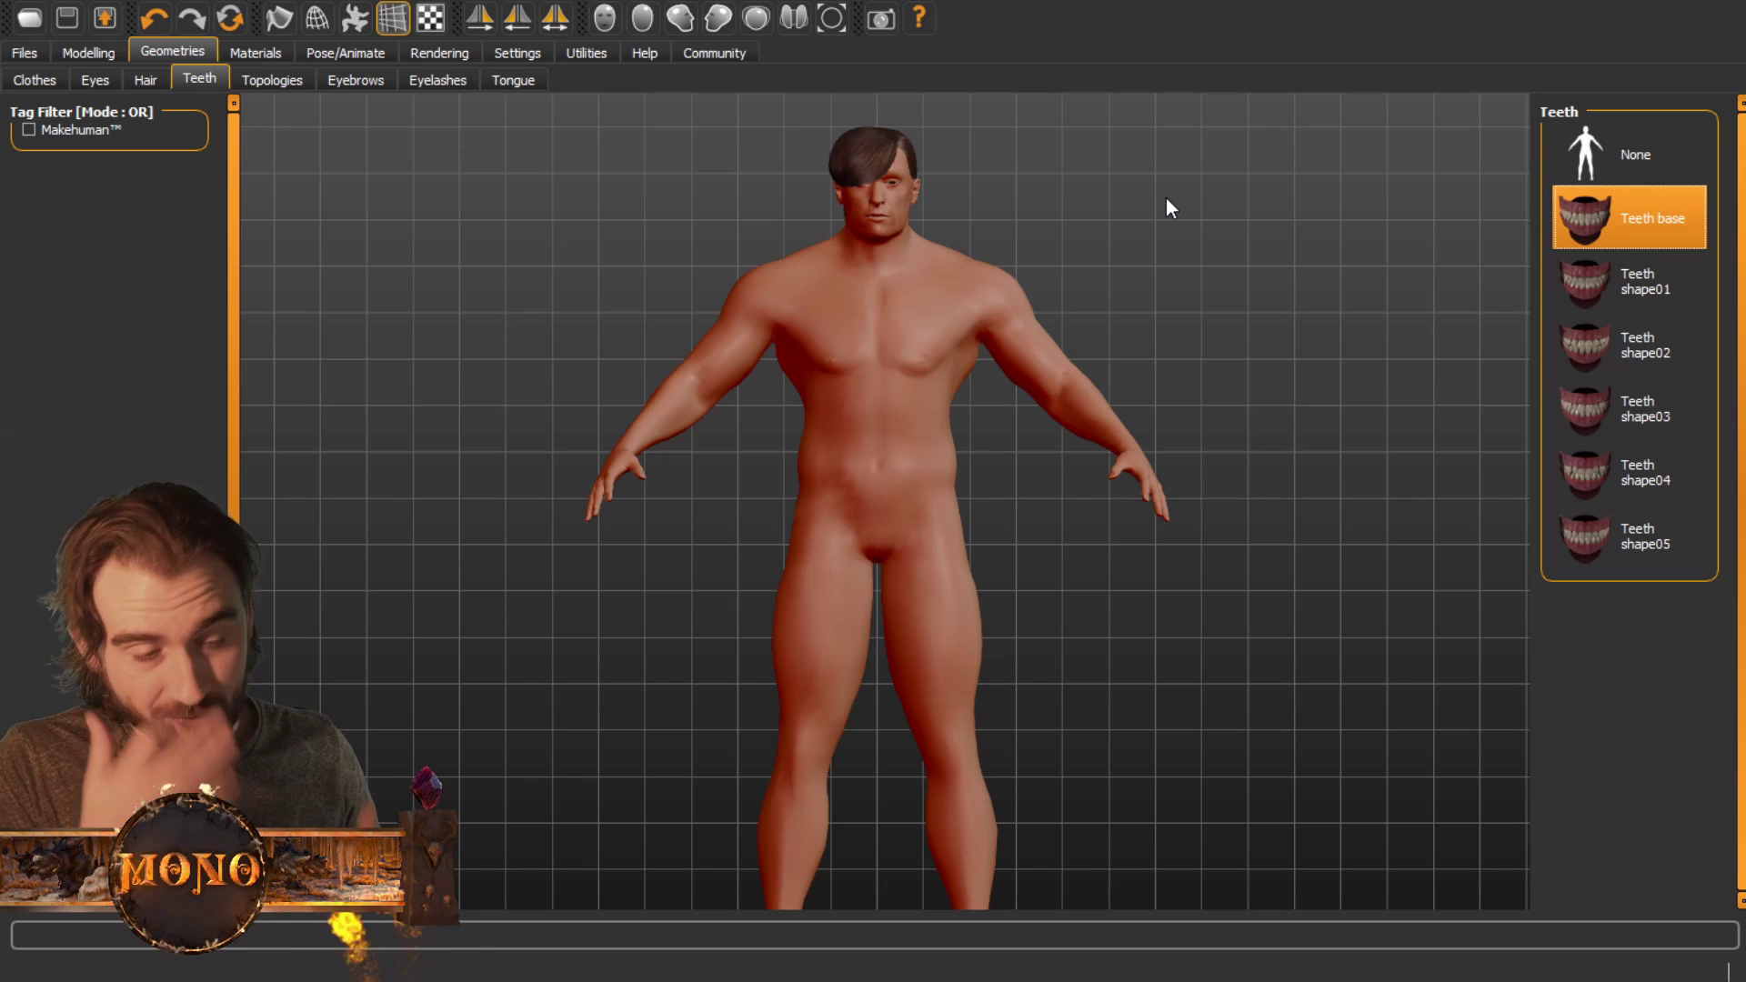
# Try the Male muscle 13290 and Proxy741 topologies on the character and restore the None topology
pyautogui.click(268, 83)
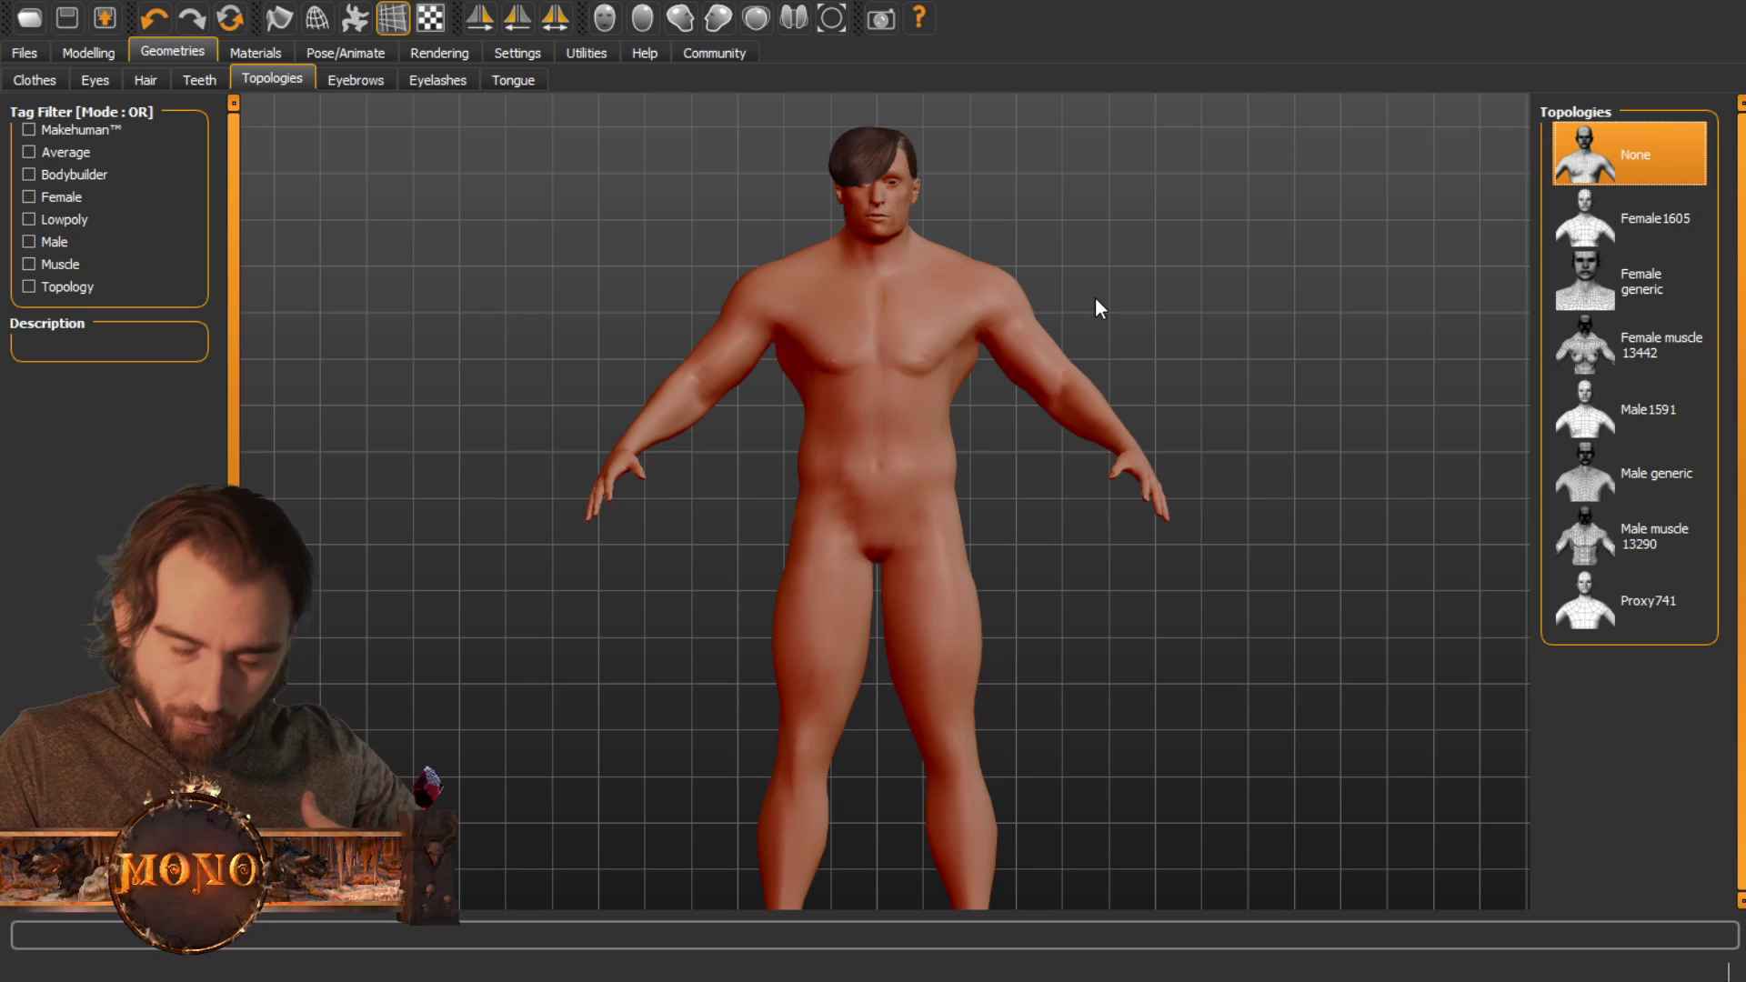
pyautogui.click(1666, 552)
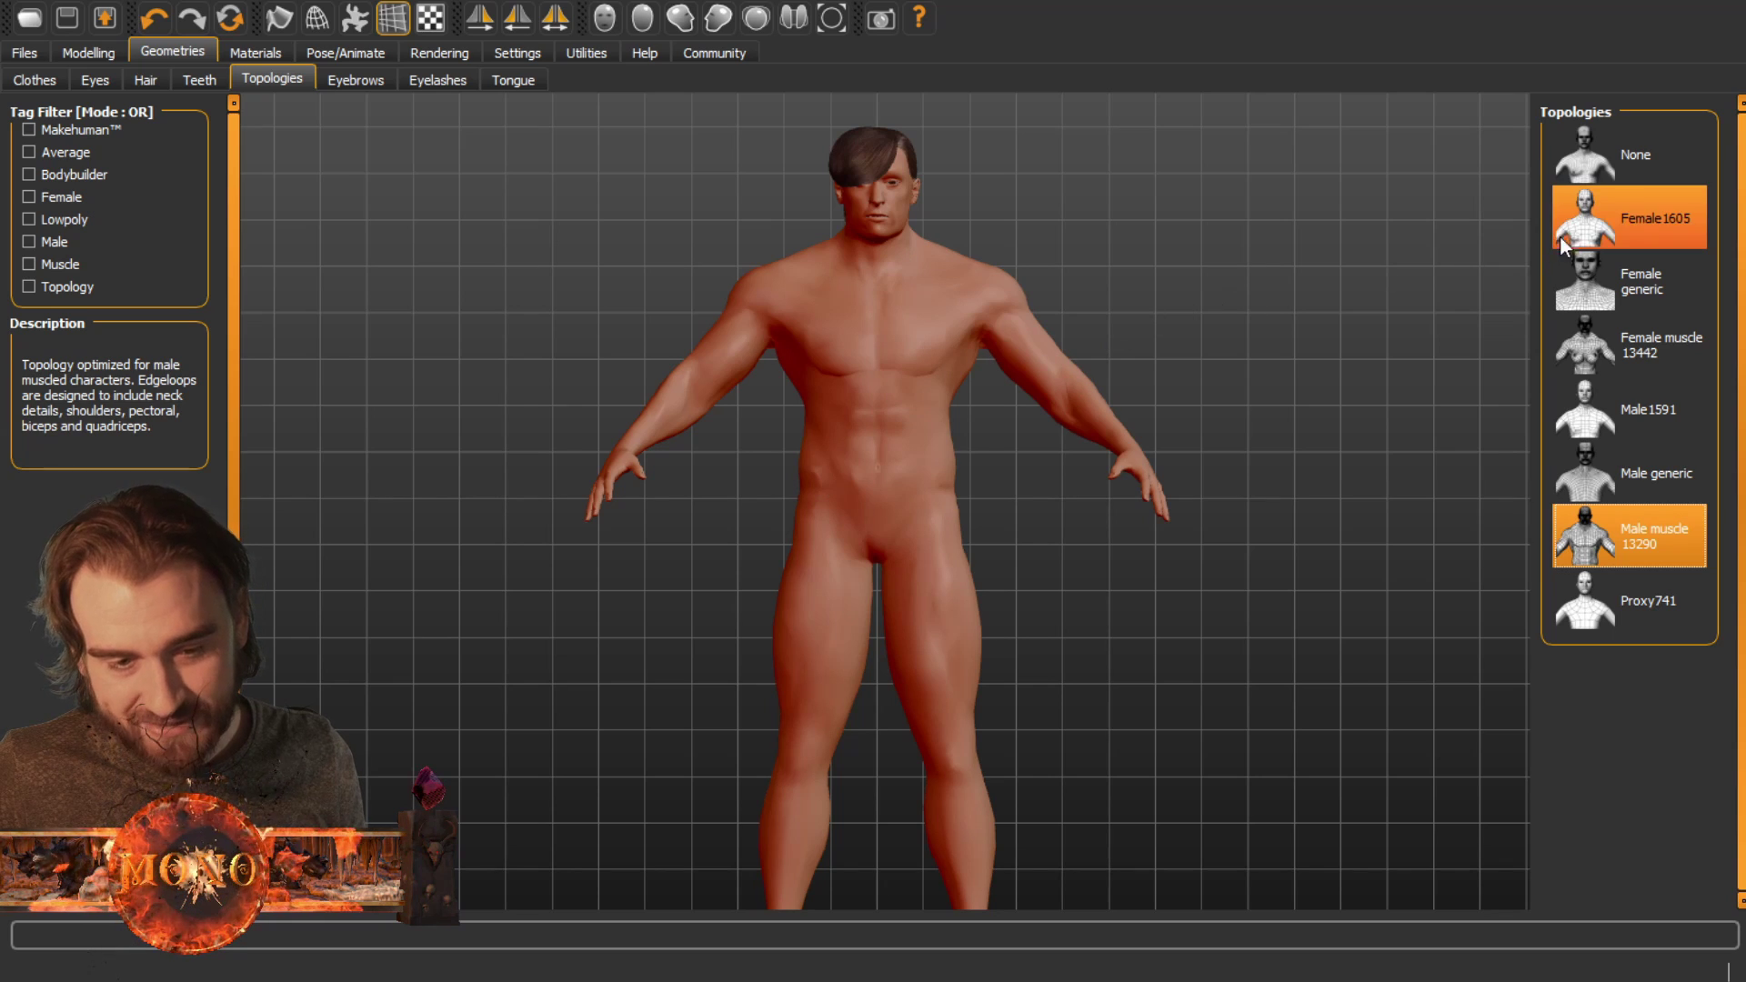
pyautogui.click(1672, 618)
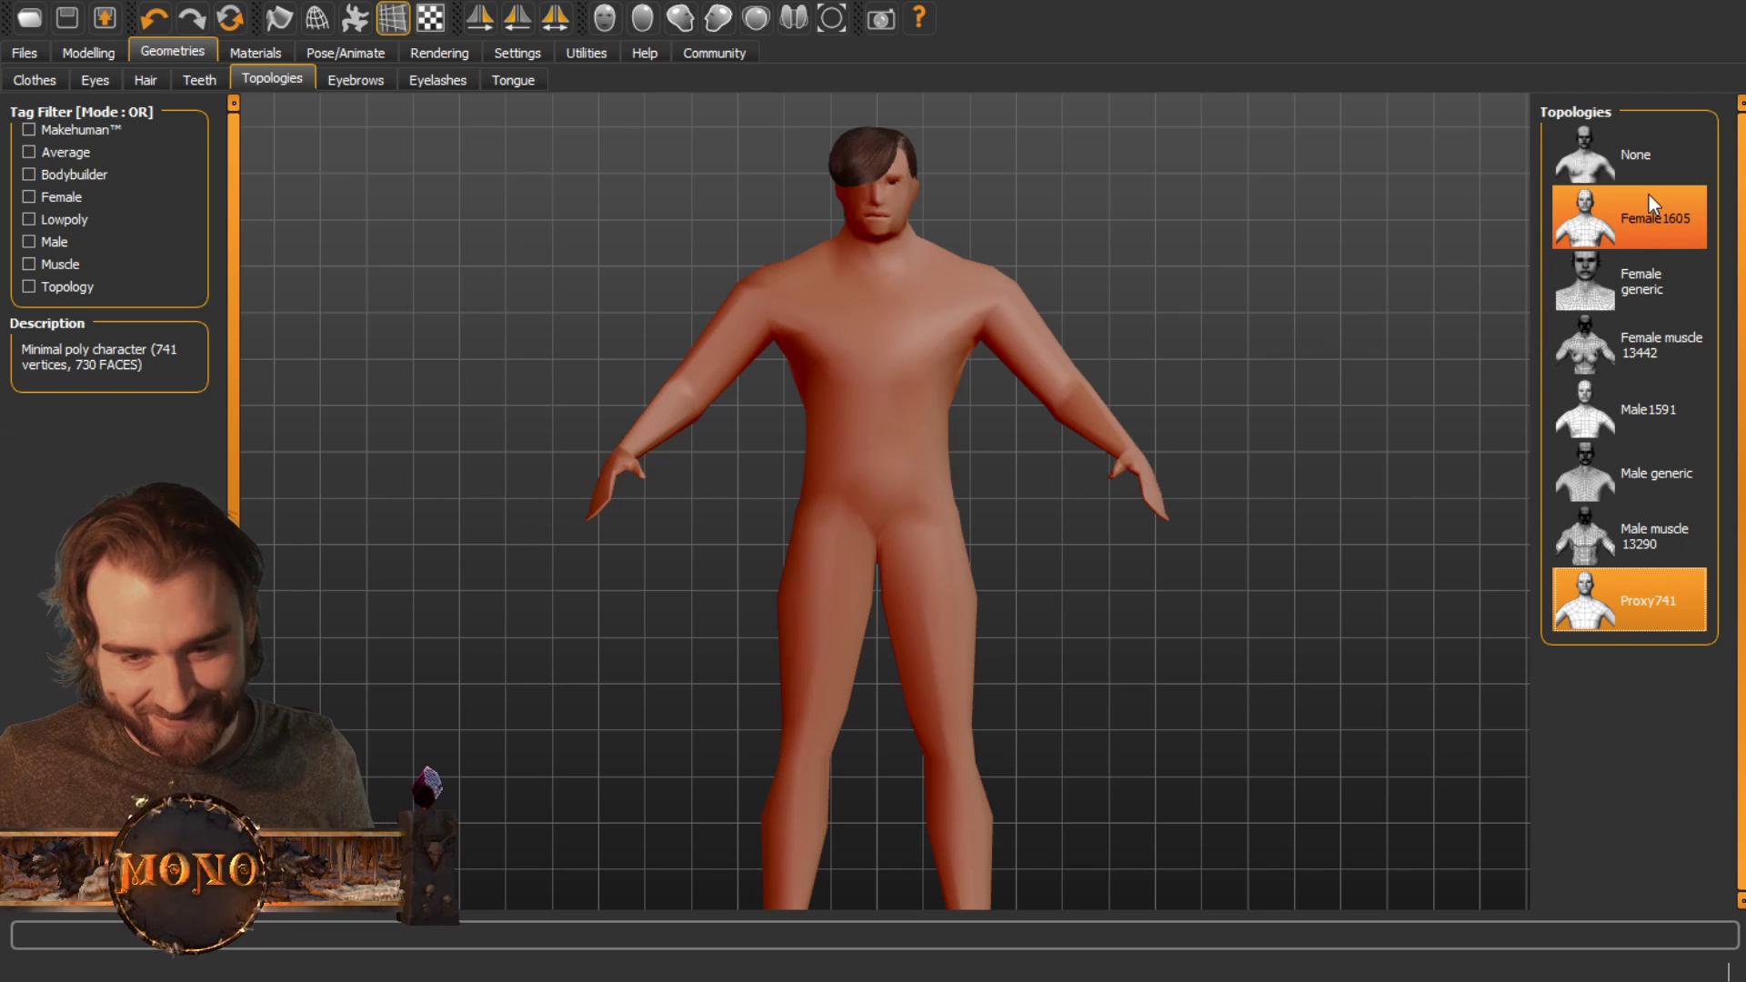
pyautogui.click(1637, 157)
pyautogui.click(1649, 582)
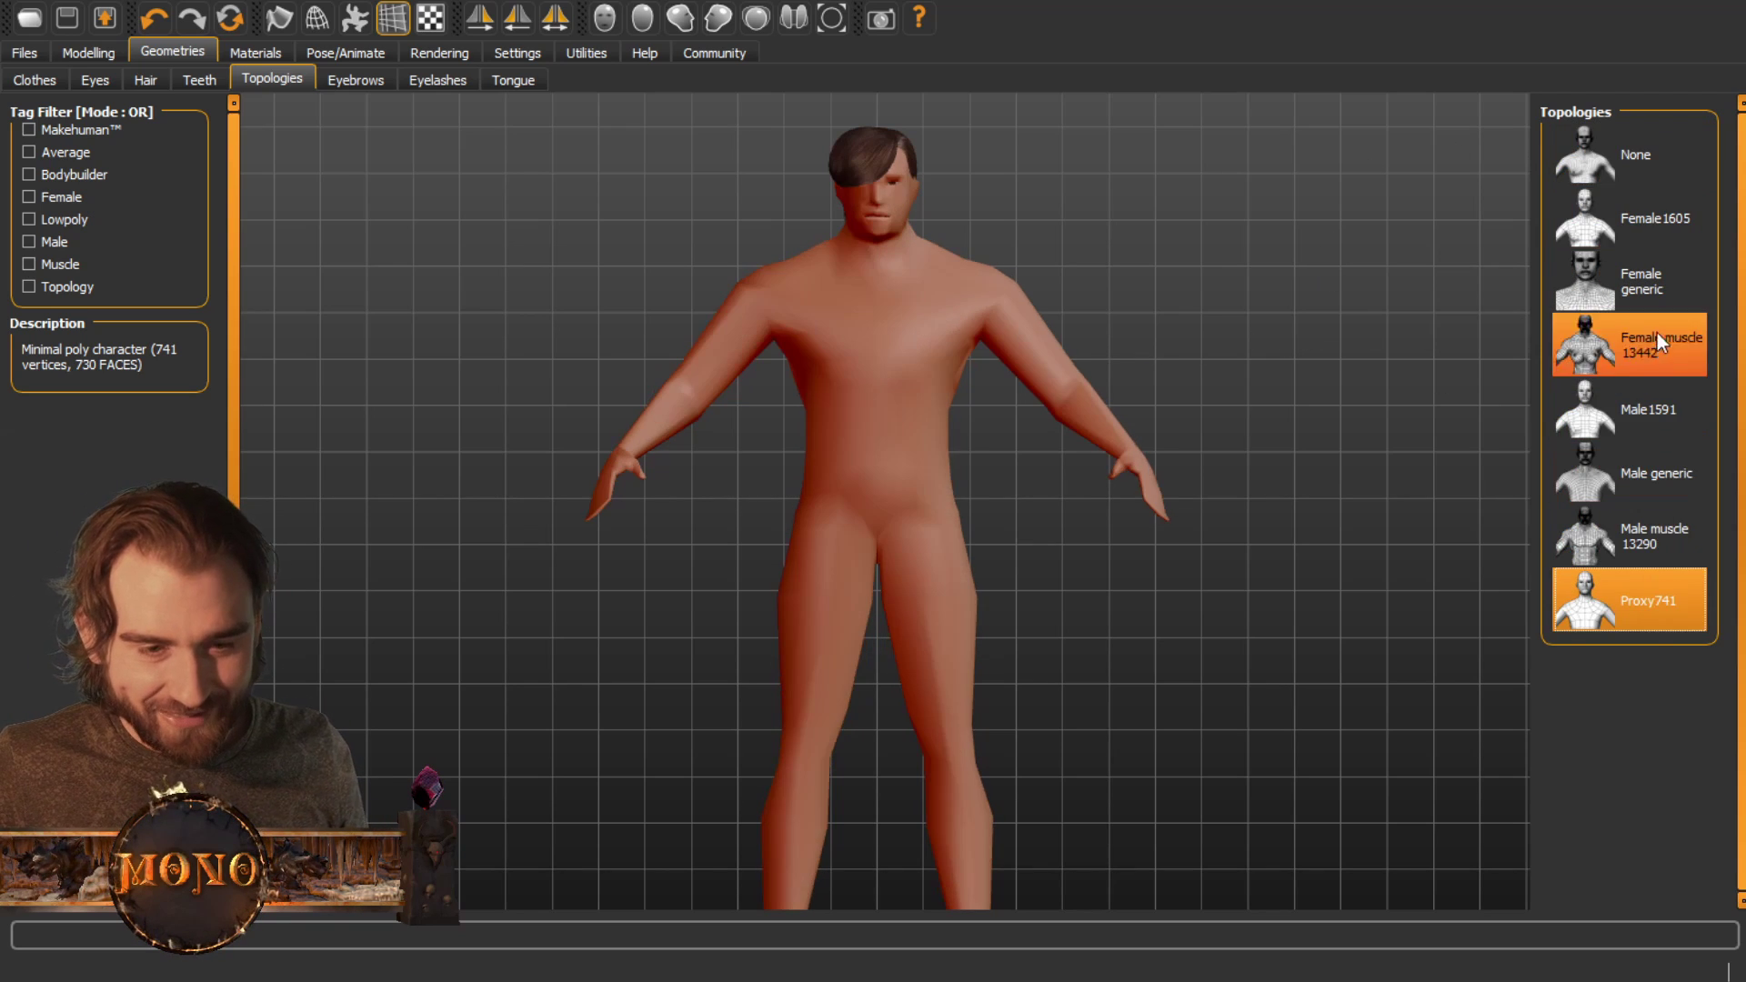
pyautogui.click(1680, 166)
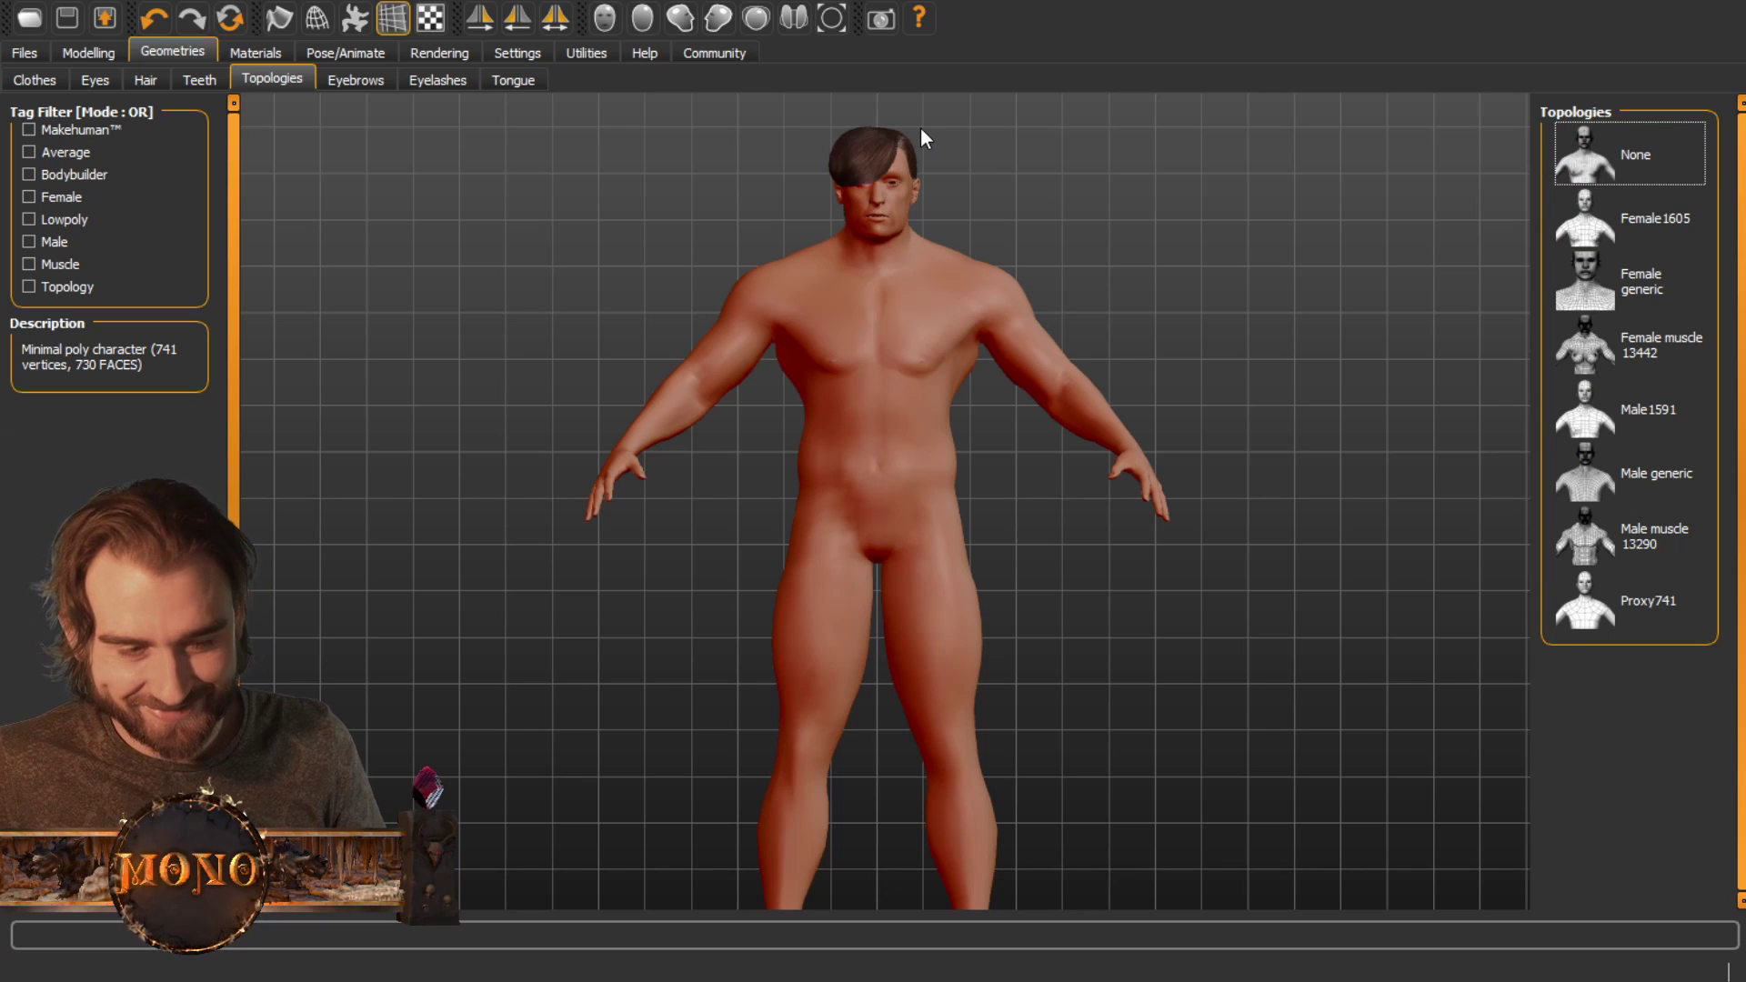
# Add the Eyebrow006 eyebrows to the character
pyautogui.click(337, 78)
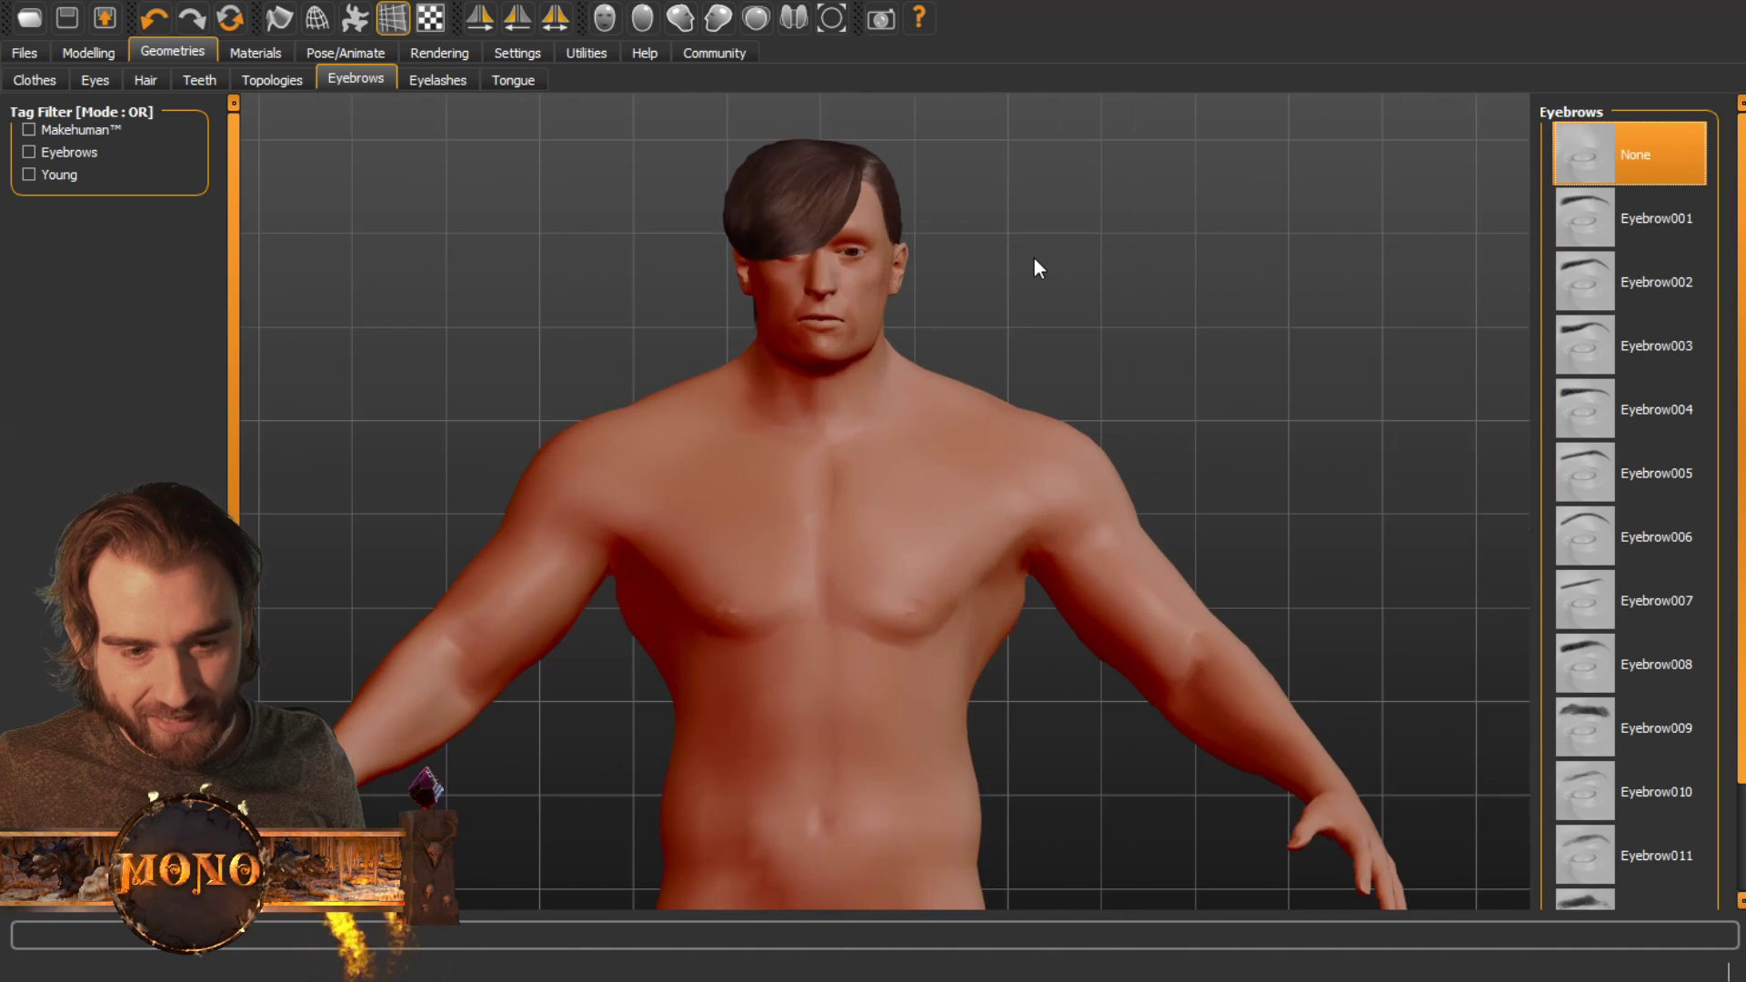
pyautogui.click(1648, 547)
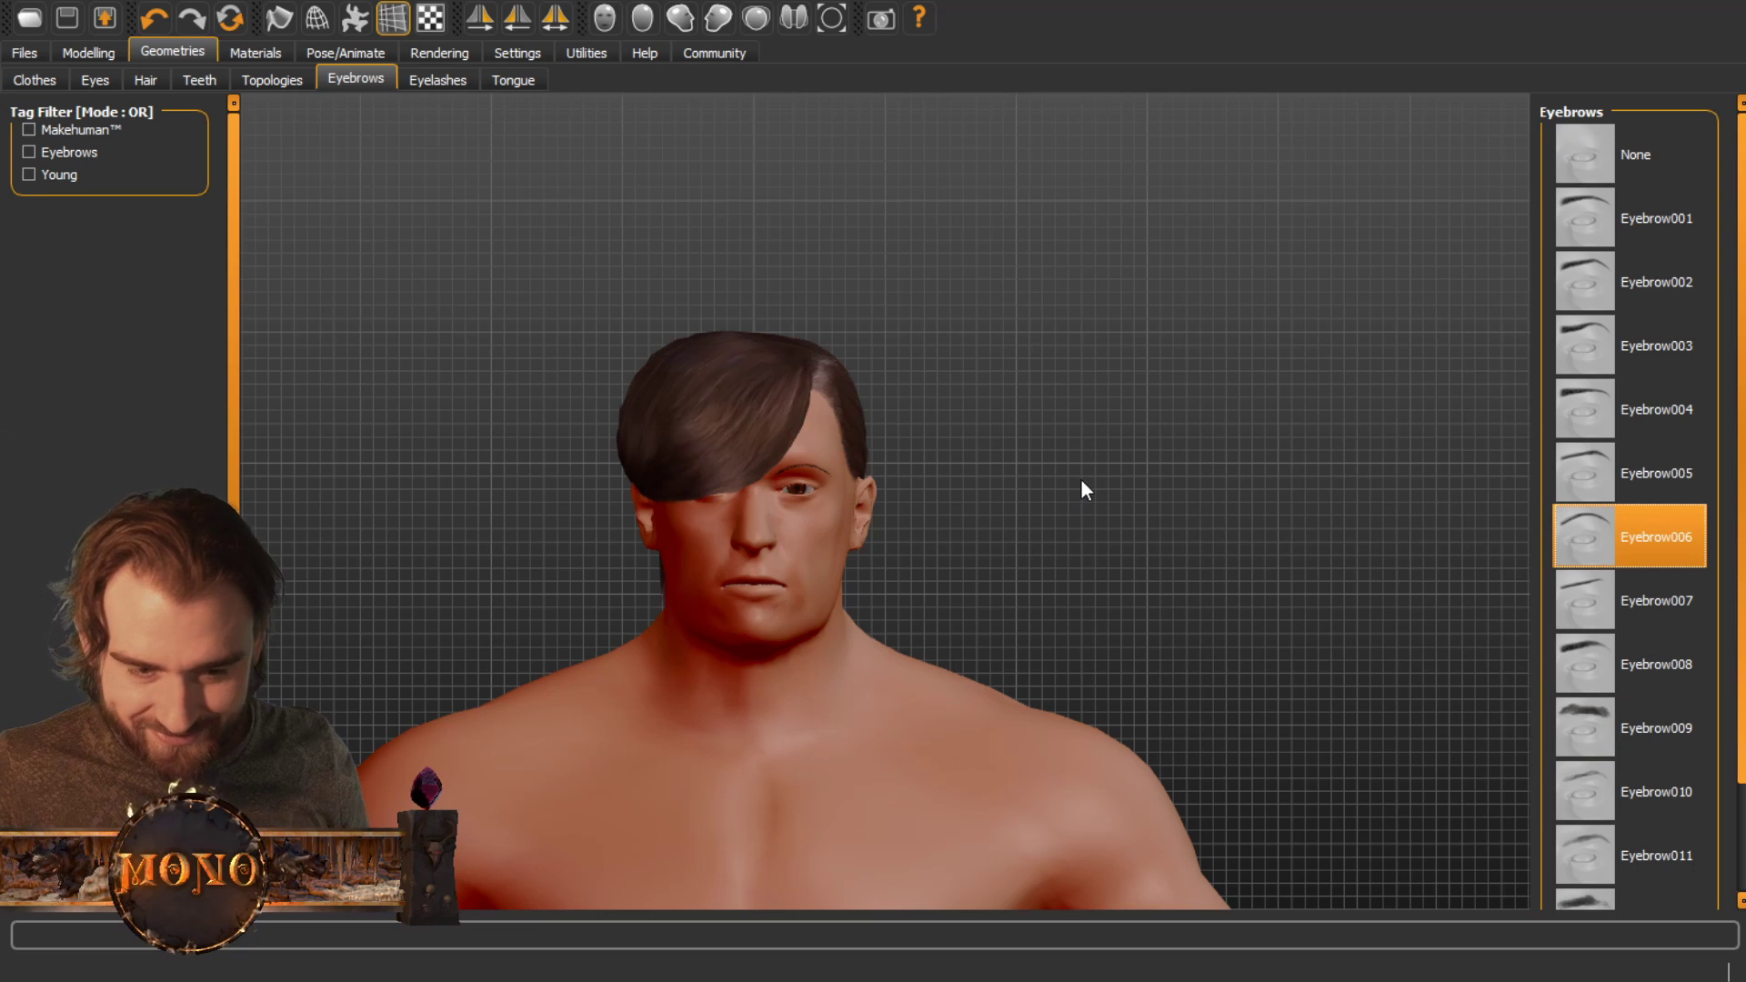
pyautogui.scroll(-5, 1067, 484)
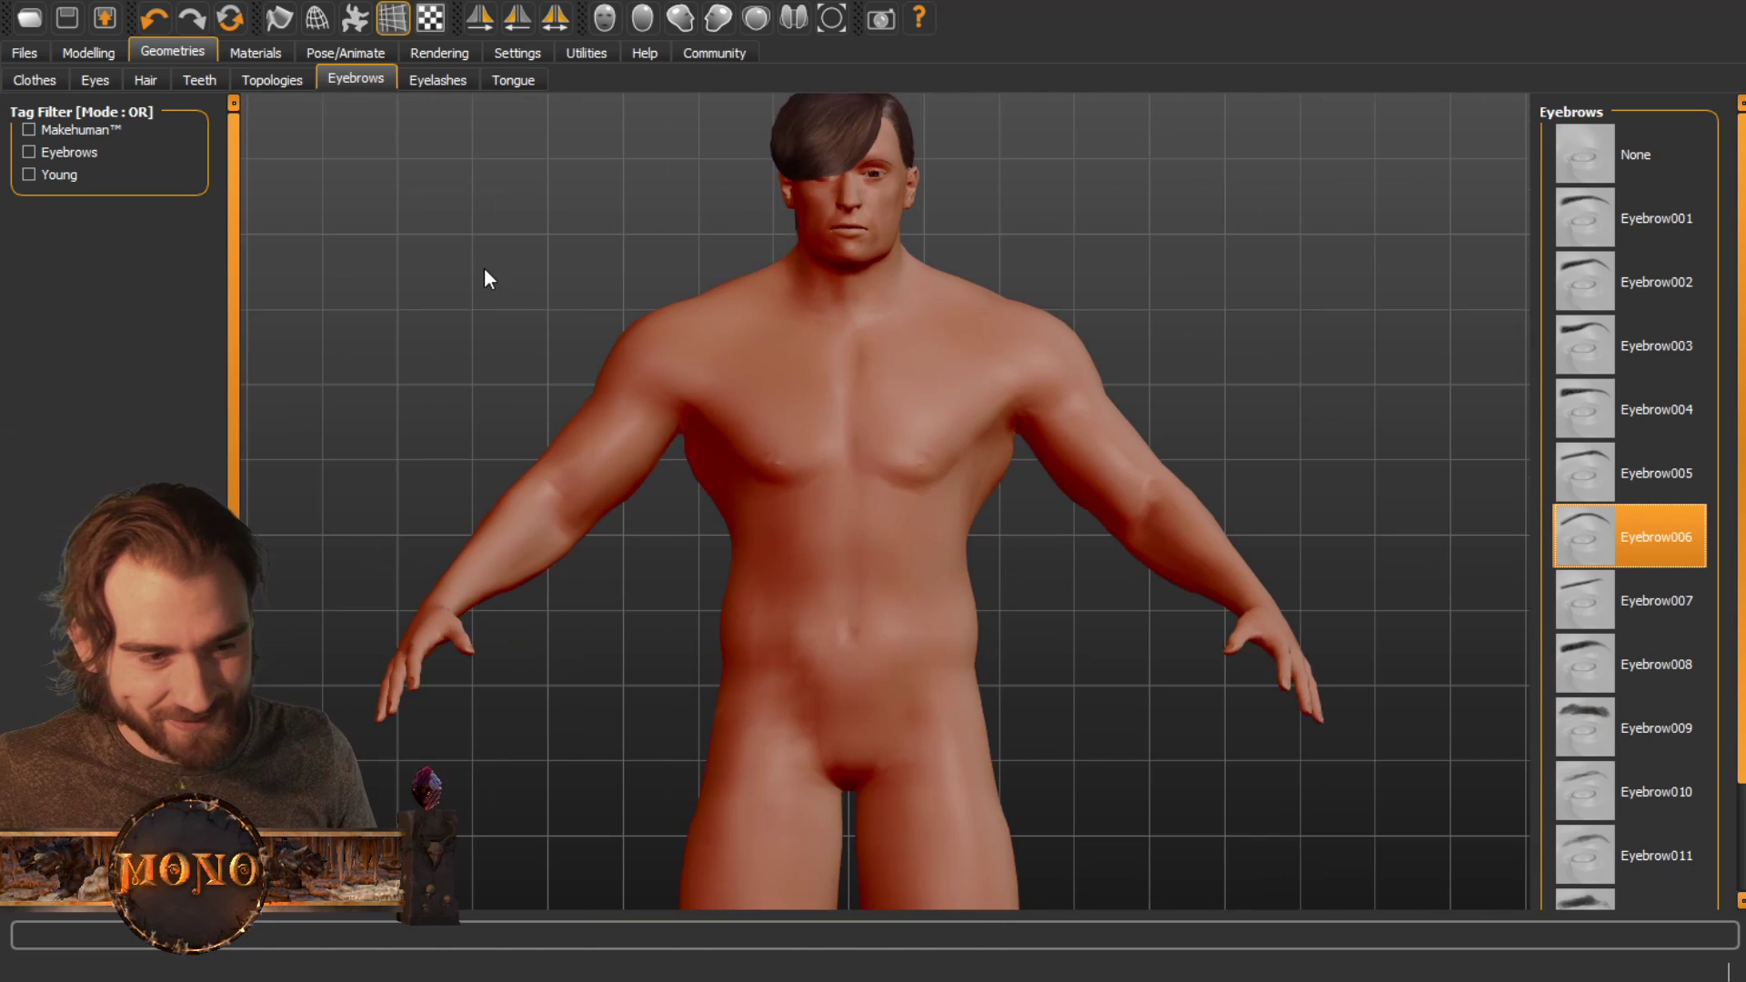
pyautogui.scroll(-2, 487, 276)
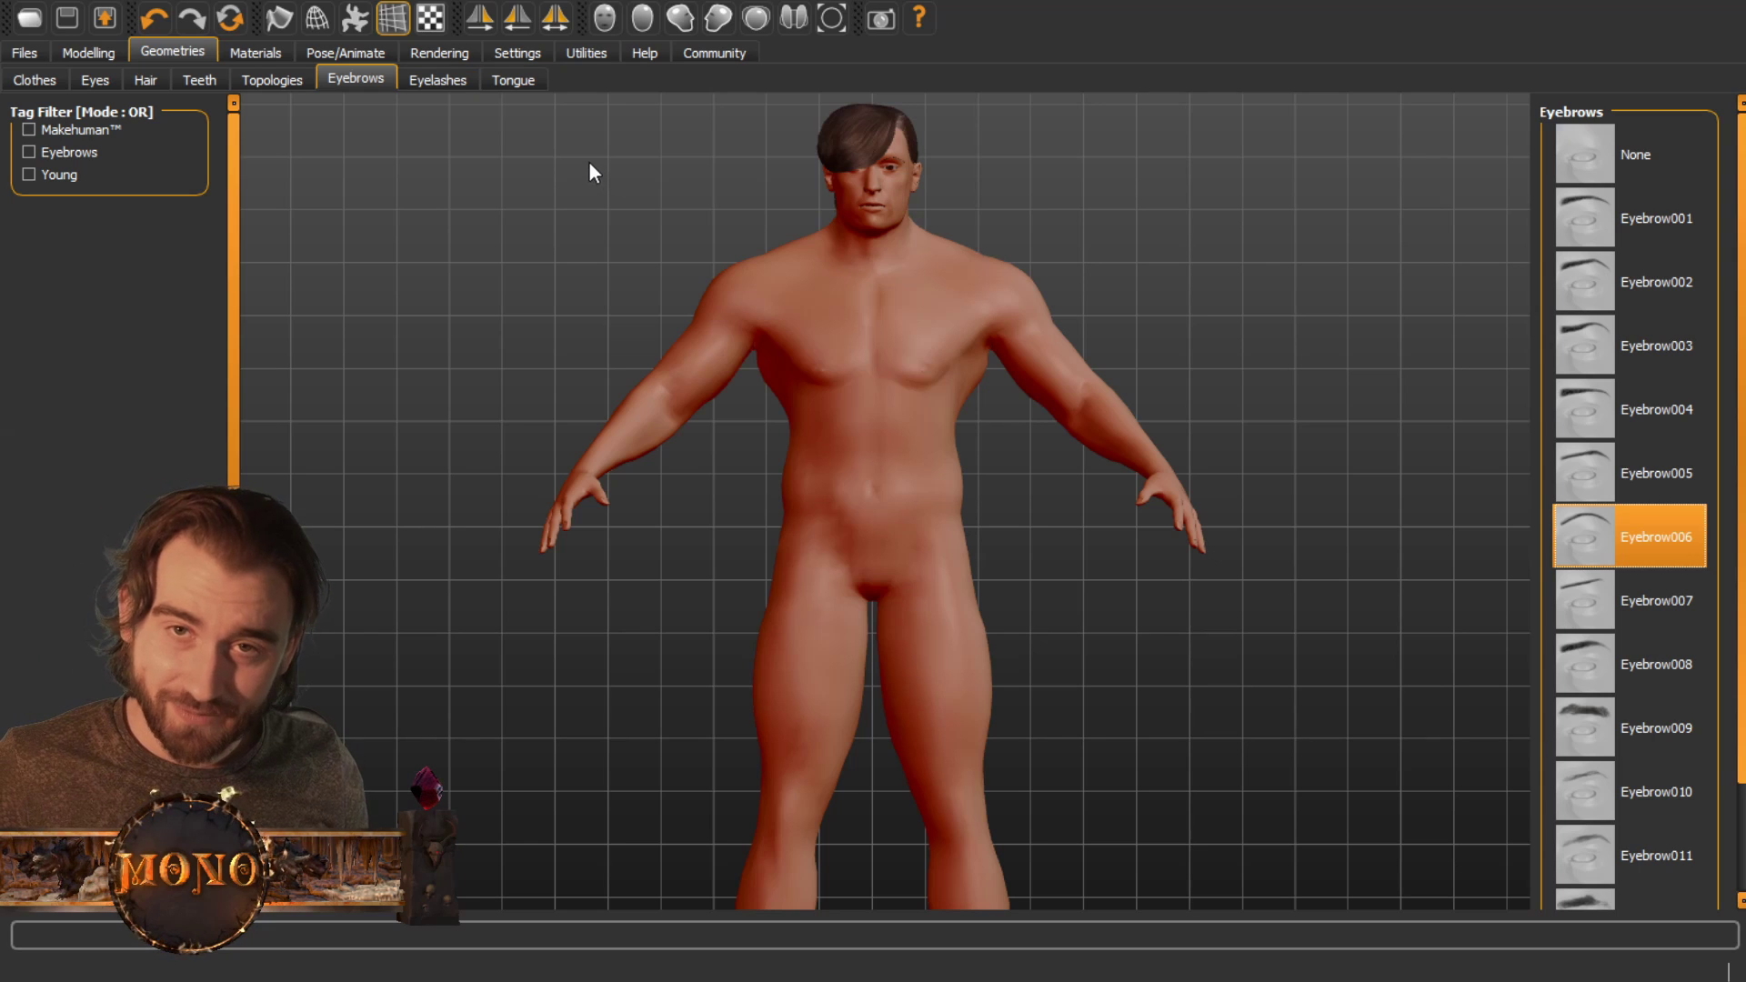
# Look through the available eyelashes, eyebrows and tongue options and the skin material library
pyautogui.click(454, 81)
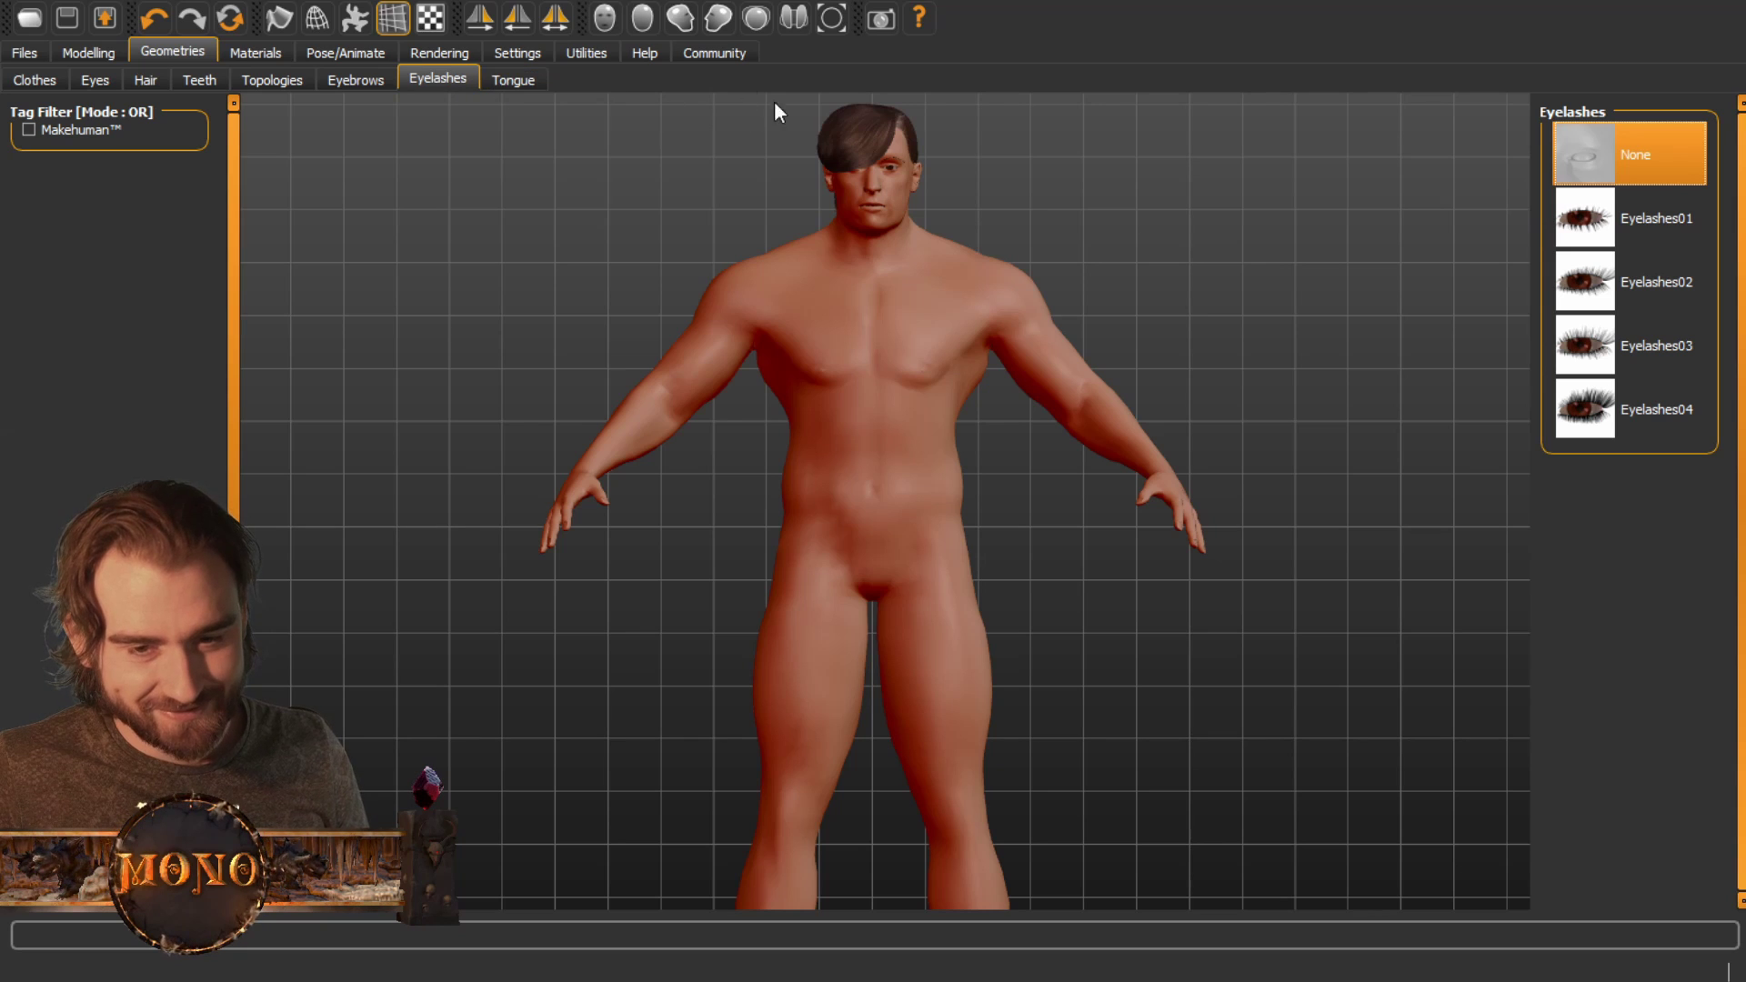
pyautogui.scroll(5, 918, 205)
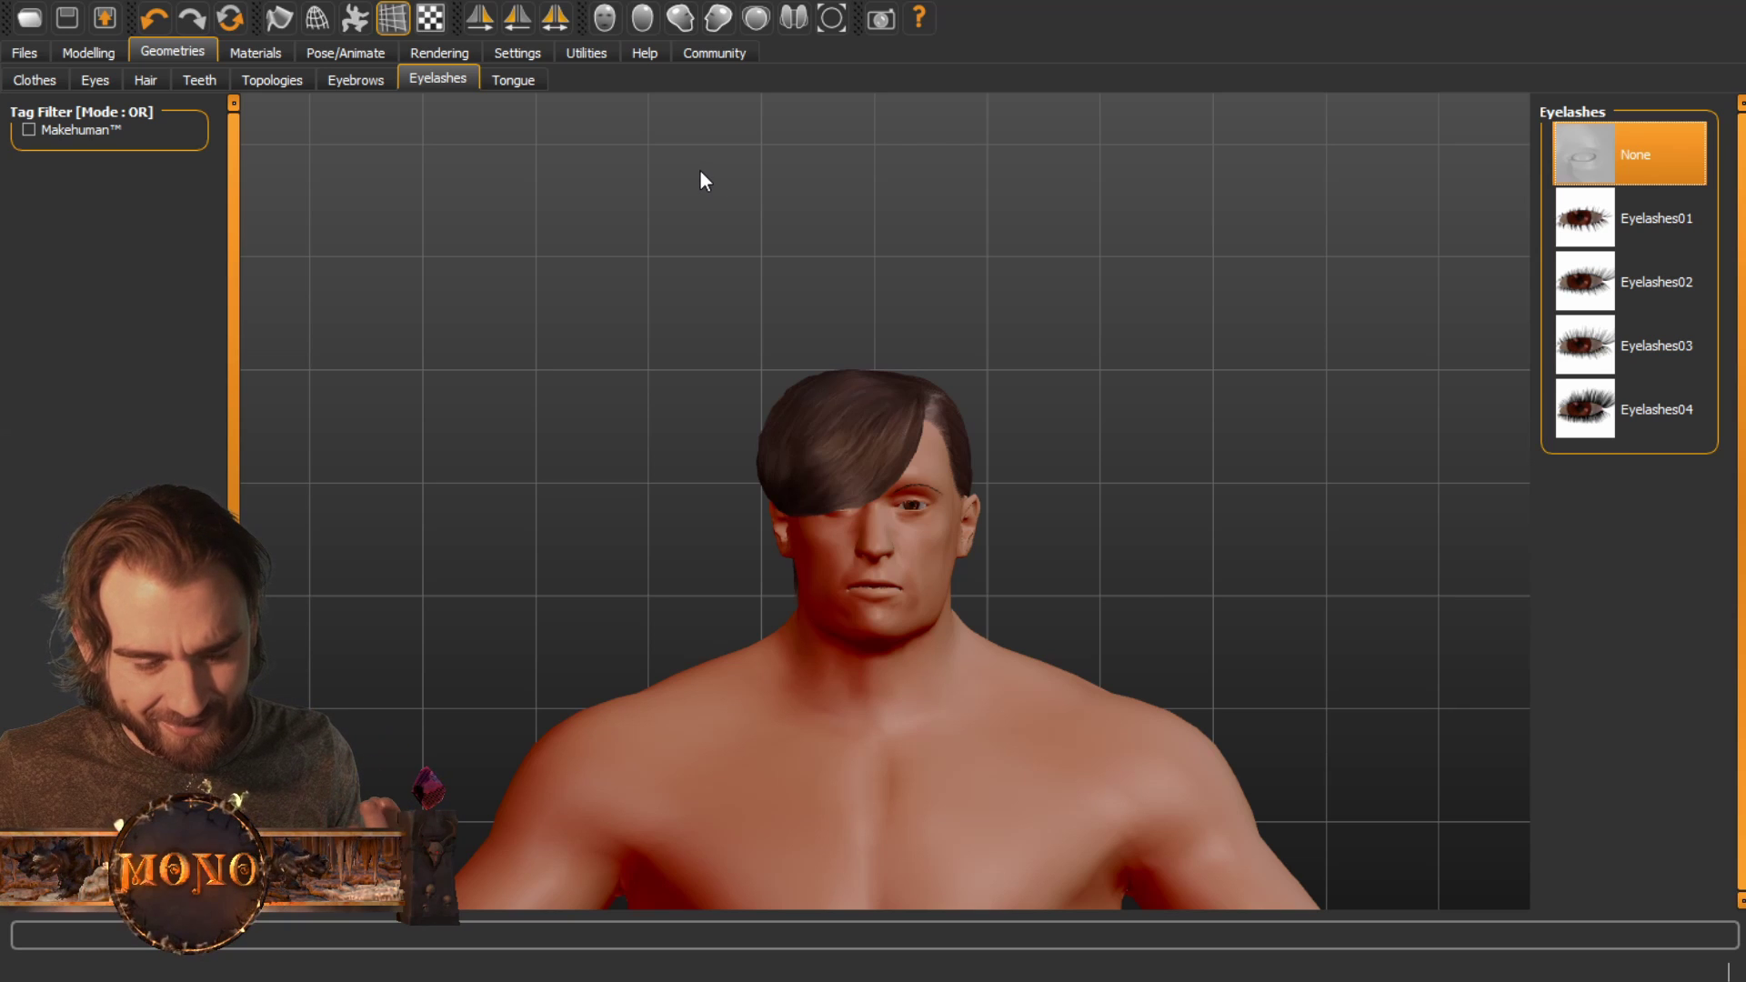
pyautogui.click(357, 81)
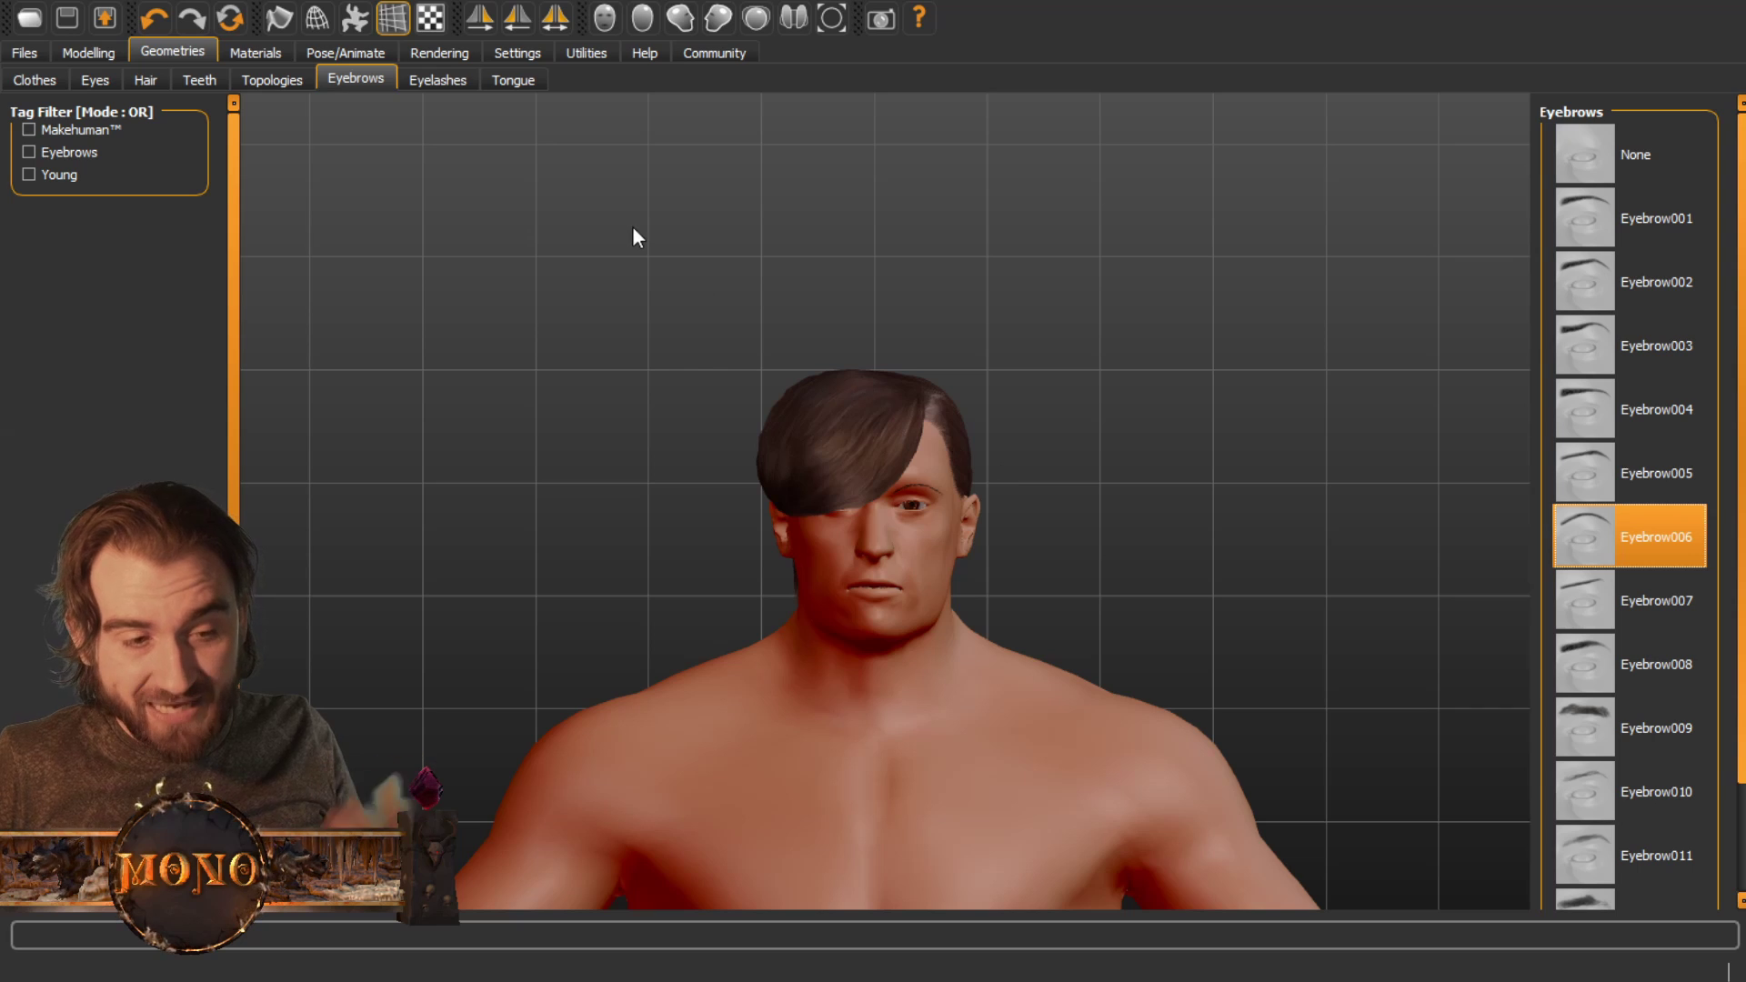
pyautogui.click(432, 82)
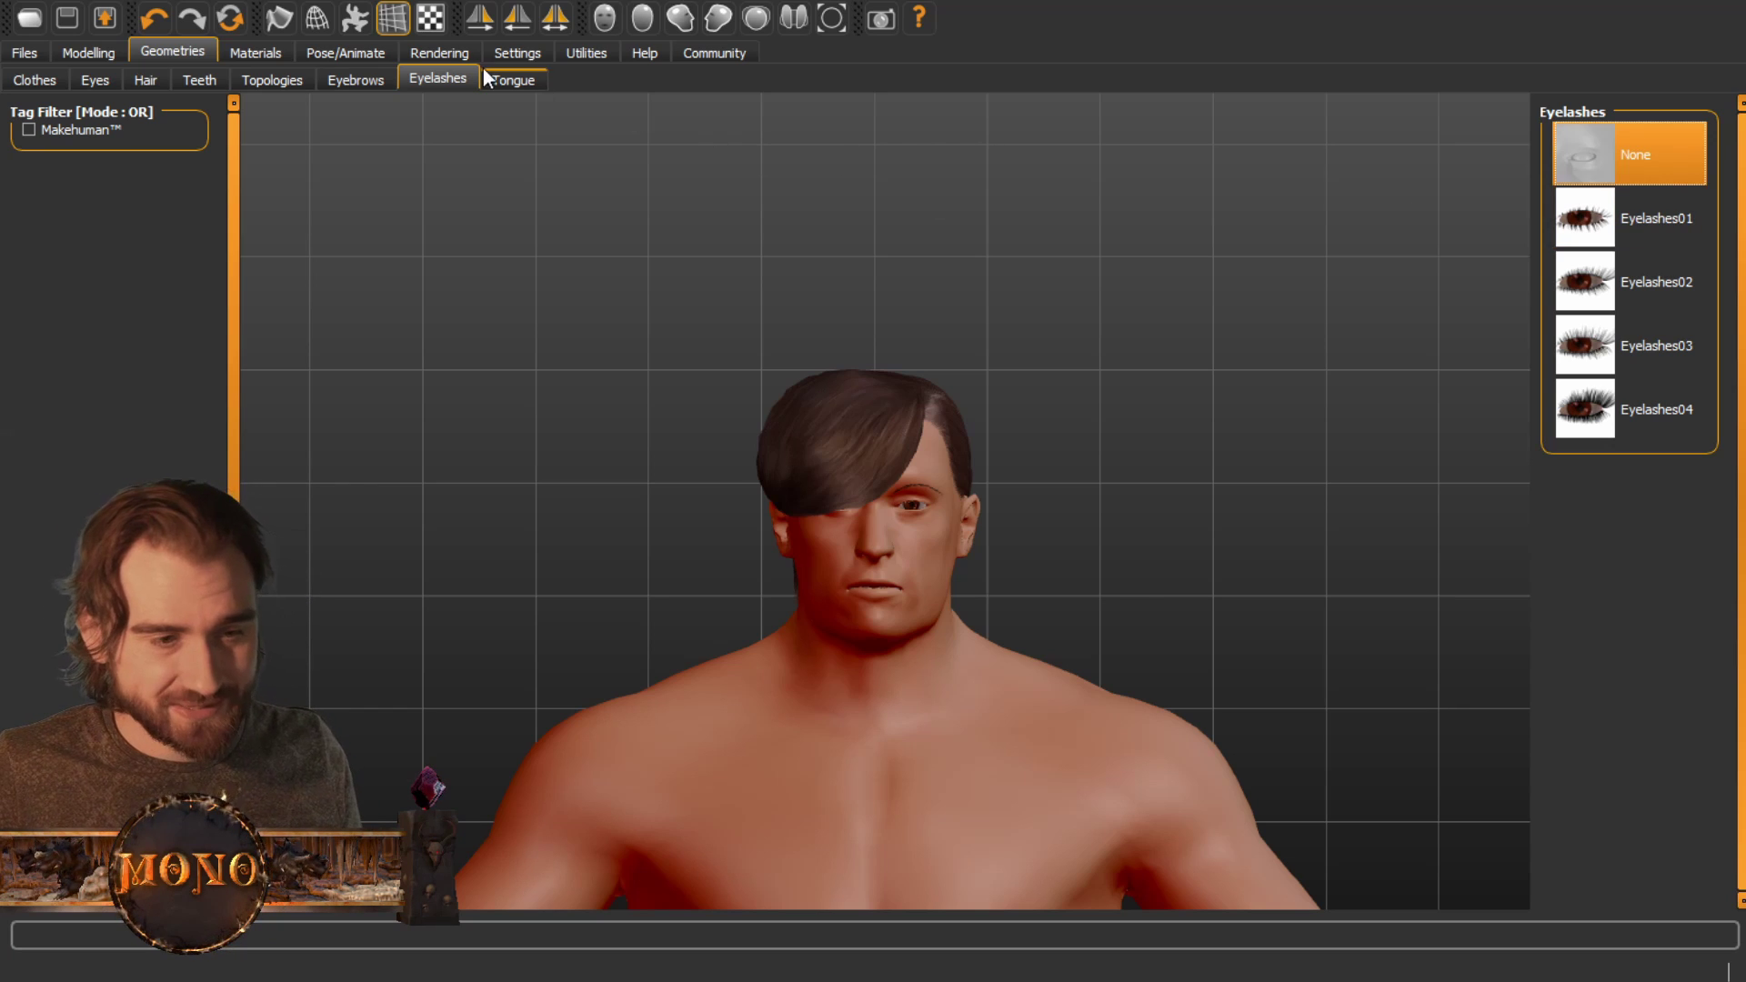
pyautogui.click(514, 81)
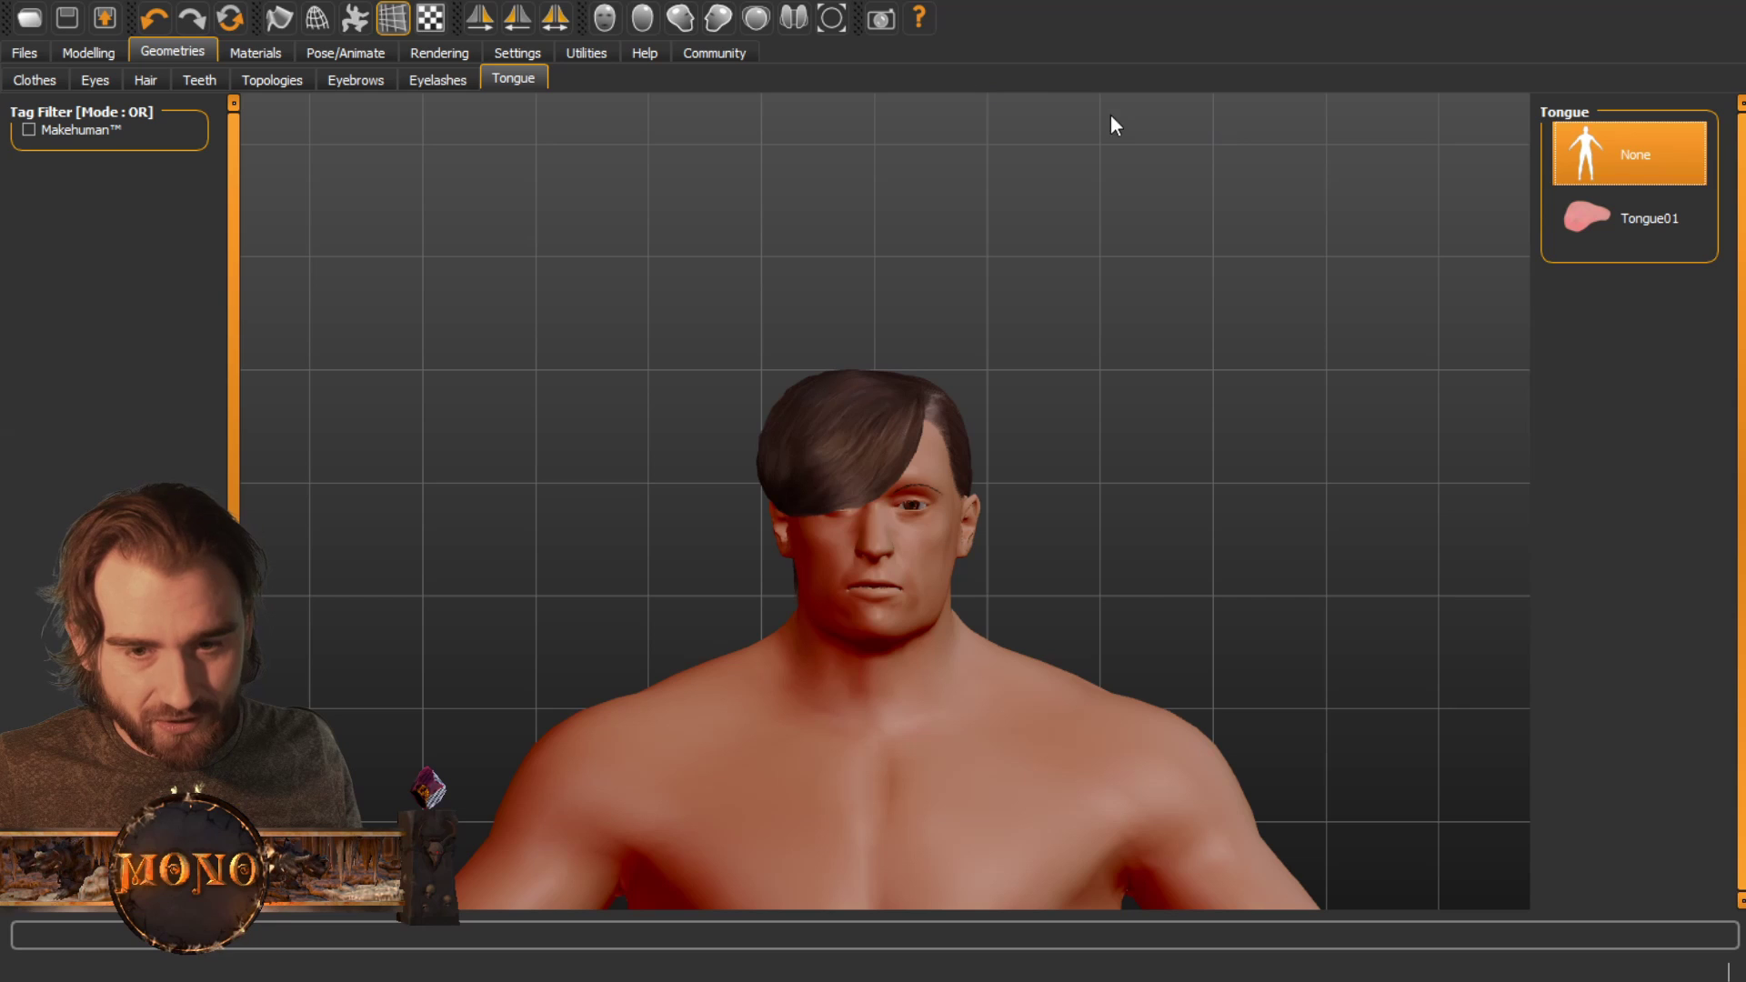
pyautogui.click(445, 83)
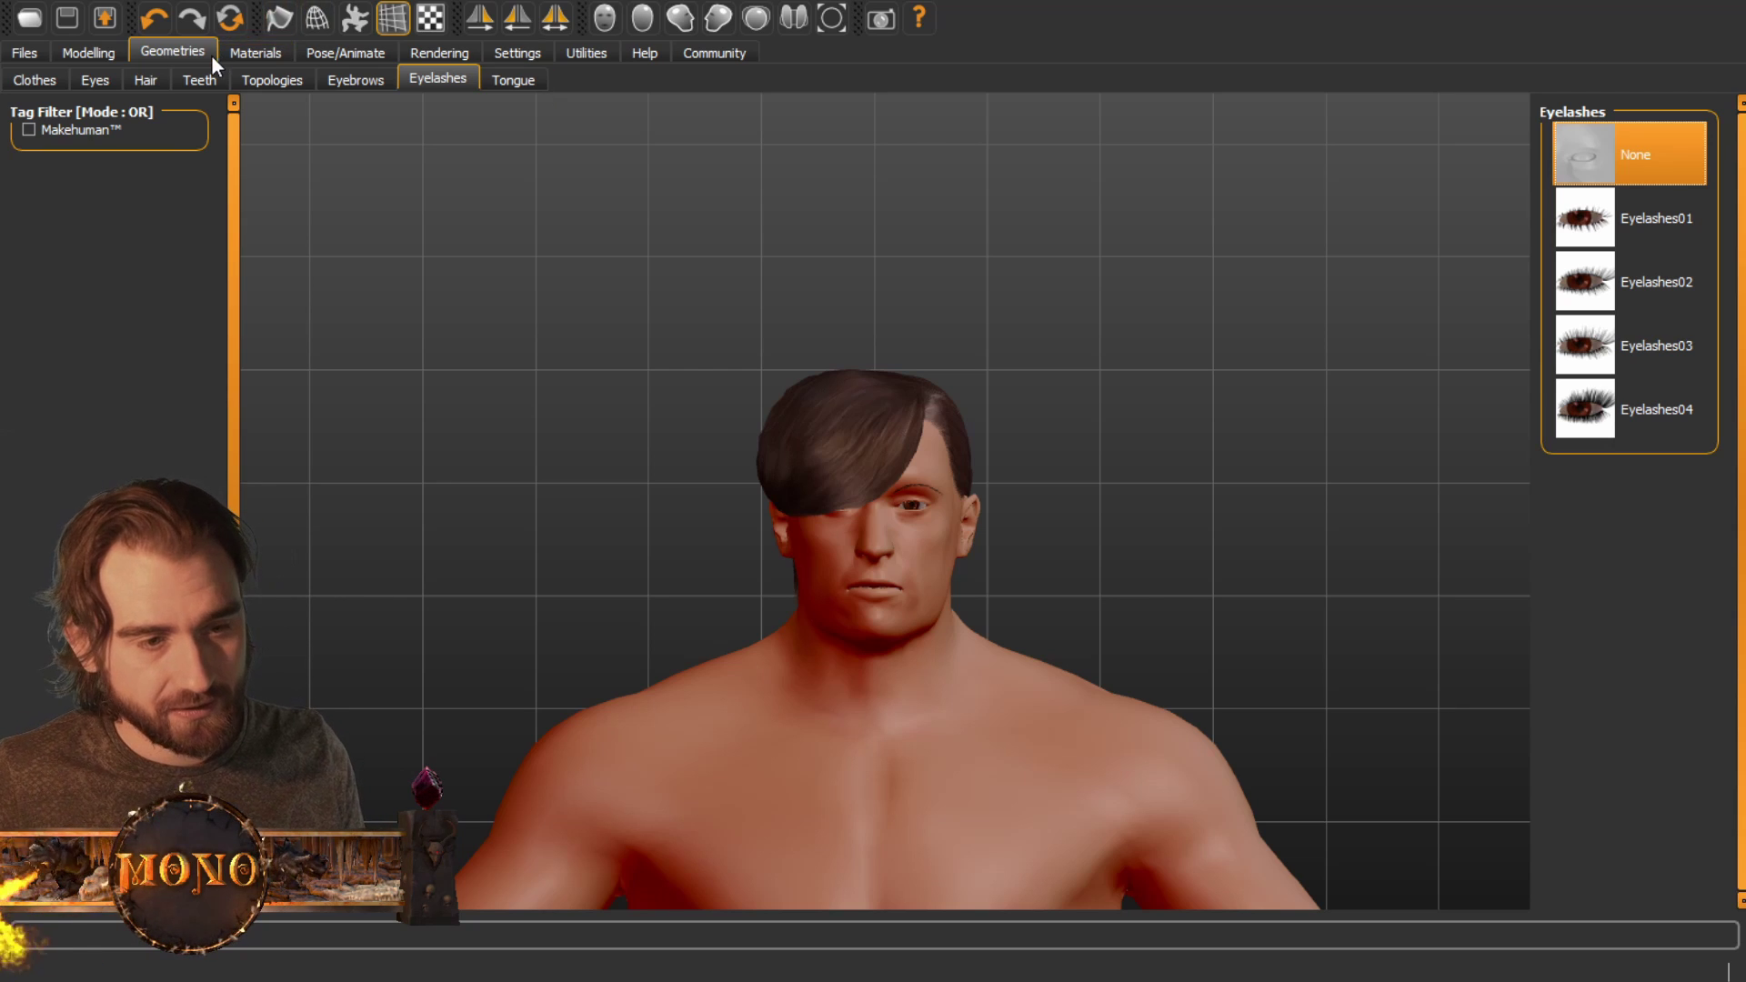
pyautogui.click(245, 59)
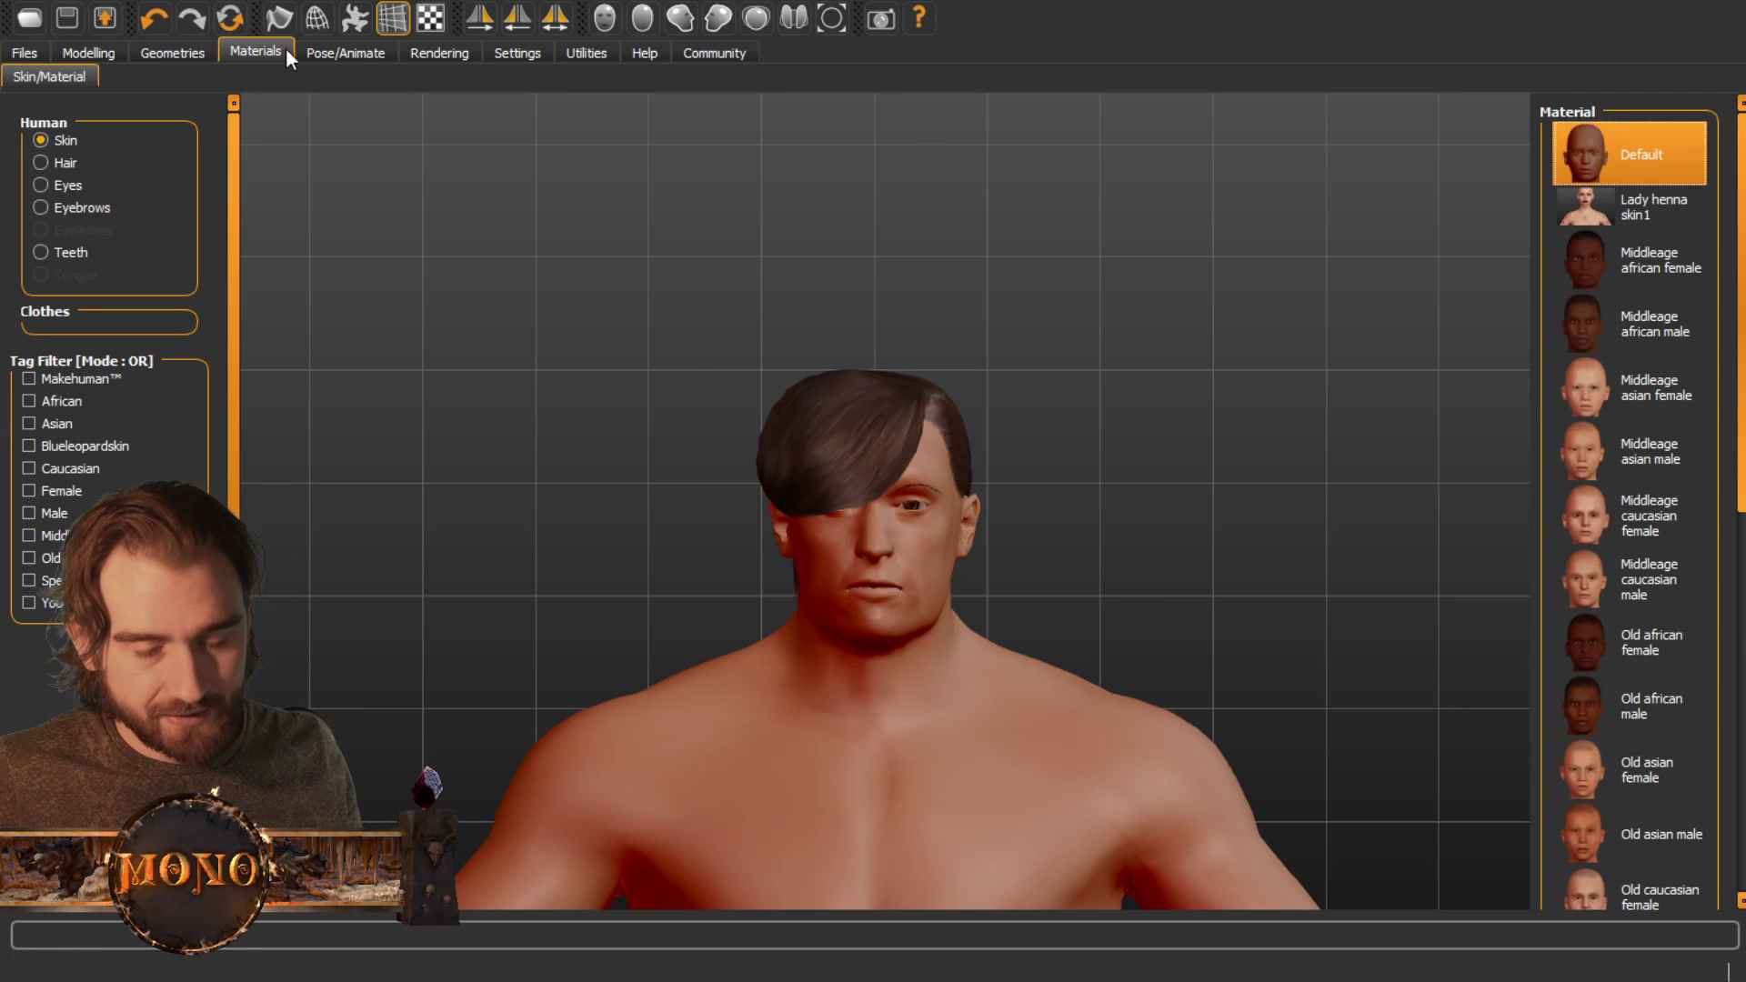
# Assign the Game engine rig preset to the character as its skeleton
pyautogui.click(340, 54)
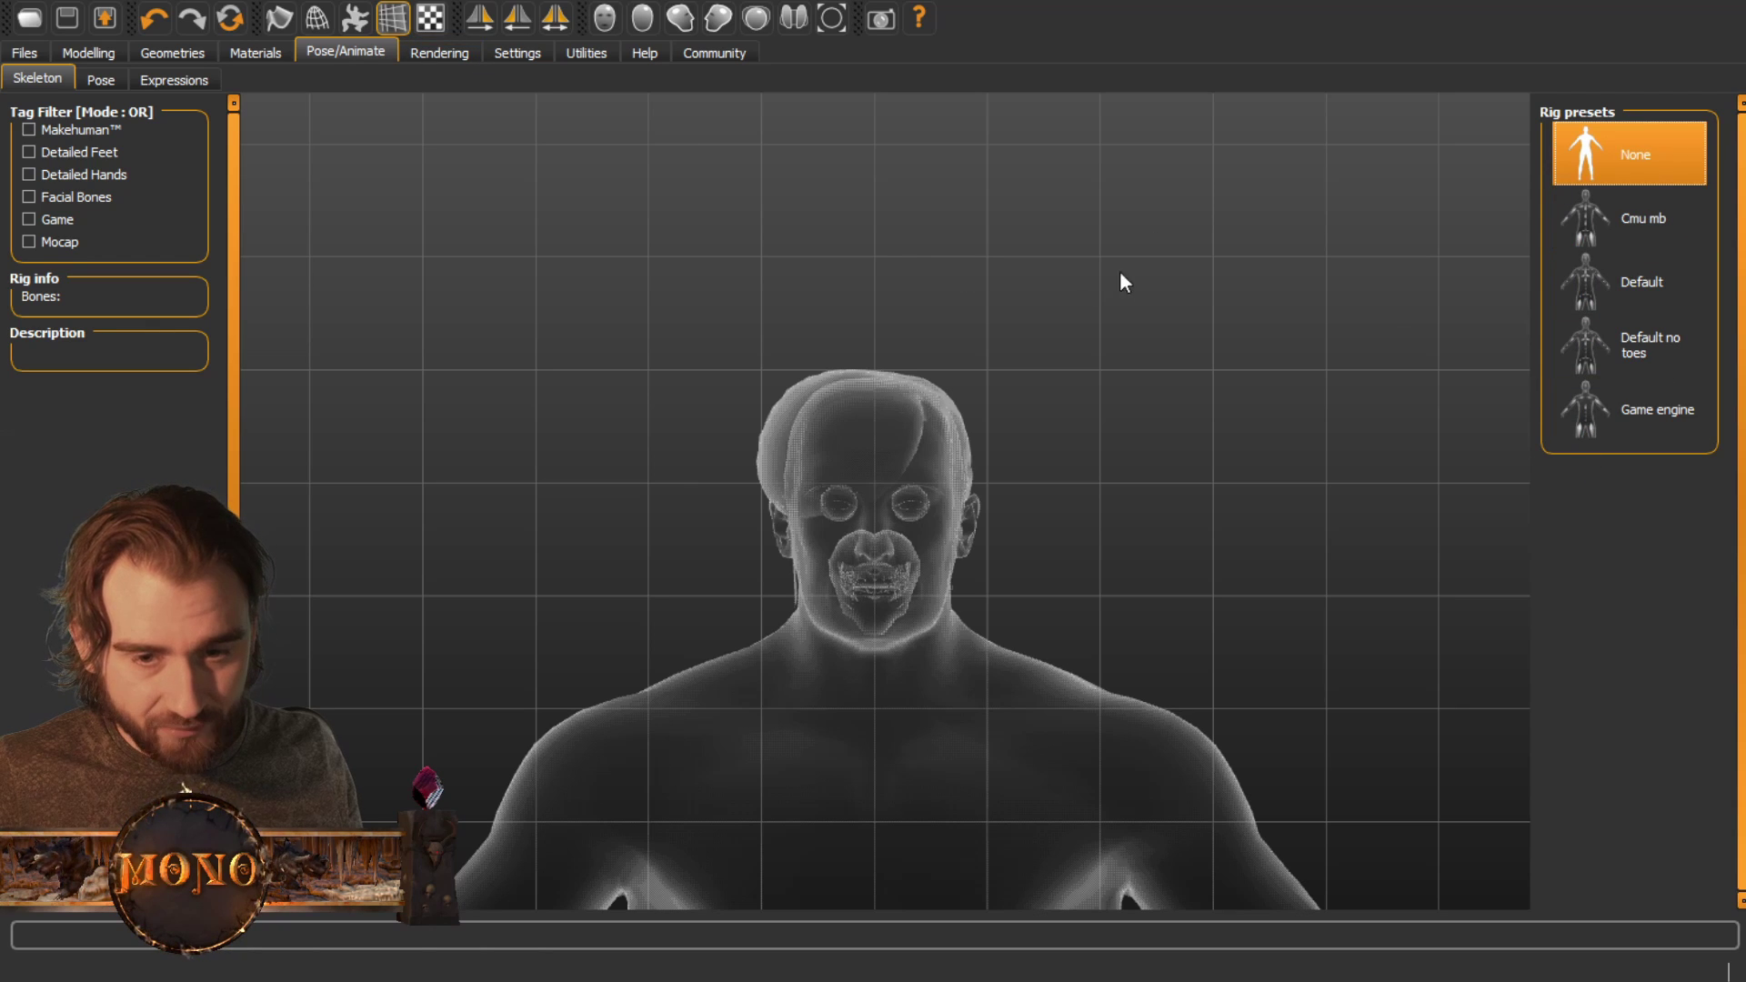
pyautogui.scroll(-2, 1131, 278)
pyautogui.scroll(2, 1131, 276)
pyautogui.scroll(-2, 1130, 277)
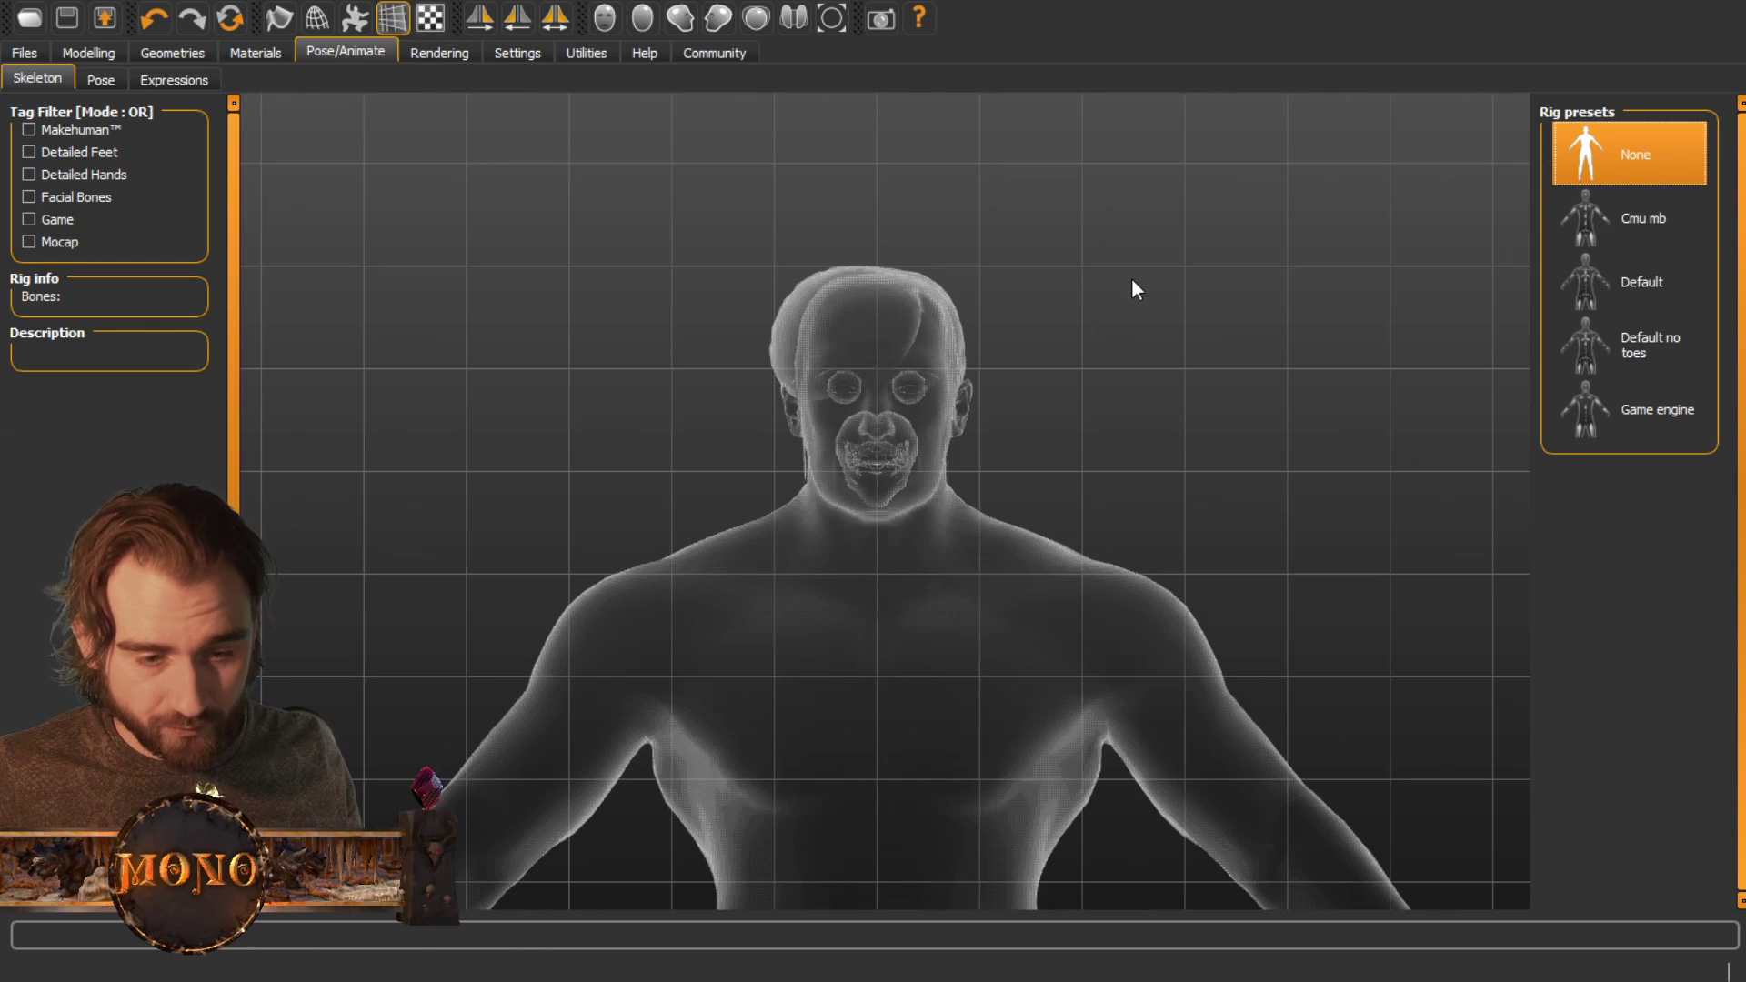
pyautogui.click(1570, 410)
pyautogui.scroll(1, 1075, 363)
pyautogui.scroll(-2, 1087, 356)
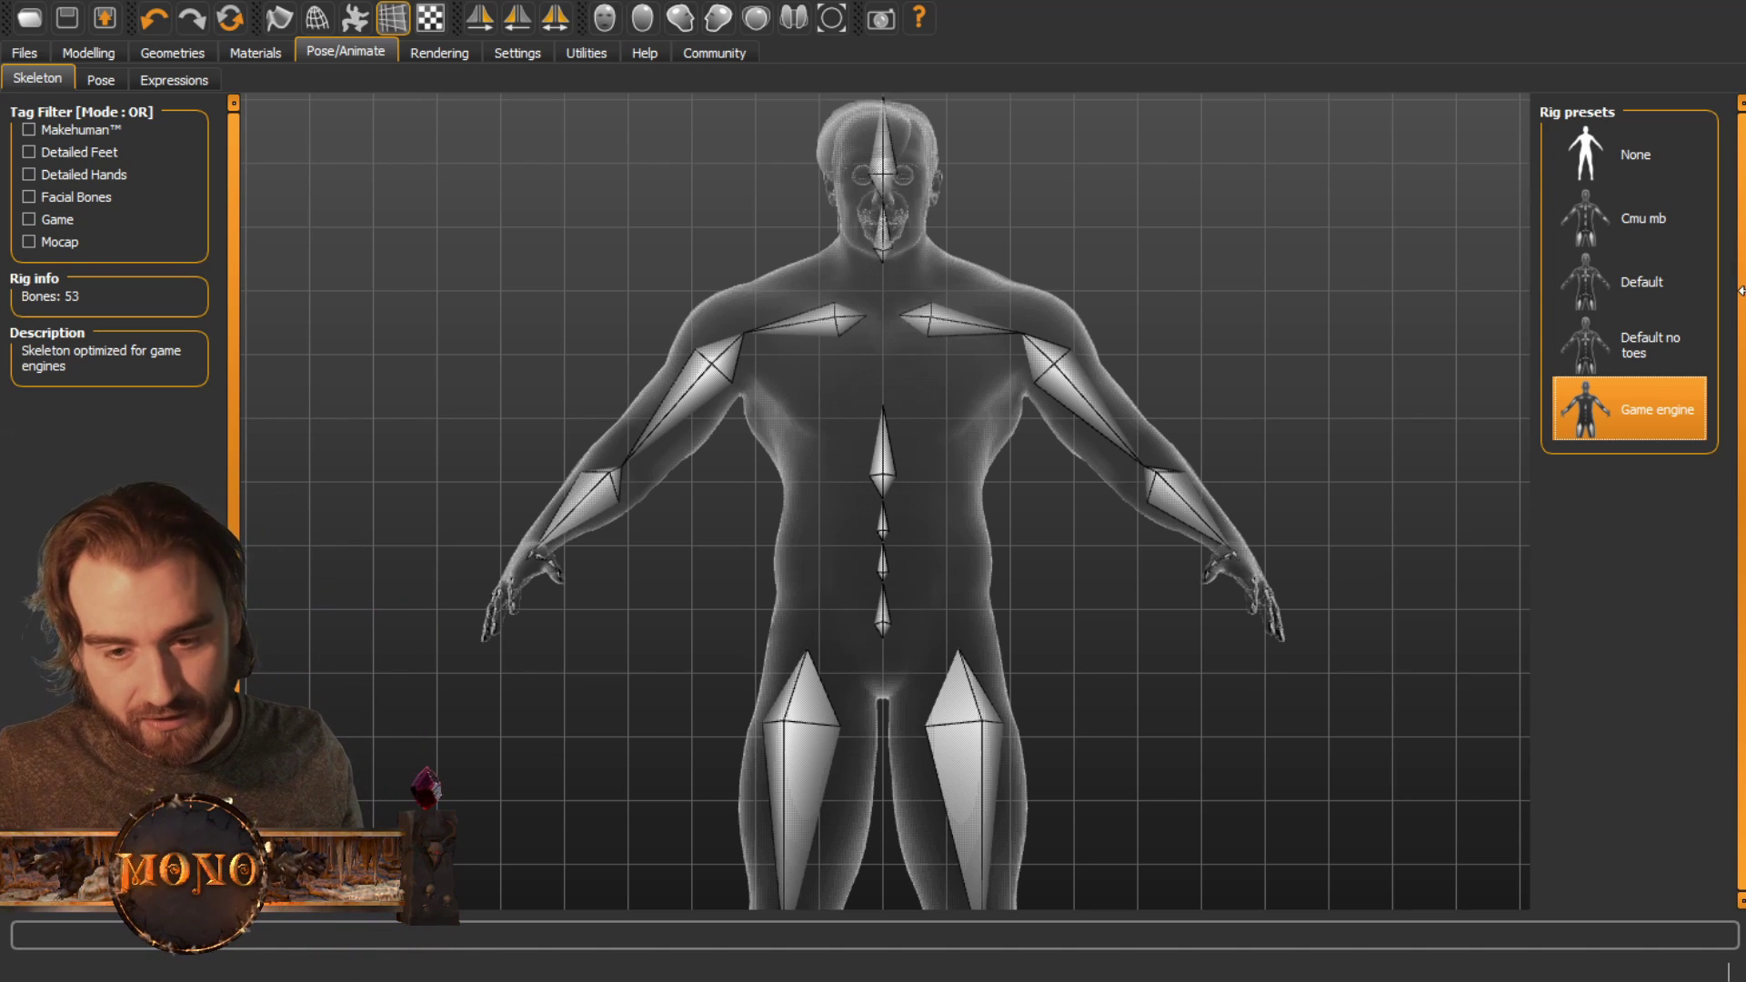
# Try the Default rig preset for comparison and return to the Game engine rig
pyautogui.click(1661, 297)
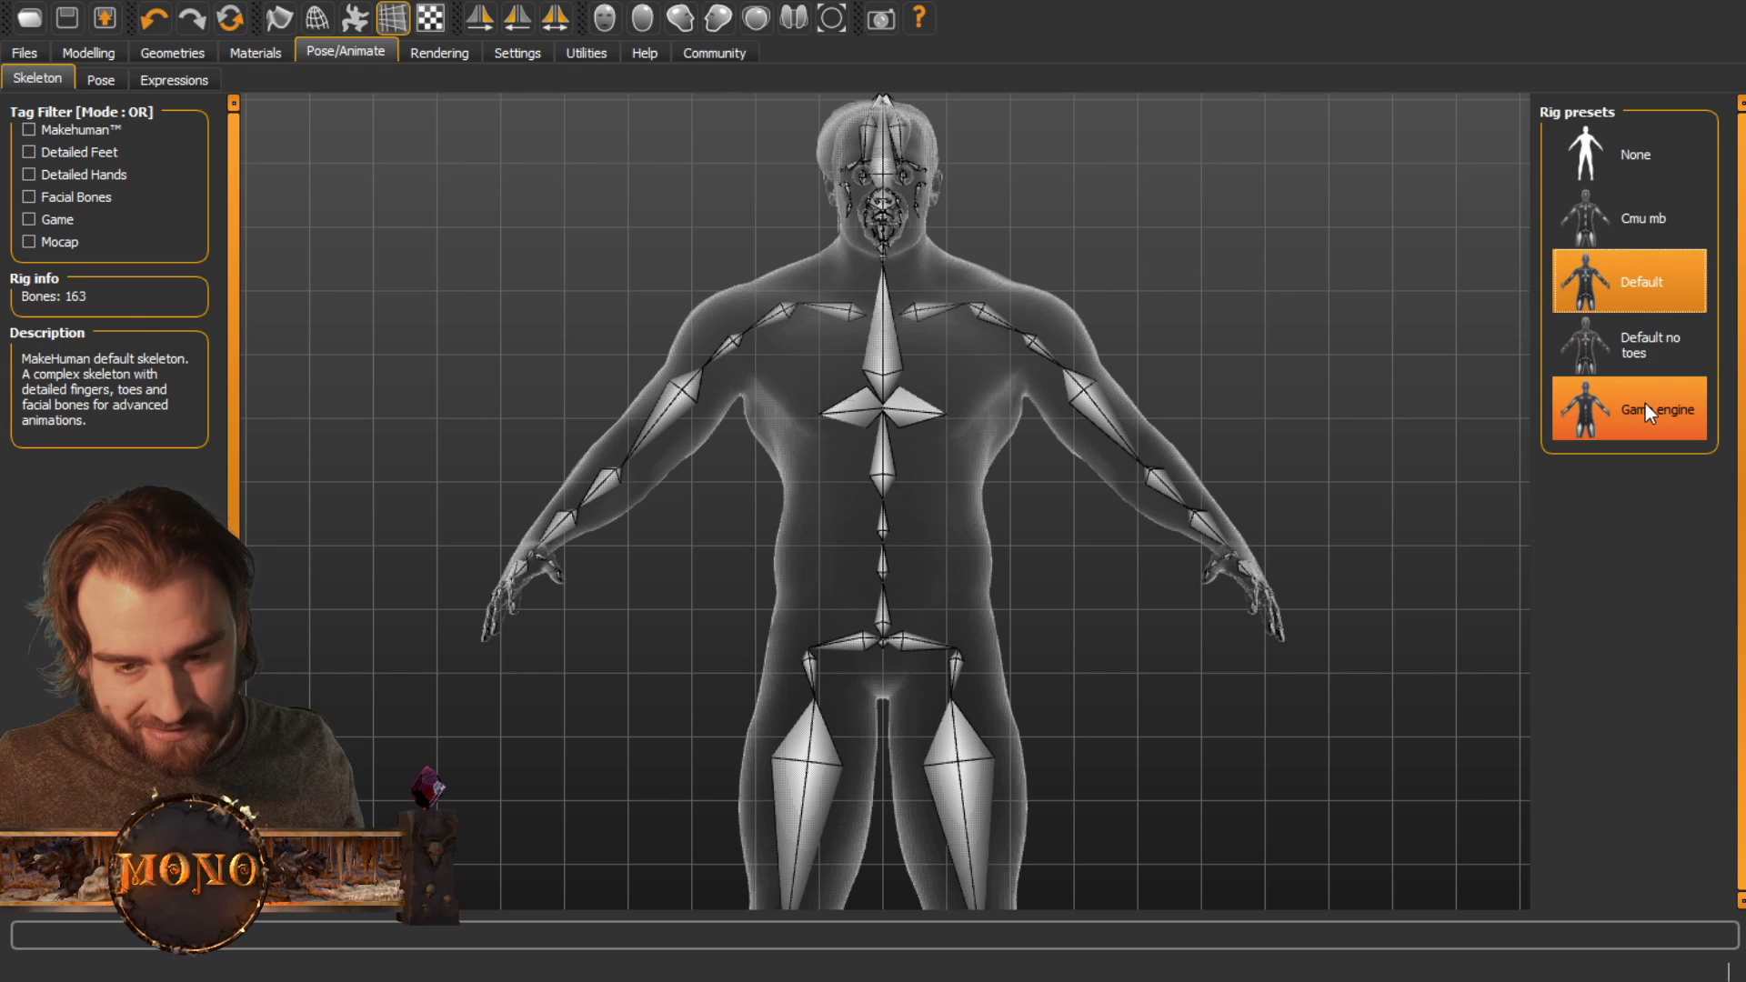
pyautogui.click(1630, 430)
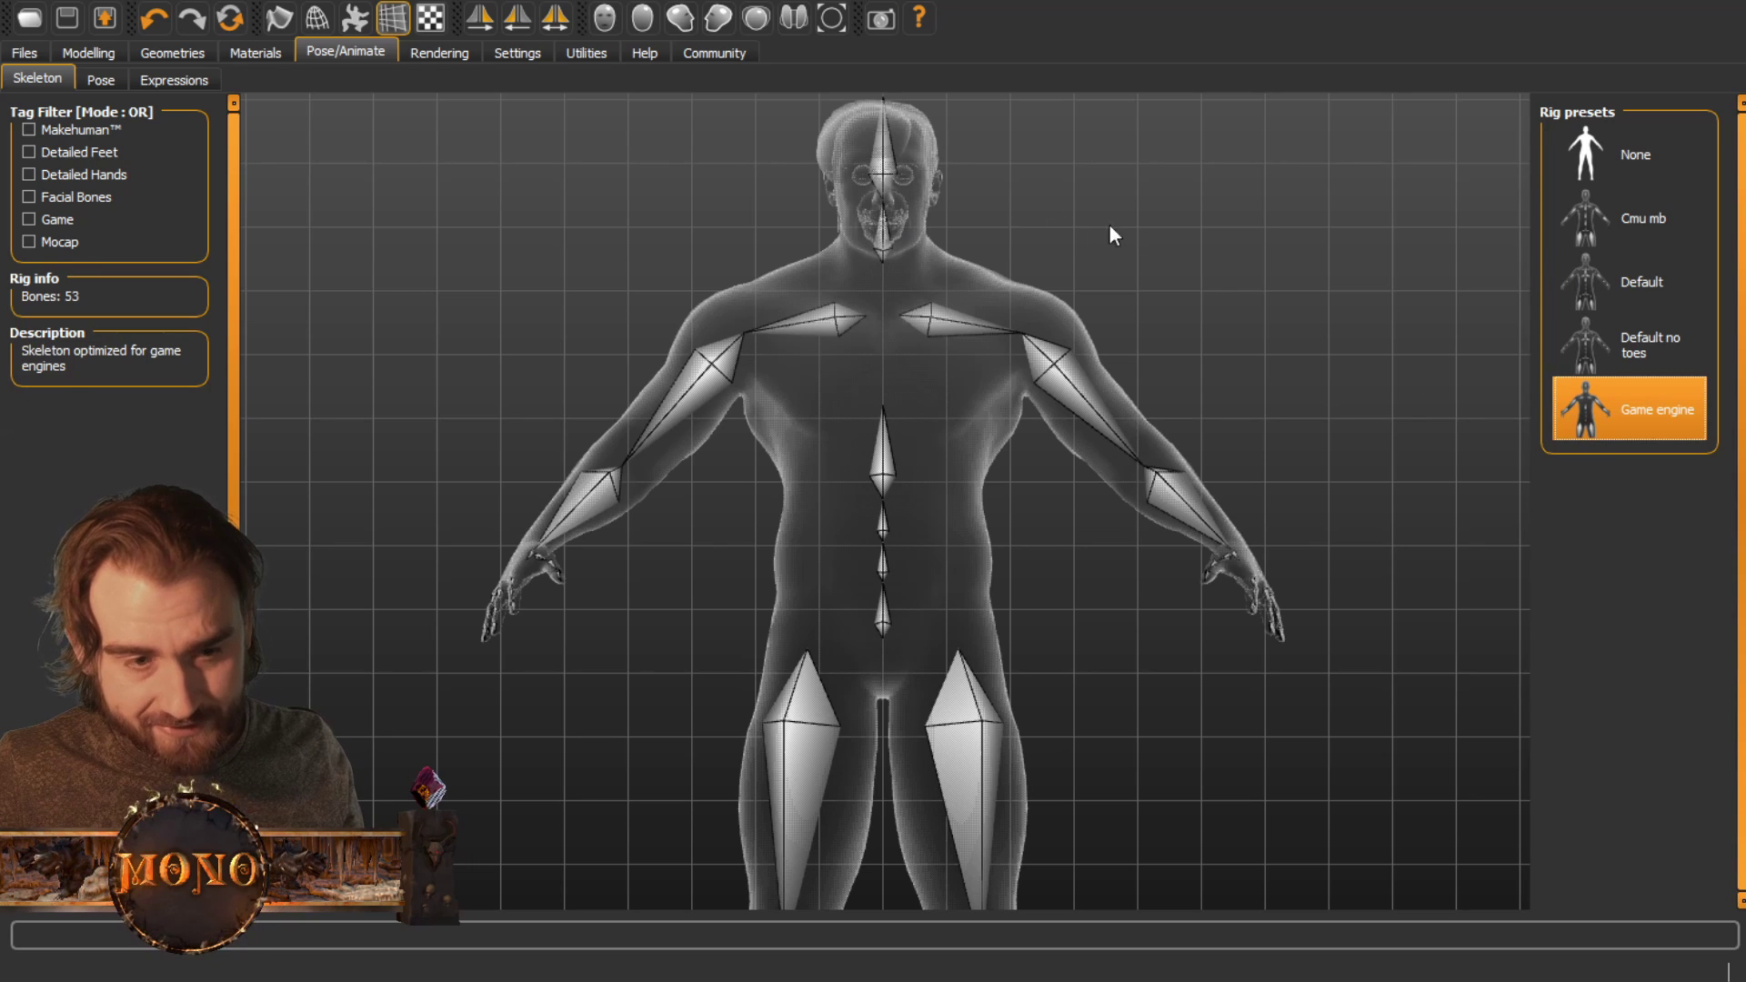
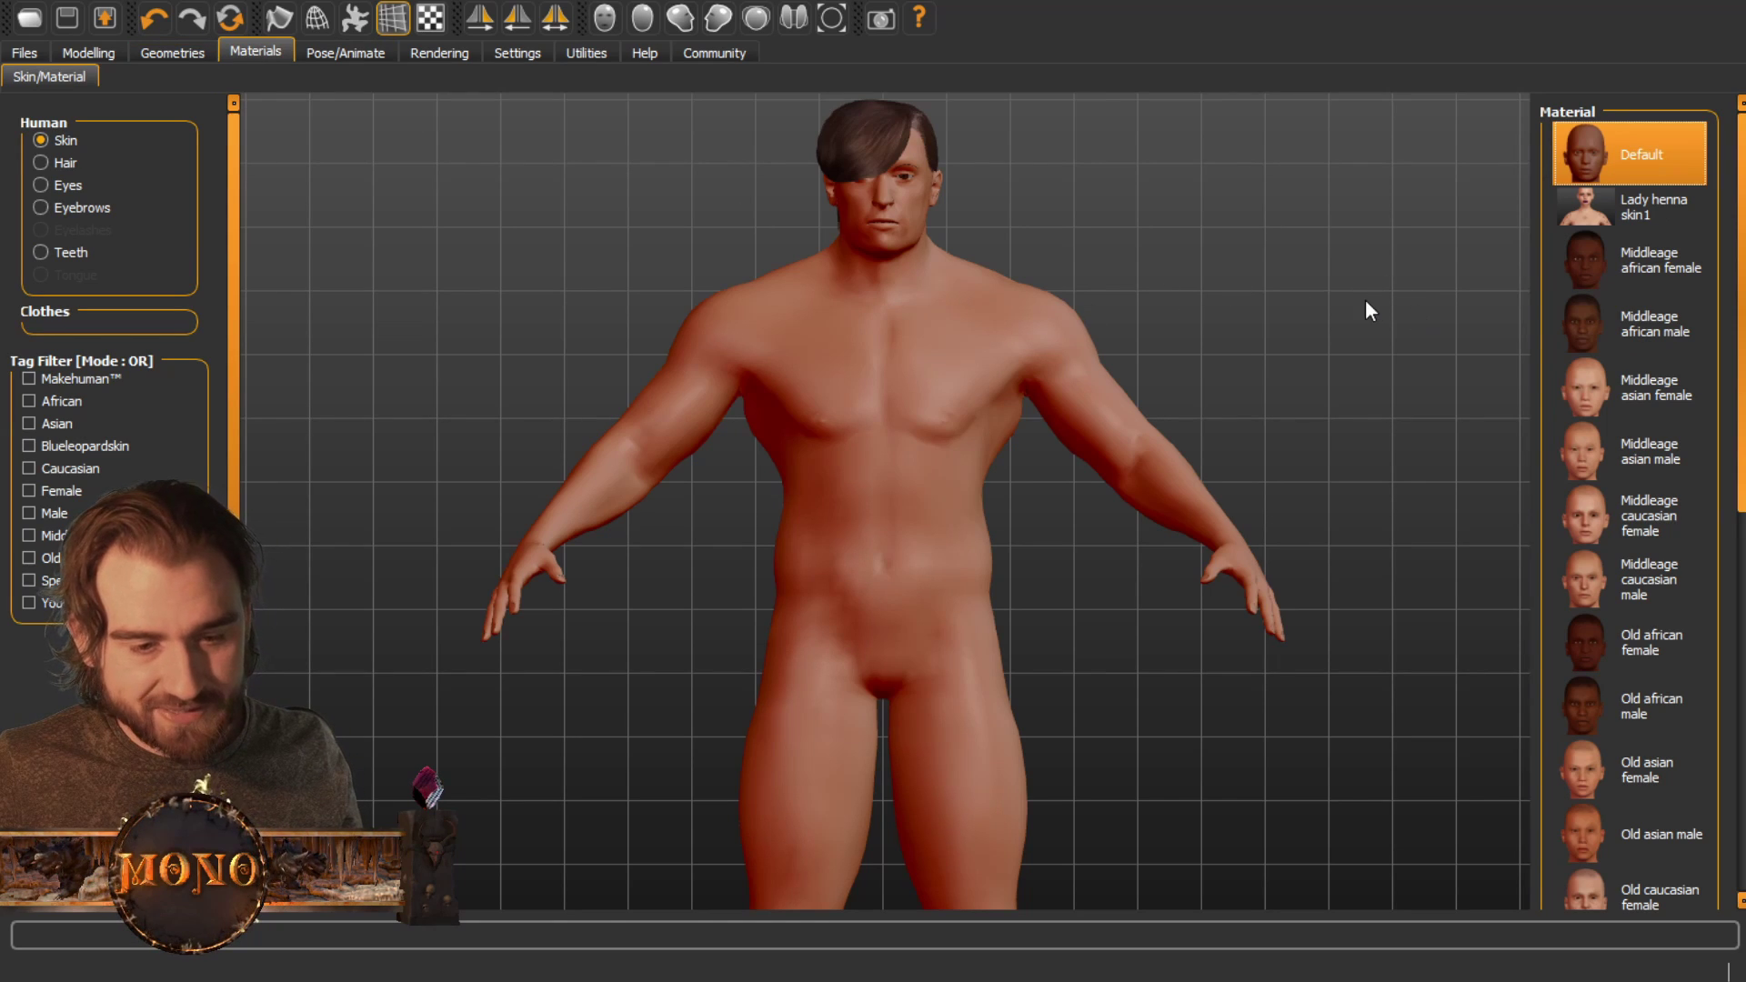
# Try the Middleage caucasian male and Old caucasian female skins on the character
pyautogui.scroll(-1, 1655, 436)
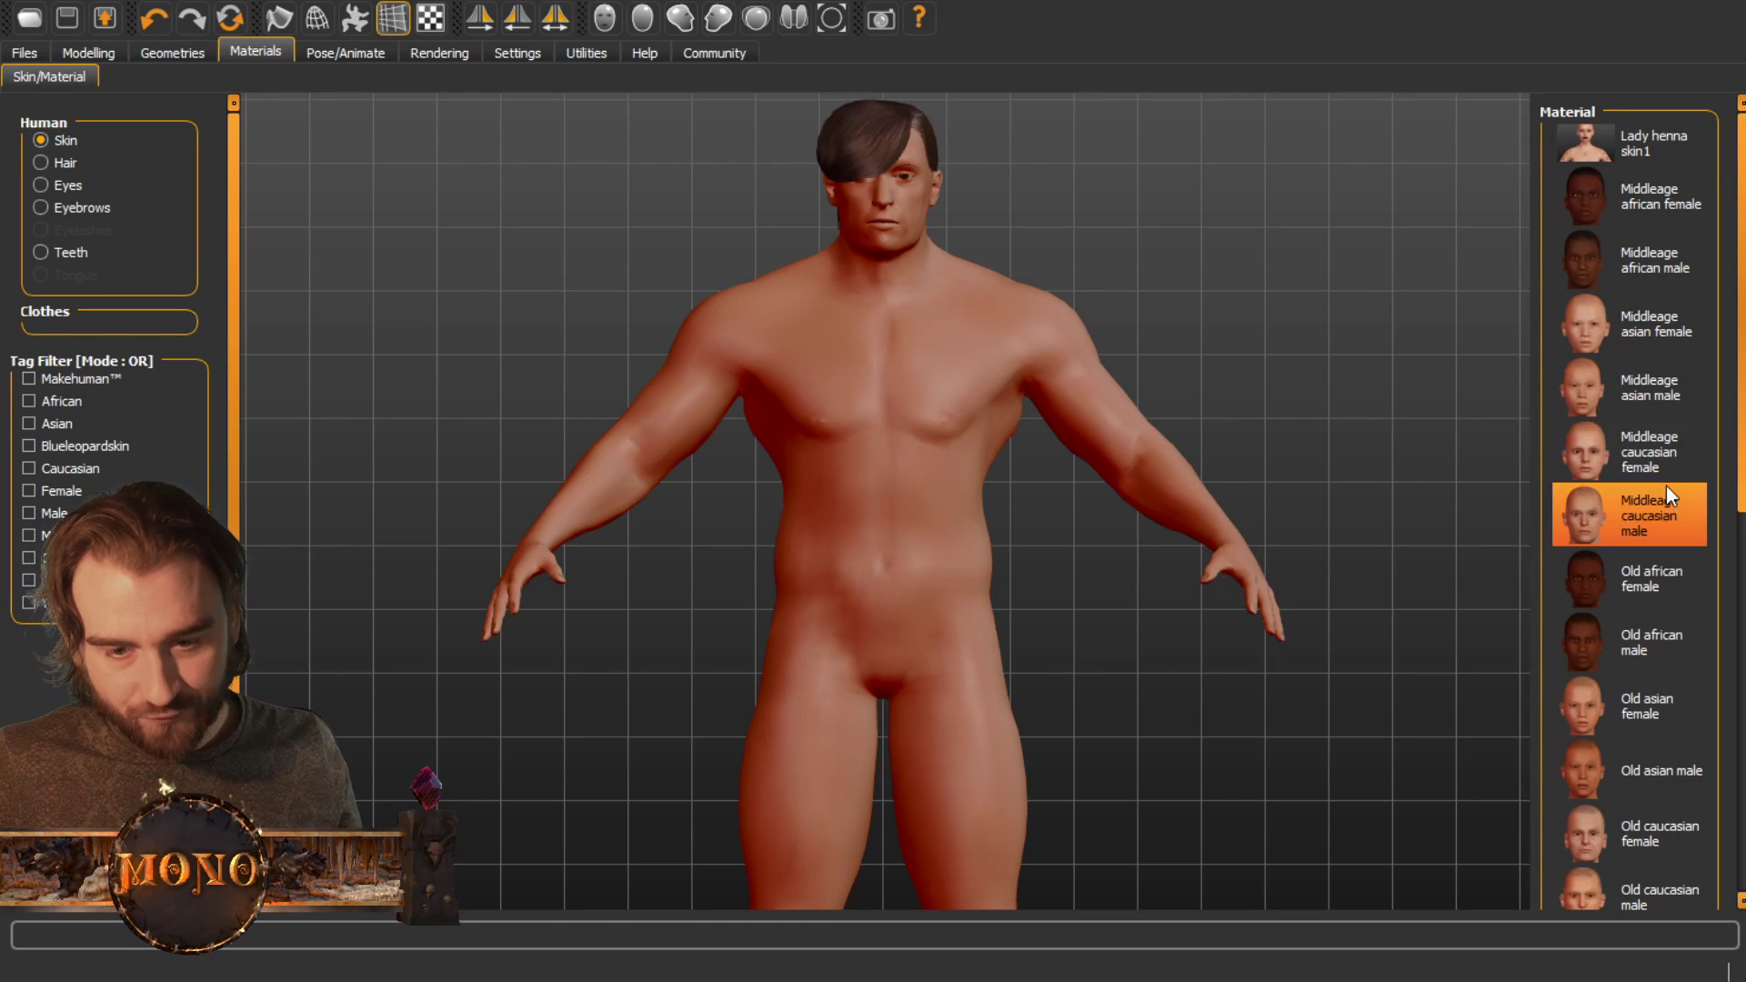
pyautogui.scroll(2, 1655, 455)
pyautogui.click(1662, 444)
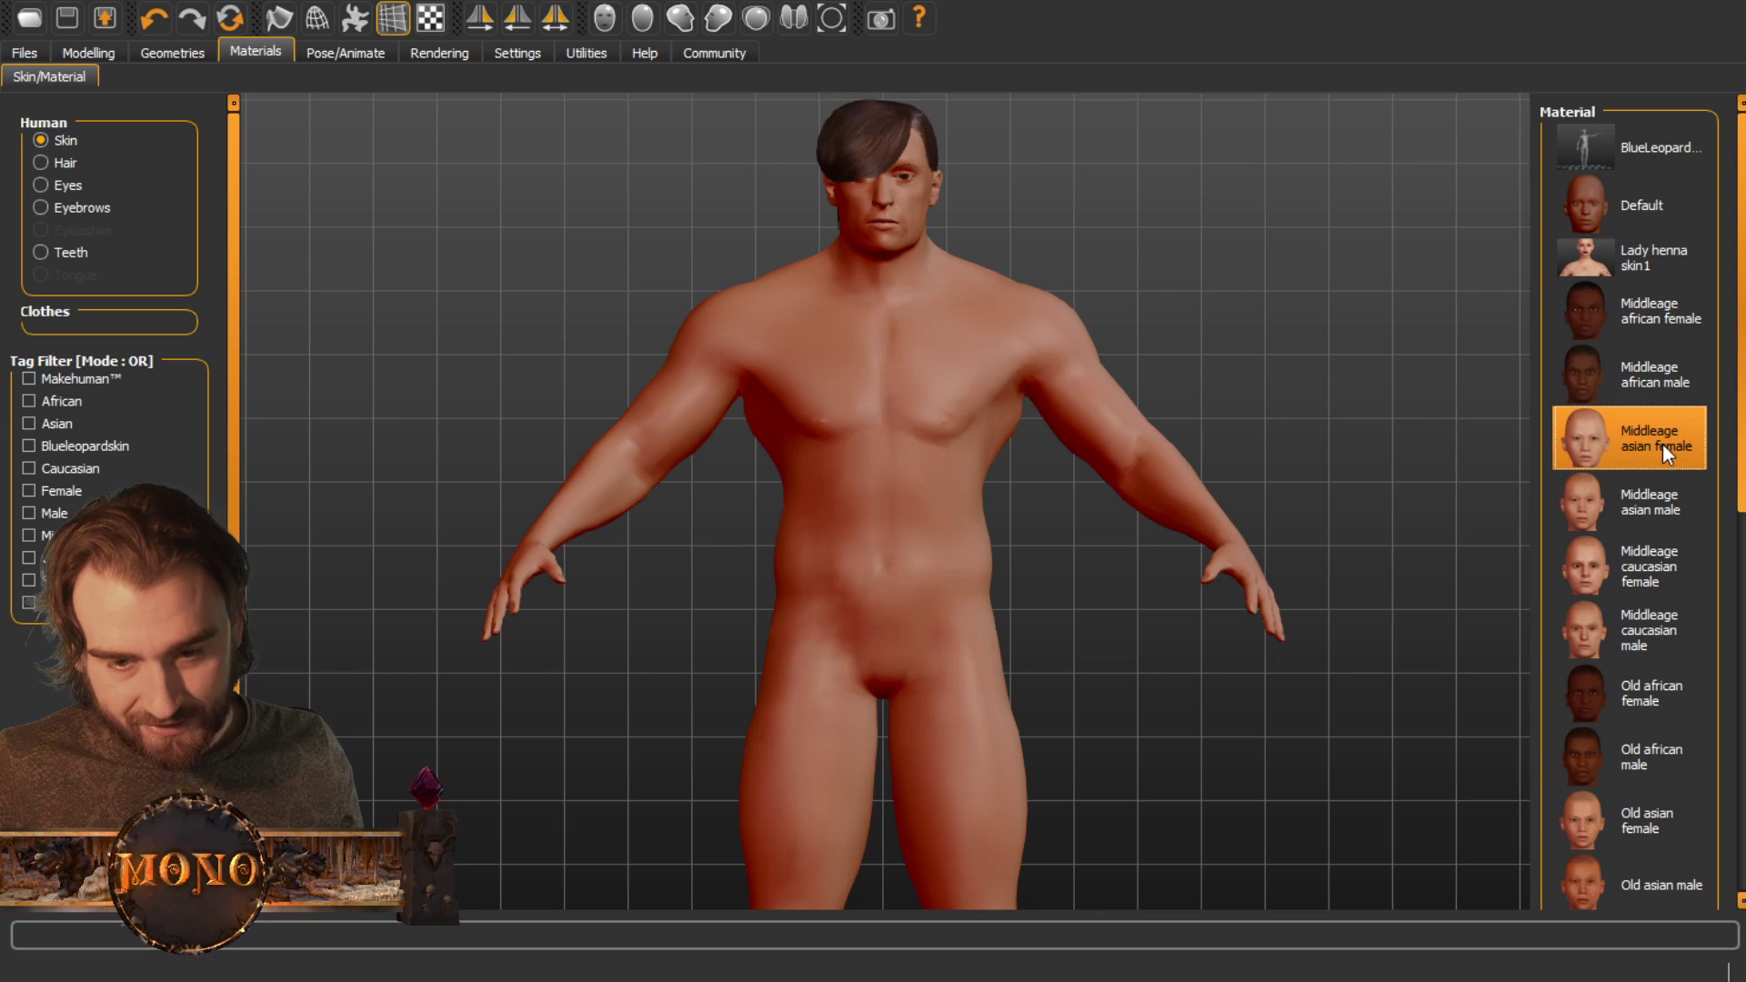
pyautogui.click(1644, 626)
pyautogui.scroll(-2, 1651, 675)
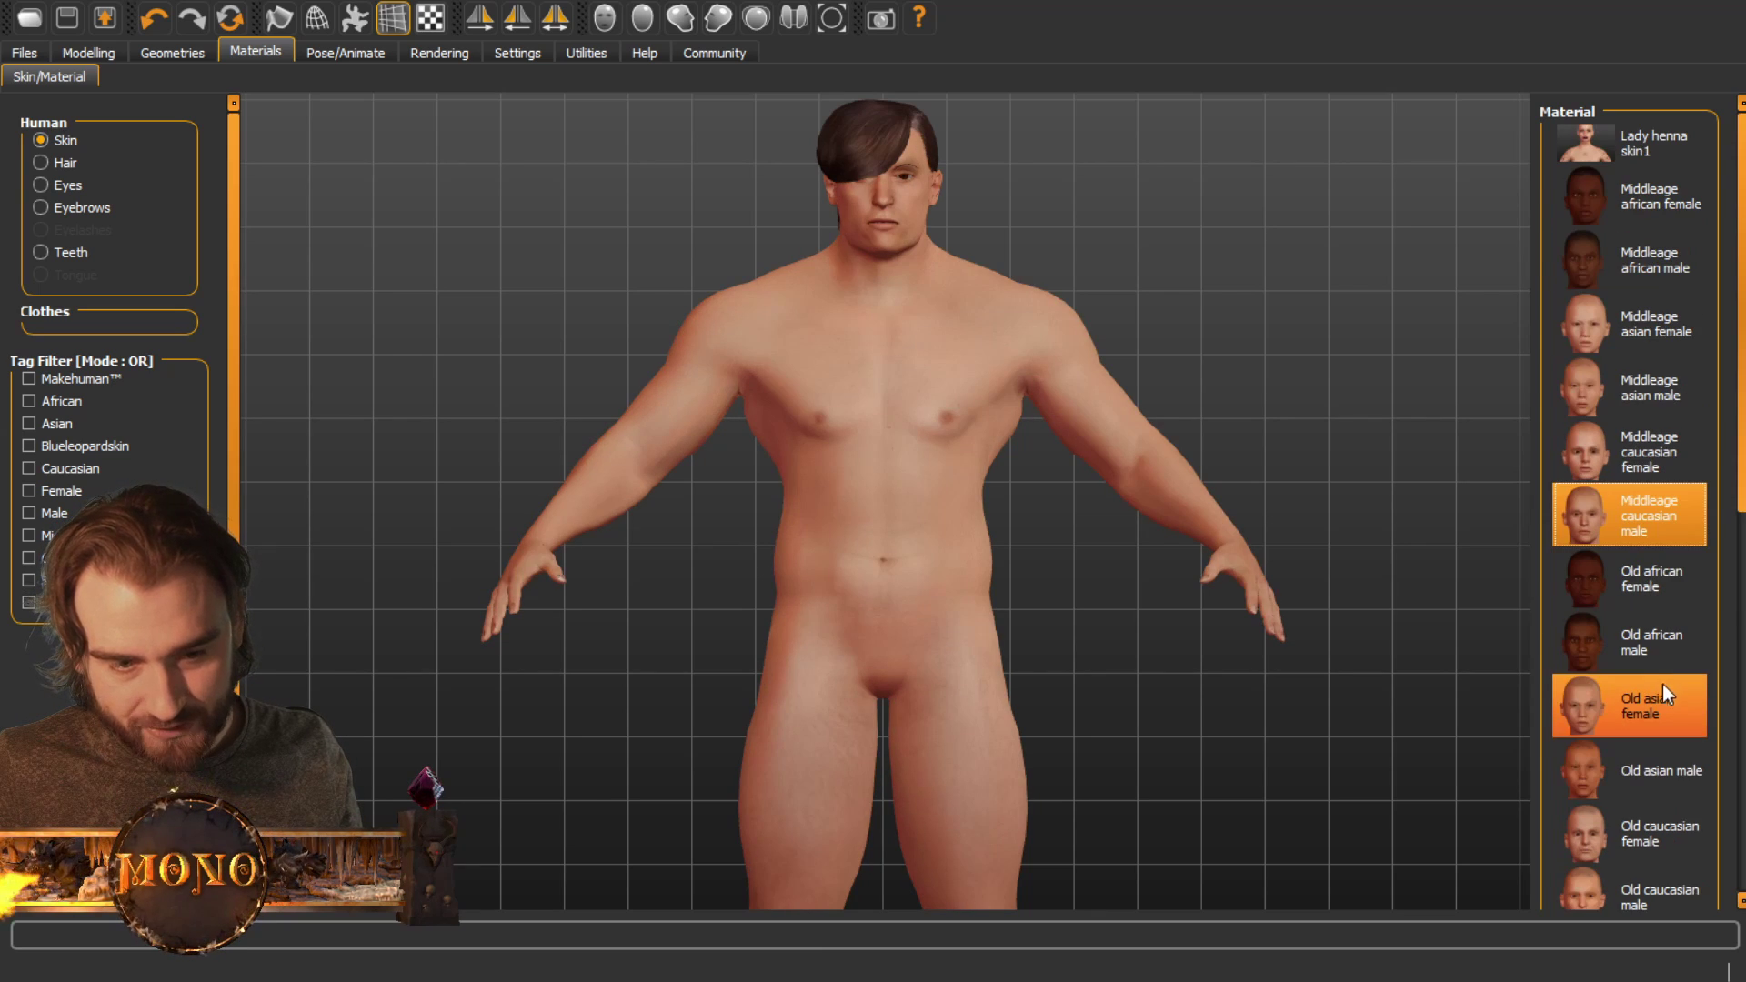
pyautogui.click(1675, 843)
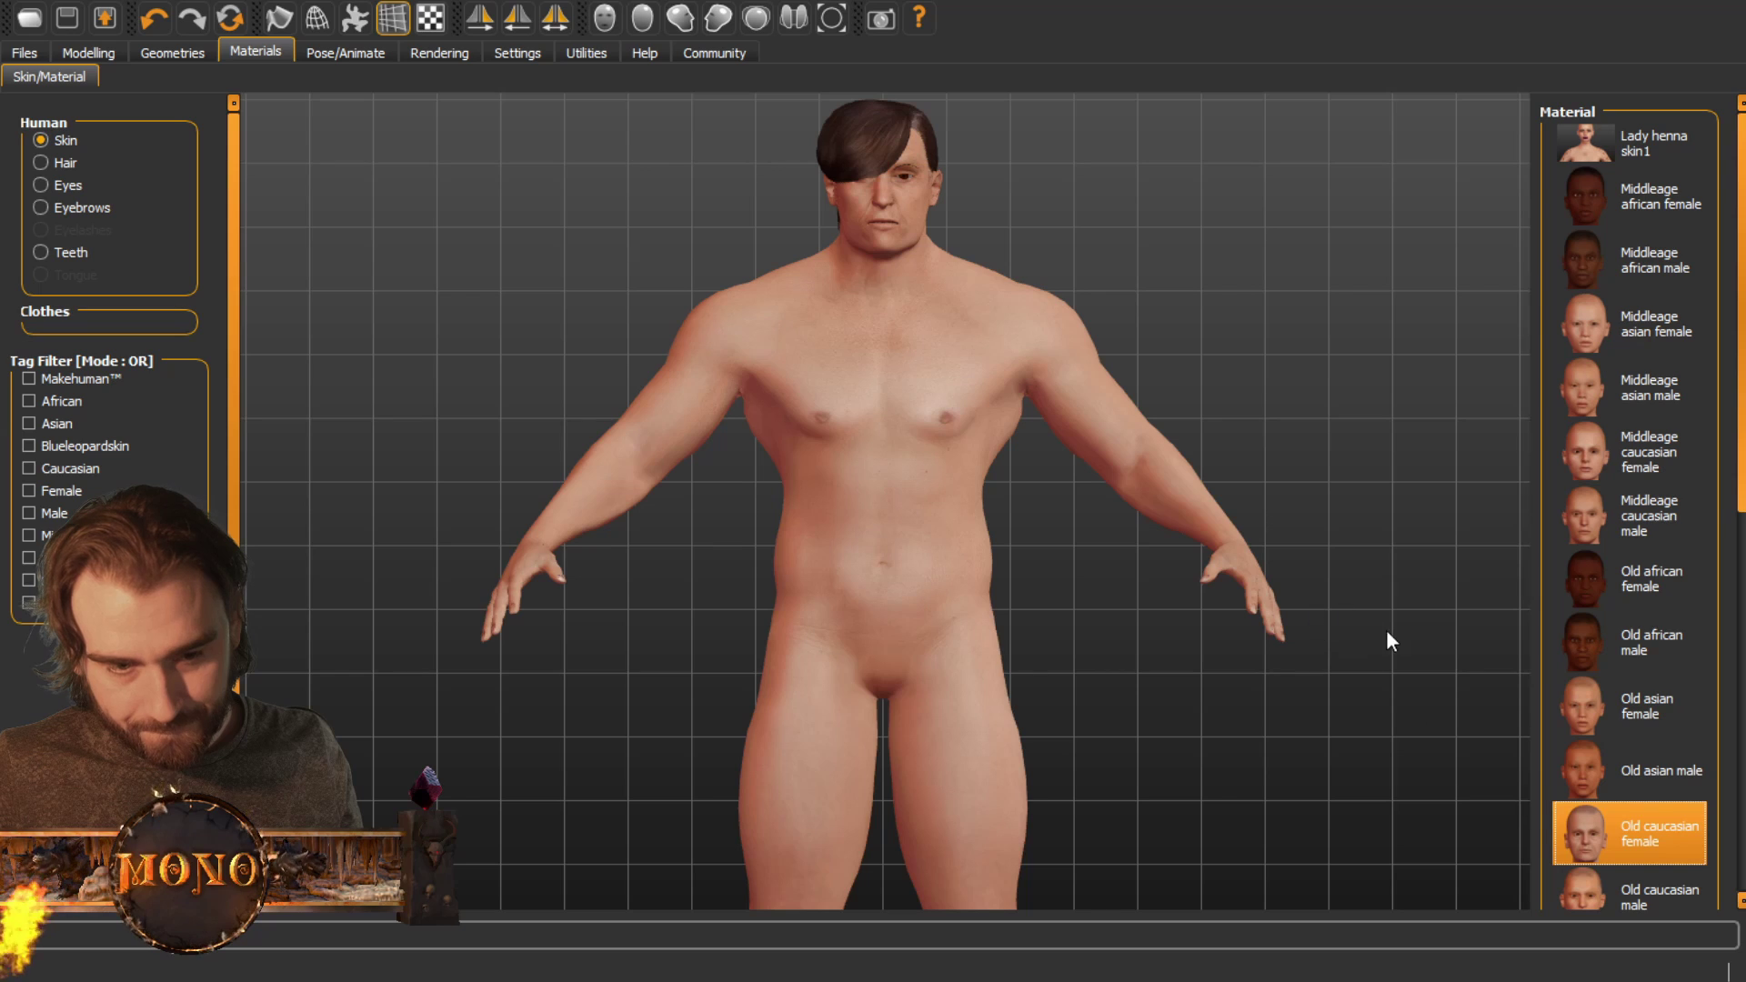
pyautogui.scroll(-3, 1391, 634)
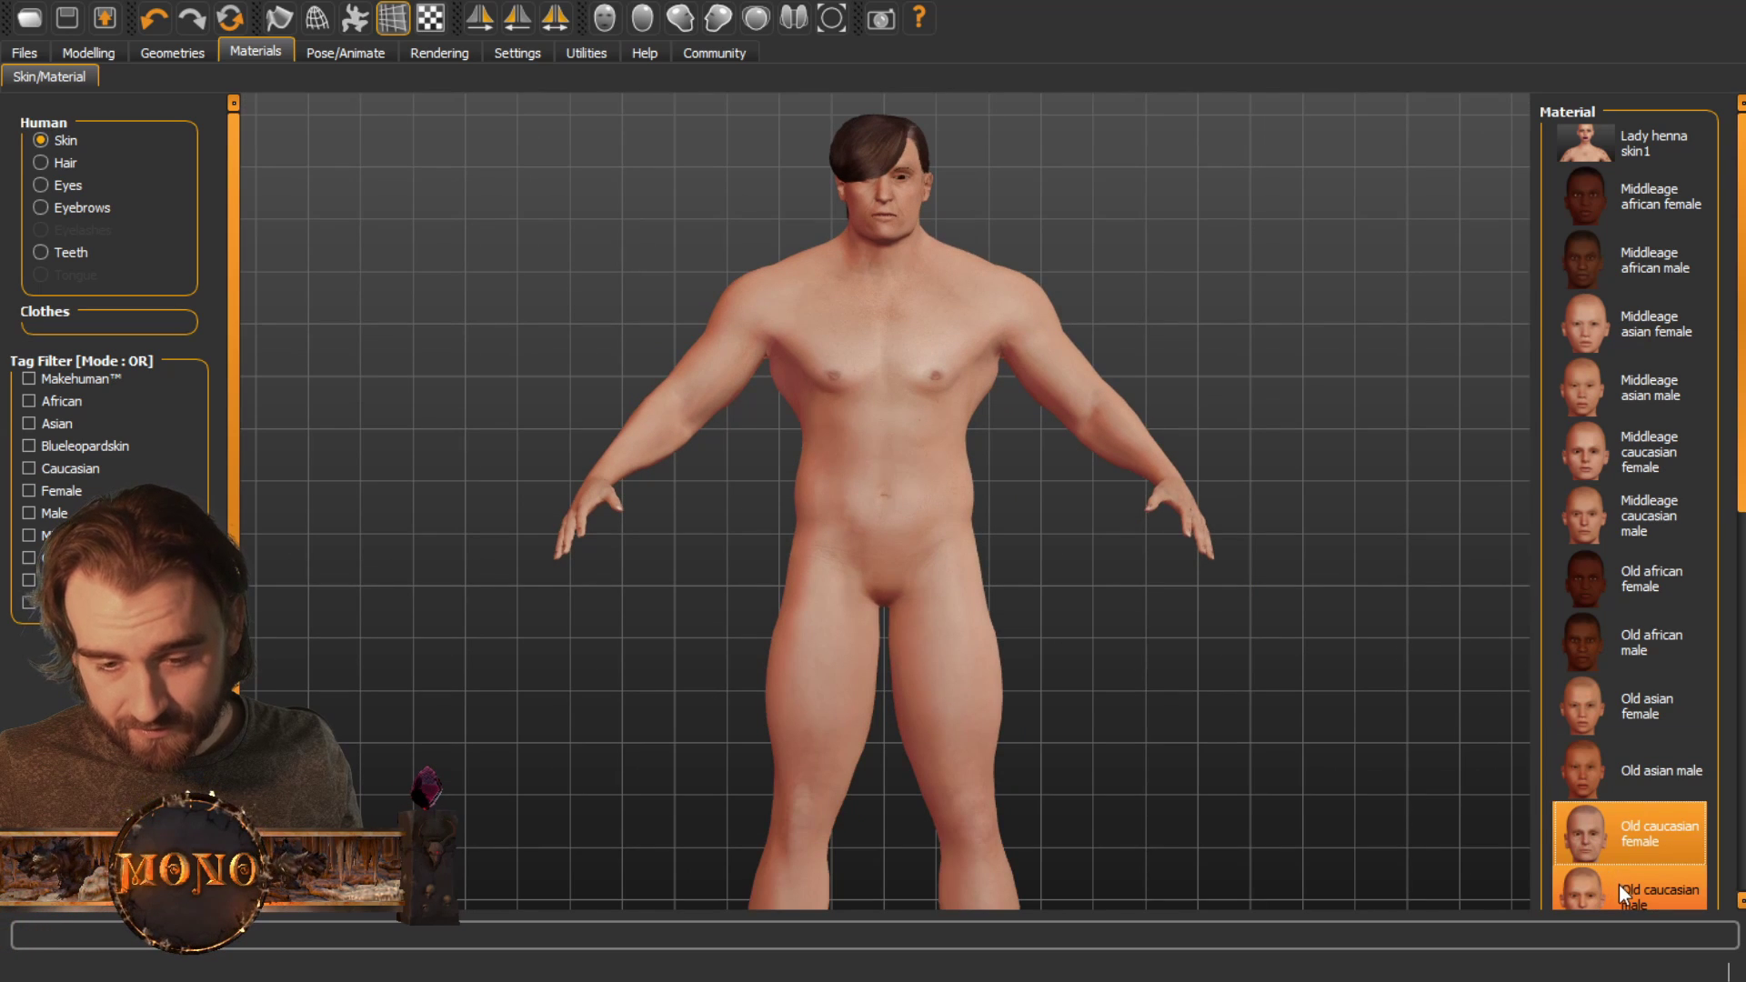
# Compare the caucasian skin materials and apply the Old caucasian male skin to the character
pyautogui.click(1626, 898)
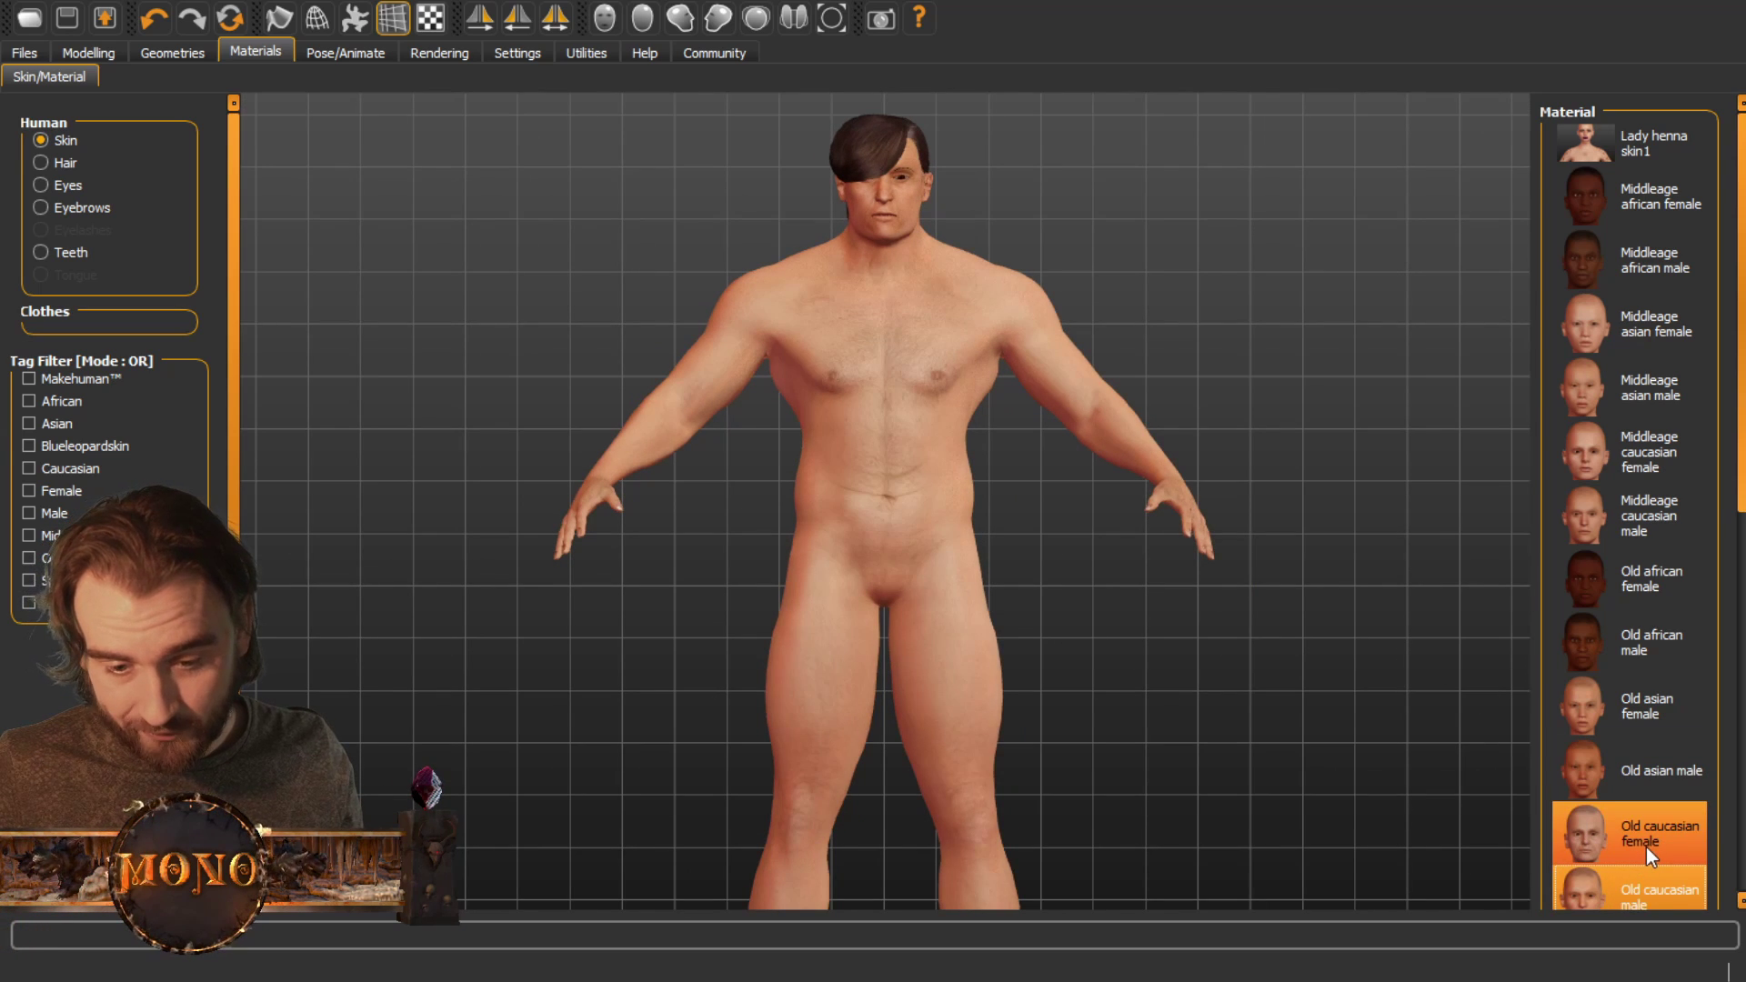
pyautogui.click(1673, 515)
pyautogui.click(1645, 435)
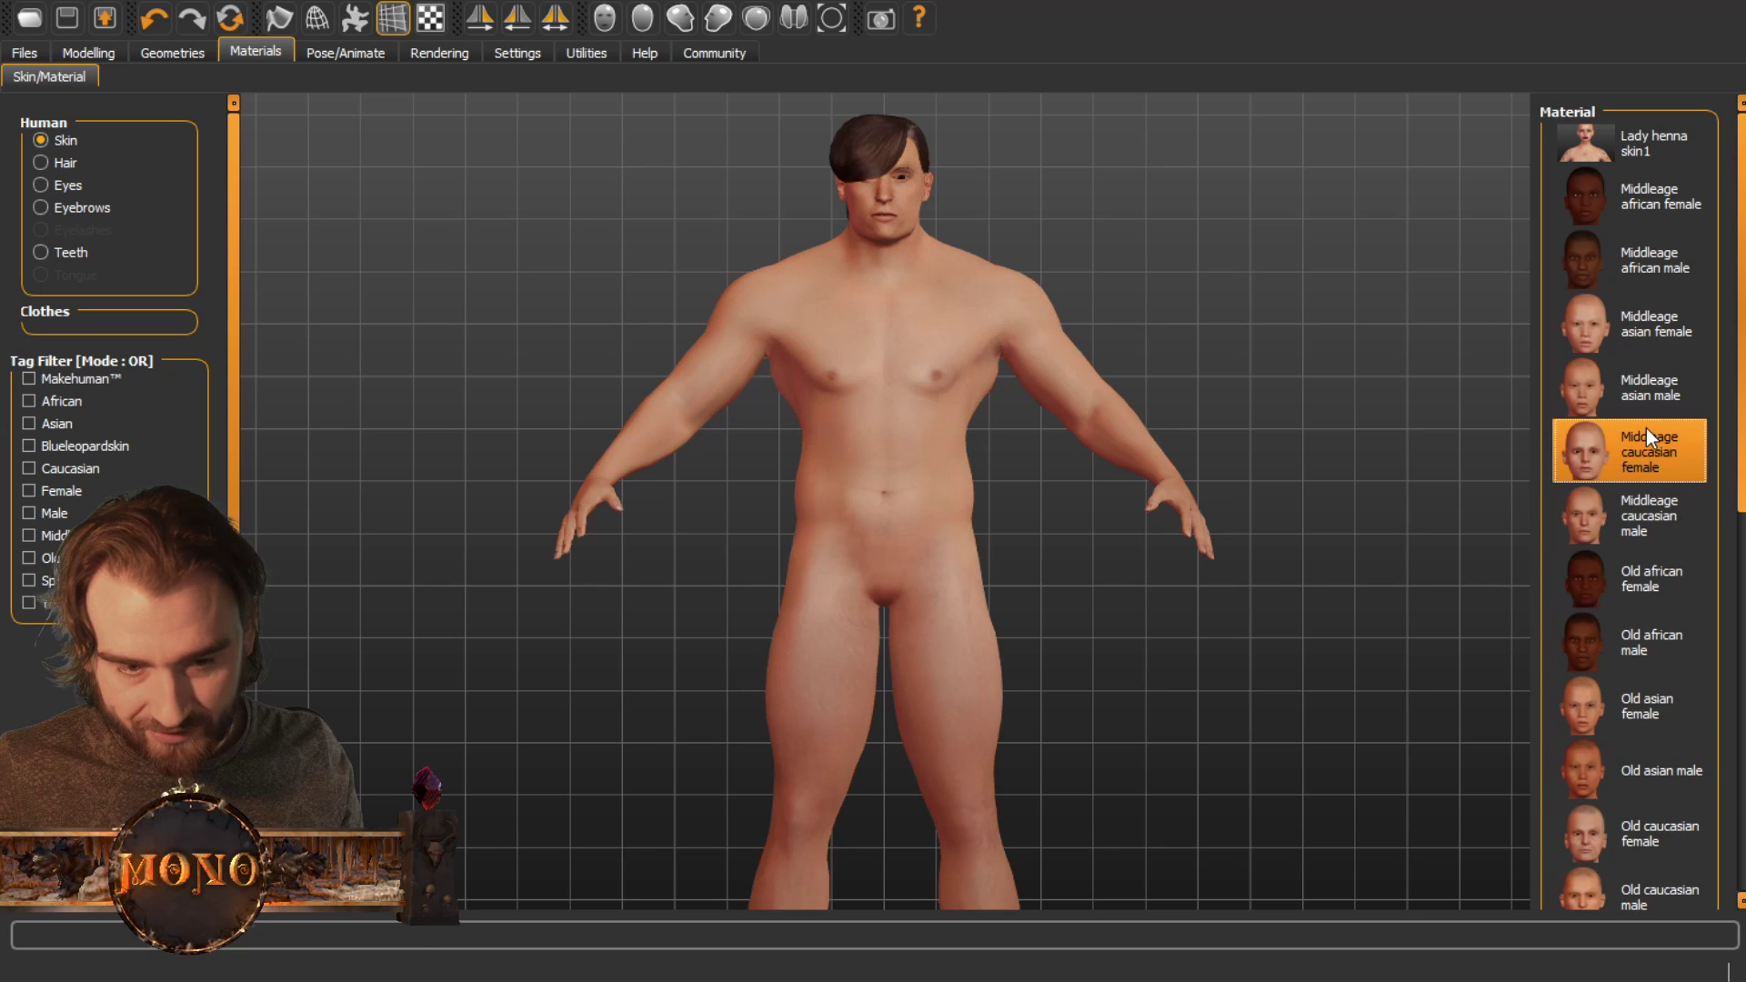
pyautogui.click(1657, 833)
pyautogui.click(1630, 886)
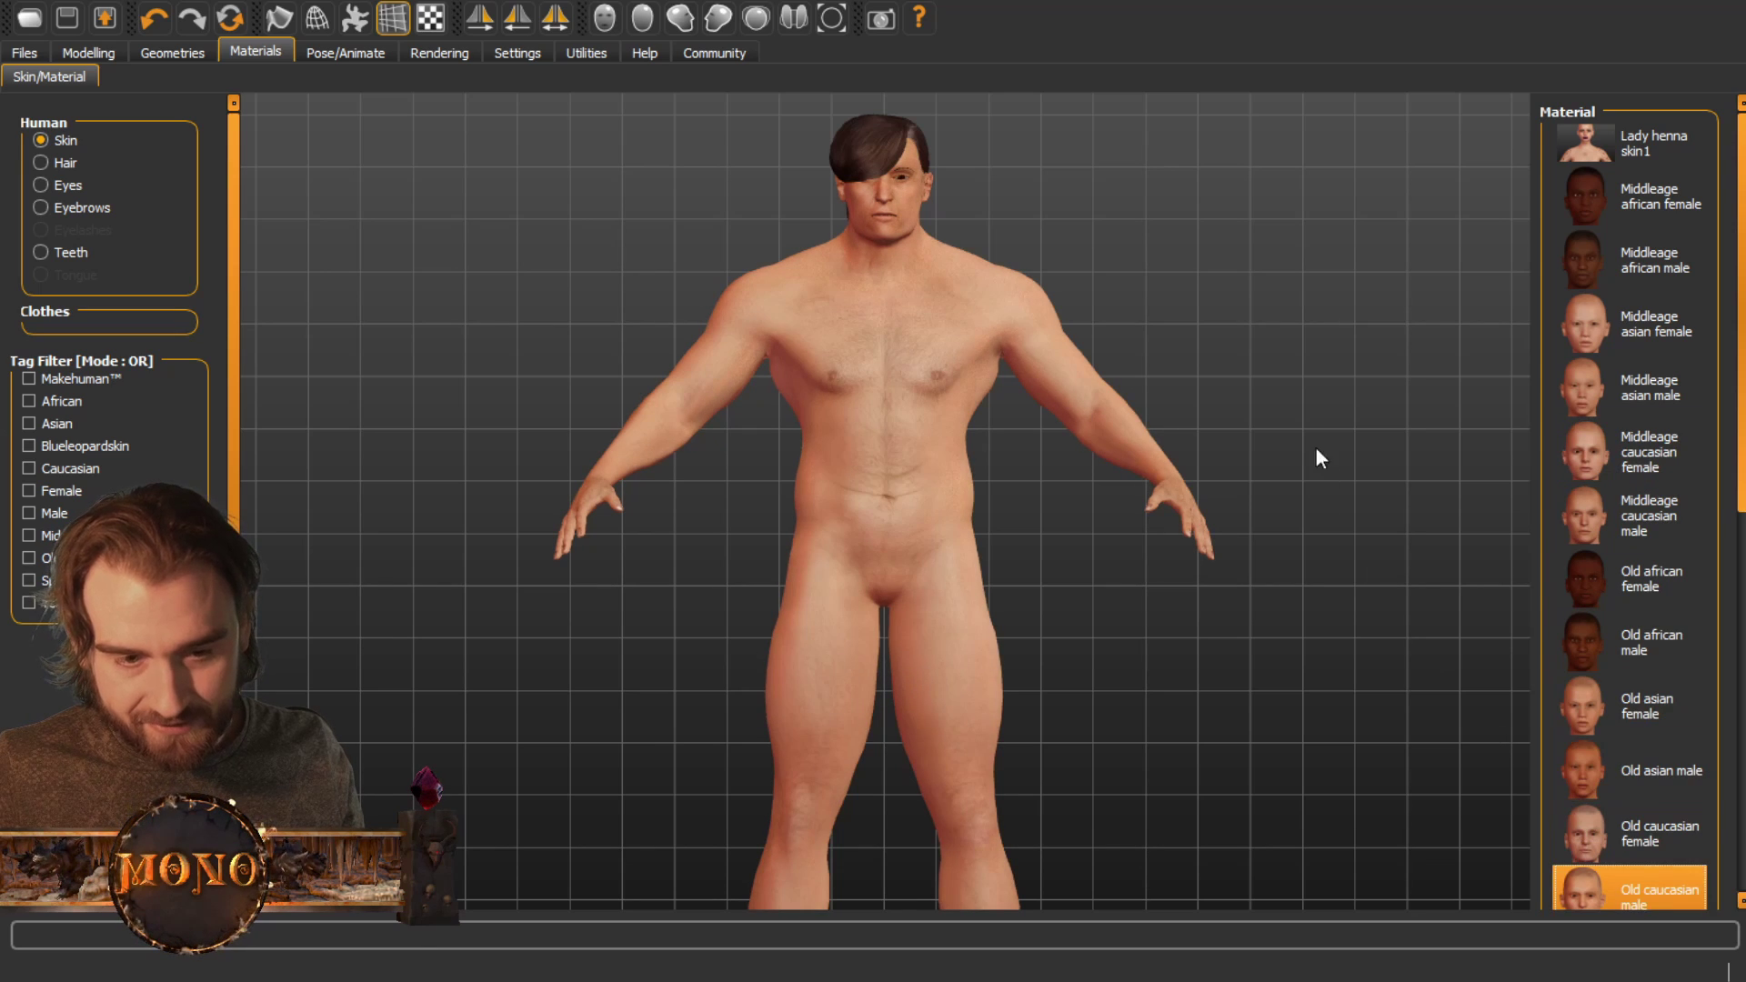
pyautogui.scroll(2, 1617, 412)
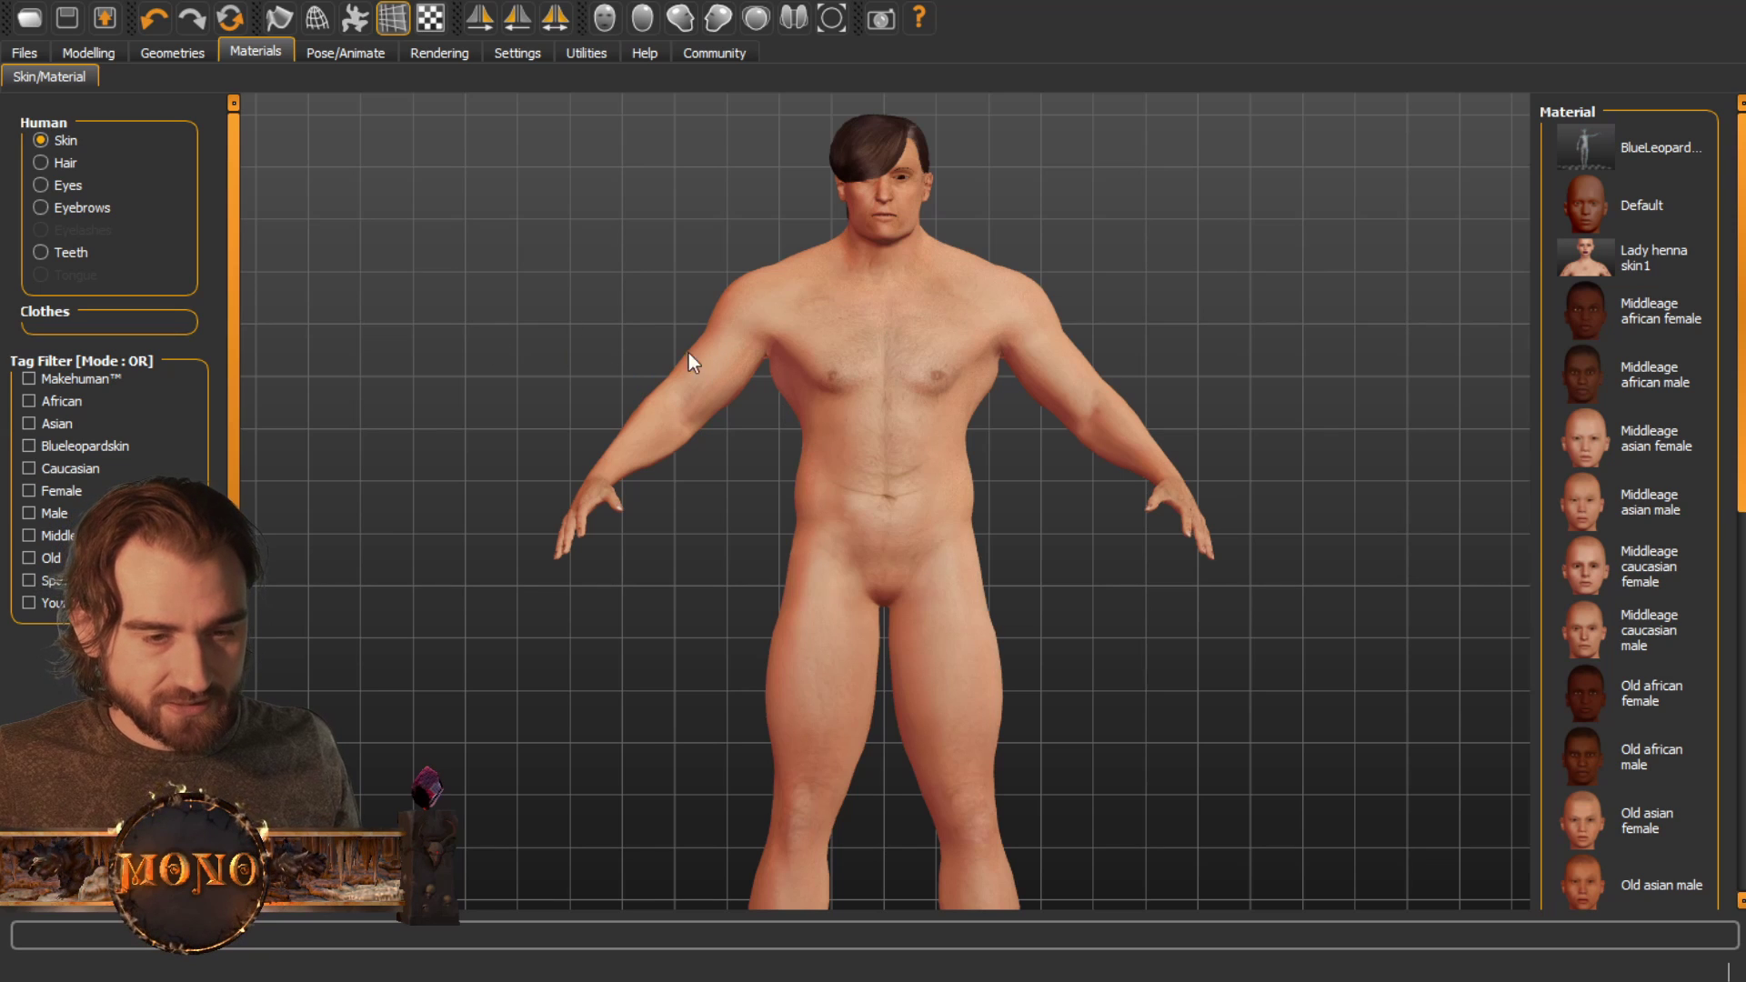
# Open the character's export settings and choose Filmbox (fbx) as the mesh format
pyautogui.click(172, 52)
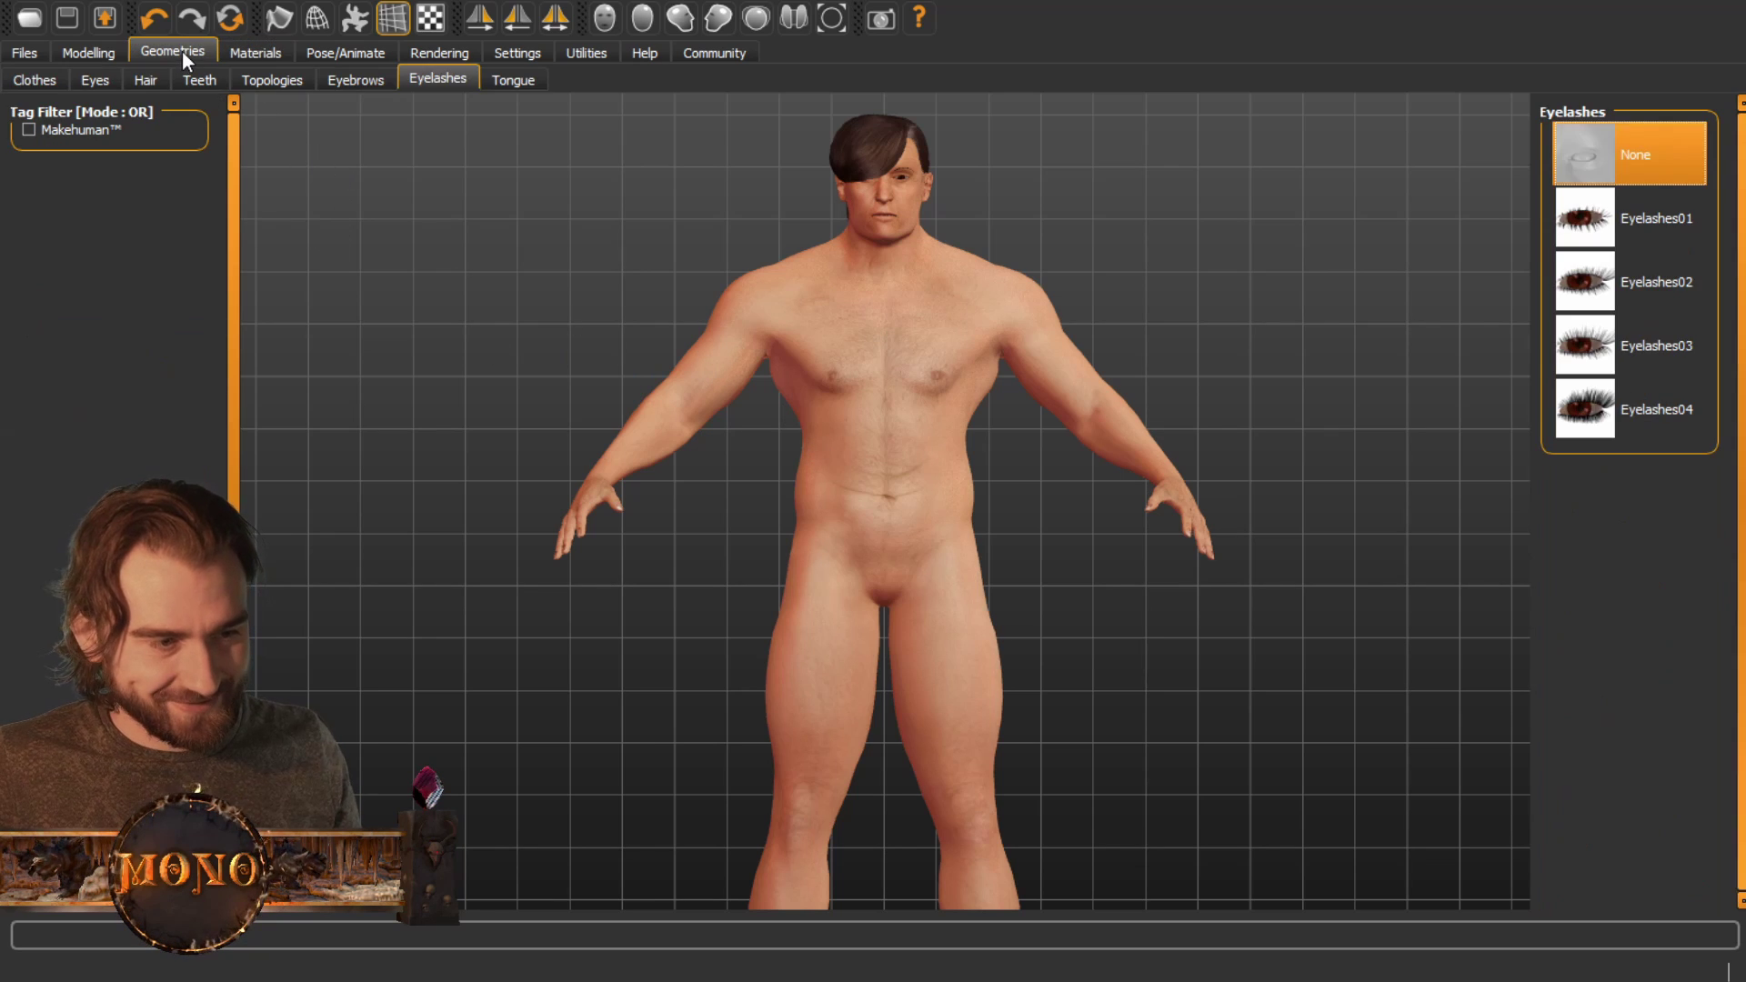
pyautogui.click(96, 53)
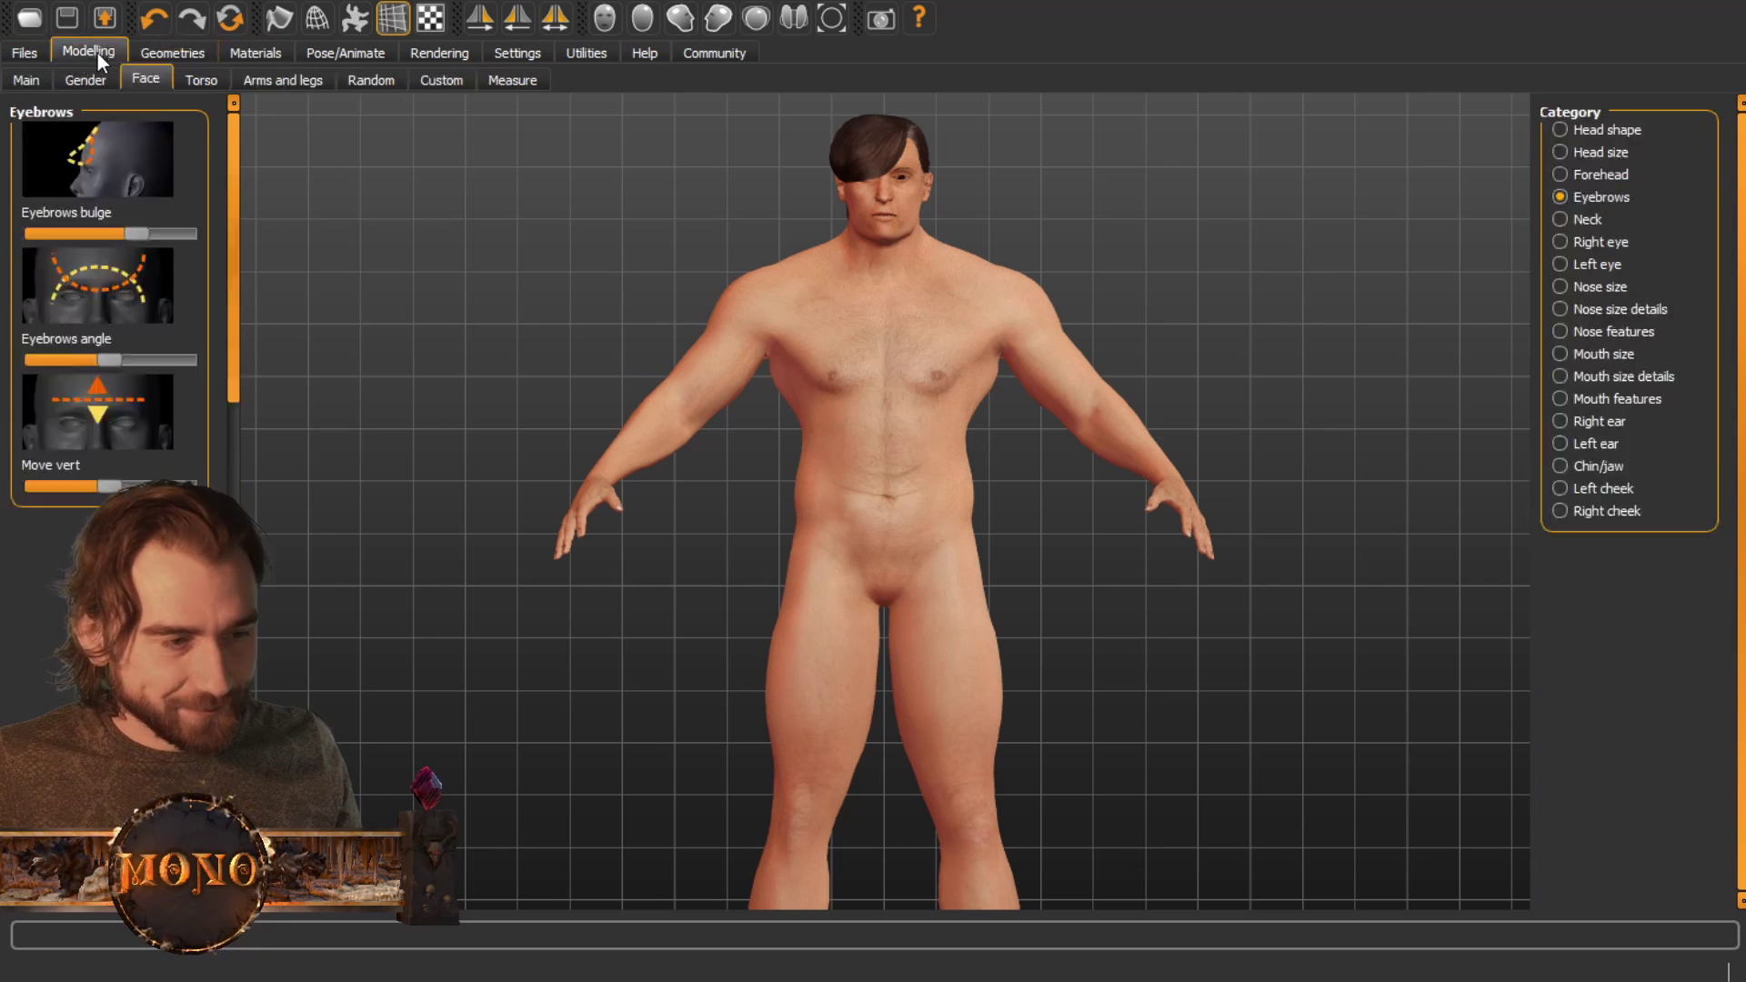
pyautogui.click(25, 51)
pyautogui.click(139, 81)
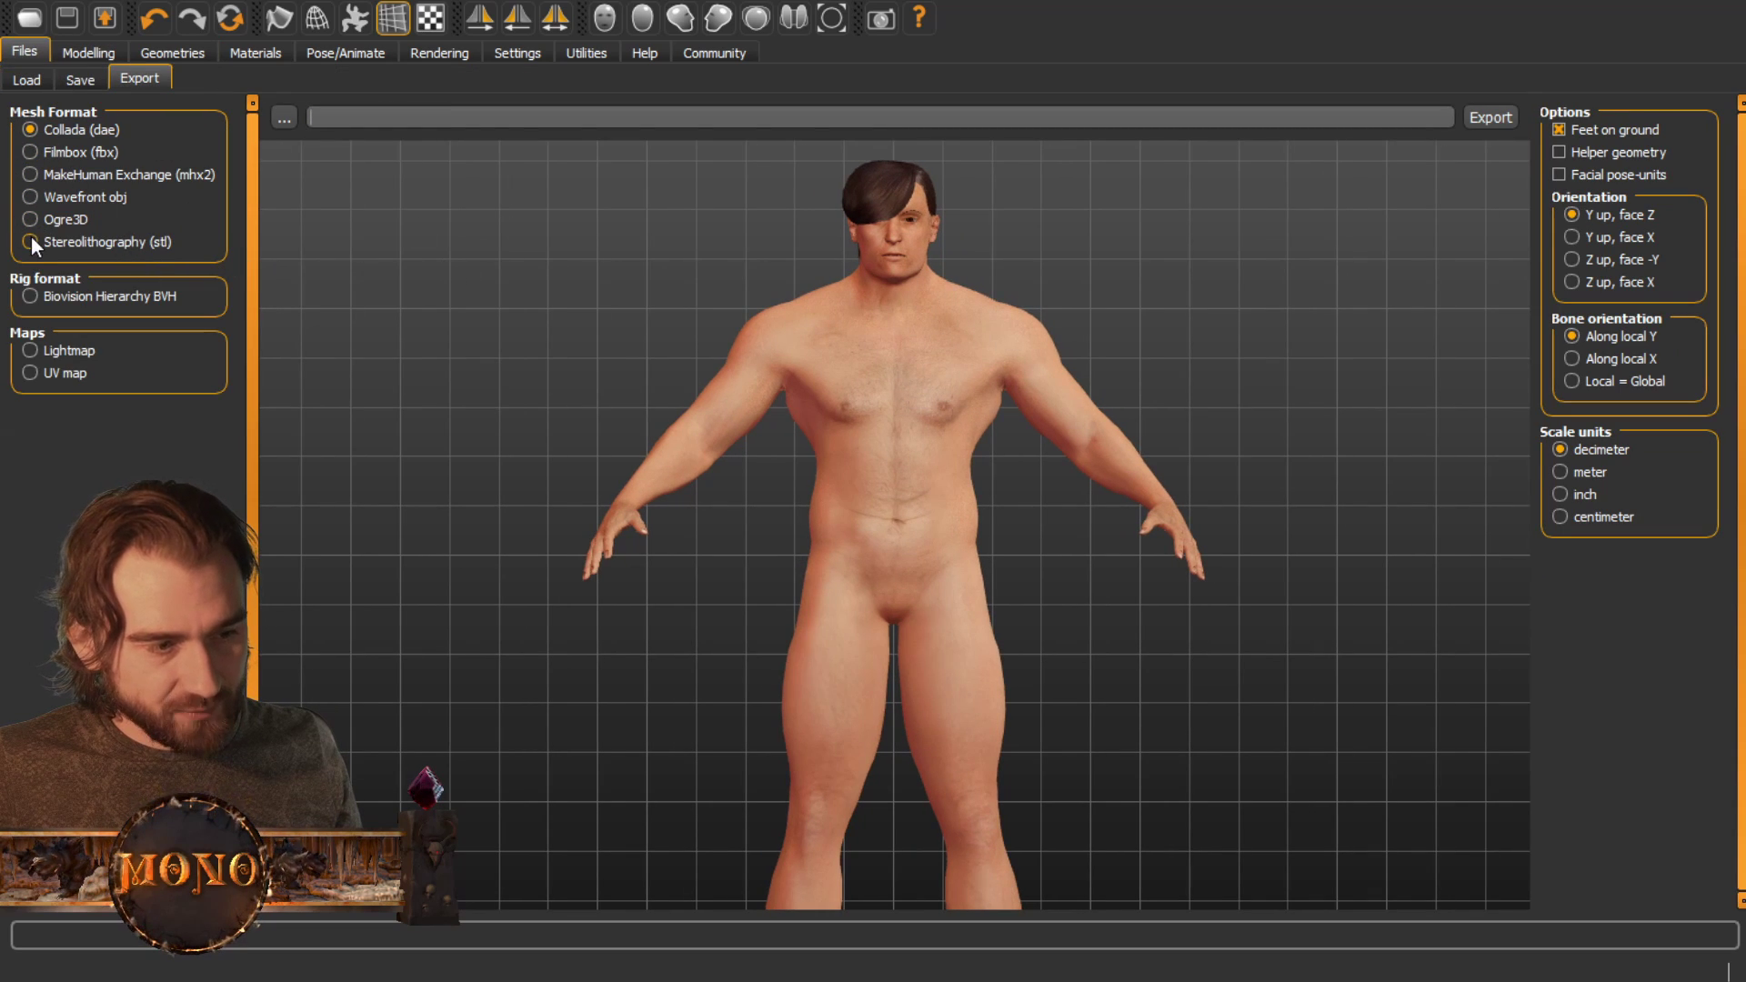
pyautogui.click(32, 173)
pyautogui.click(33, 151)
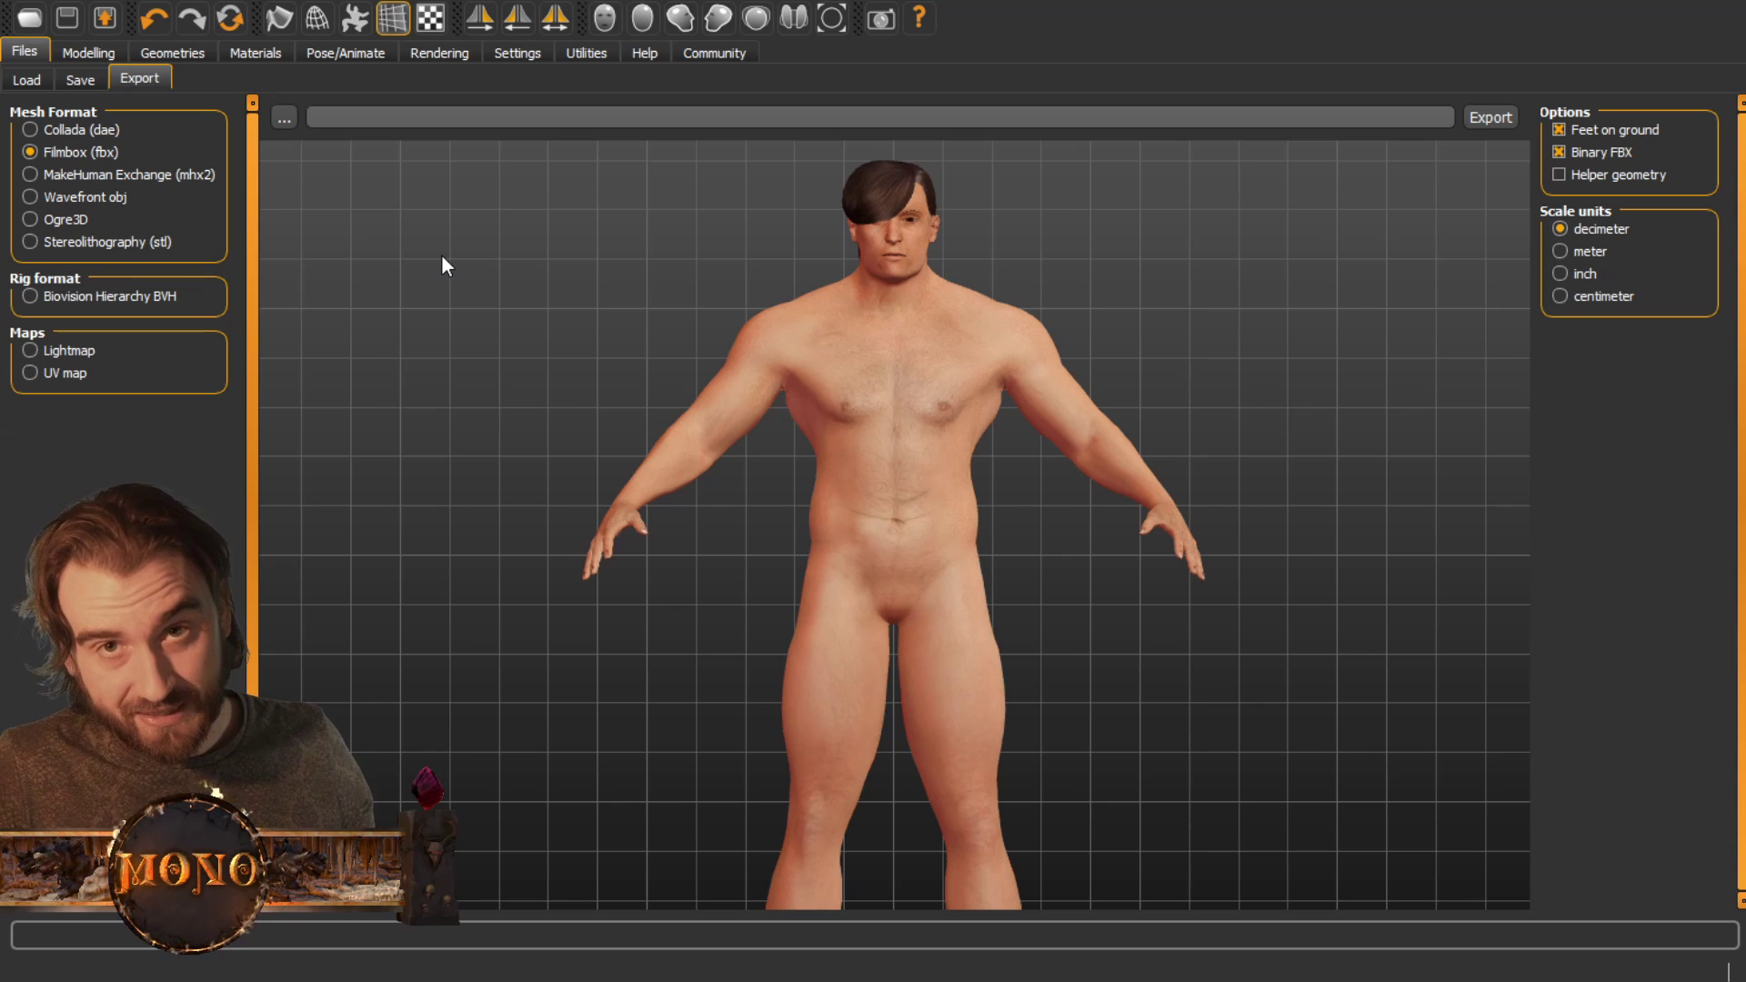
# Try the MakeHuman Exchange (mhx2) mesh format for comparison and return to Filmbox (fbx)
pyautogui.click(36, 176)
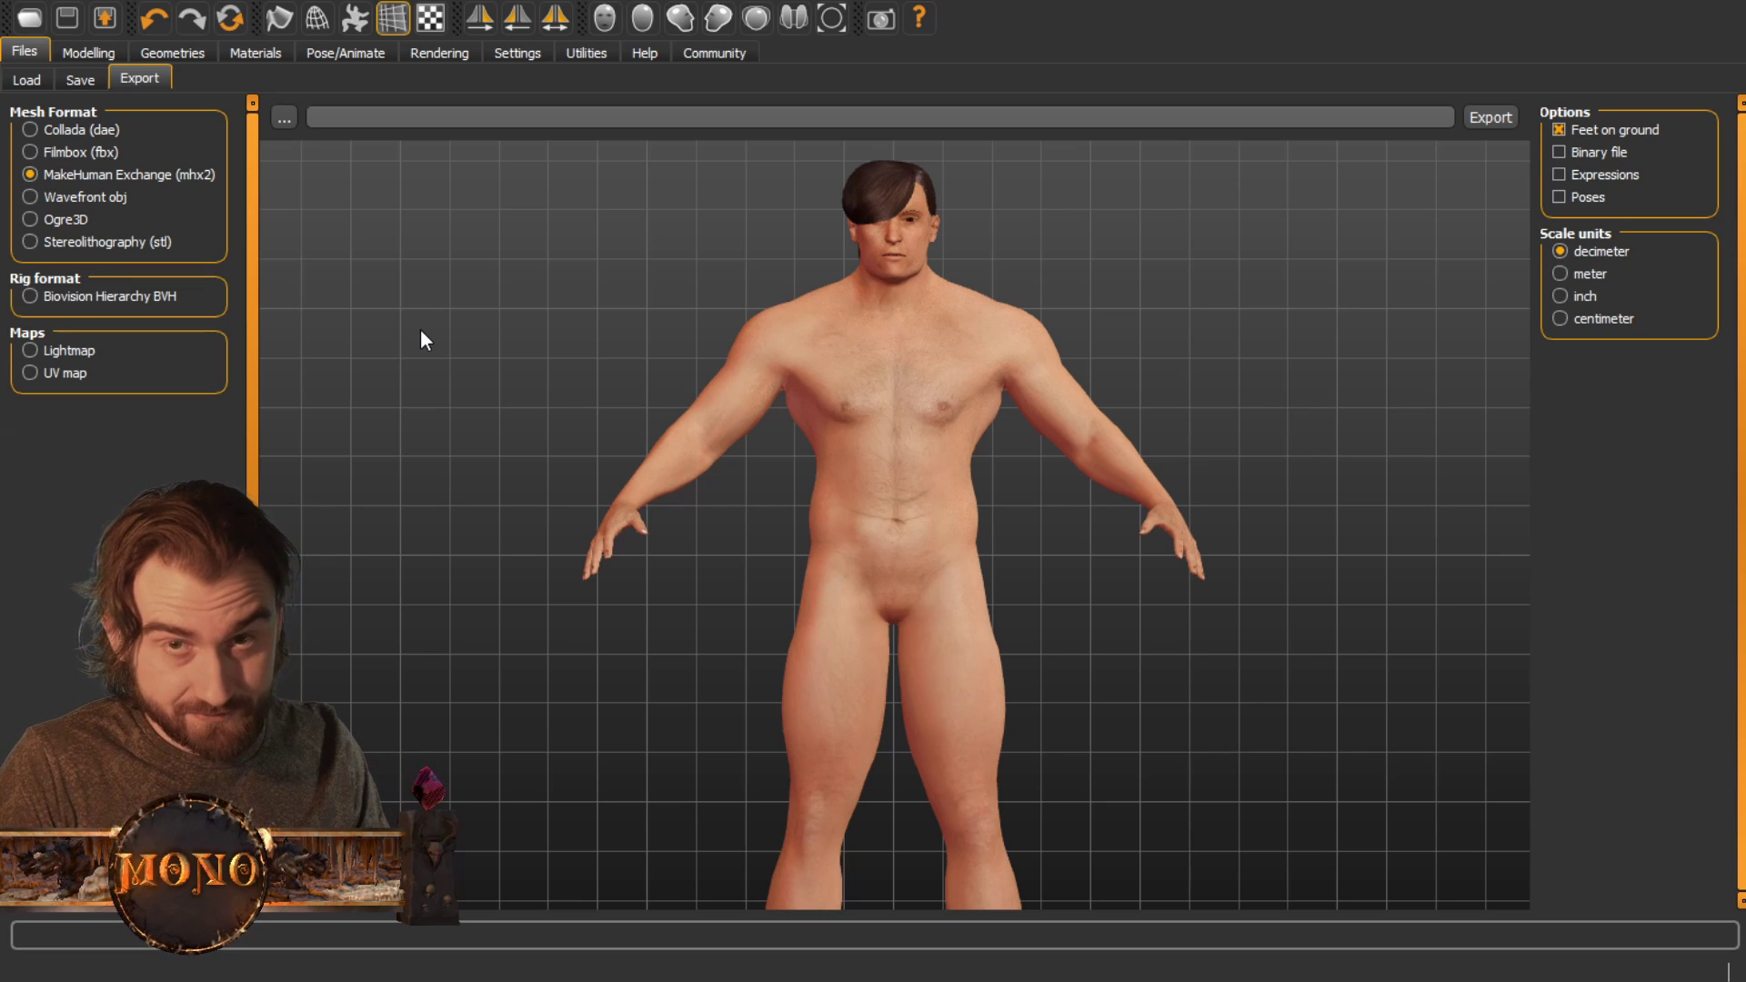
pyautogui.click(49, 151)
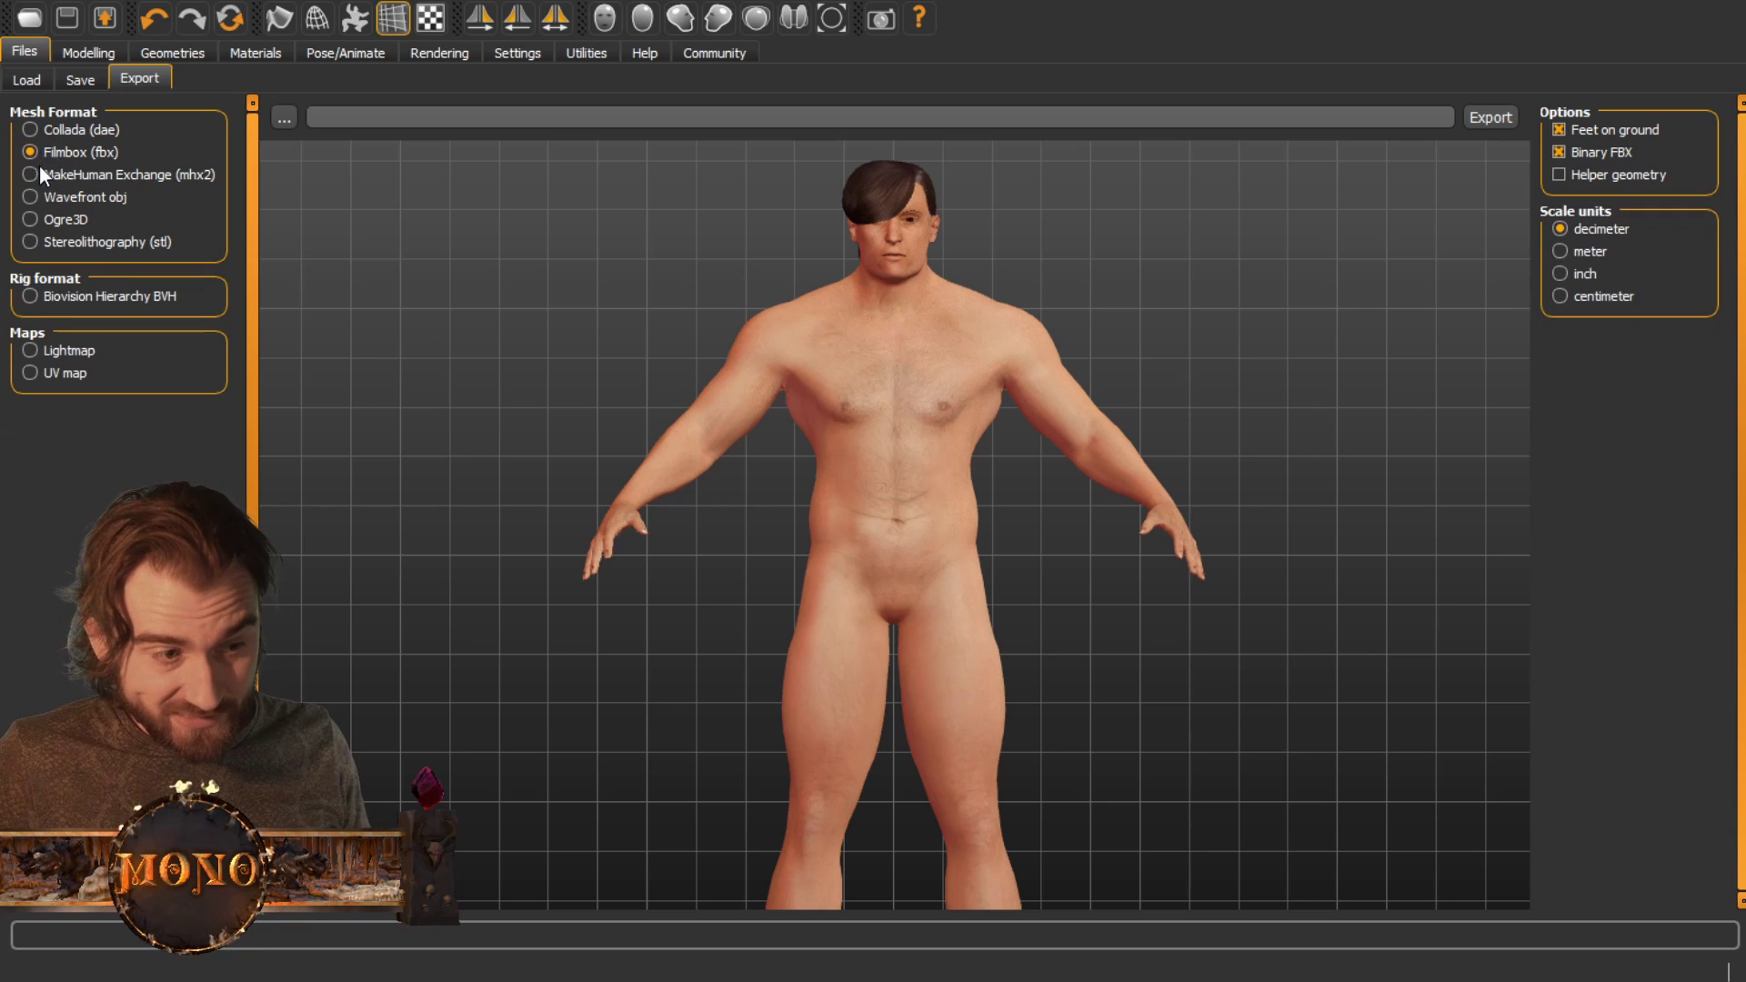
pyautogui.click(40, 168)
pyautogui.click(39, 151)
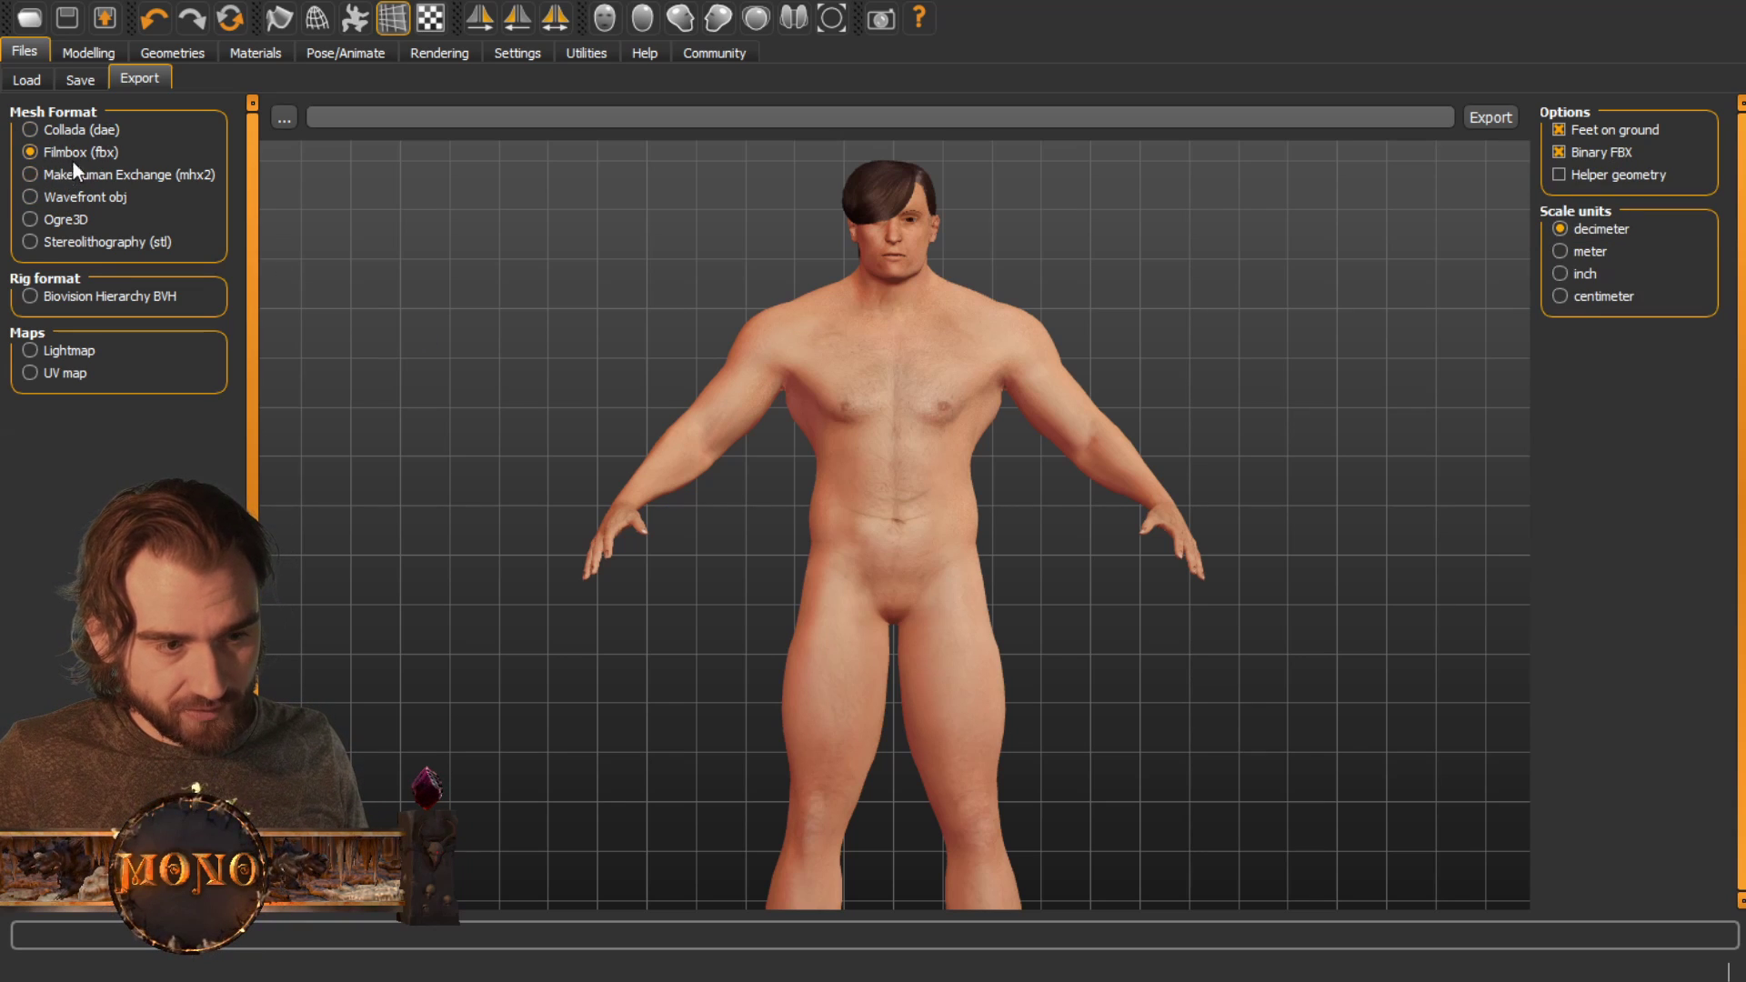
pyautogui.click(259, 49)
pyautogui.click(210, 50)
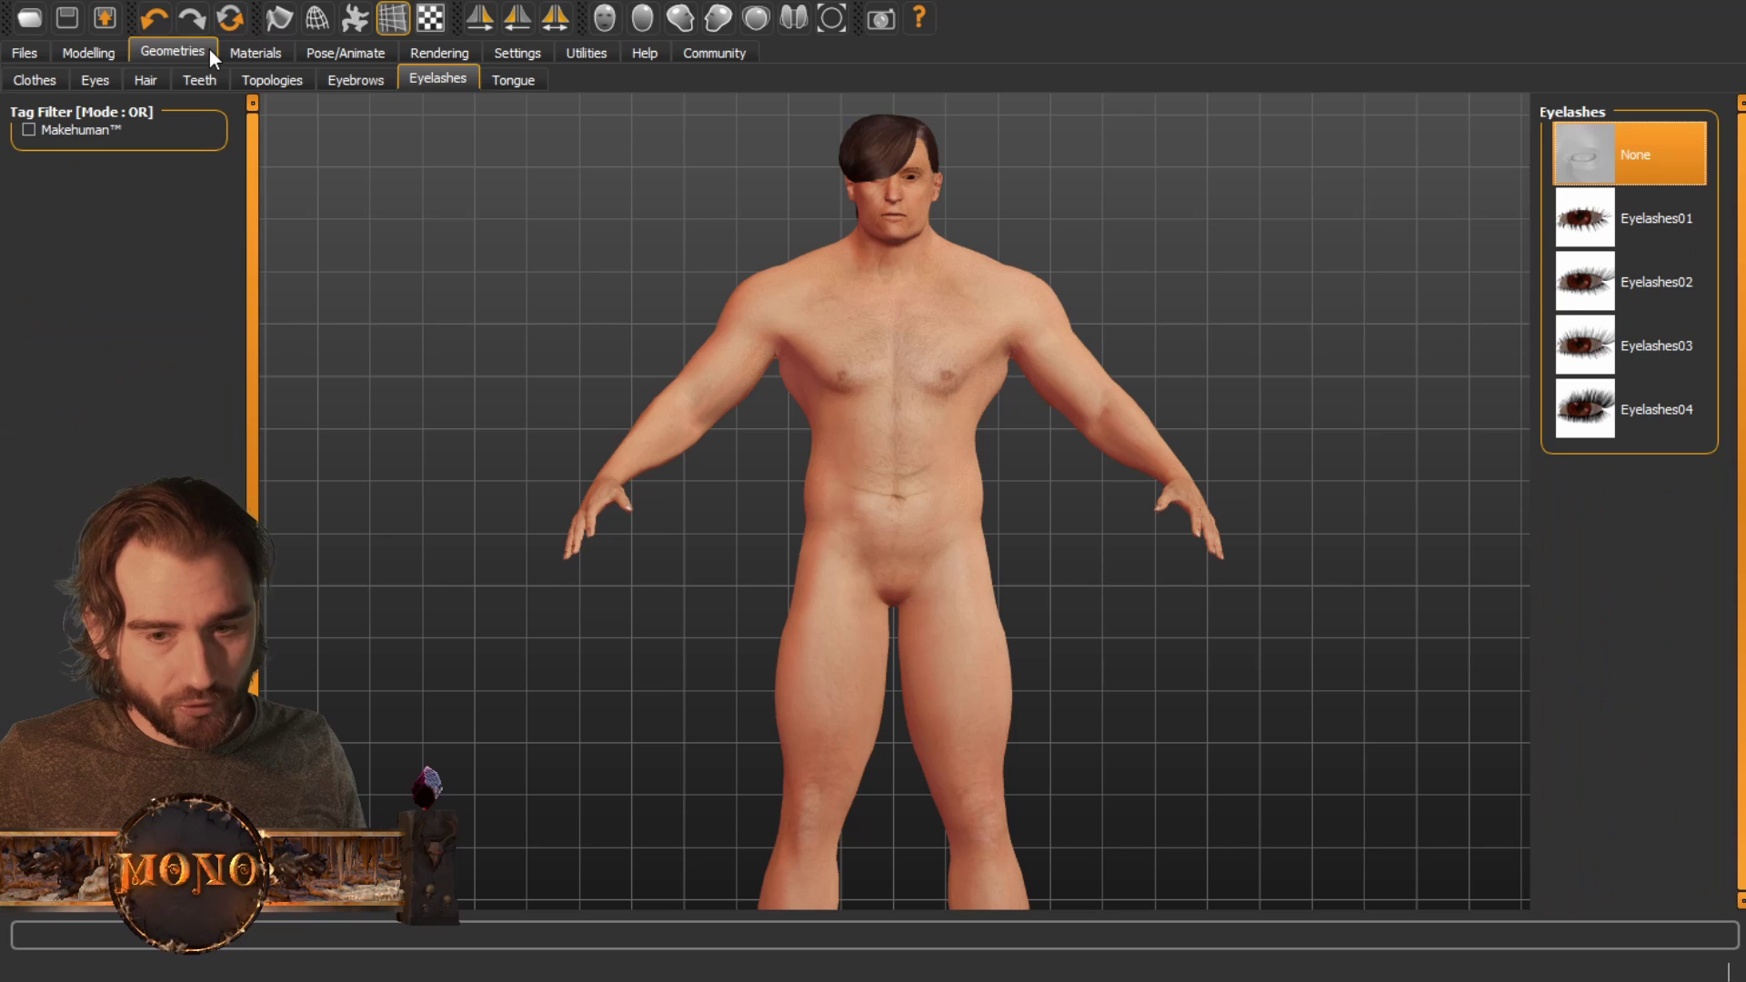
pyautogui.click(30, 49)
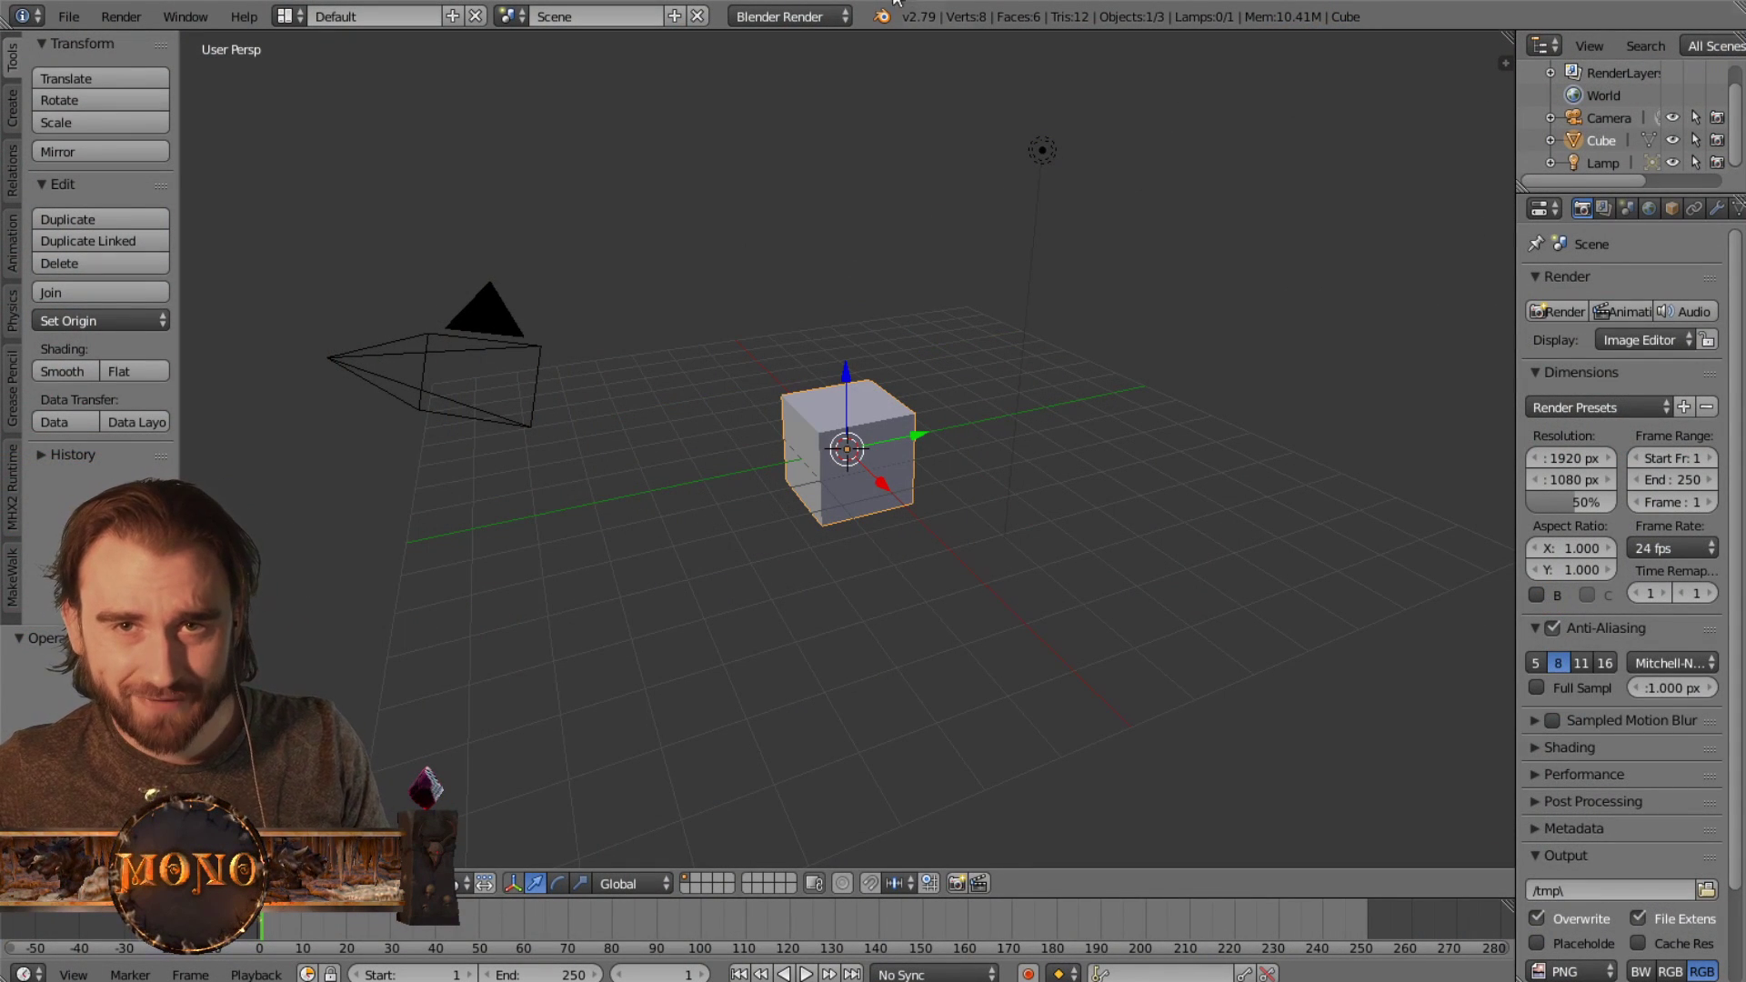
# Switch to Blender and show the 3D view's properties sidebar down to the Make Clothes and Make Target settings
pyautogui.moveTo(848, 282); pyautogui.dragTo(1385, 575, button='middle')
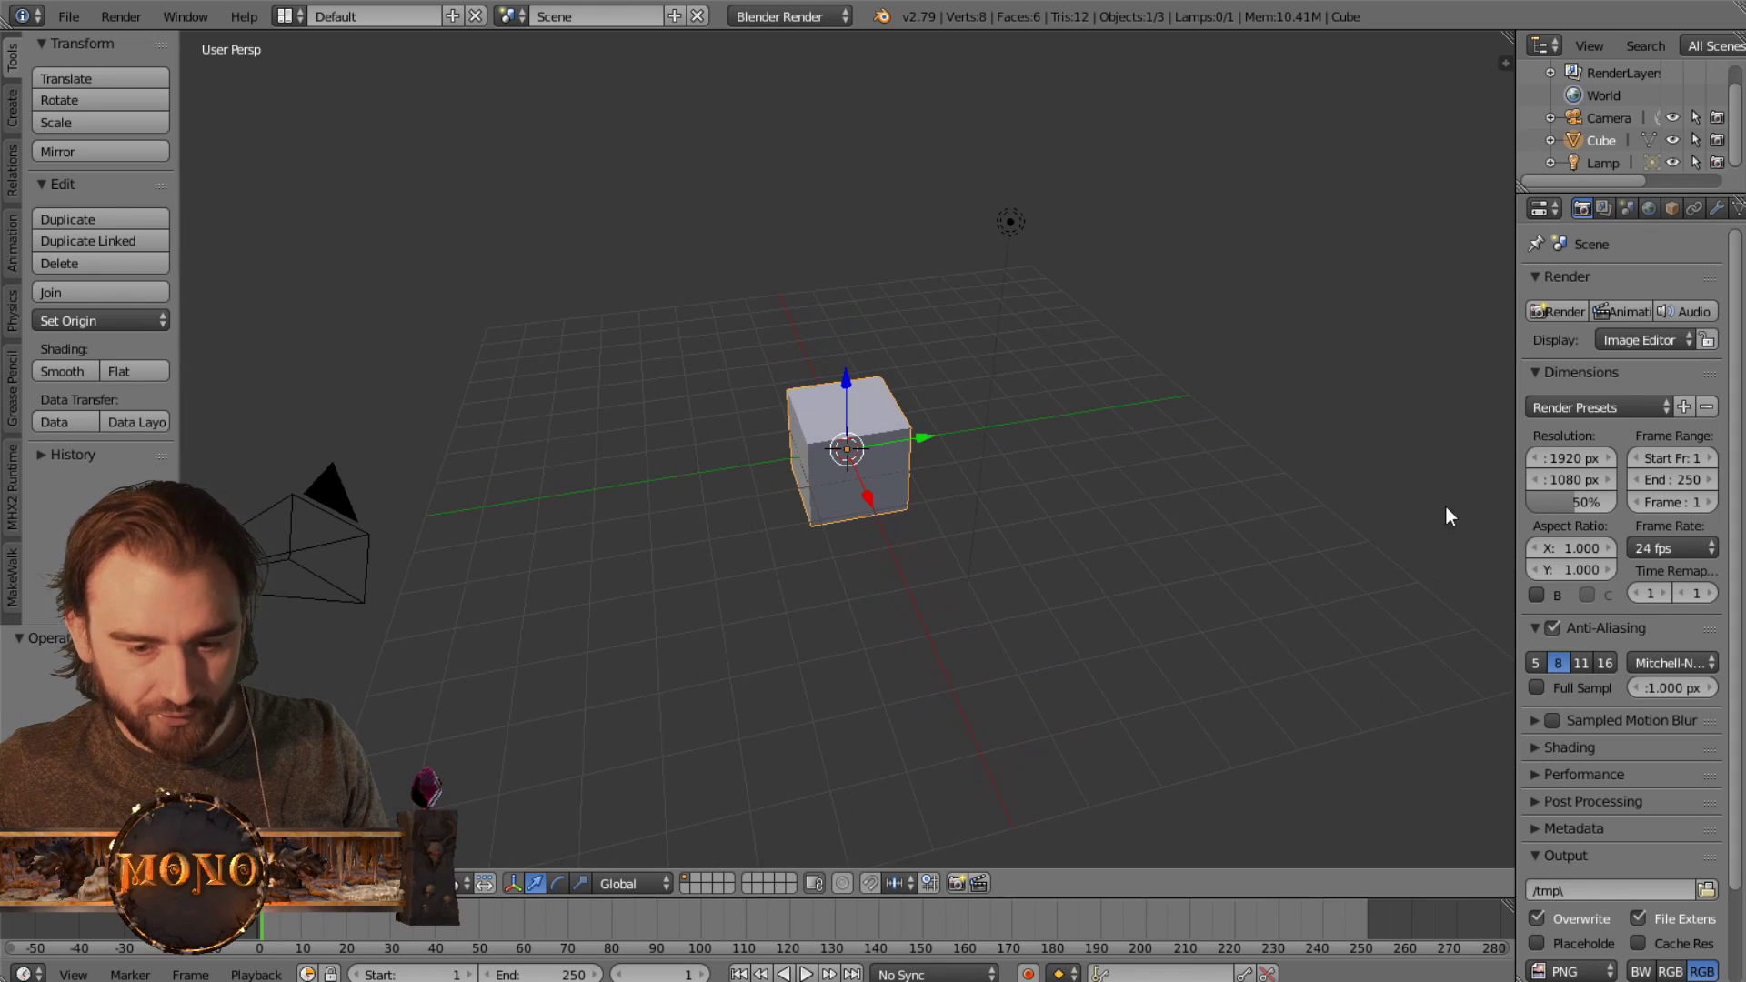
pyautogui.click(1505, 63)
pyautogui.scroll(-10, 1411, 531)
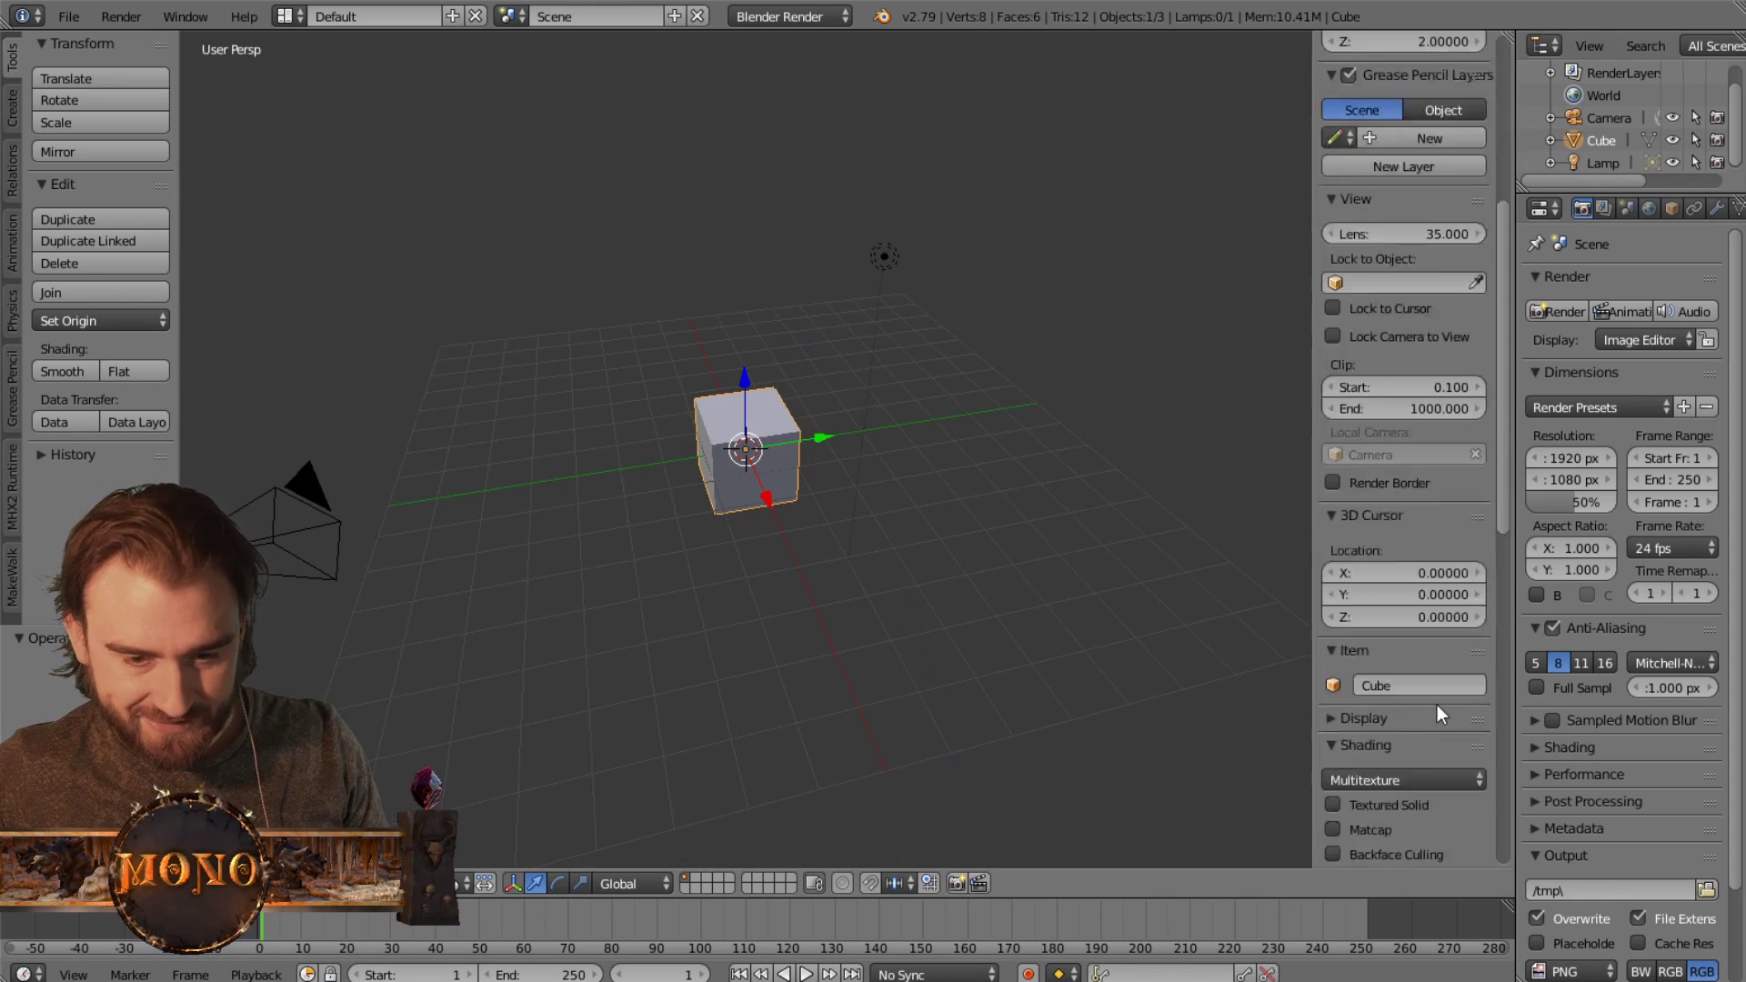
pyautogui.scroll(-15, 1437, 706)
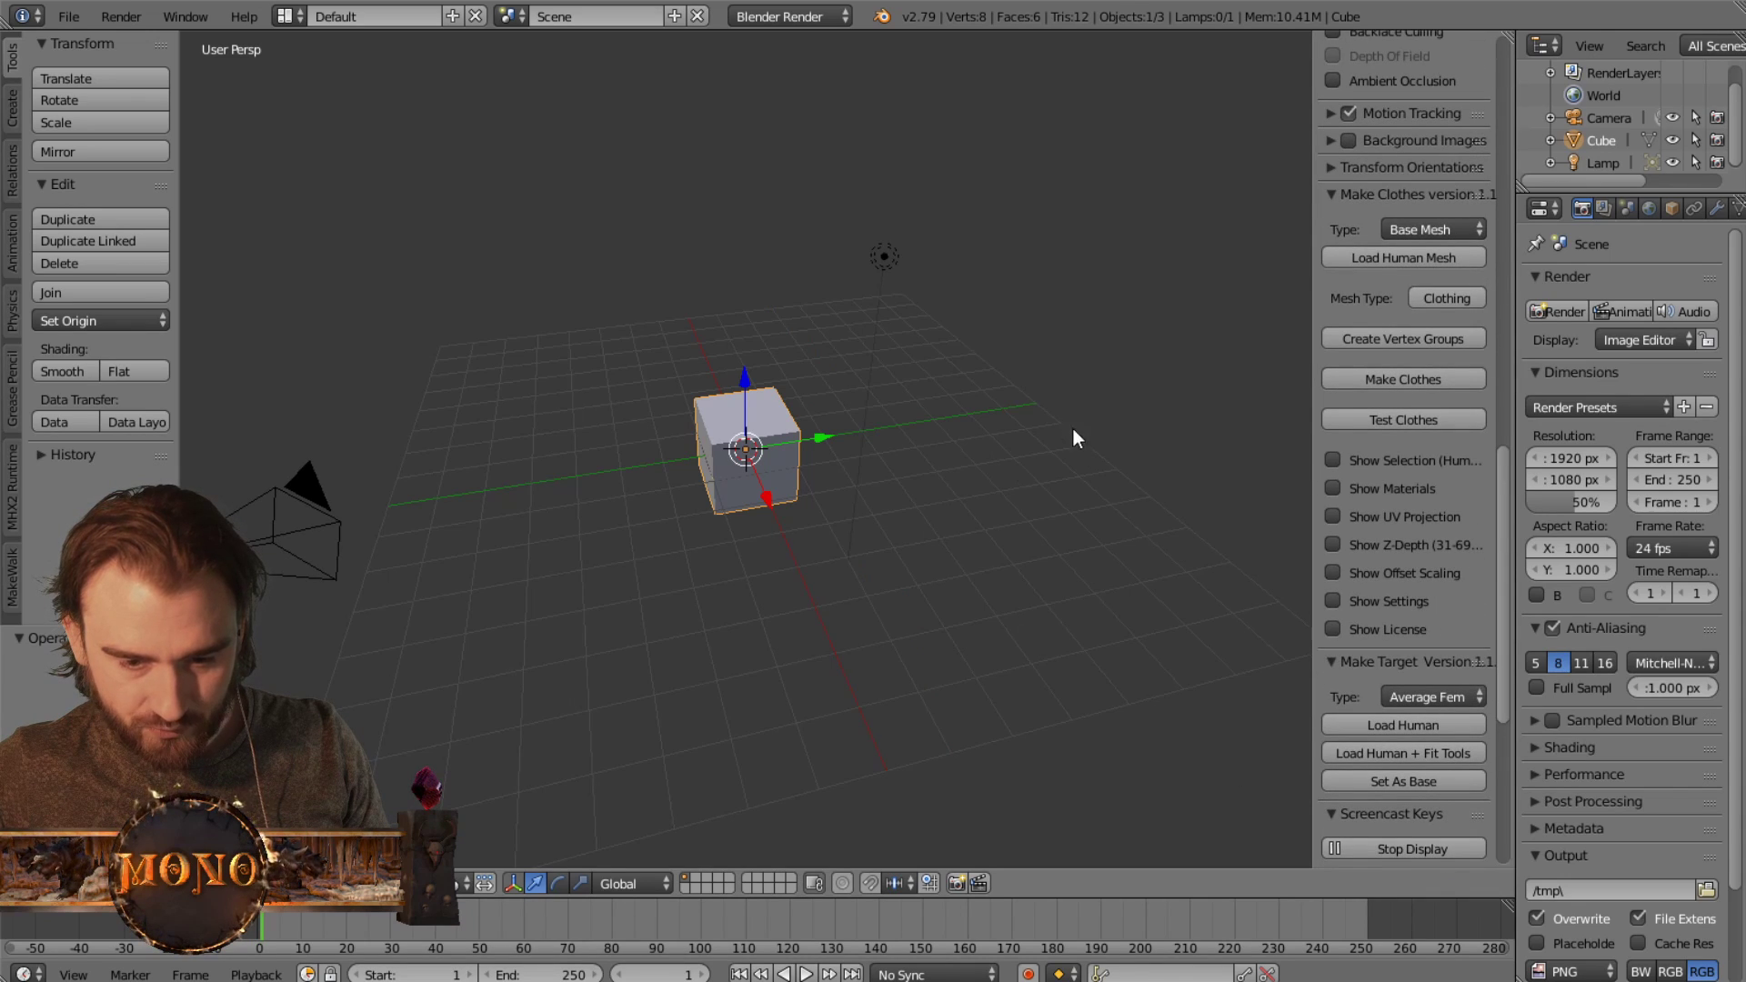
pyautogui.moveTo(1074, 428); pyautogui.dragTo(886, 389, button='middle')
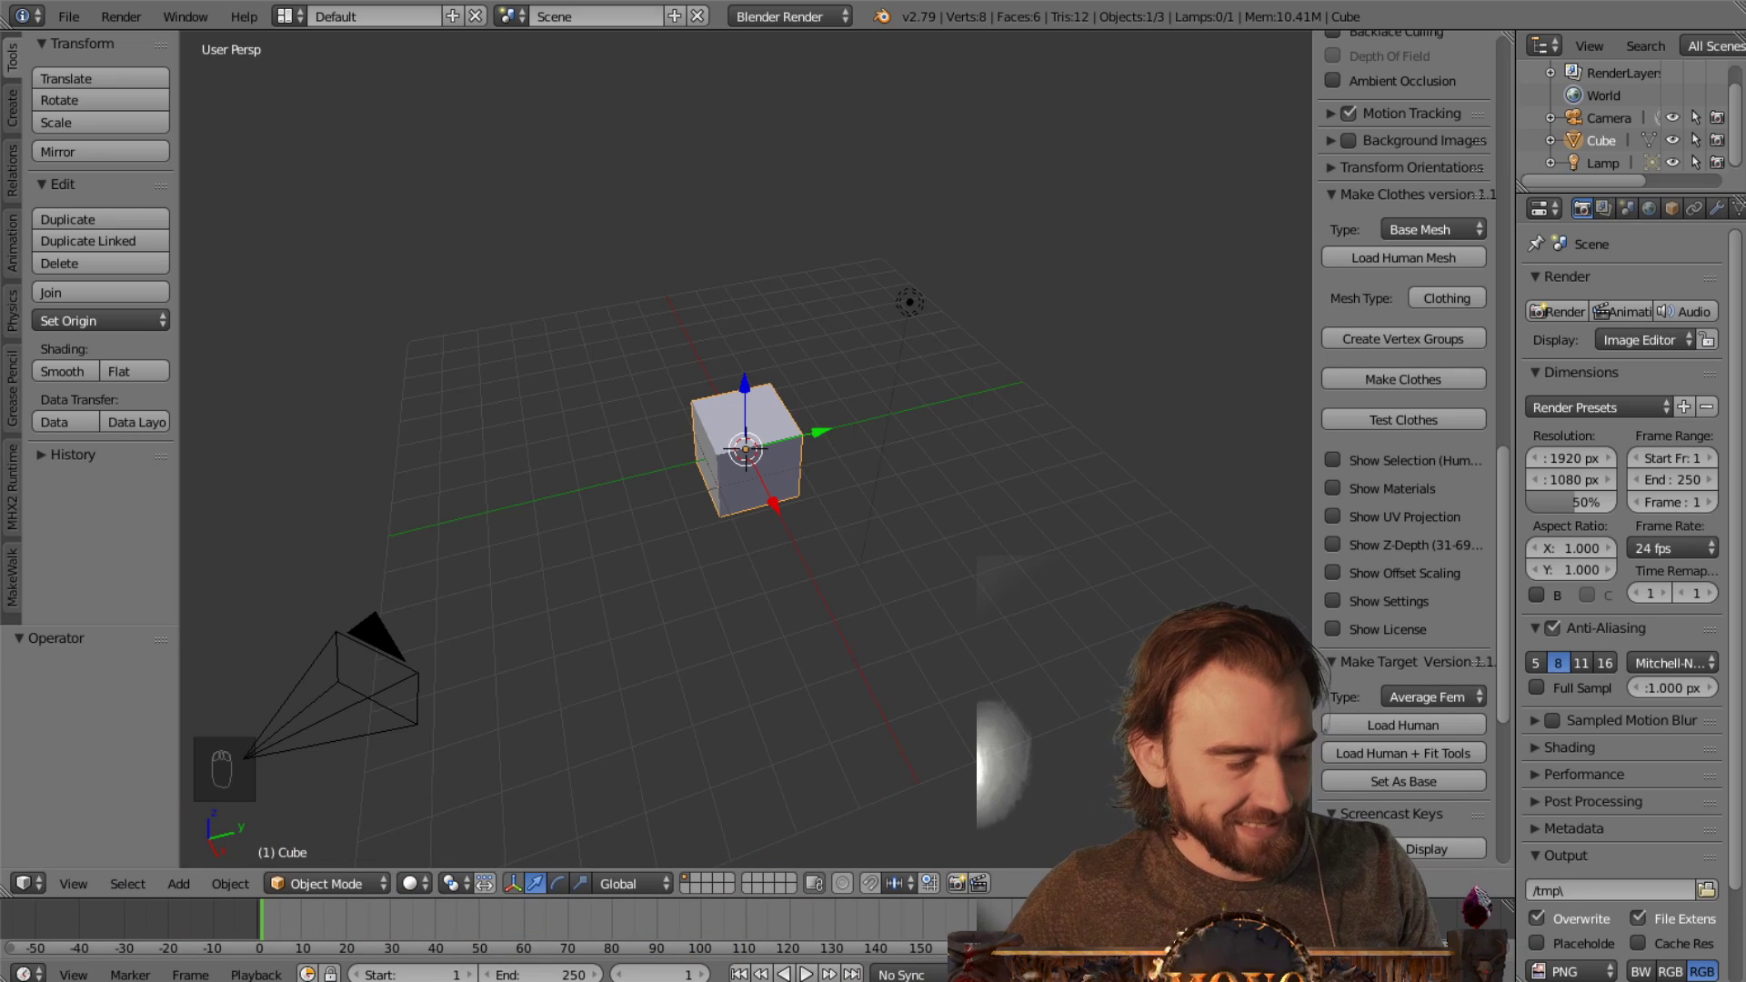
pyautogui.moveTo(580, 329); pyautogui.dragTo(533, 222, button='middle')
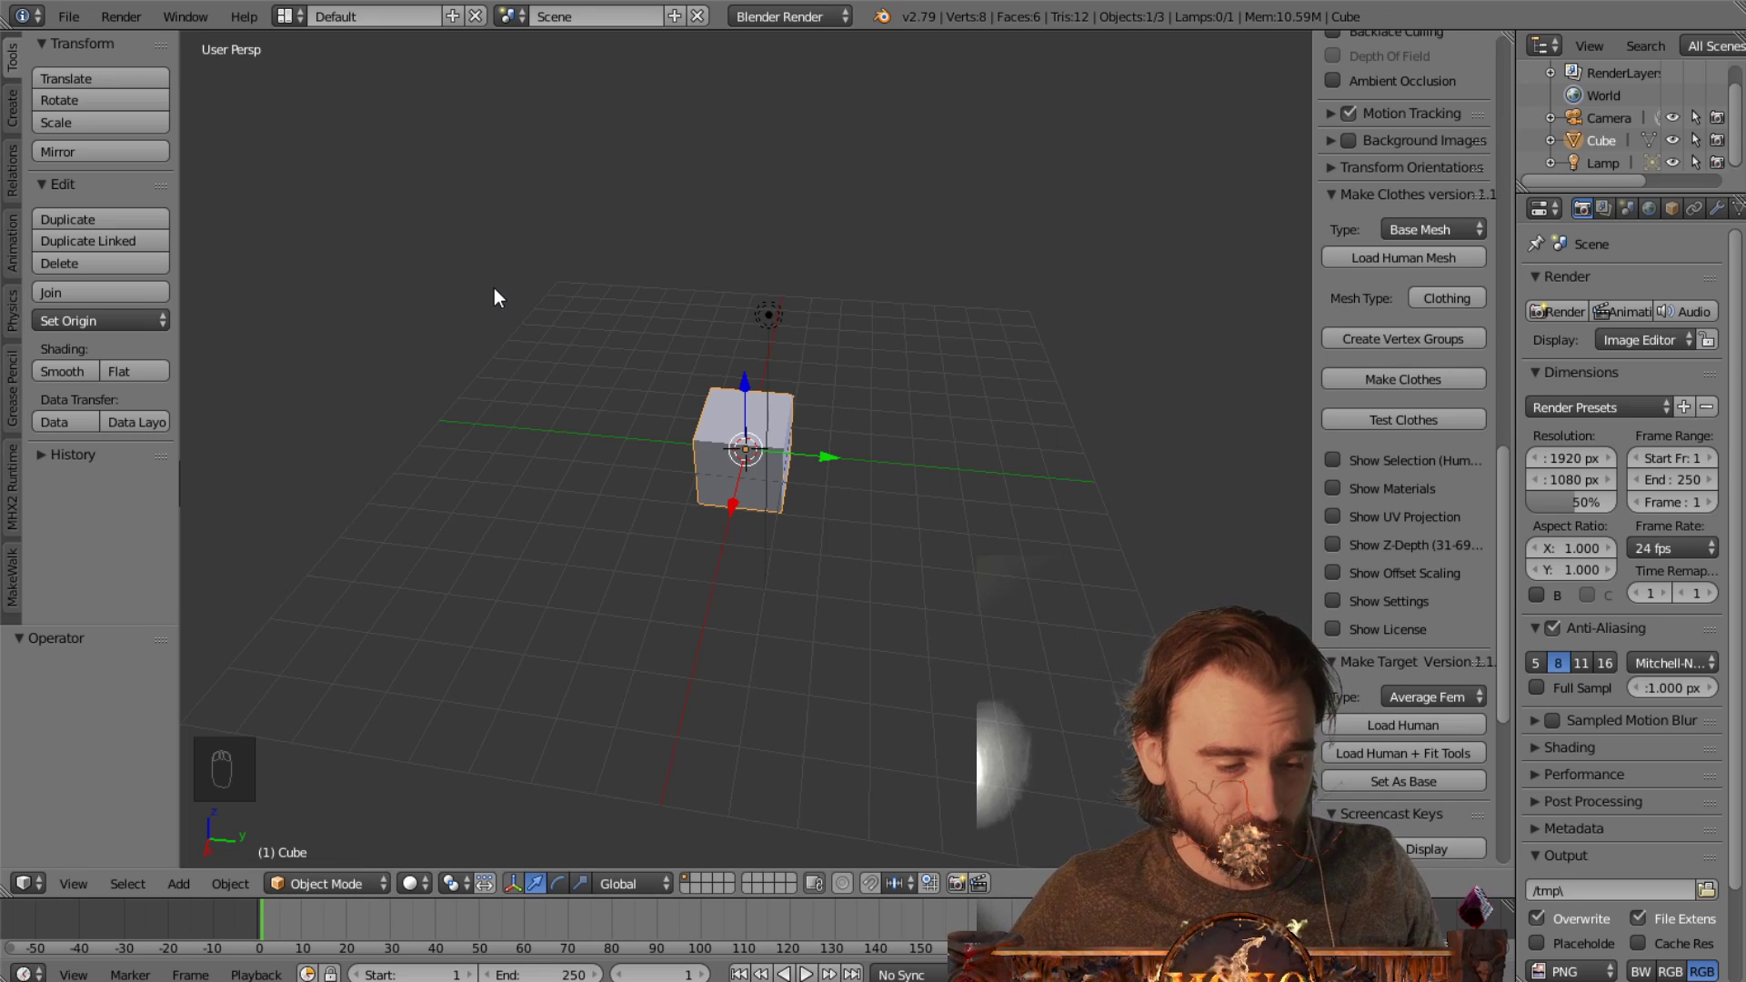
pyautogui.moveTo(498, 291); pyautogui.dragTo(578, 369, button='middle')
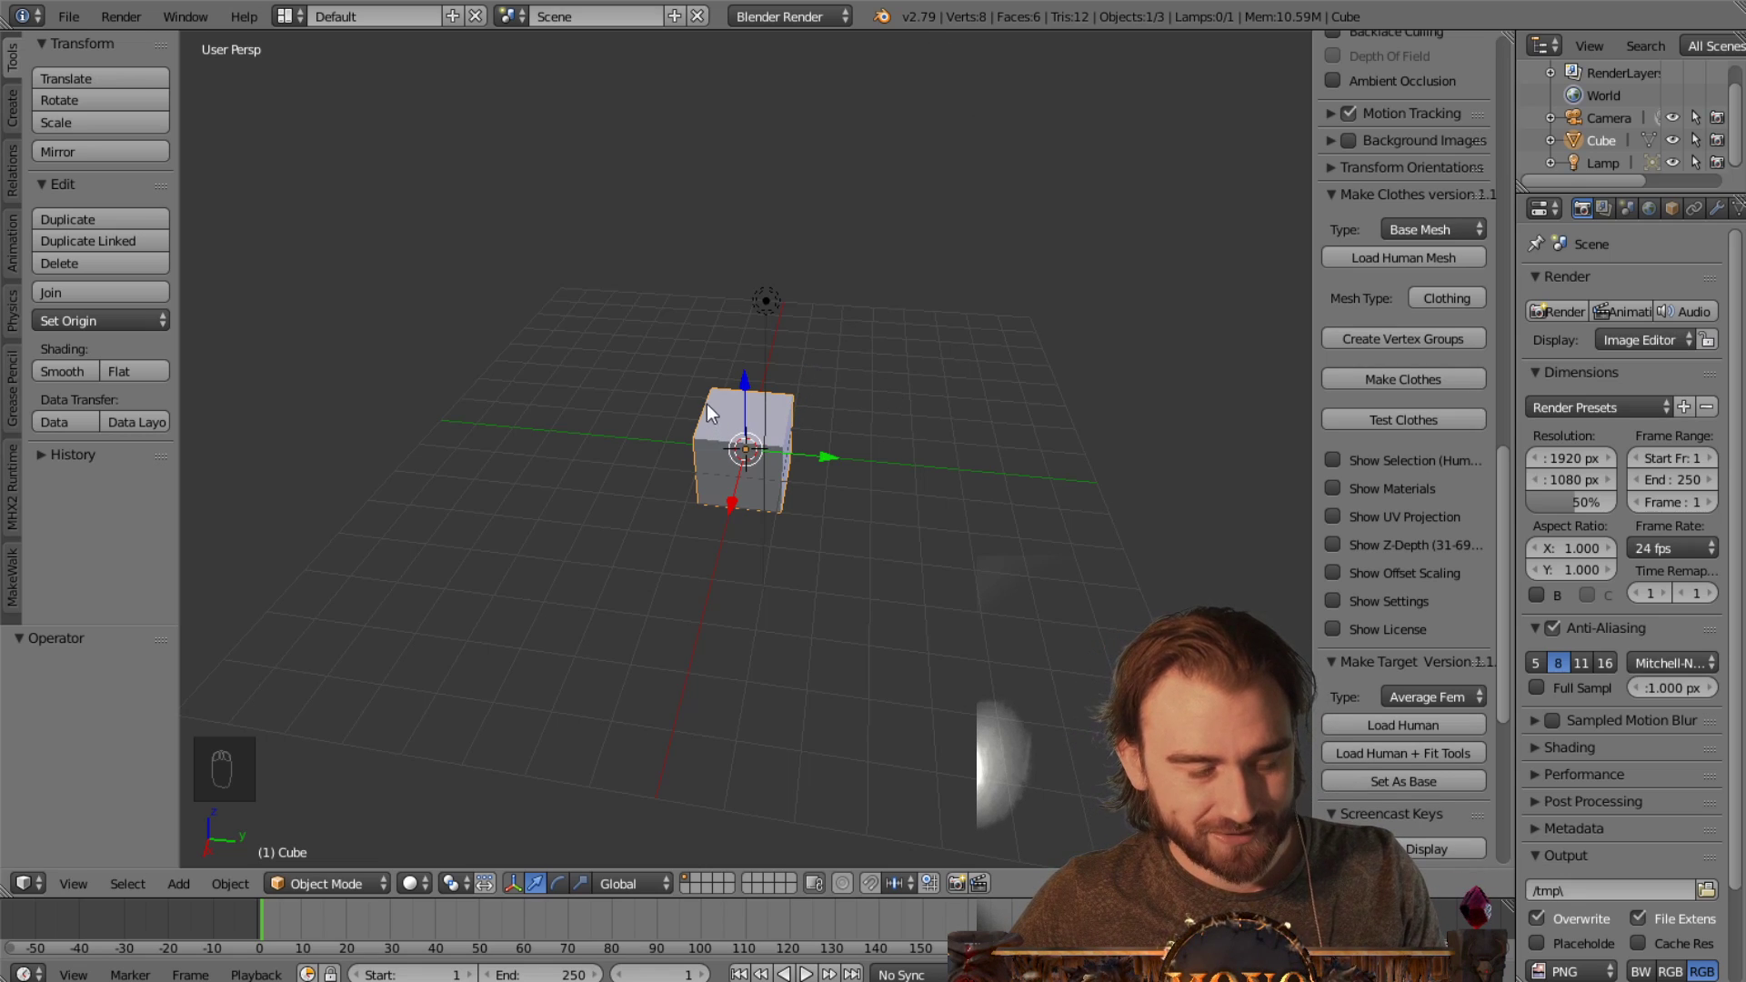
pyautogui.click(357, 874)
pyautogui.click(344, 831)
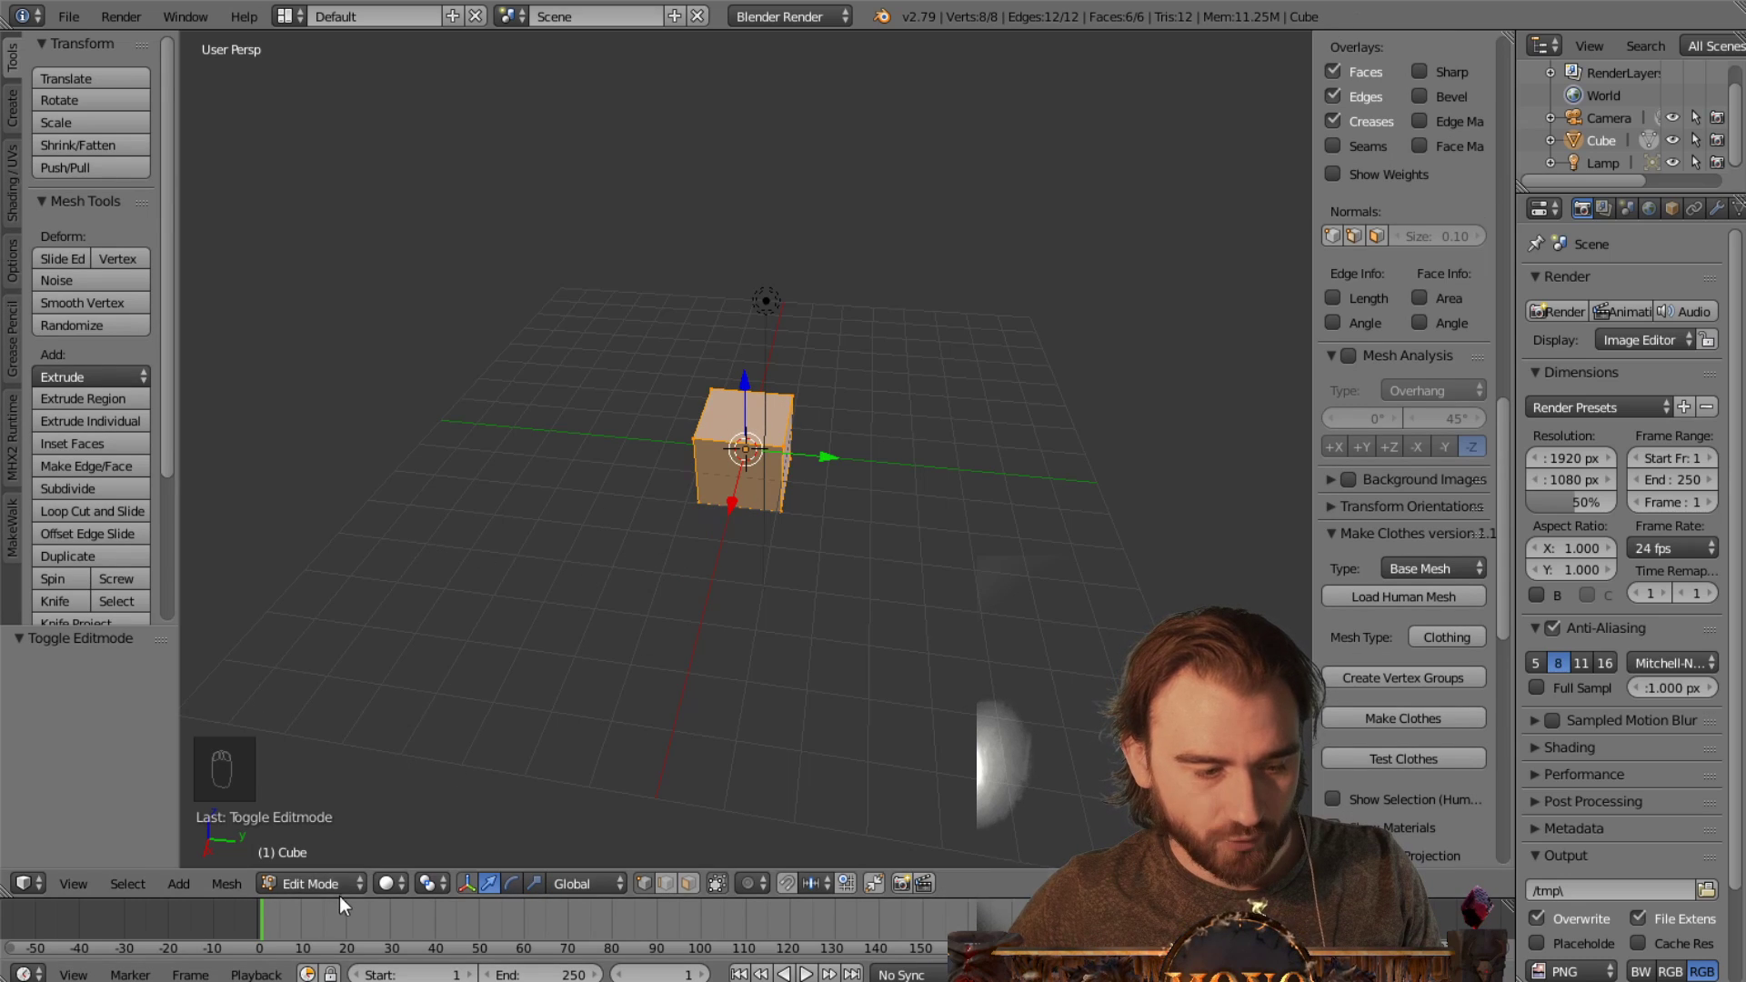
pyautogui.press('Delete')
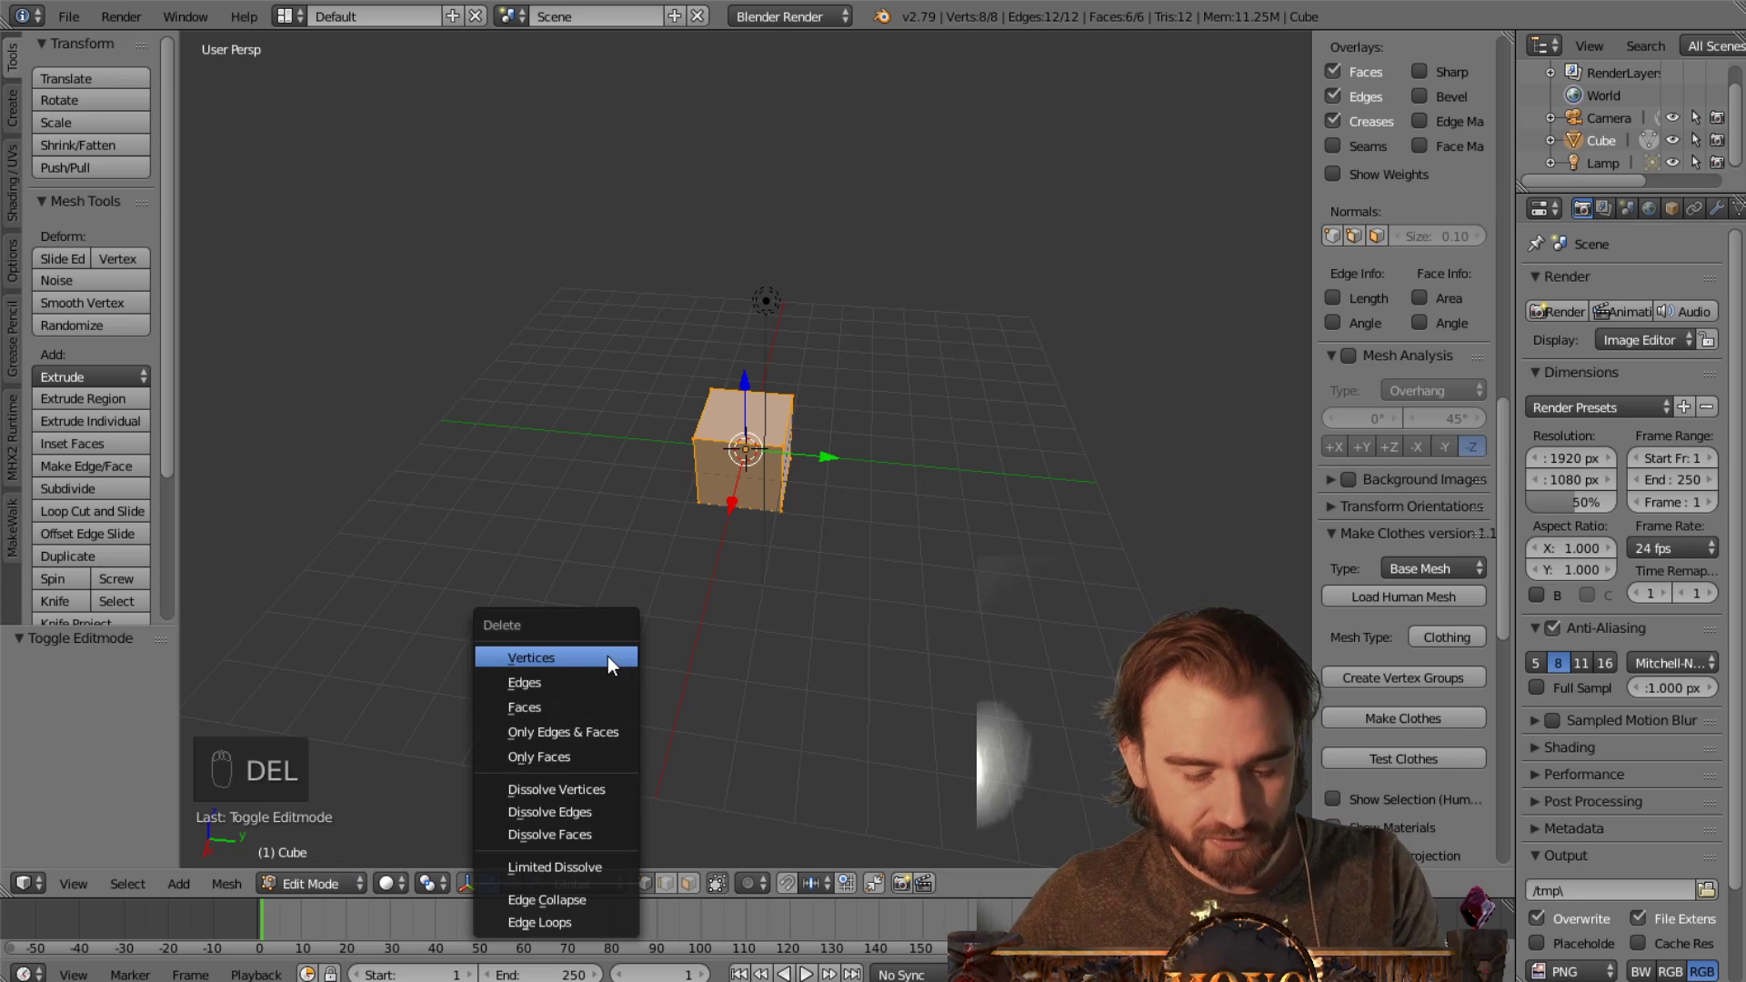
pyautogui.click(331, 880)
pyautogui.click(349, 851)
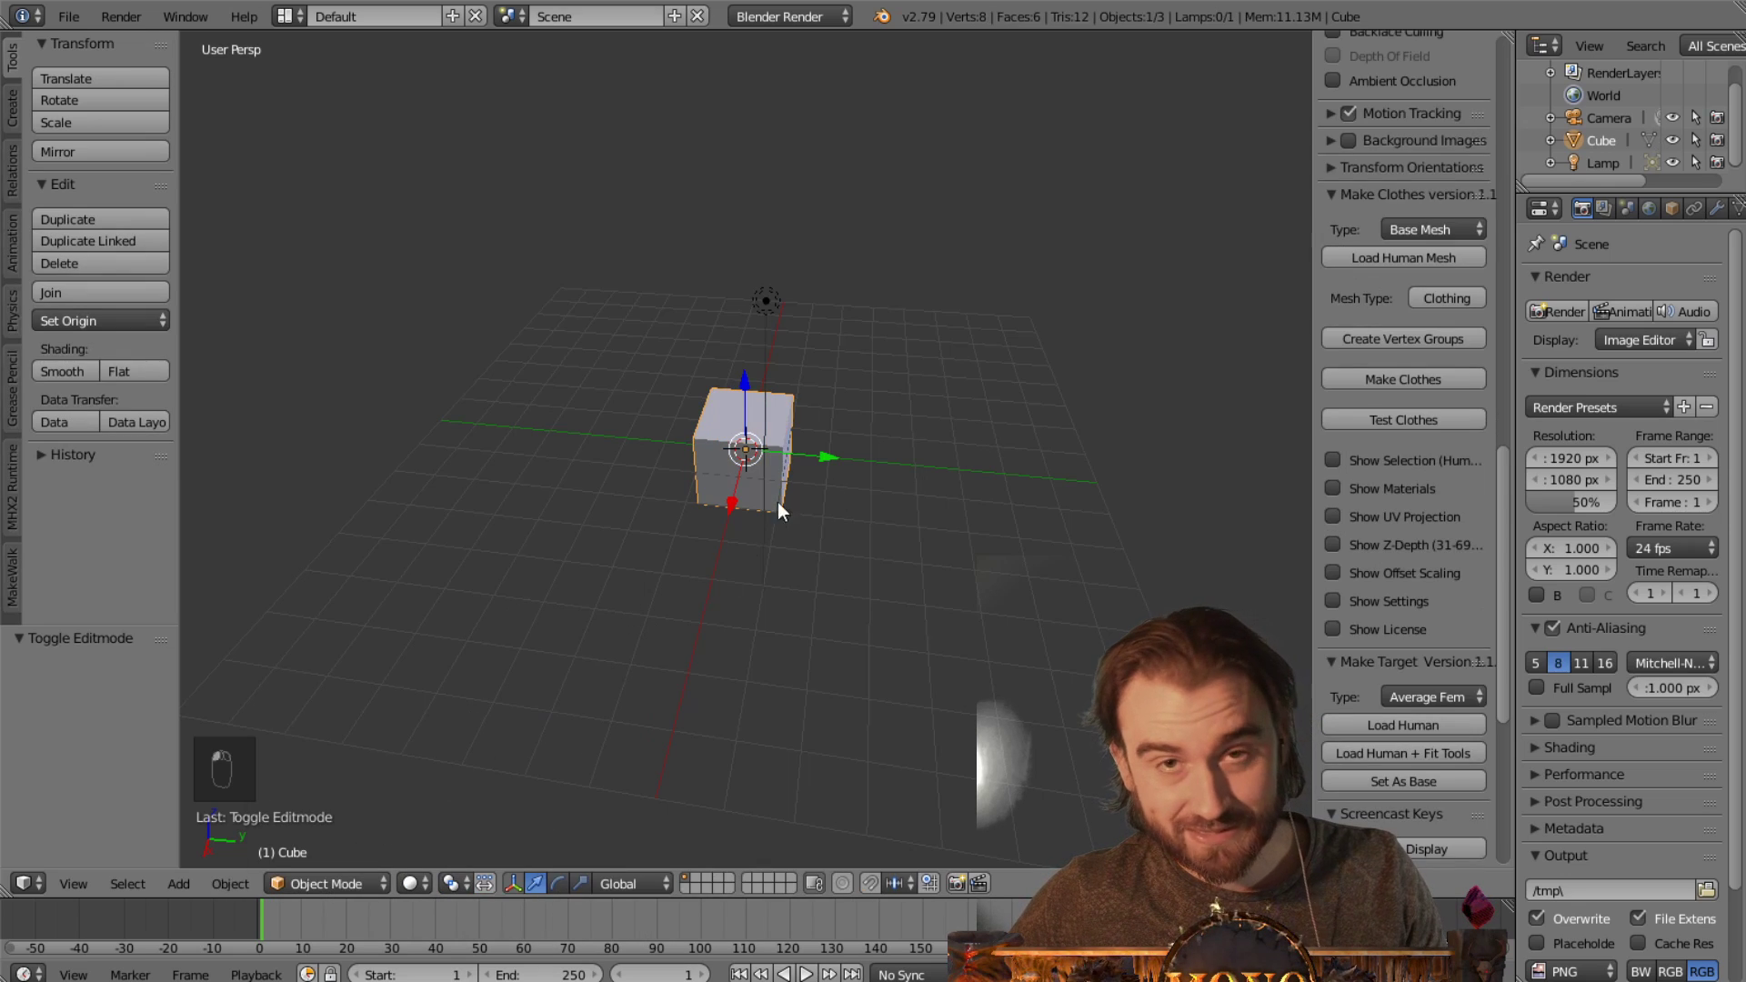
# Delete the default cube from the scene in Object Mode
pyautogui.rightClick(722, 418)
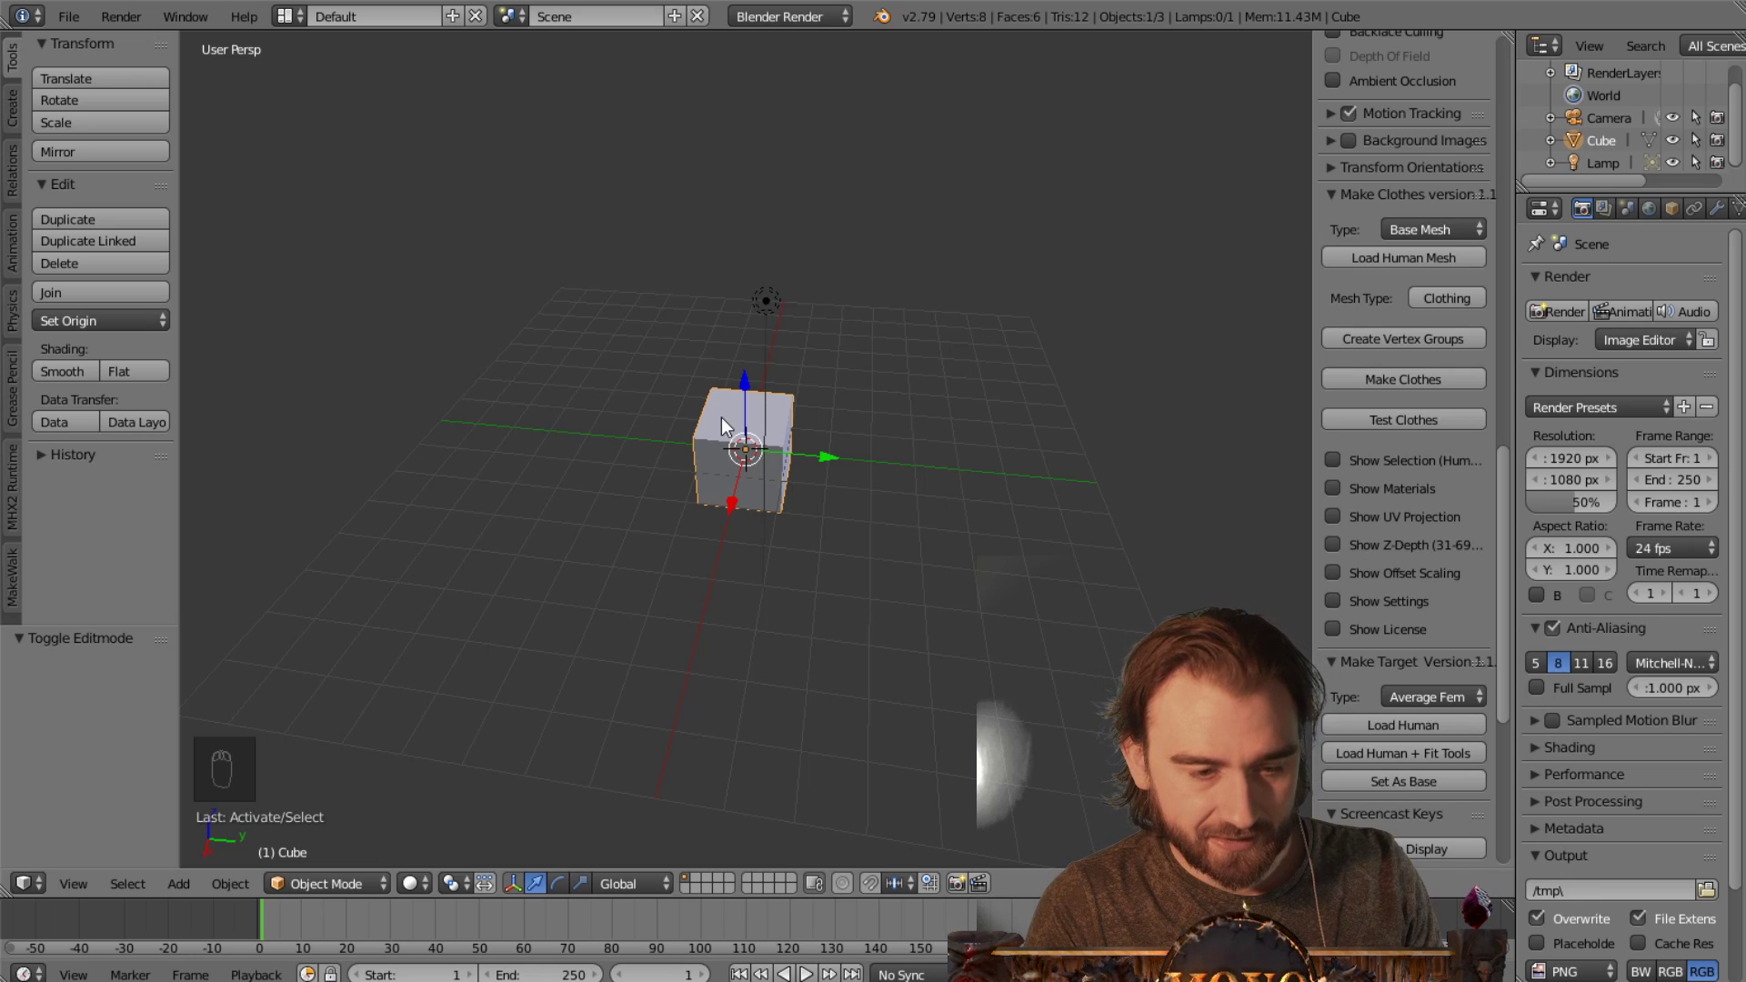
pyautogui.press('Delete')
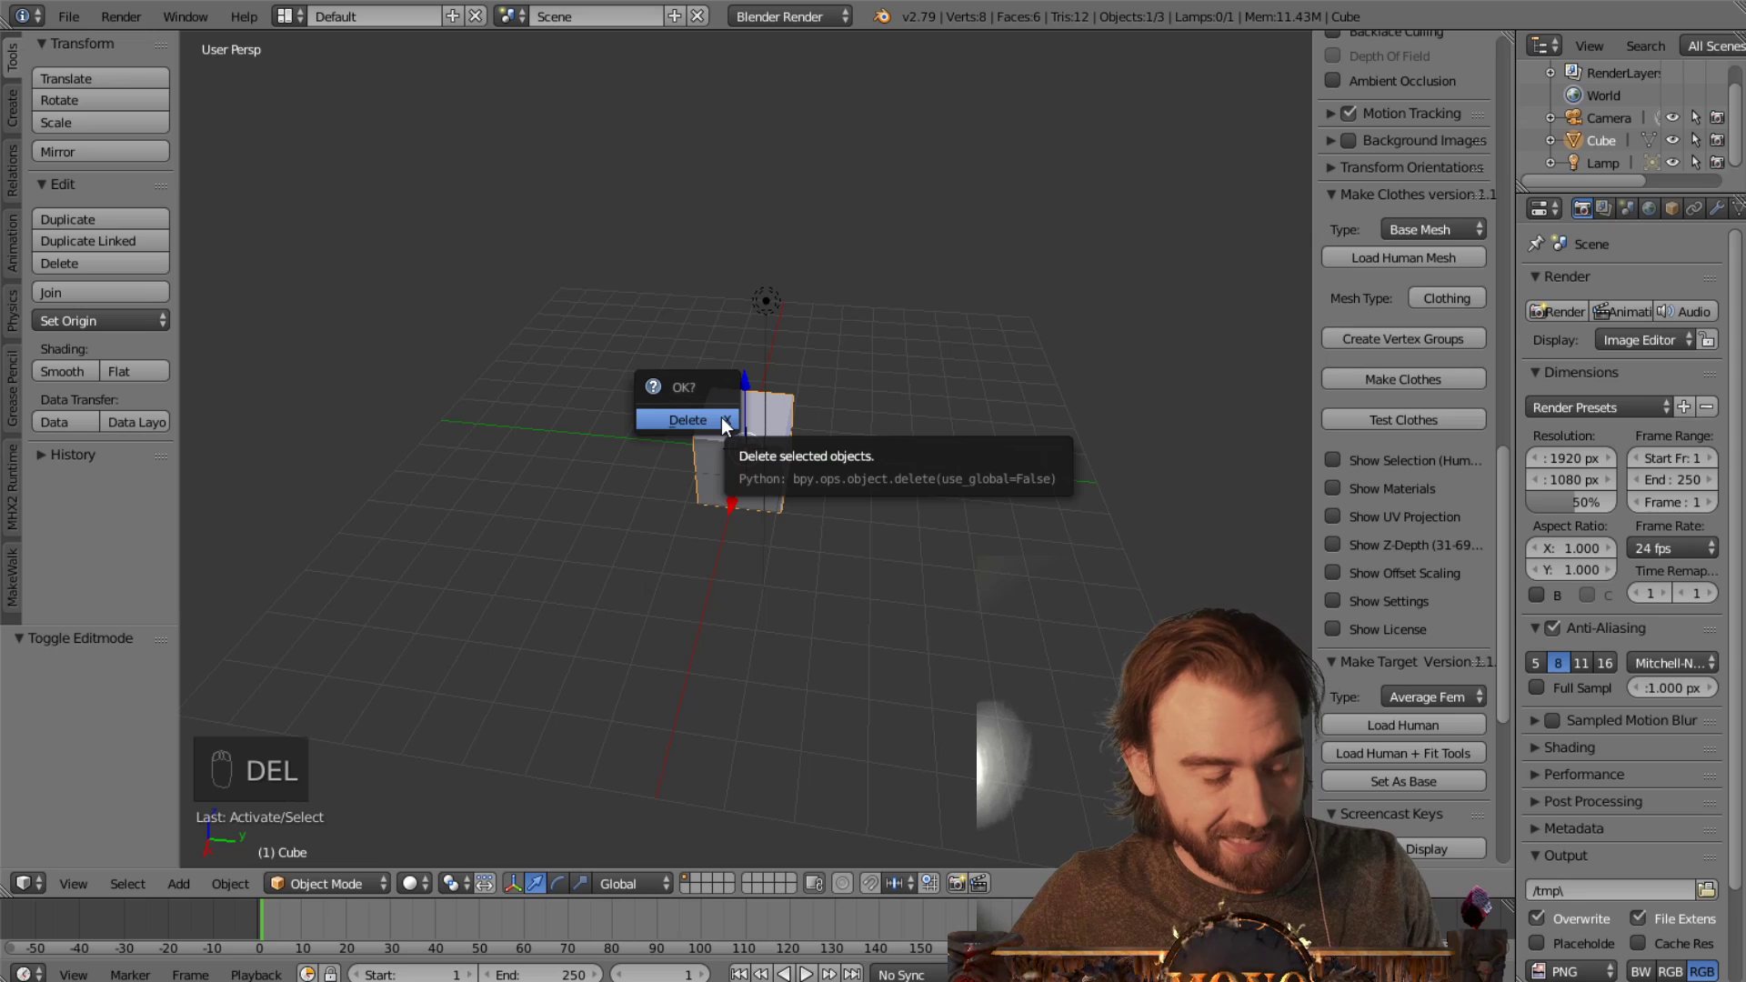
pyautogui.click(722, 418)
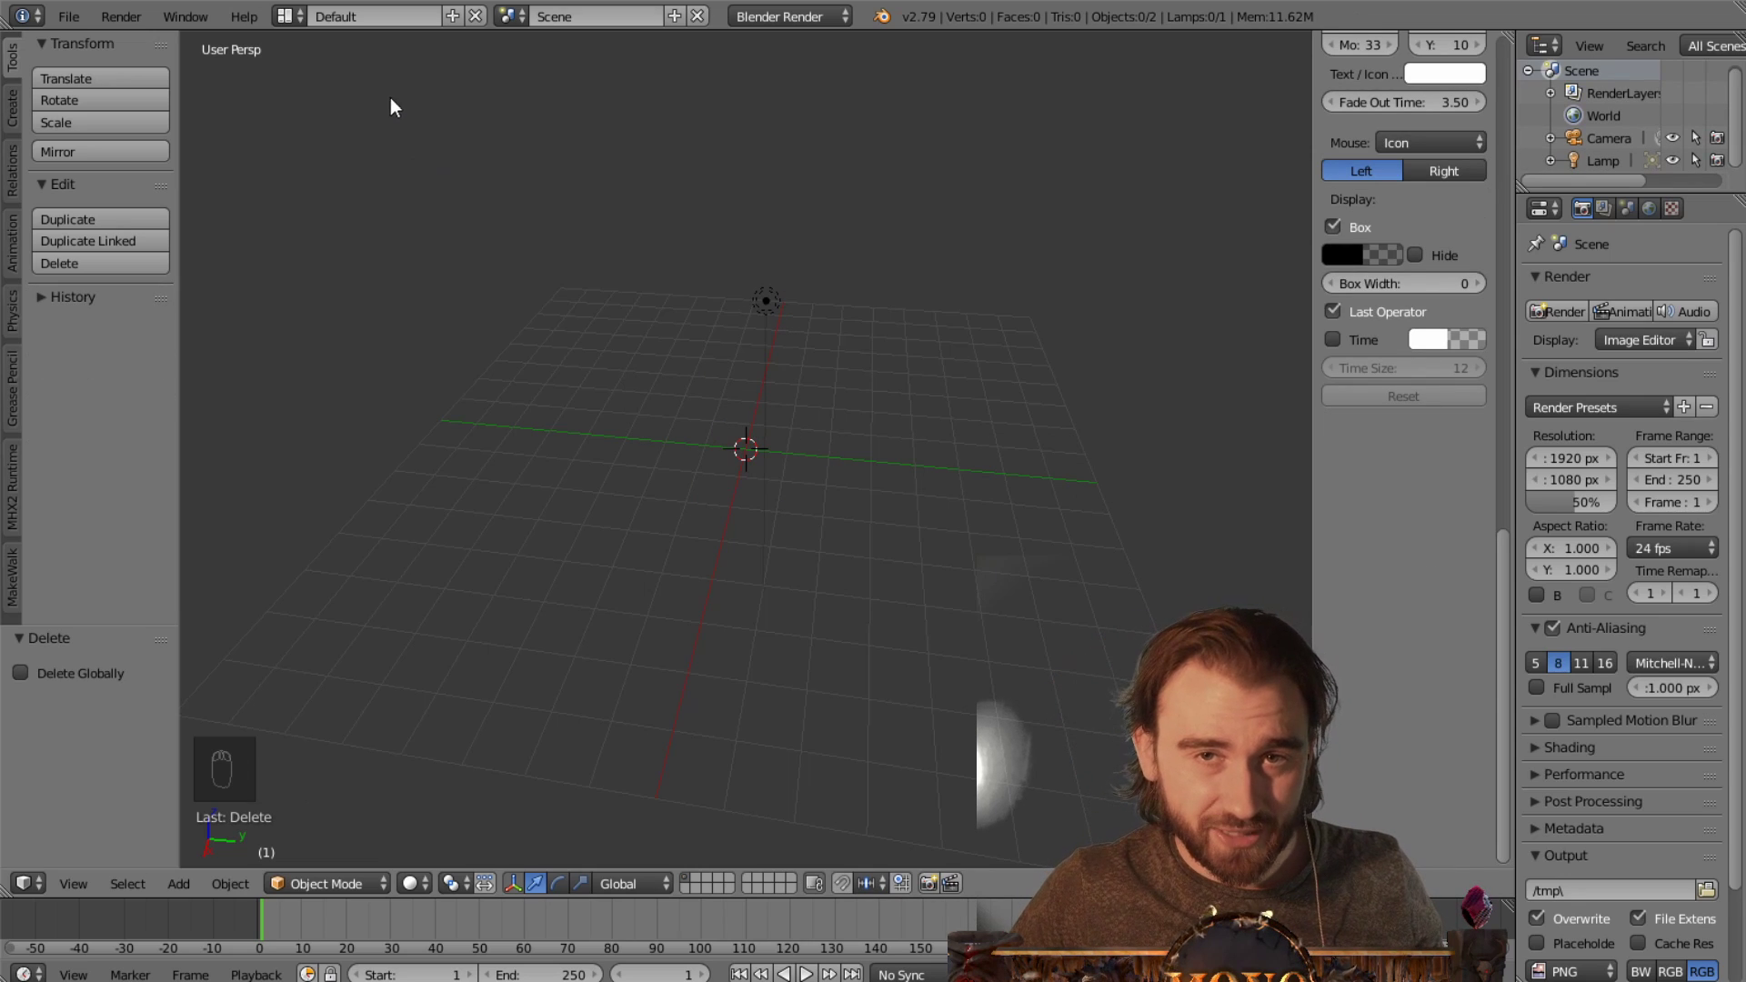
# Open the user preferences and look through the list of available add-ons
pyautogui.click(69, 18)
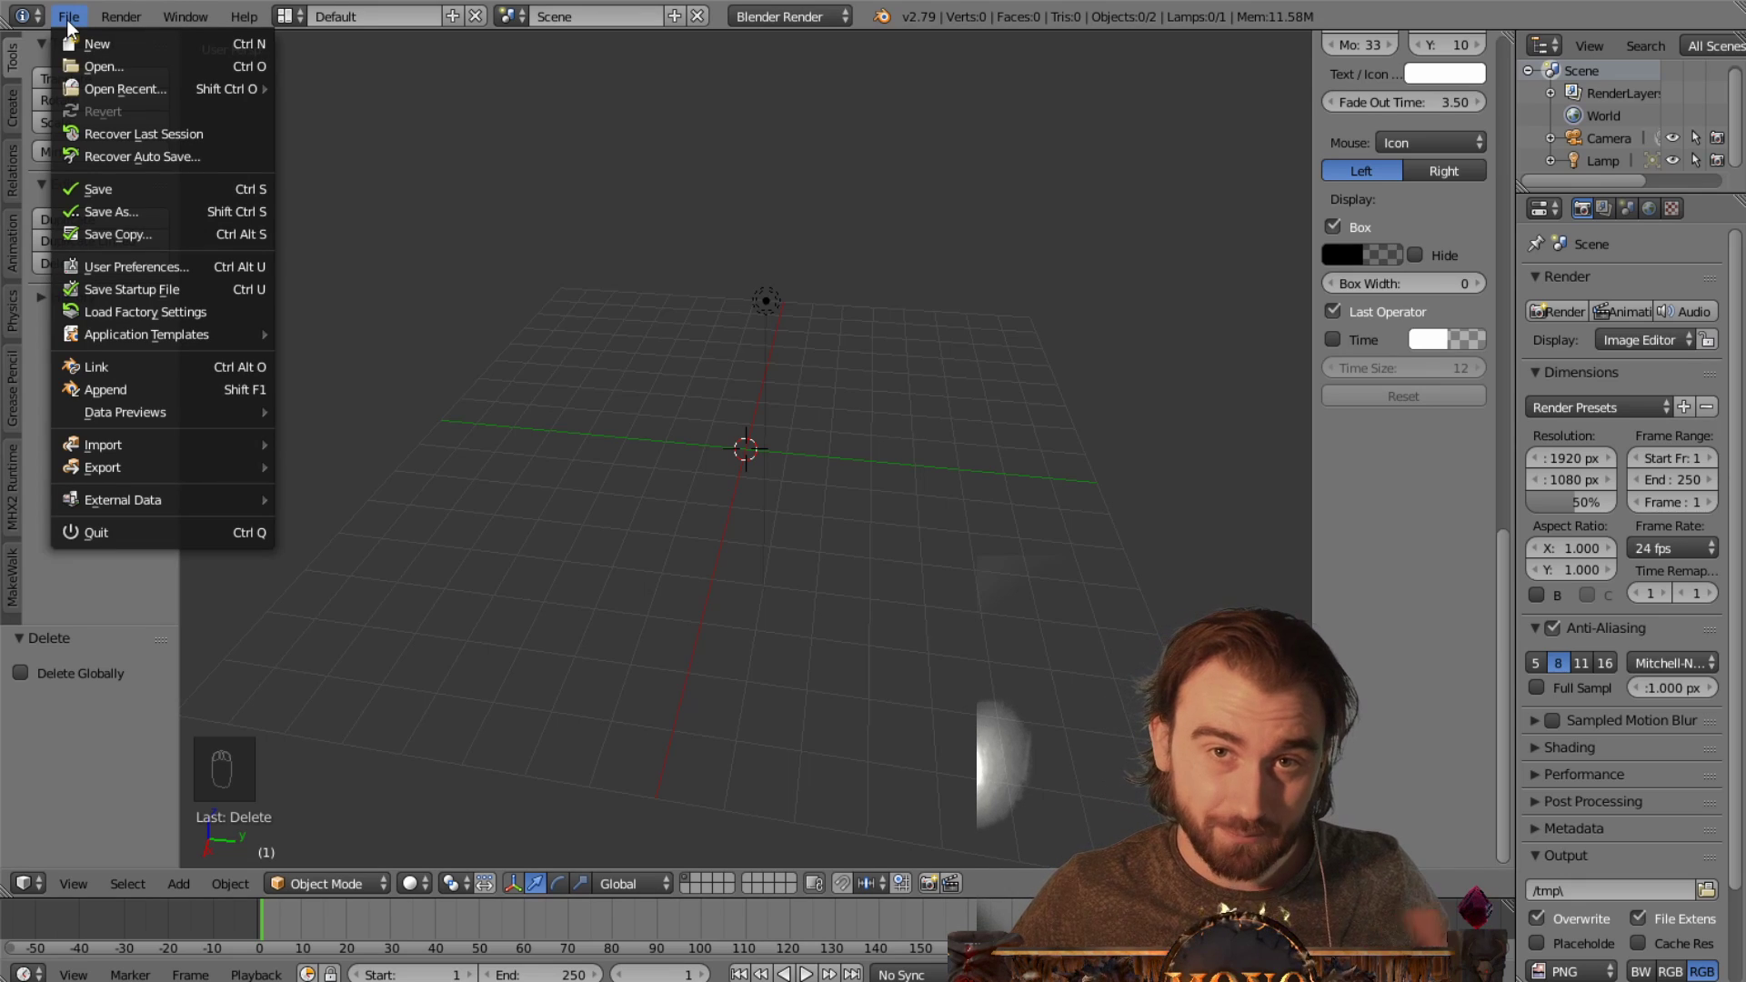
pyautogui.click(162, 266)
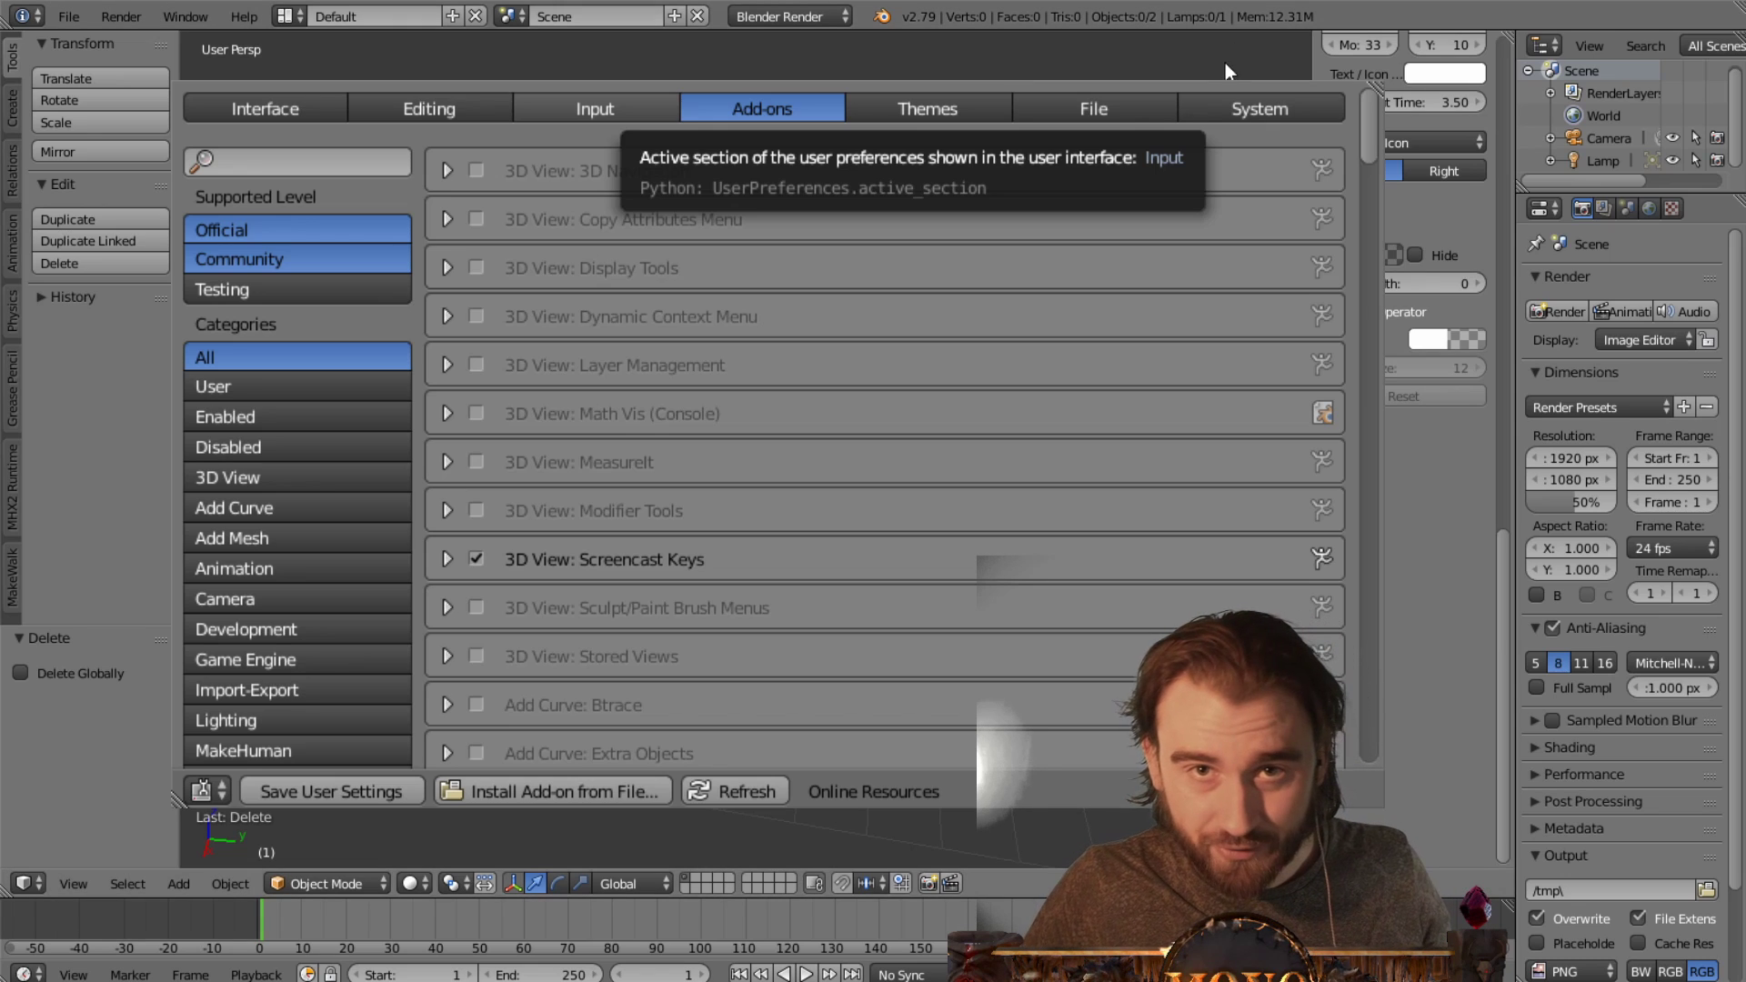
pyautogui.moveTo(1366, 116); pyautogui.dragTo(1377, 471)
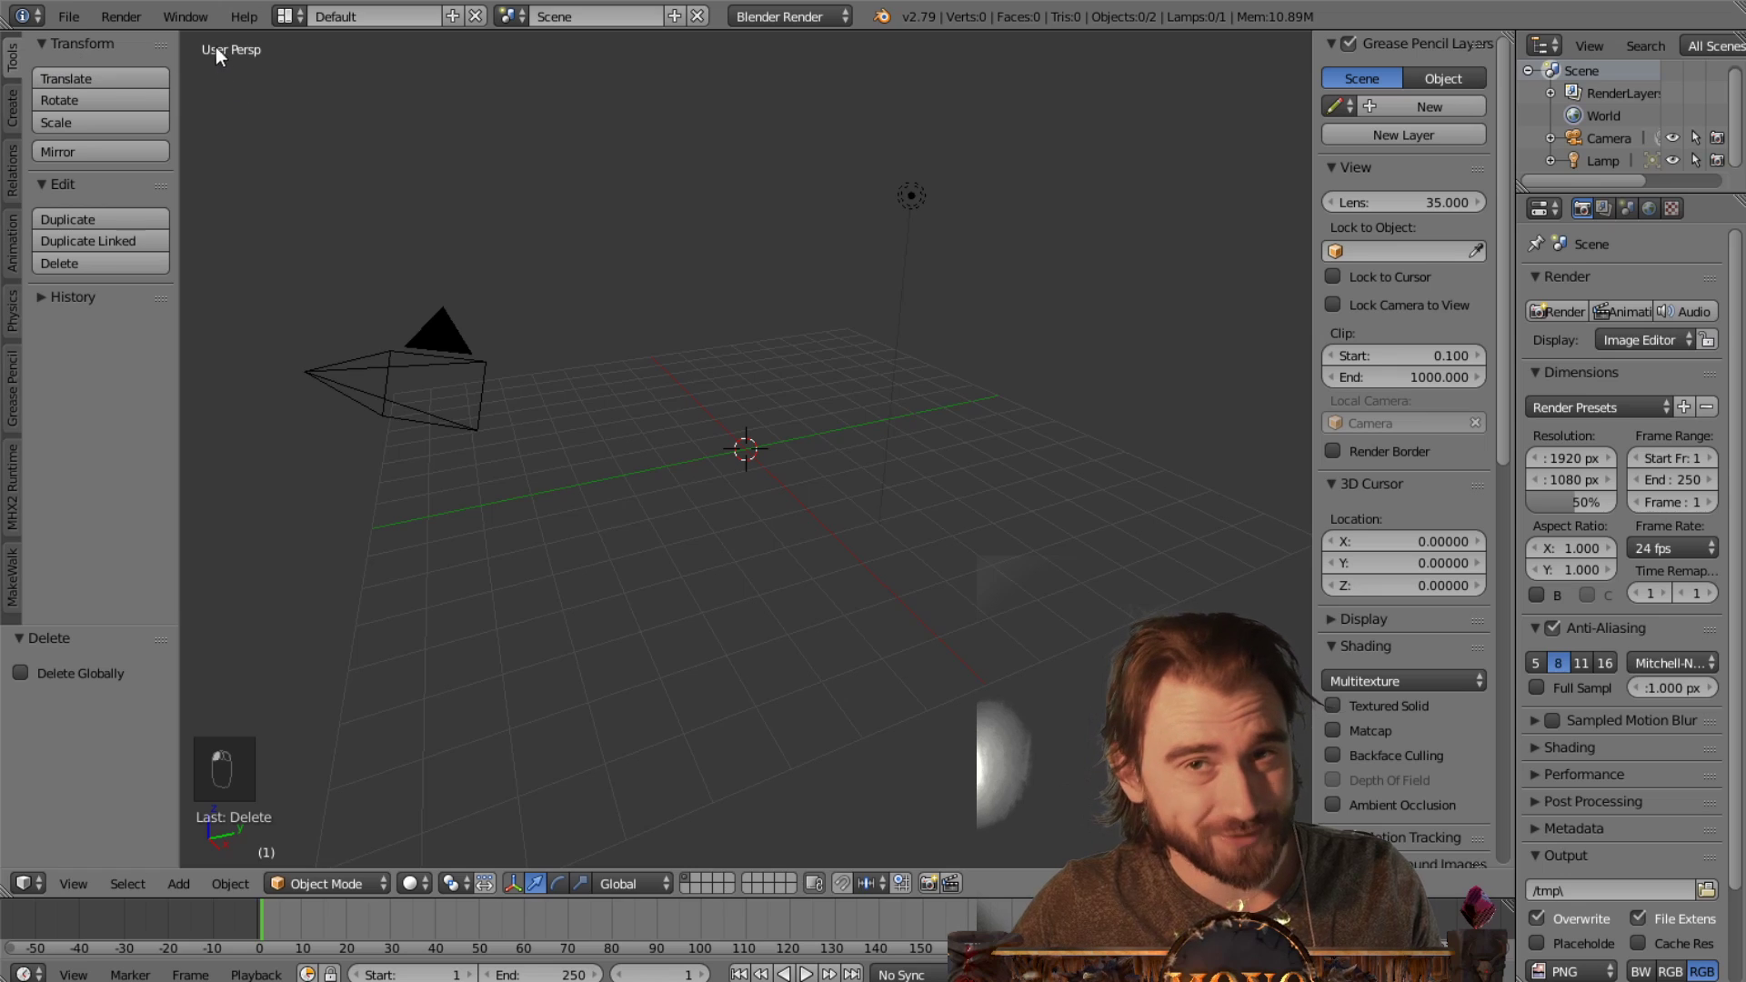
# Import the MakeHuman (.mhx2) character from the D:\MakeHumanCharacters folder and bring the whole figure into view
pyautogui.click(69, 16)
pyautogui.moveTo(206, 440)
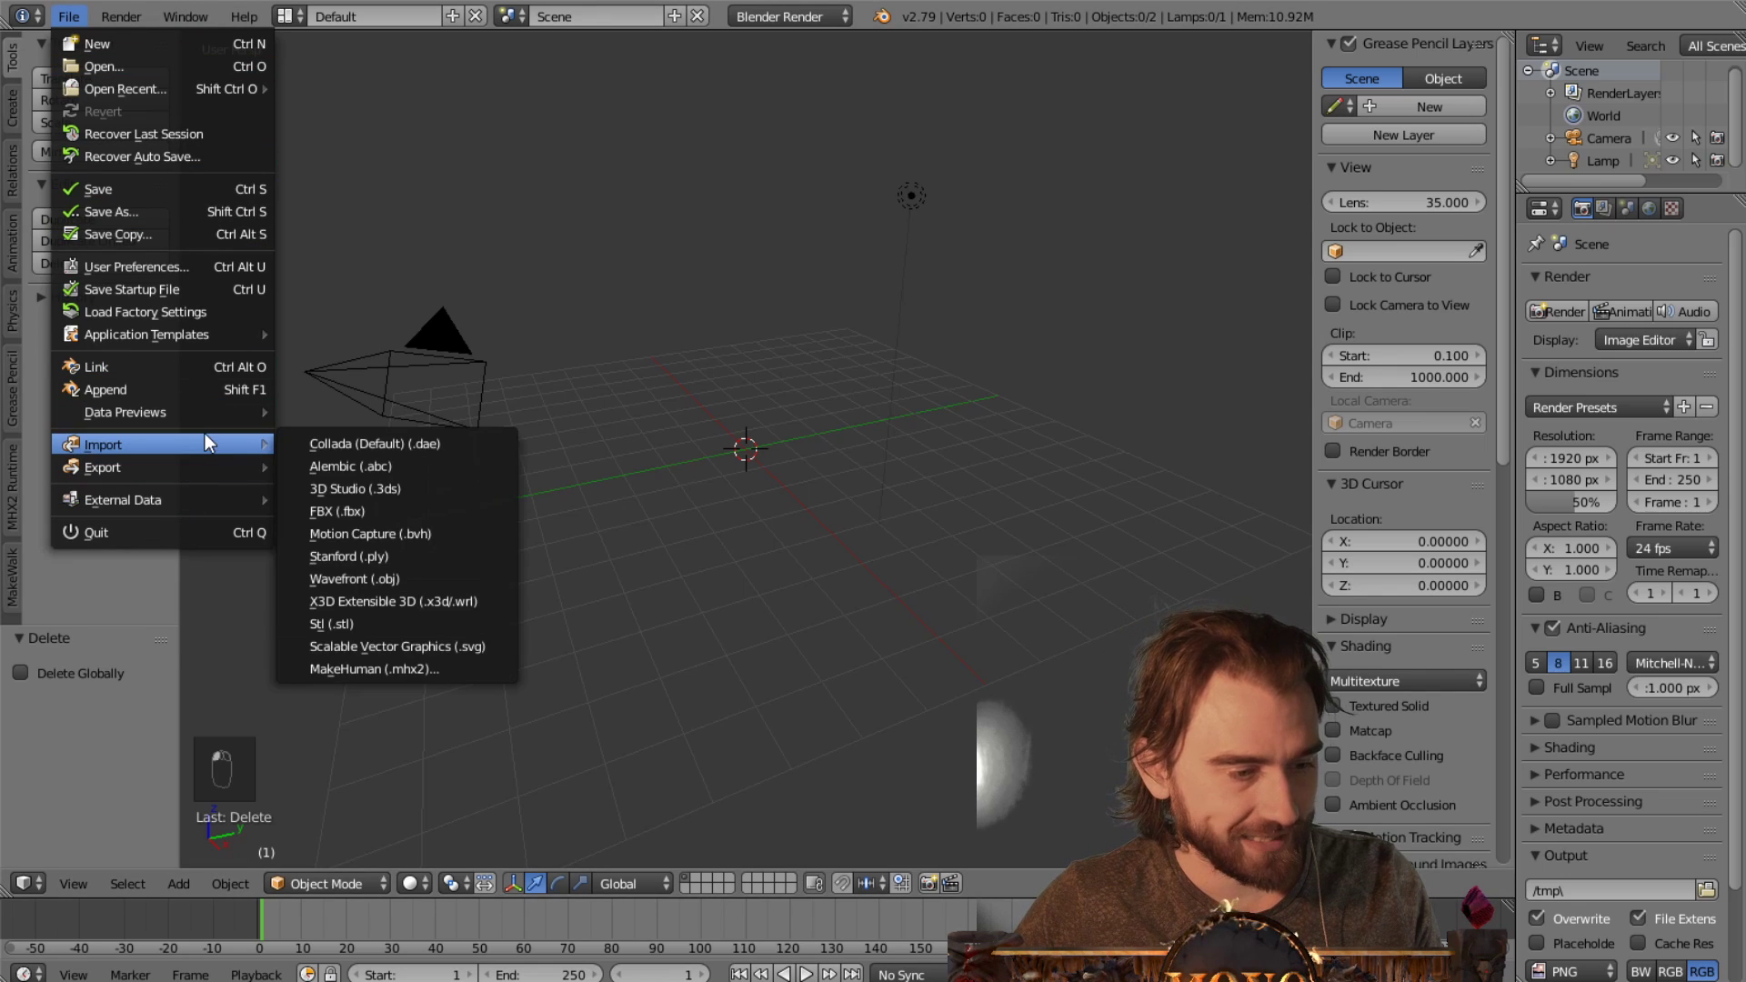
pyautogui.click(417, 669)
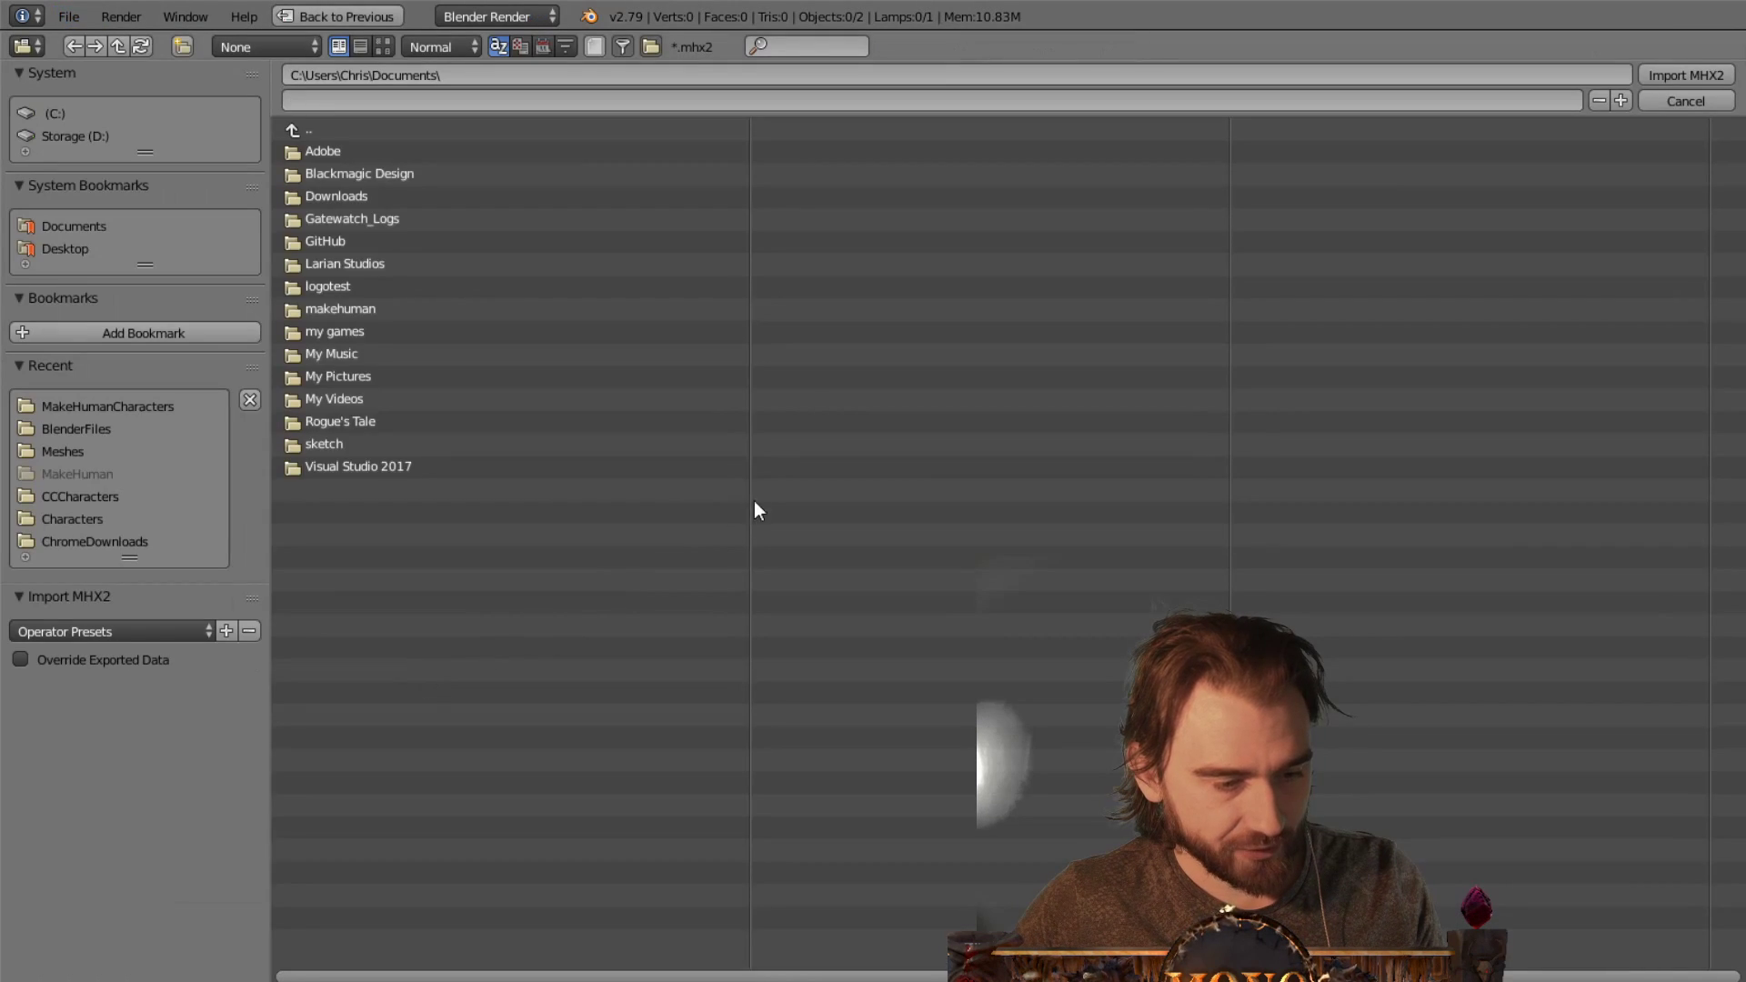
pyautogui.click(133, 136)
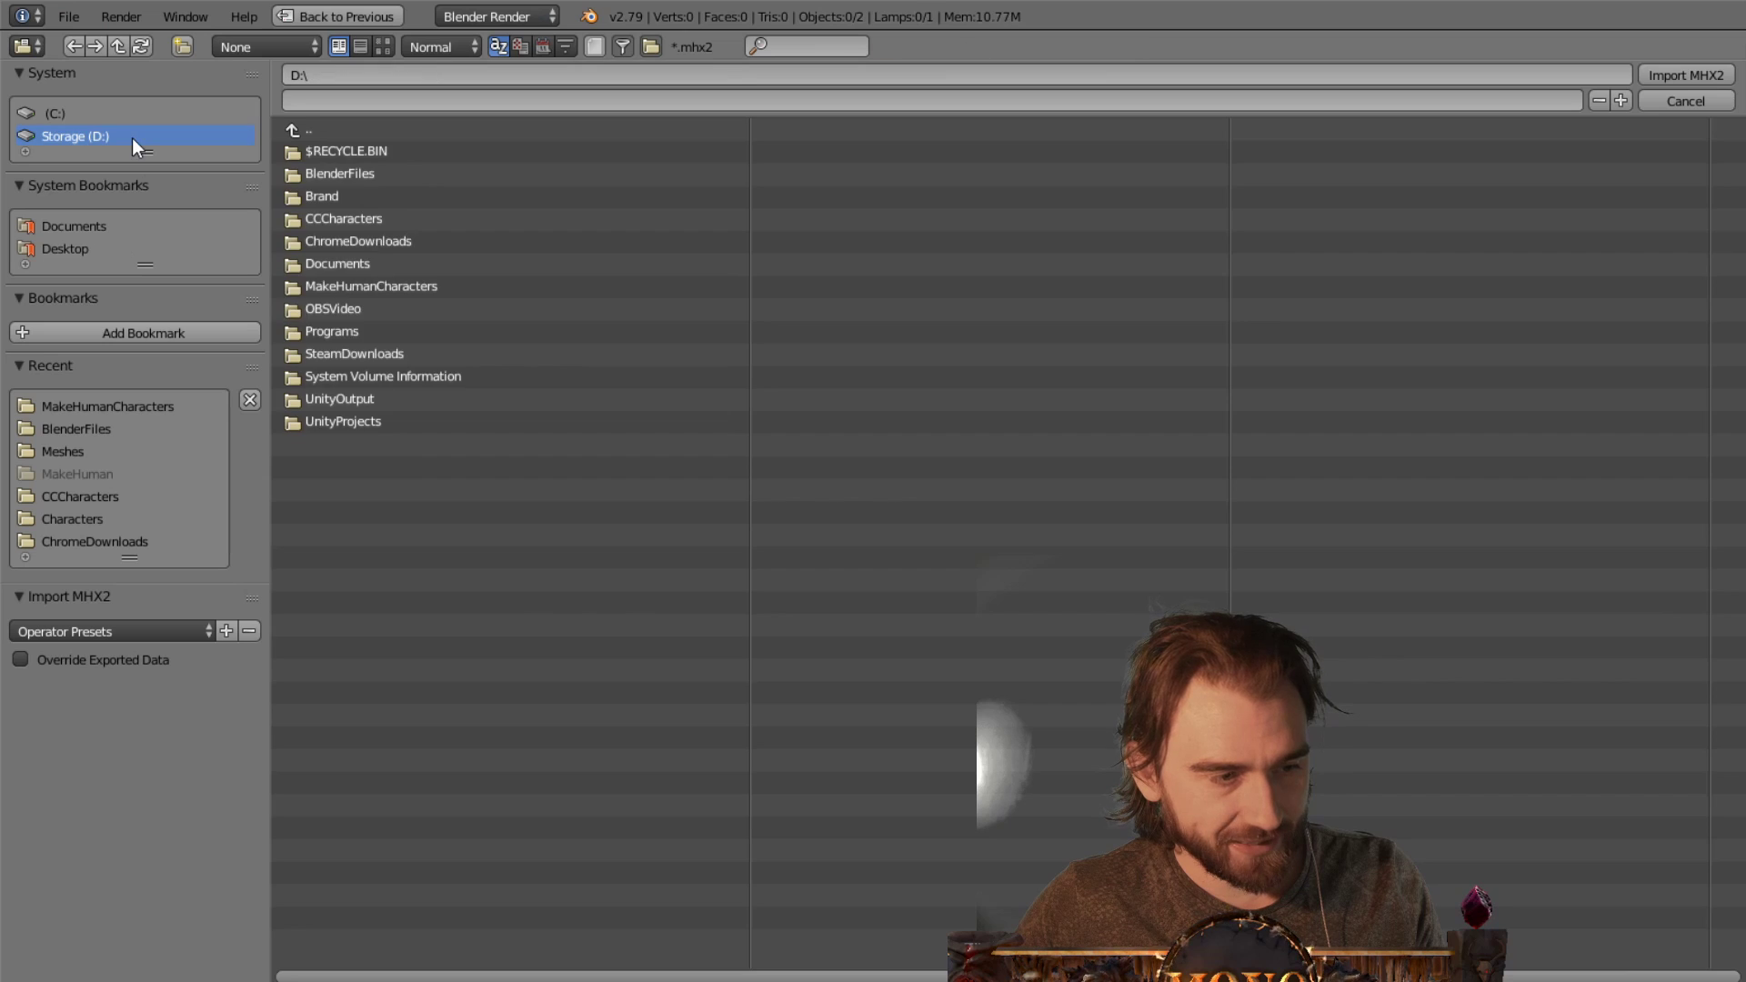
pyautogui.click(430, 286)
pyautogui.click(385, 198)
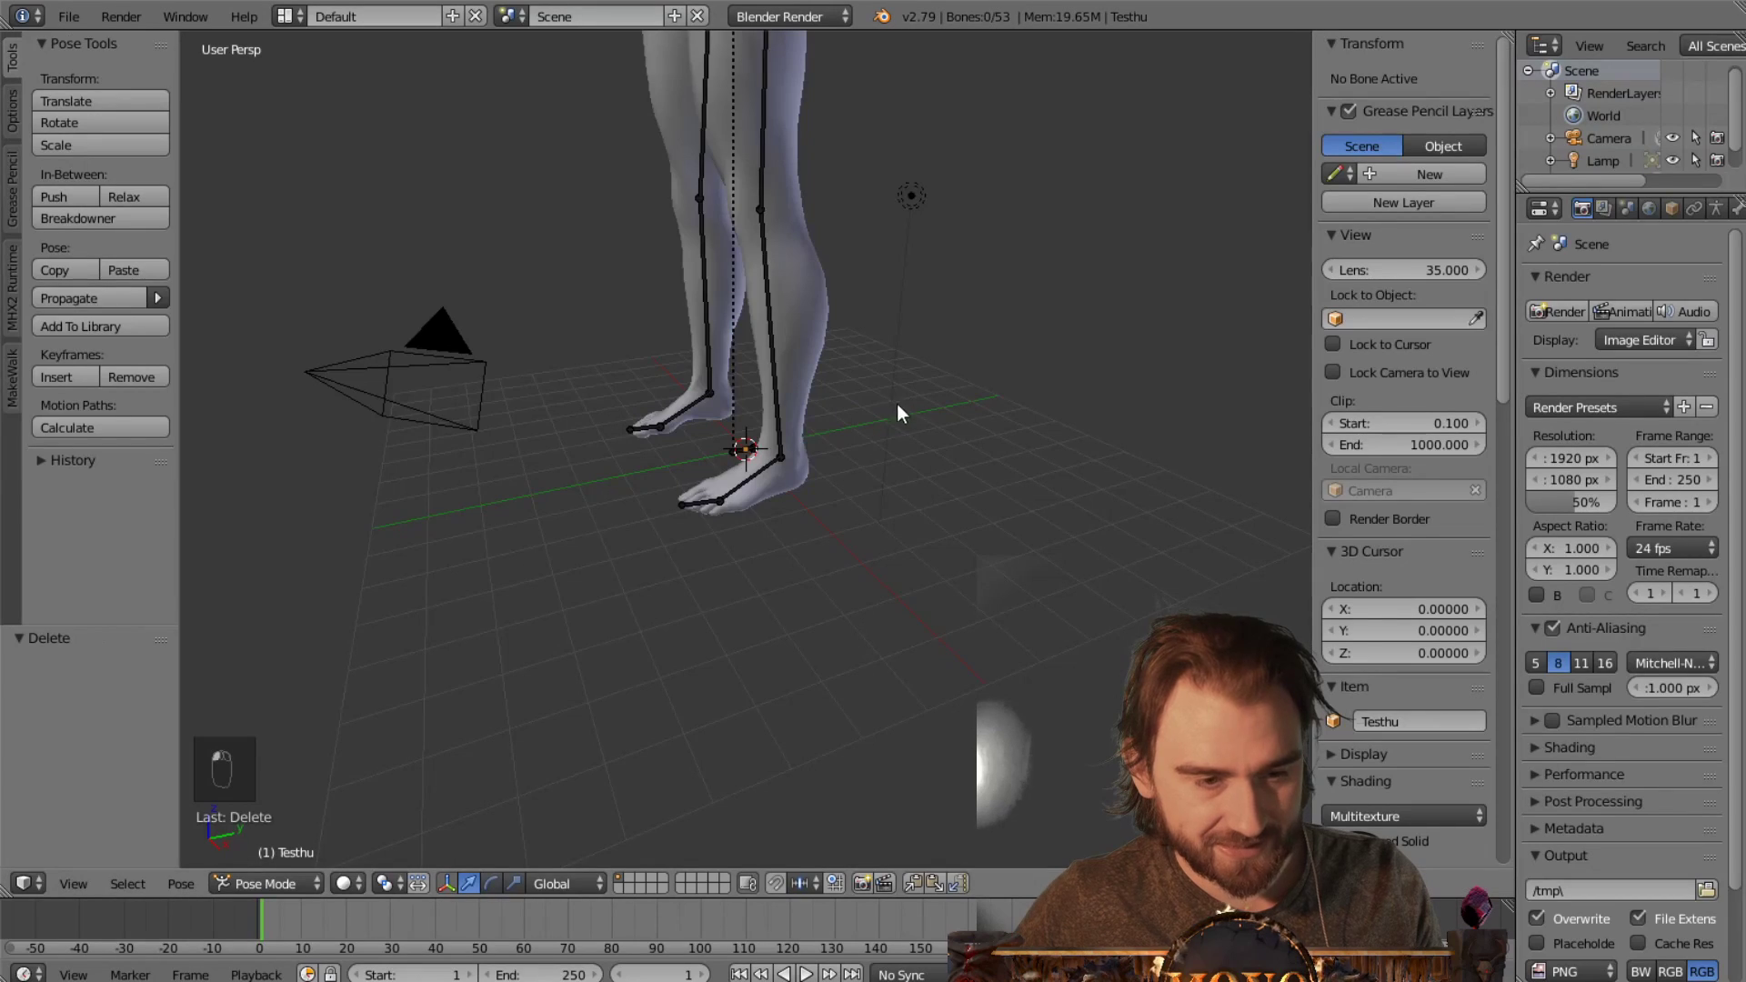
pyautogui.moveTo(896, 404); pyautogui.dragTo(904, 233, button='middle')
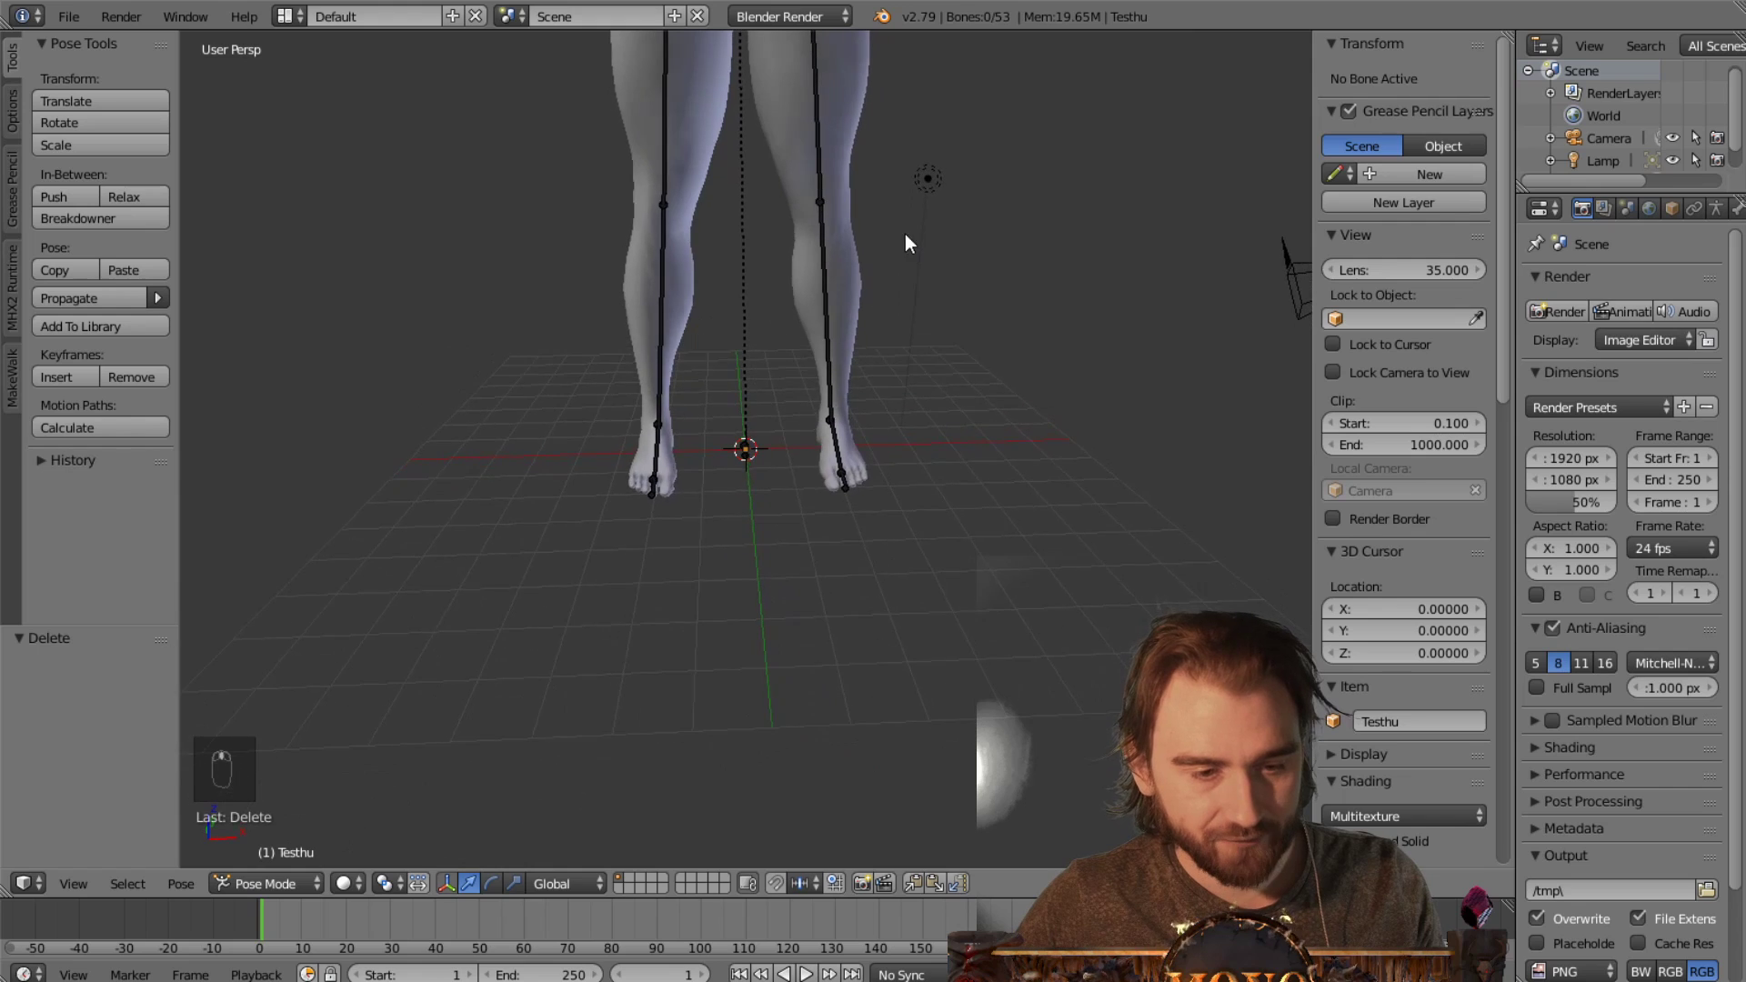
pyautogui.scroll(5, 905, 603)
pyautogui.scroll(-4, 906, 602)
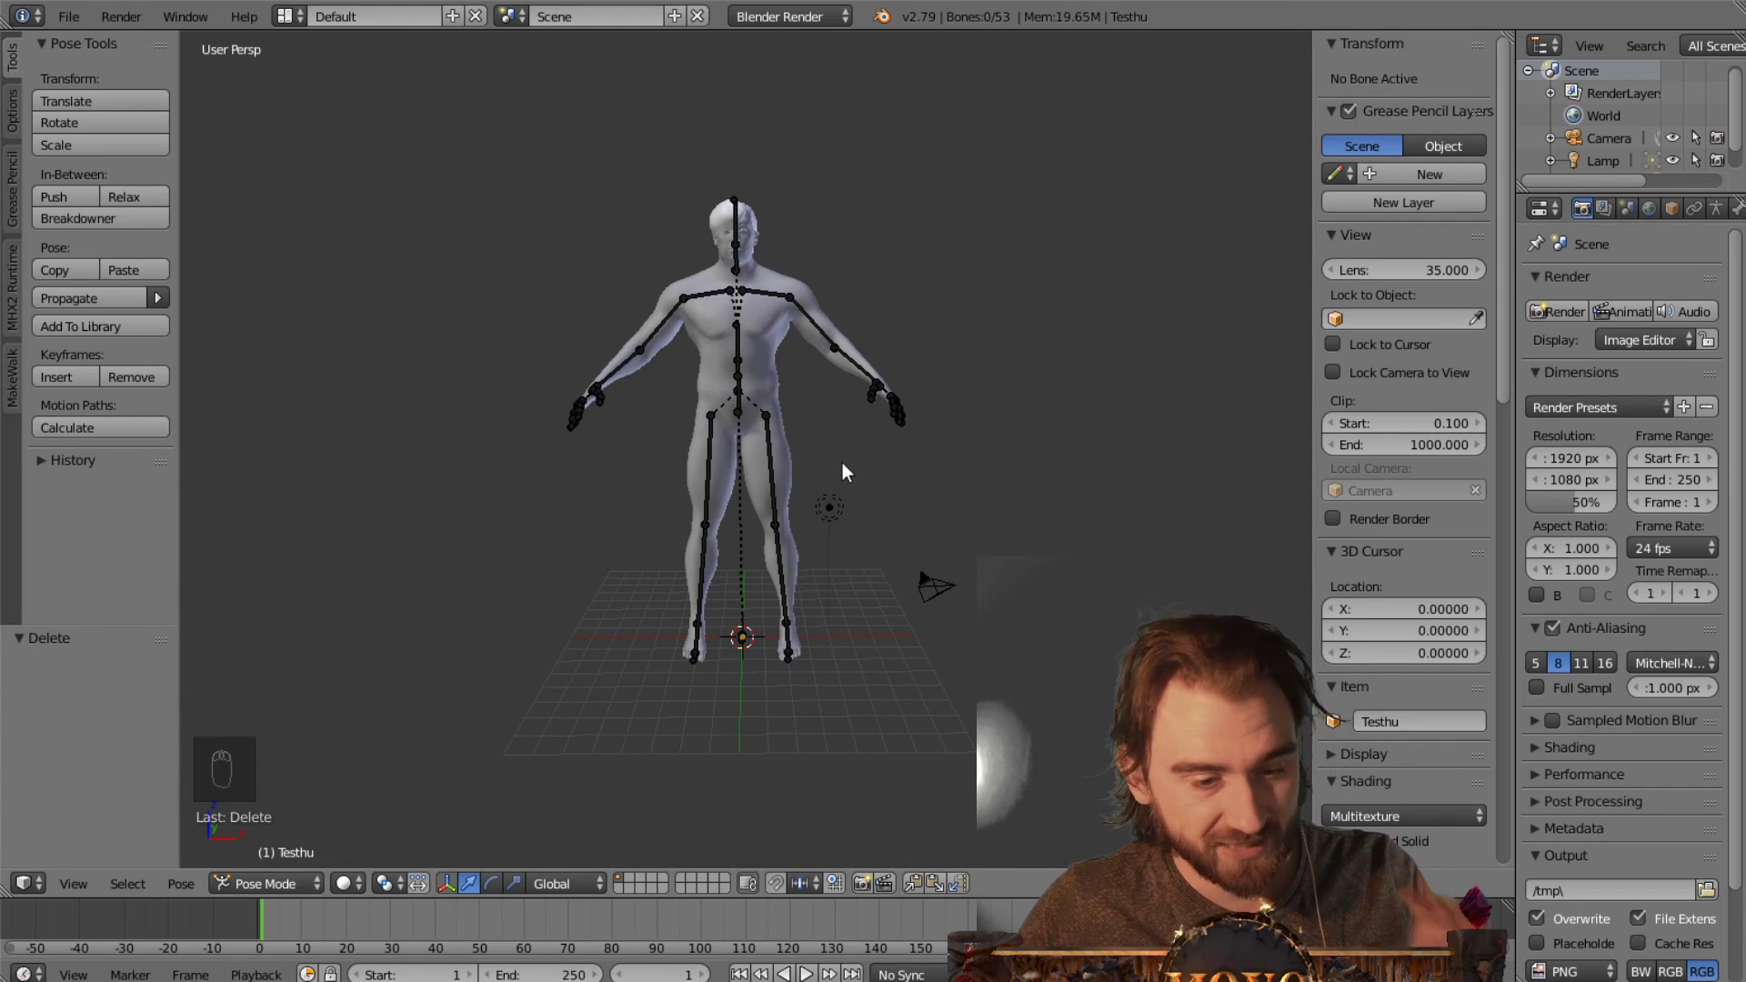
pyautogui.scroll(3, 825, 369)
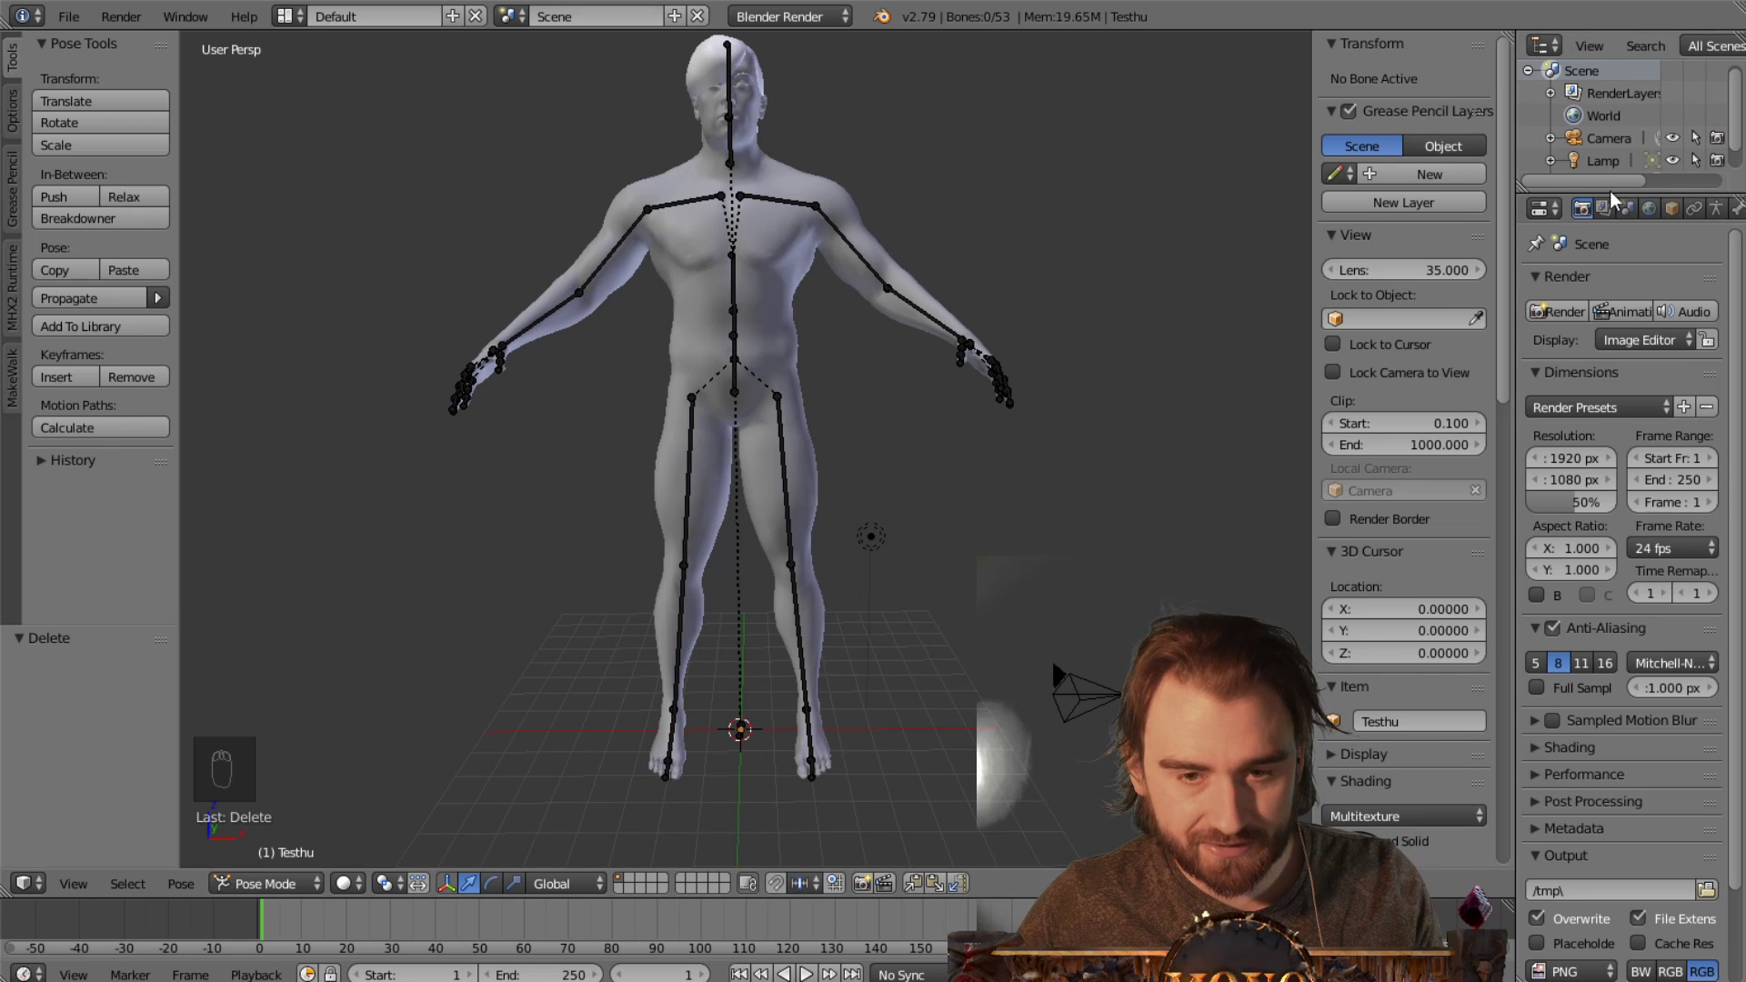
# Enlarge the outliner, expand the Testhu hierarchy, and delete the lamp and the camera from the scene
pyautogui.moveTo(1610, 193); pyautogui.dragTo(1609, 341)
pyautogui.click(1550, 185)
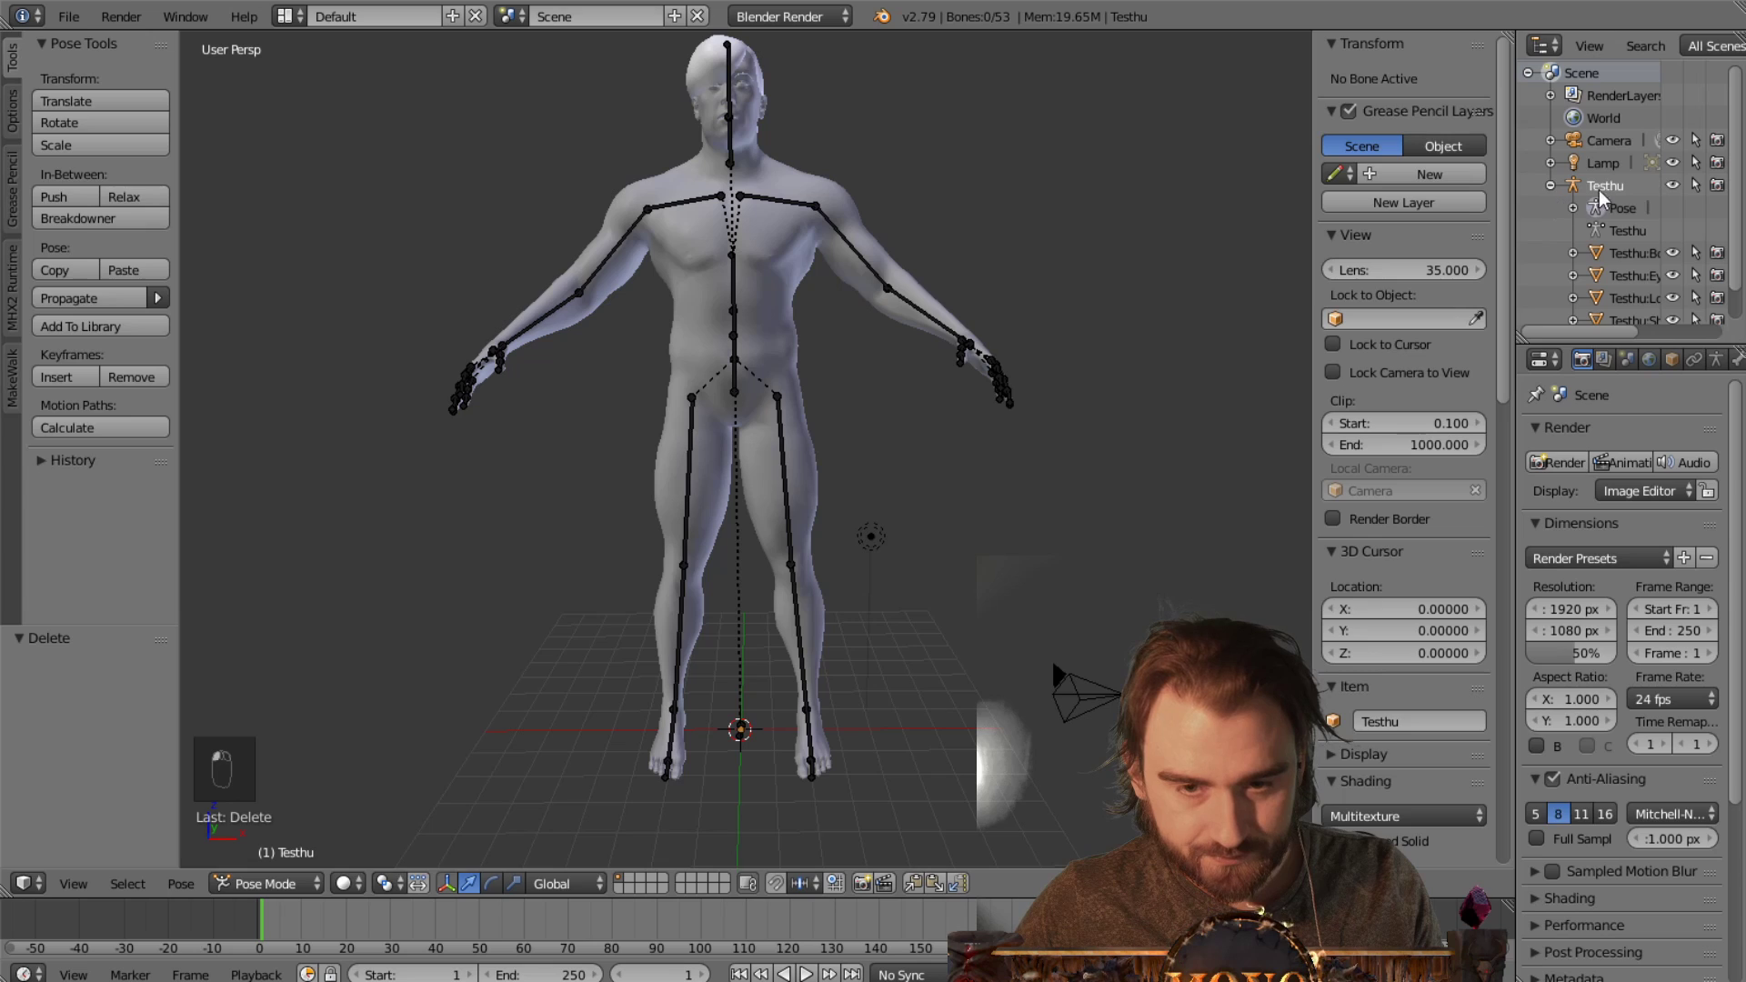
pyautogui.click(1604, 164)
pyautogui.press('Delete')
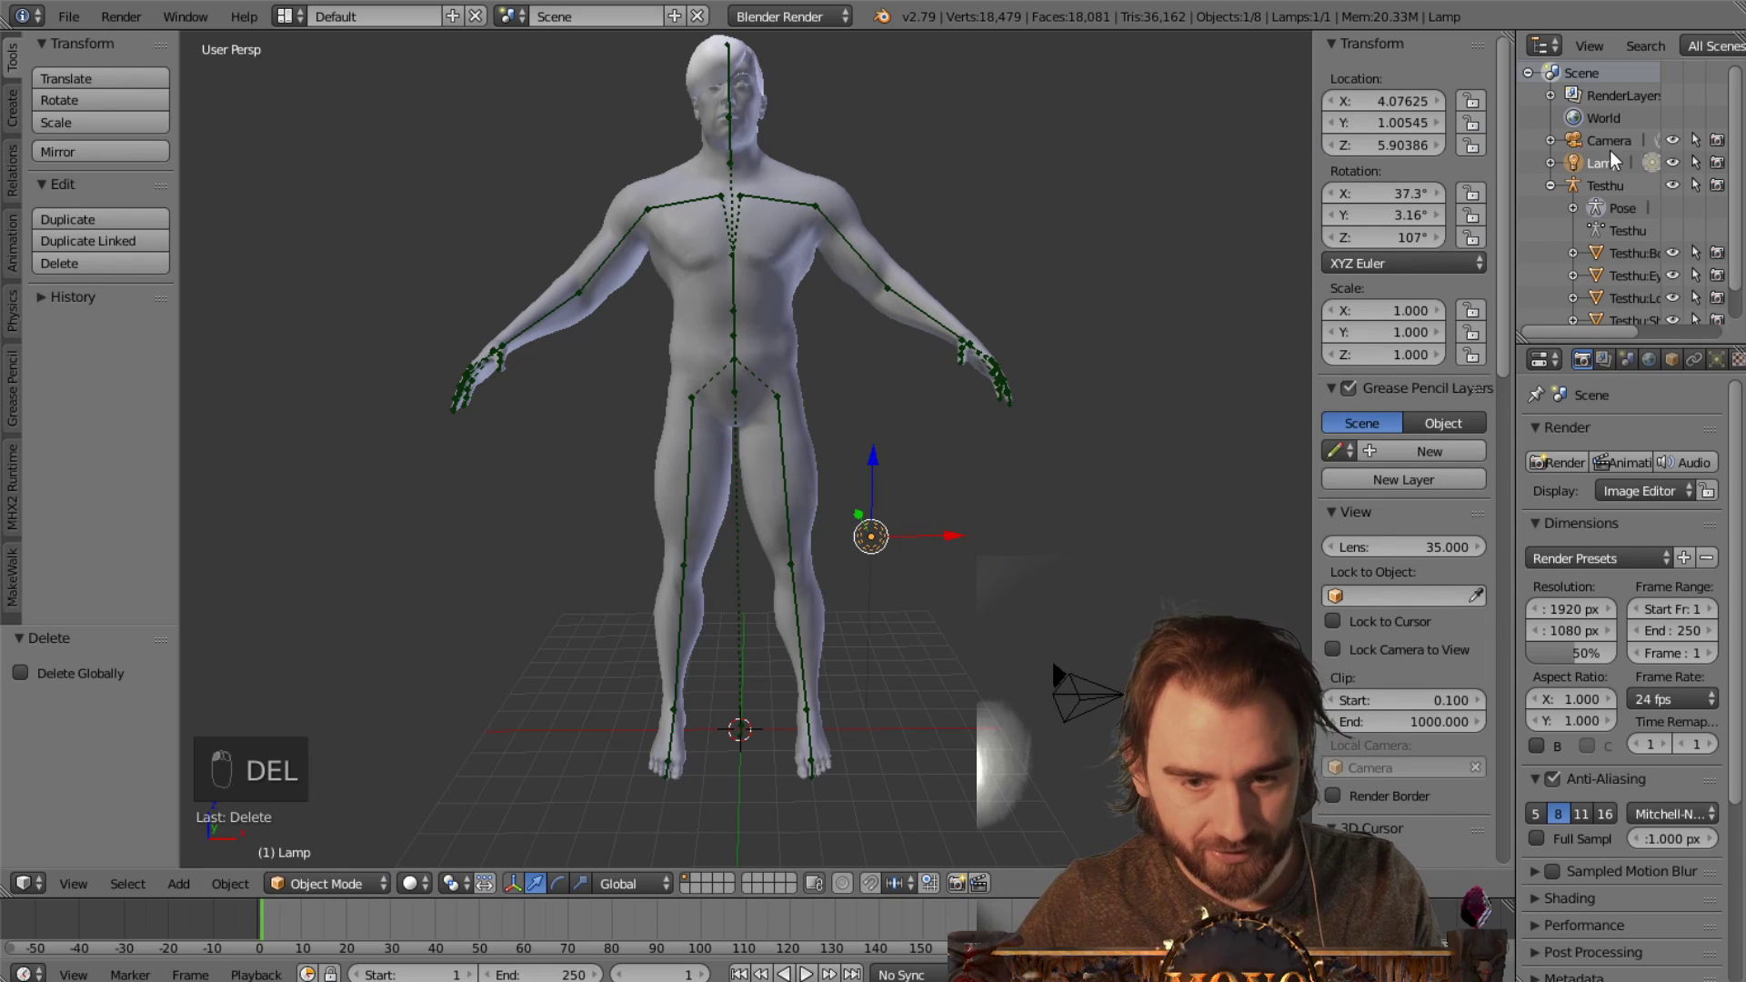
pyautogui.rightClick(1608, 165)
pyautogui.click(1576, 167)
pyautogui.click(1621, 136)
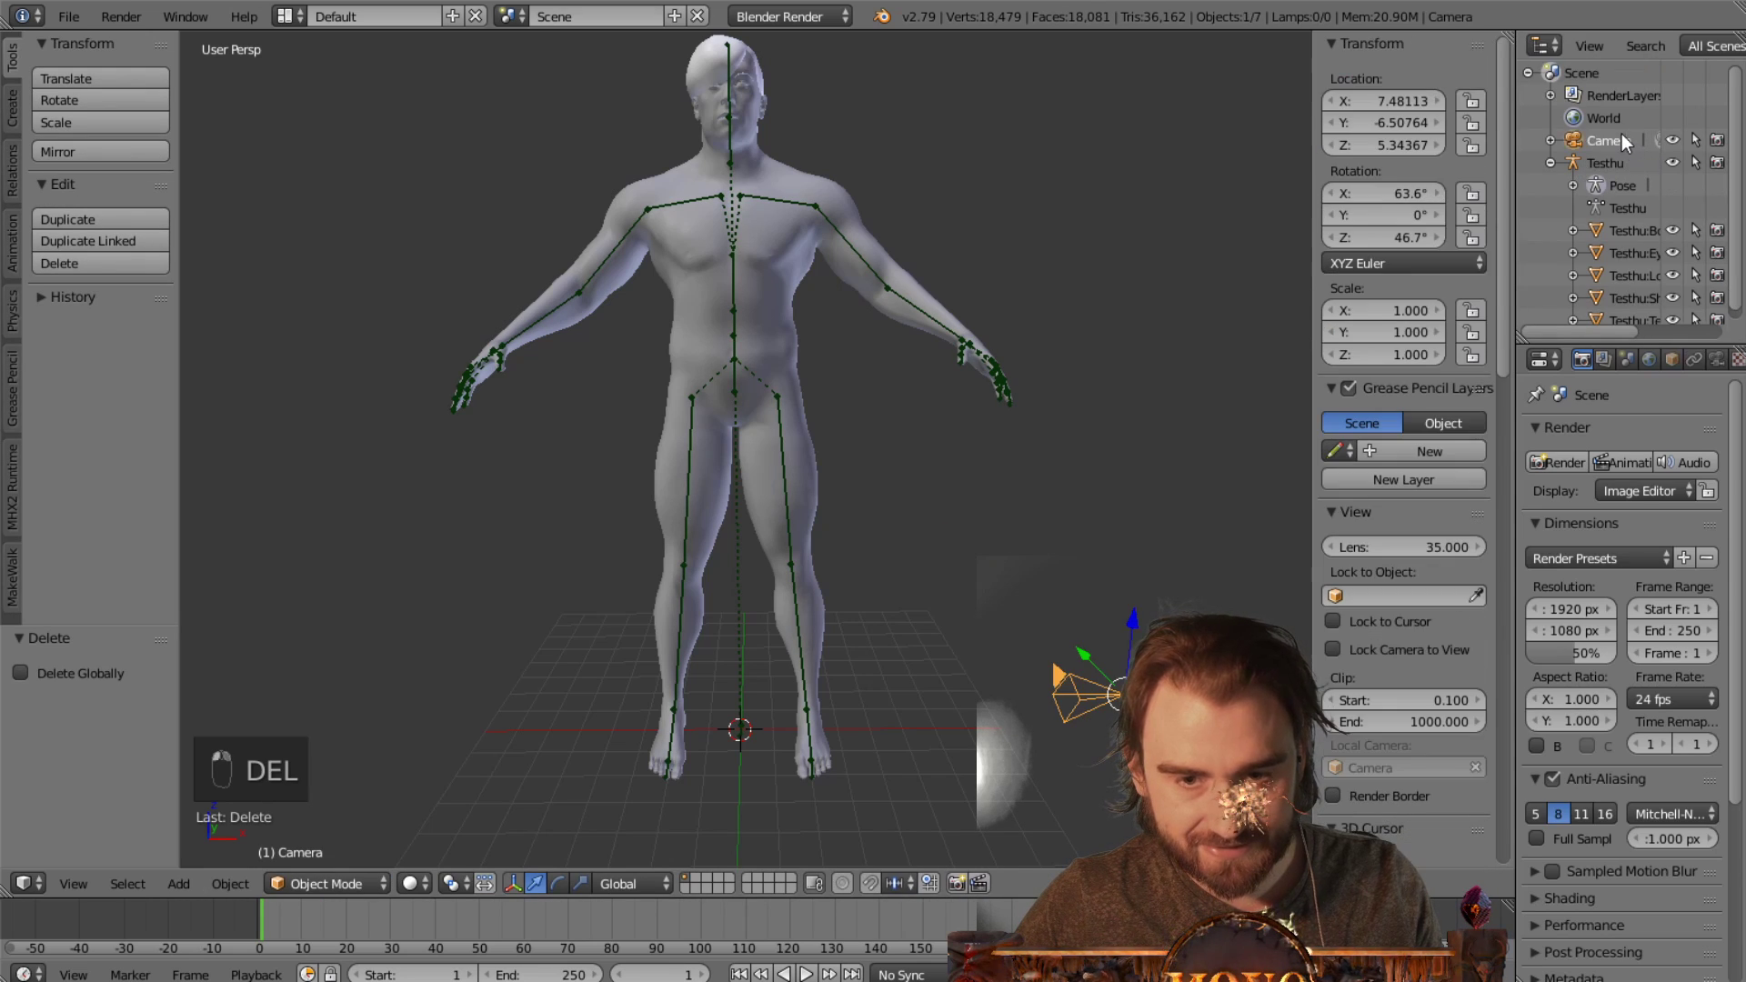
pyautogui.rightClick(1620, 136)
pyautogui.click(1580, 140)
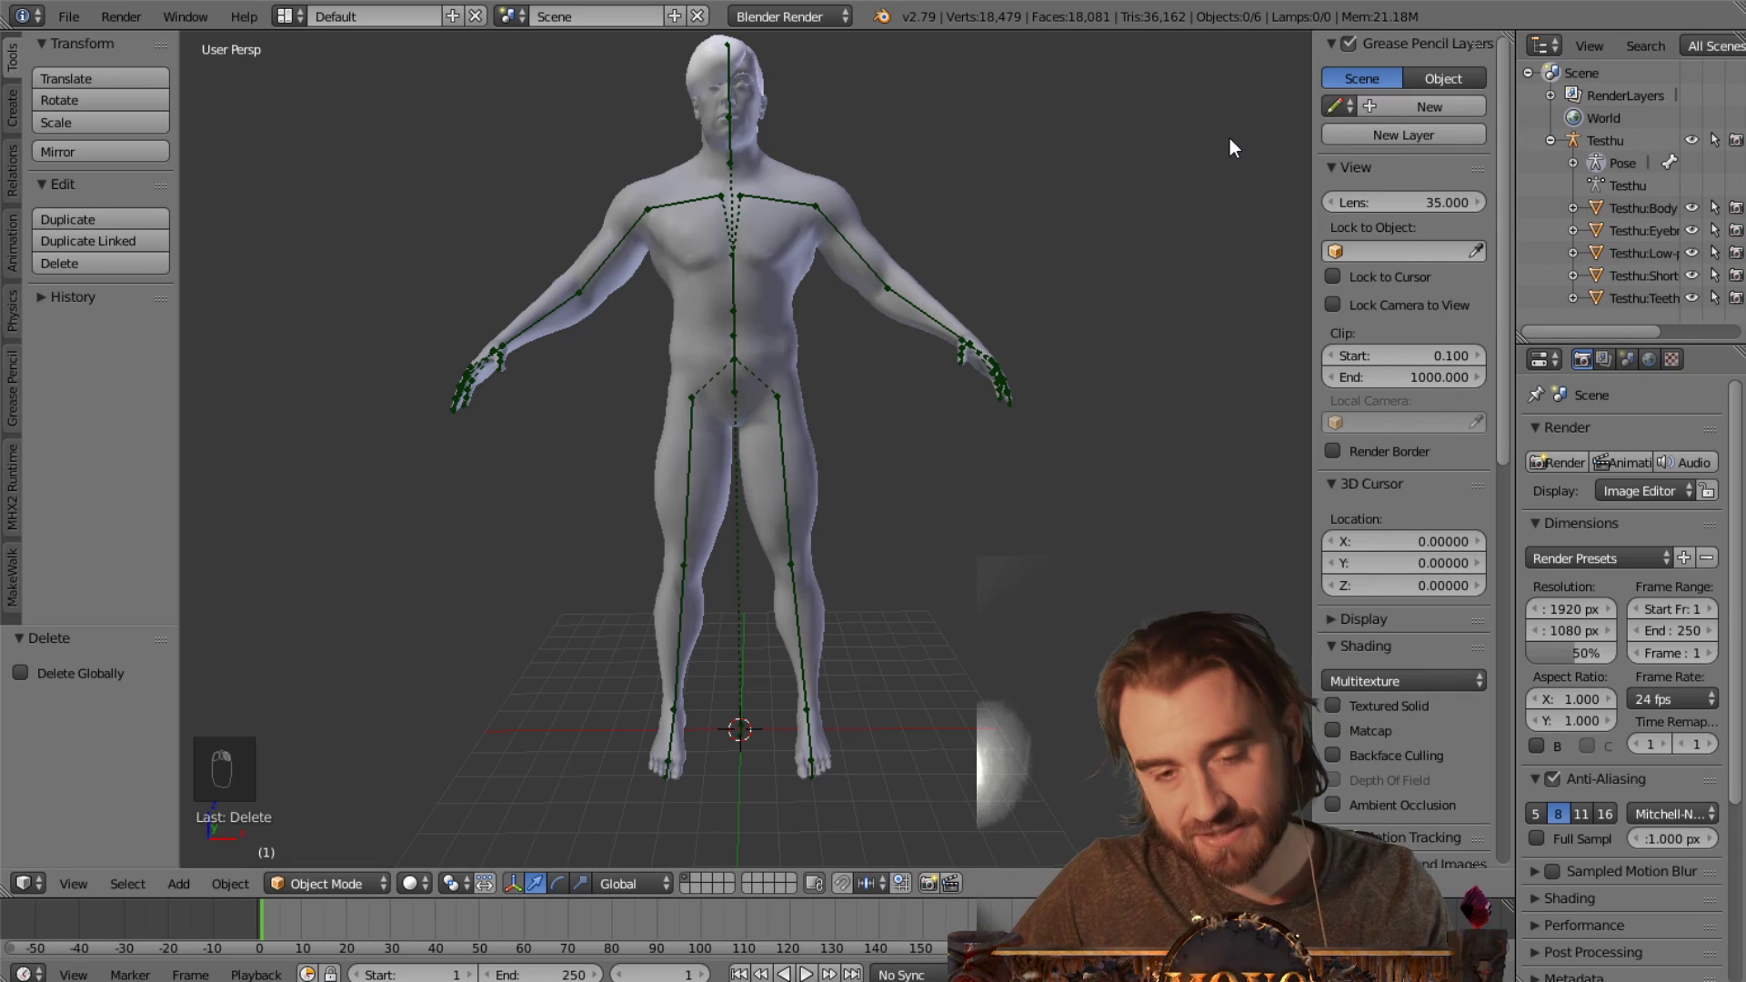
# Widen the outliner to show the full object names and select the Testhu:Body mesh
pyautogui.scroll(2, 1044, 167)
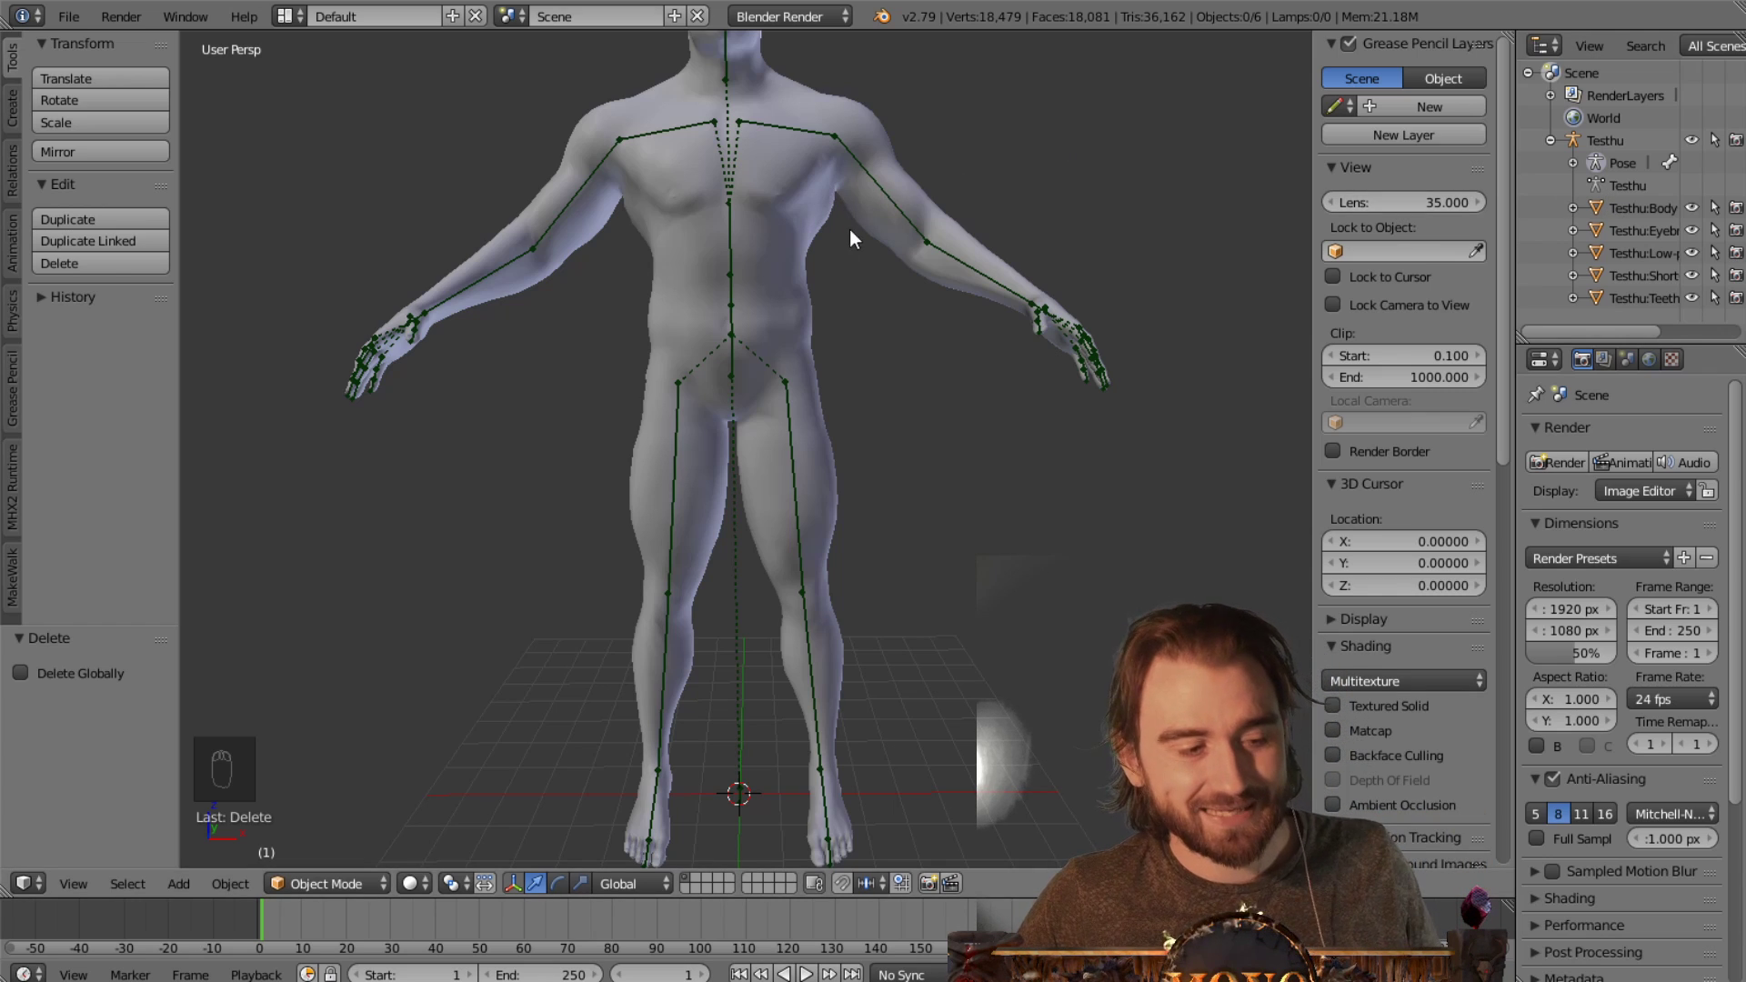
pyautogui.moveTo(937, 243)
pyautogui.mouseDown(button='middle')
pyautogui.moveTo(984, 266)
pyautogui.moveTo(909, 244)
pyautogui.moveTo(940, 226)
pyautogui.mouseUp(button='middle')
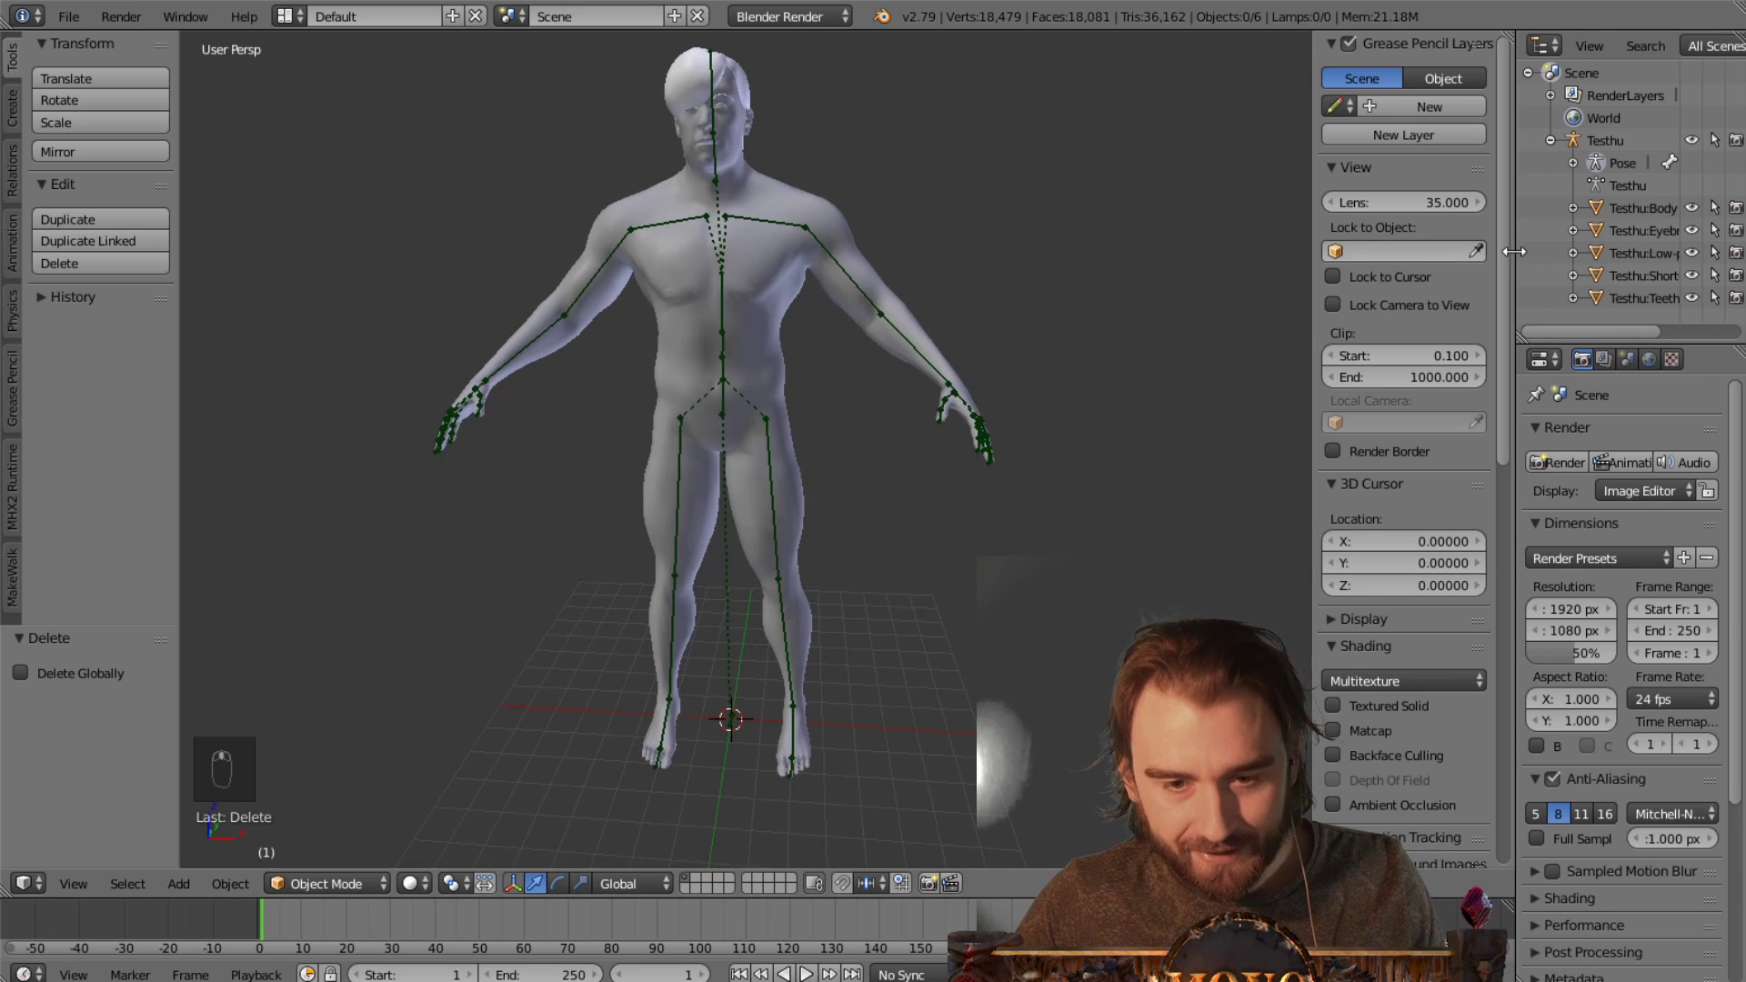
pyautogui.moveTo(1512, 253); pyautogui.dragTo(1414, 251)
pyautogui.click(1567, 208)
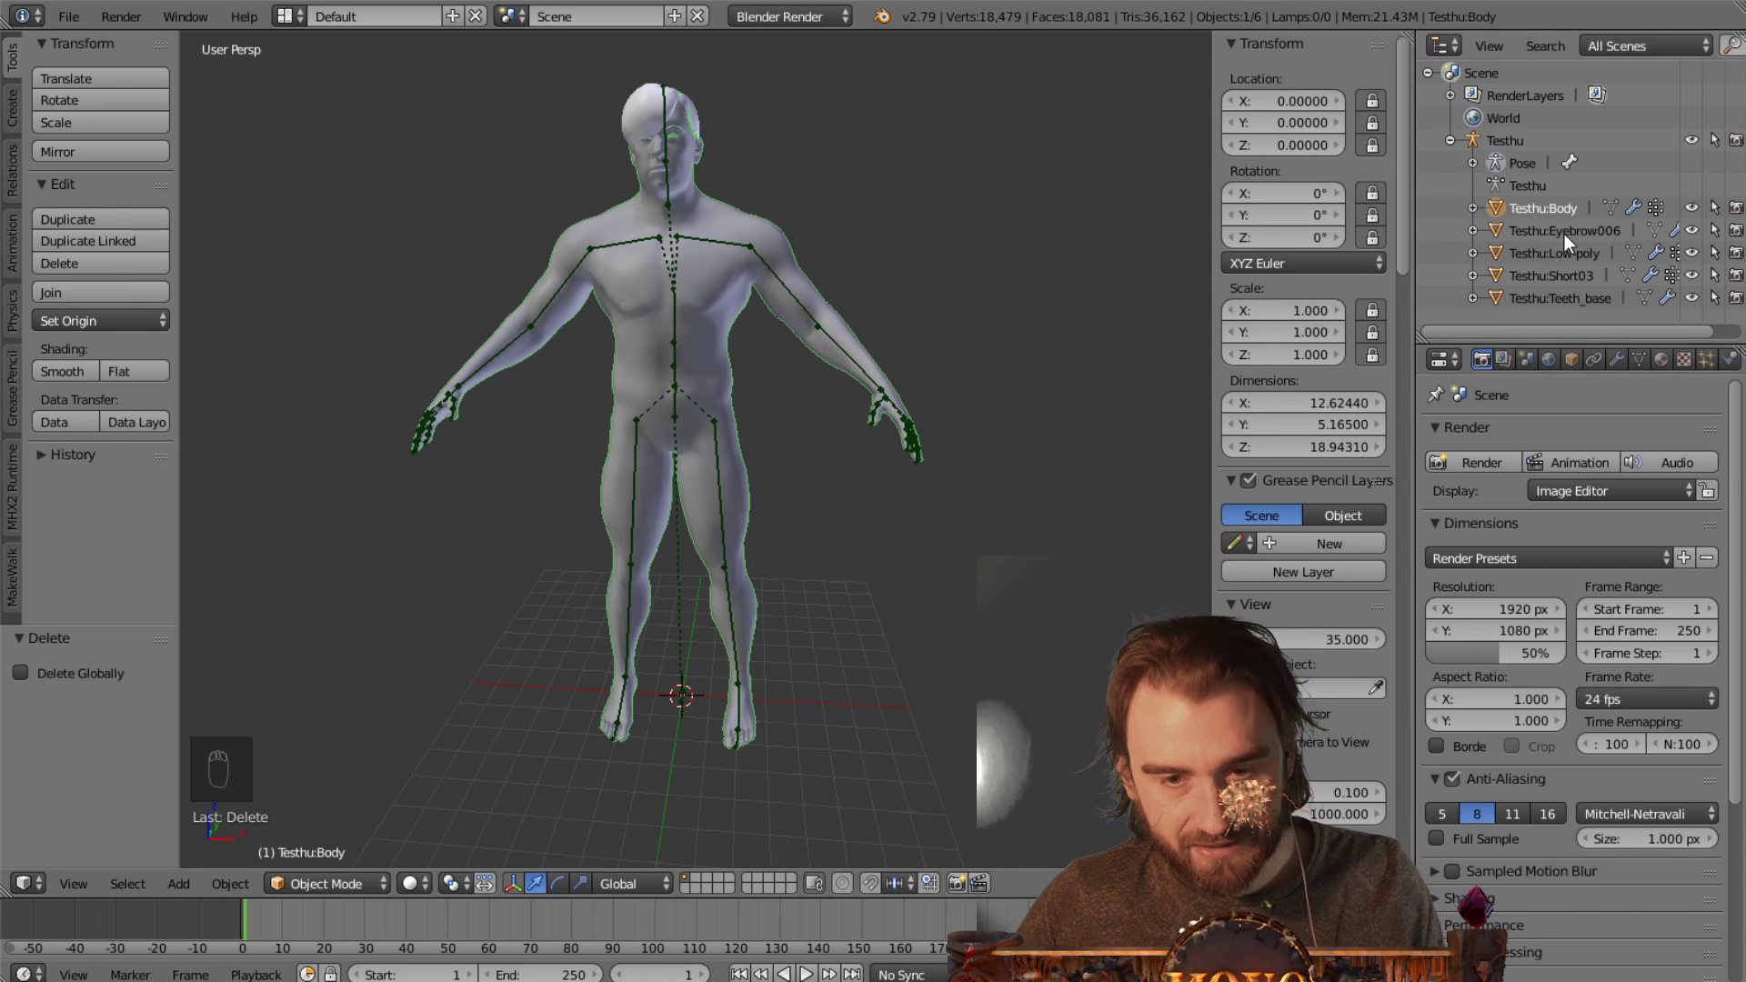
# Test the Testhu rig by rotating the upperarm_r bone in Pose Mode, and undo the rotation
pyautogui.click(1502, 141)
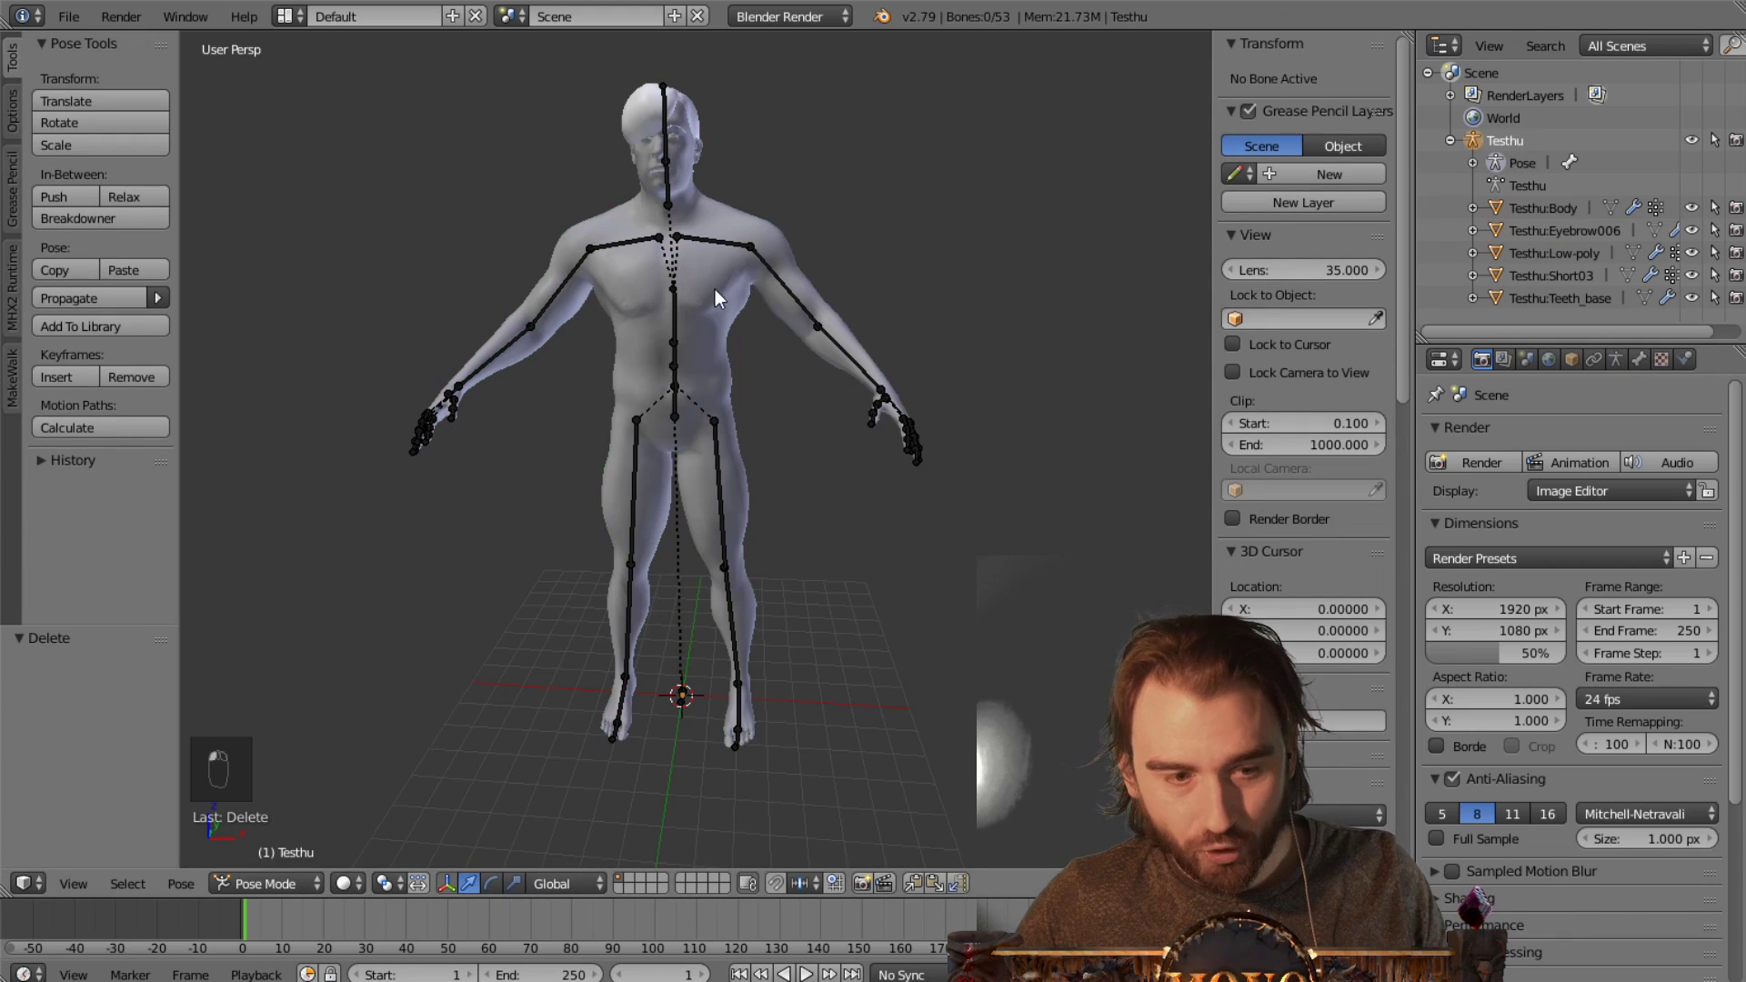
pyautogui.rightClick(562, 308)
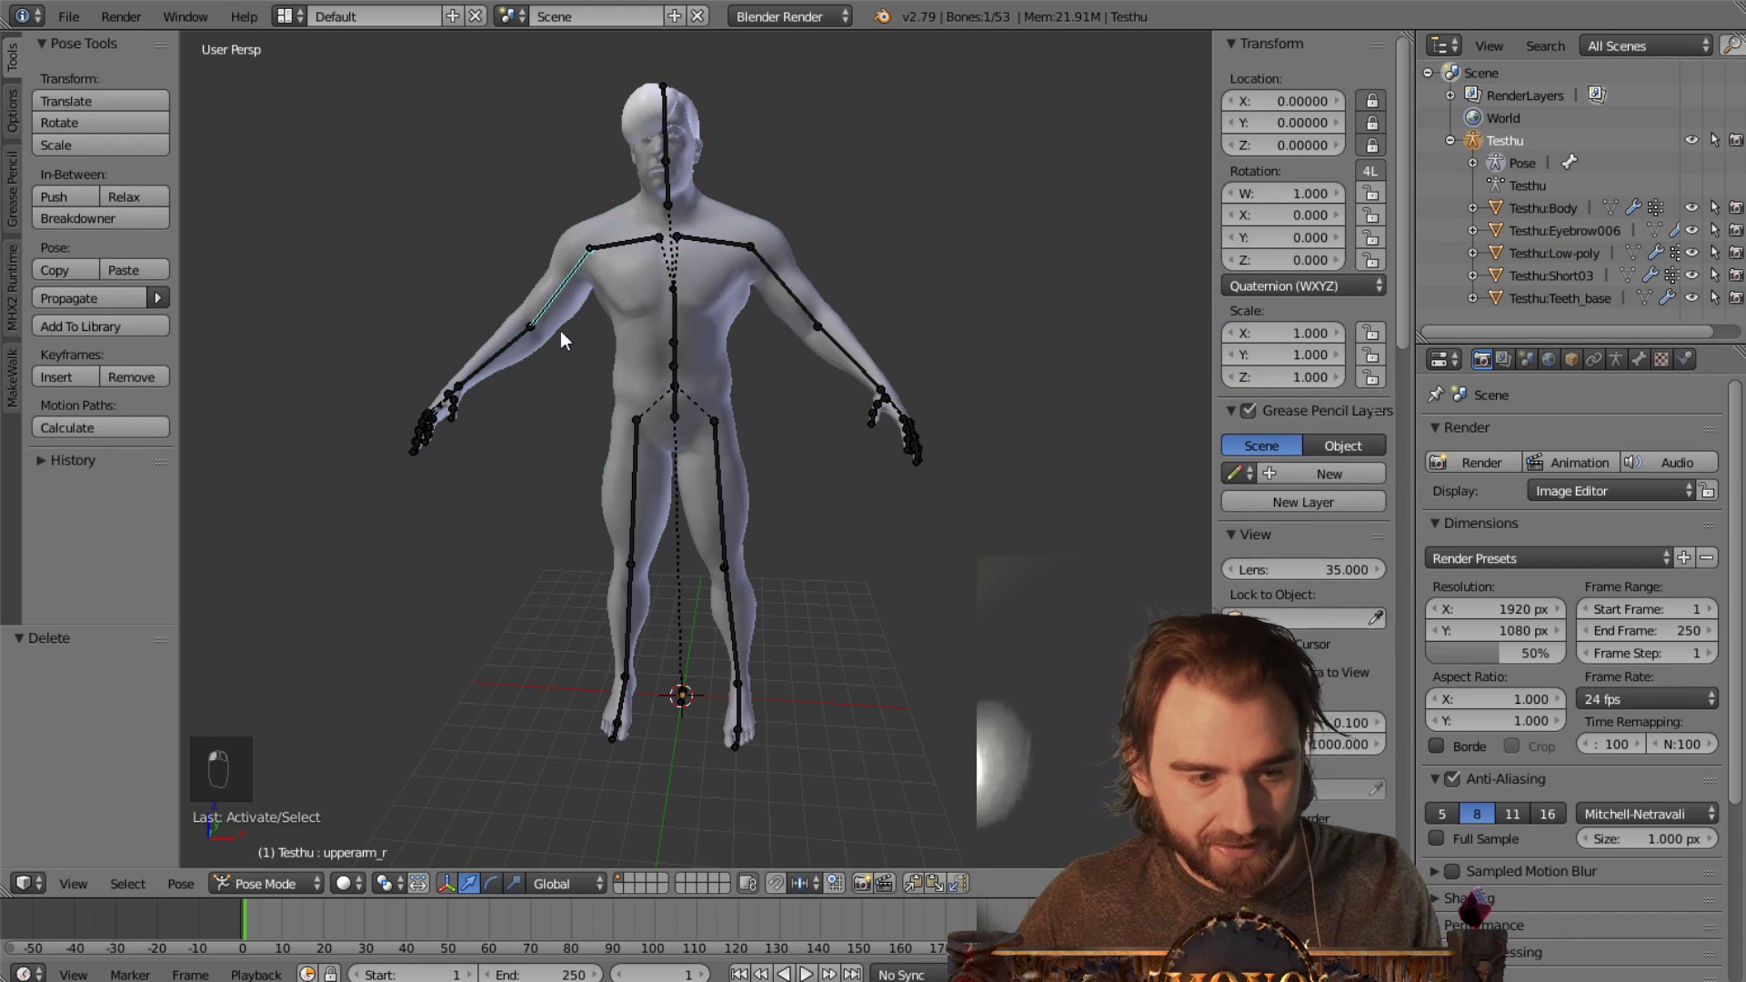
pyautogui.click(263, 883)
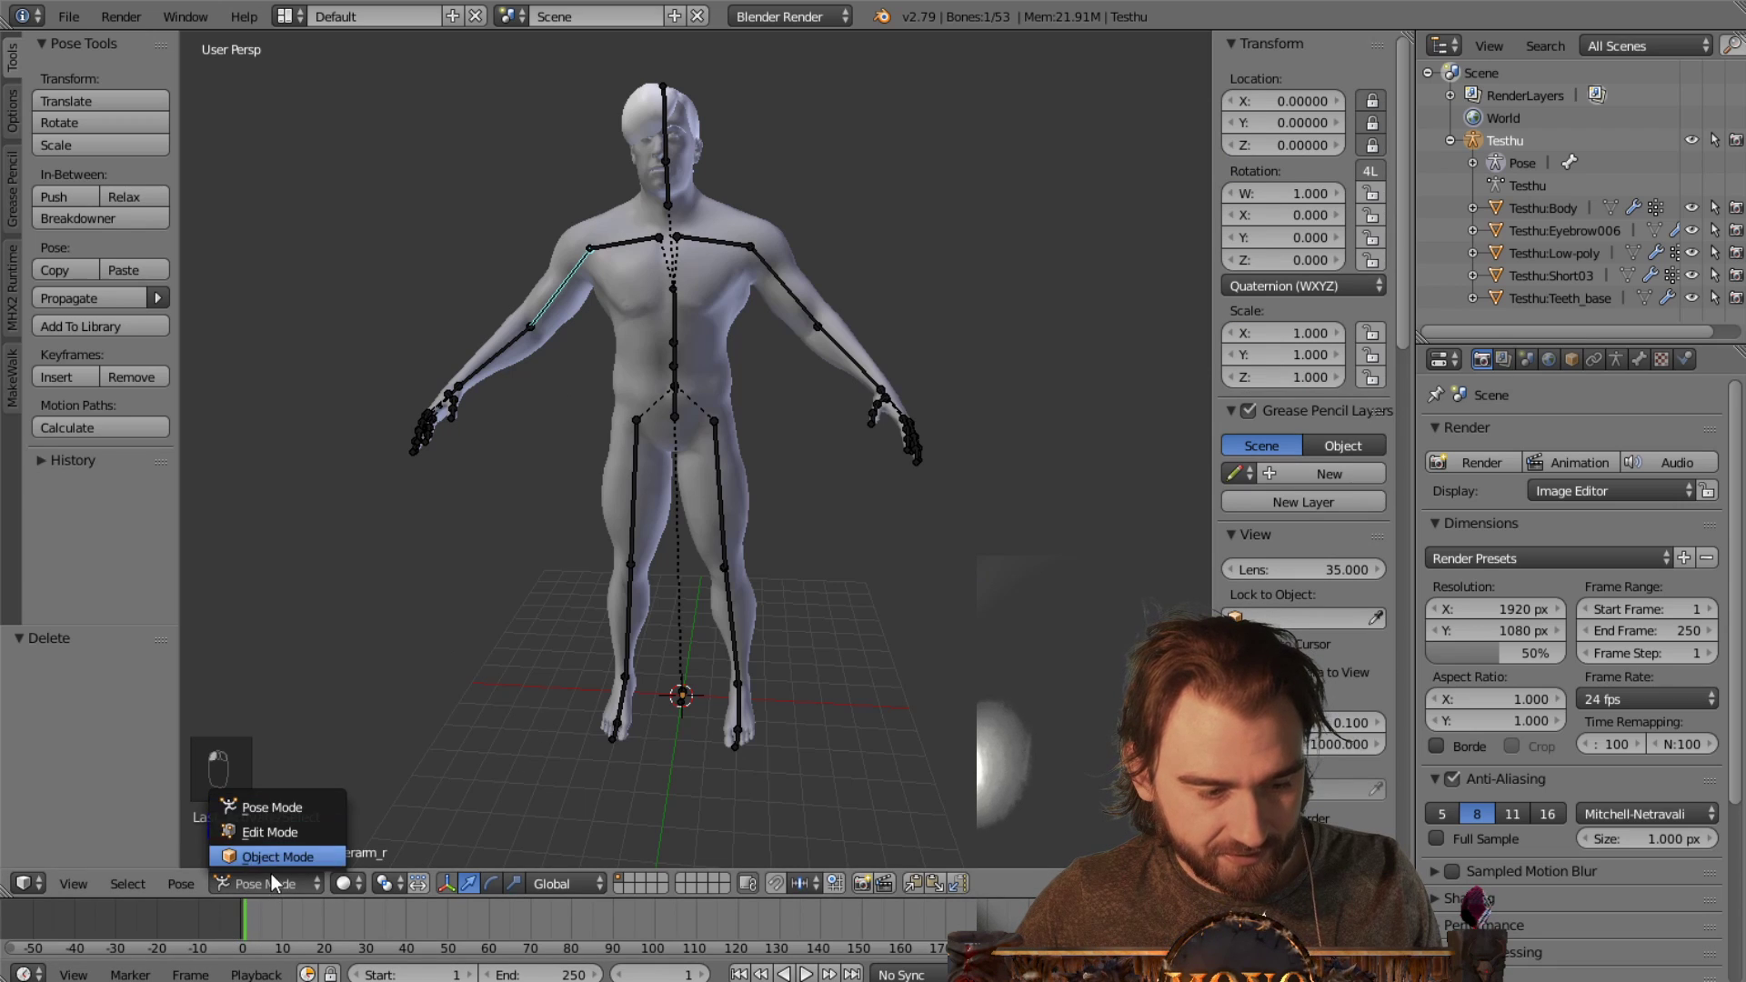
pyautogui.click(491, 883)
pyautogui.moveTo(526, 180); pyautogui.dragTo(582, 196)
pyautogui.hotkey('ctrl', 'z')
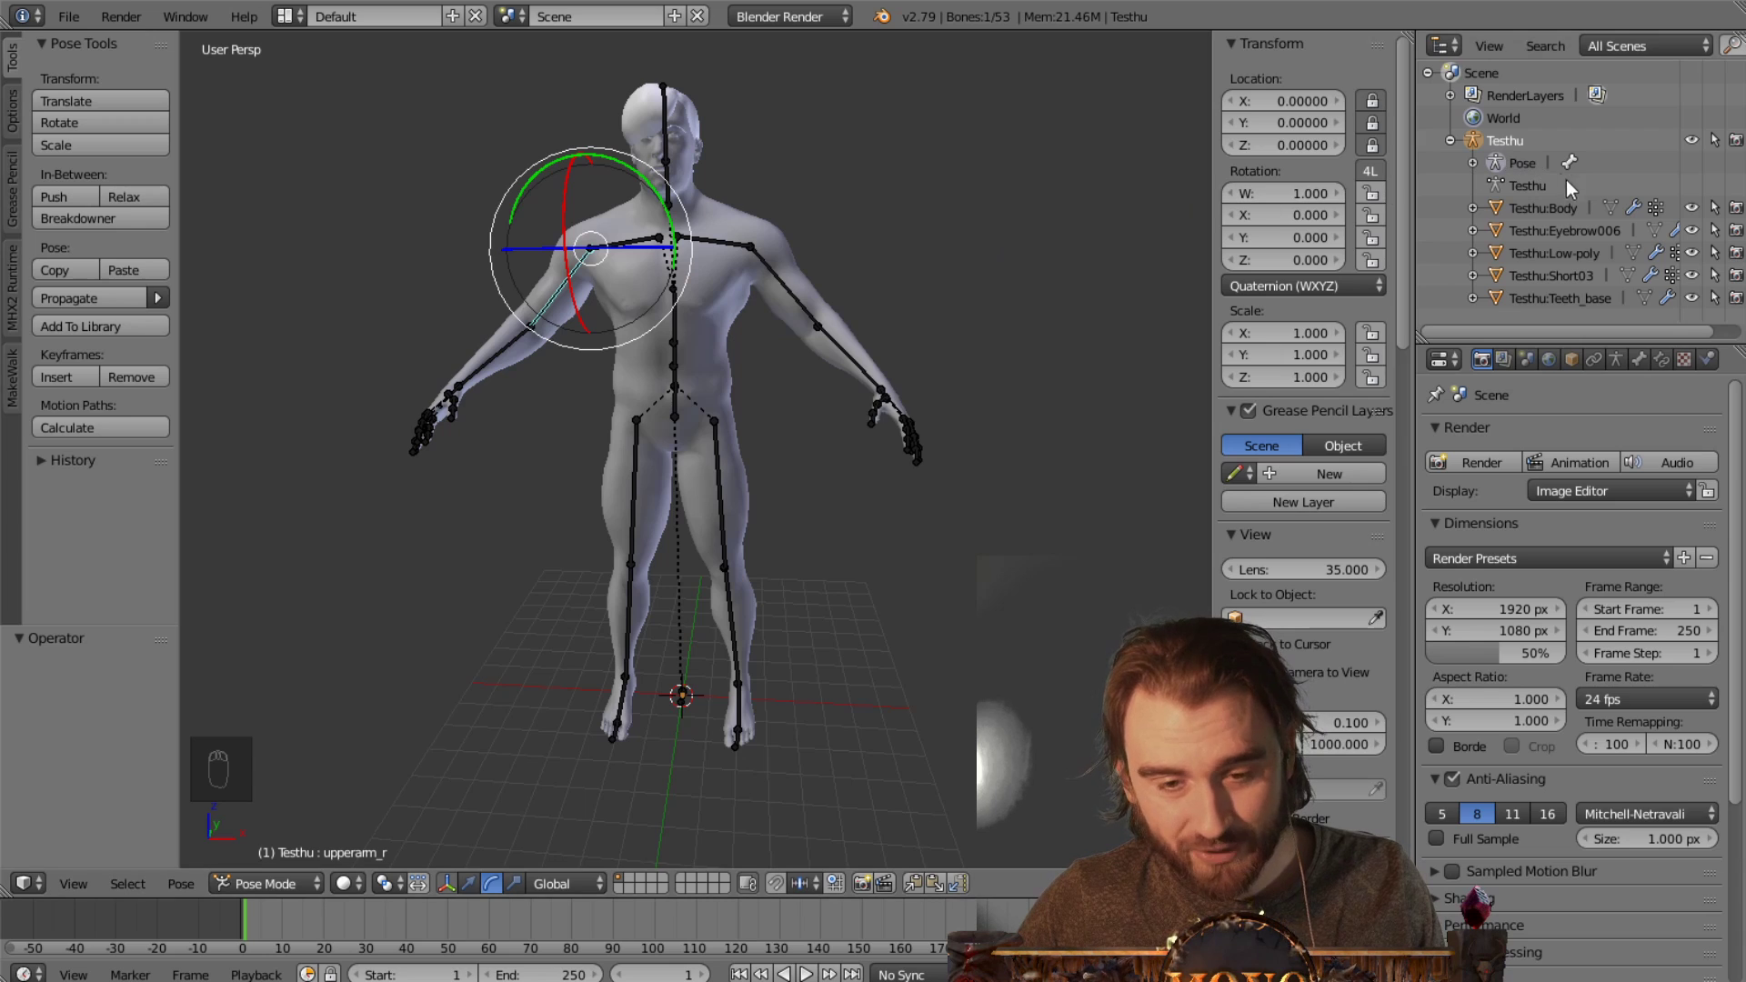
# Inspect the character's separate parts by selecting the Testhu:Low-poly, Testhu:Short03 and Testhu:Teeth_base meshes one after another
pyautogui.click(1549, 247)
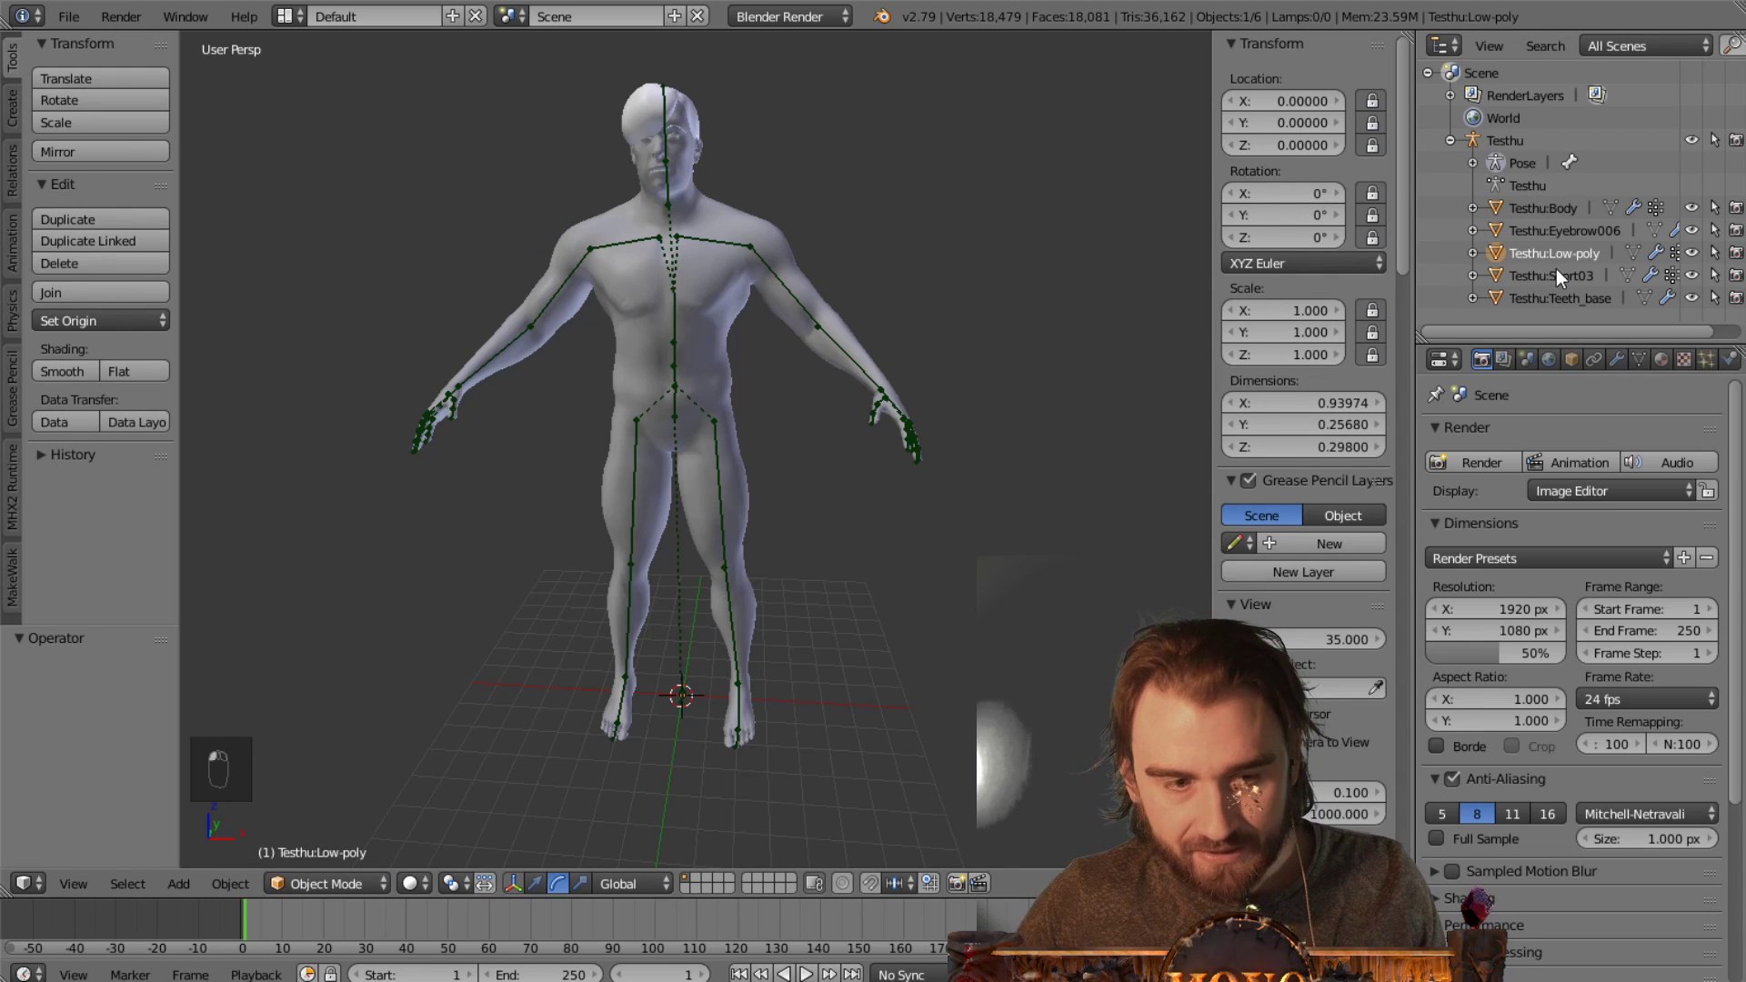
pyautogui.click(1557, 271)
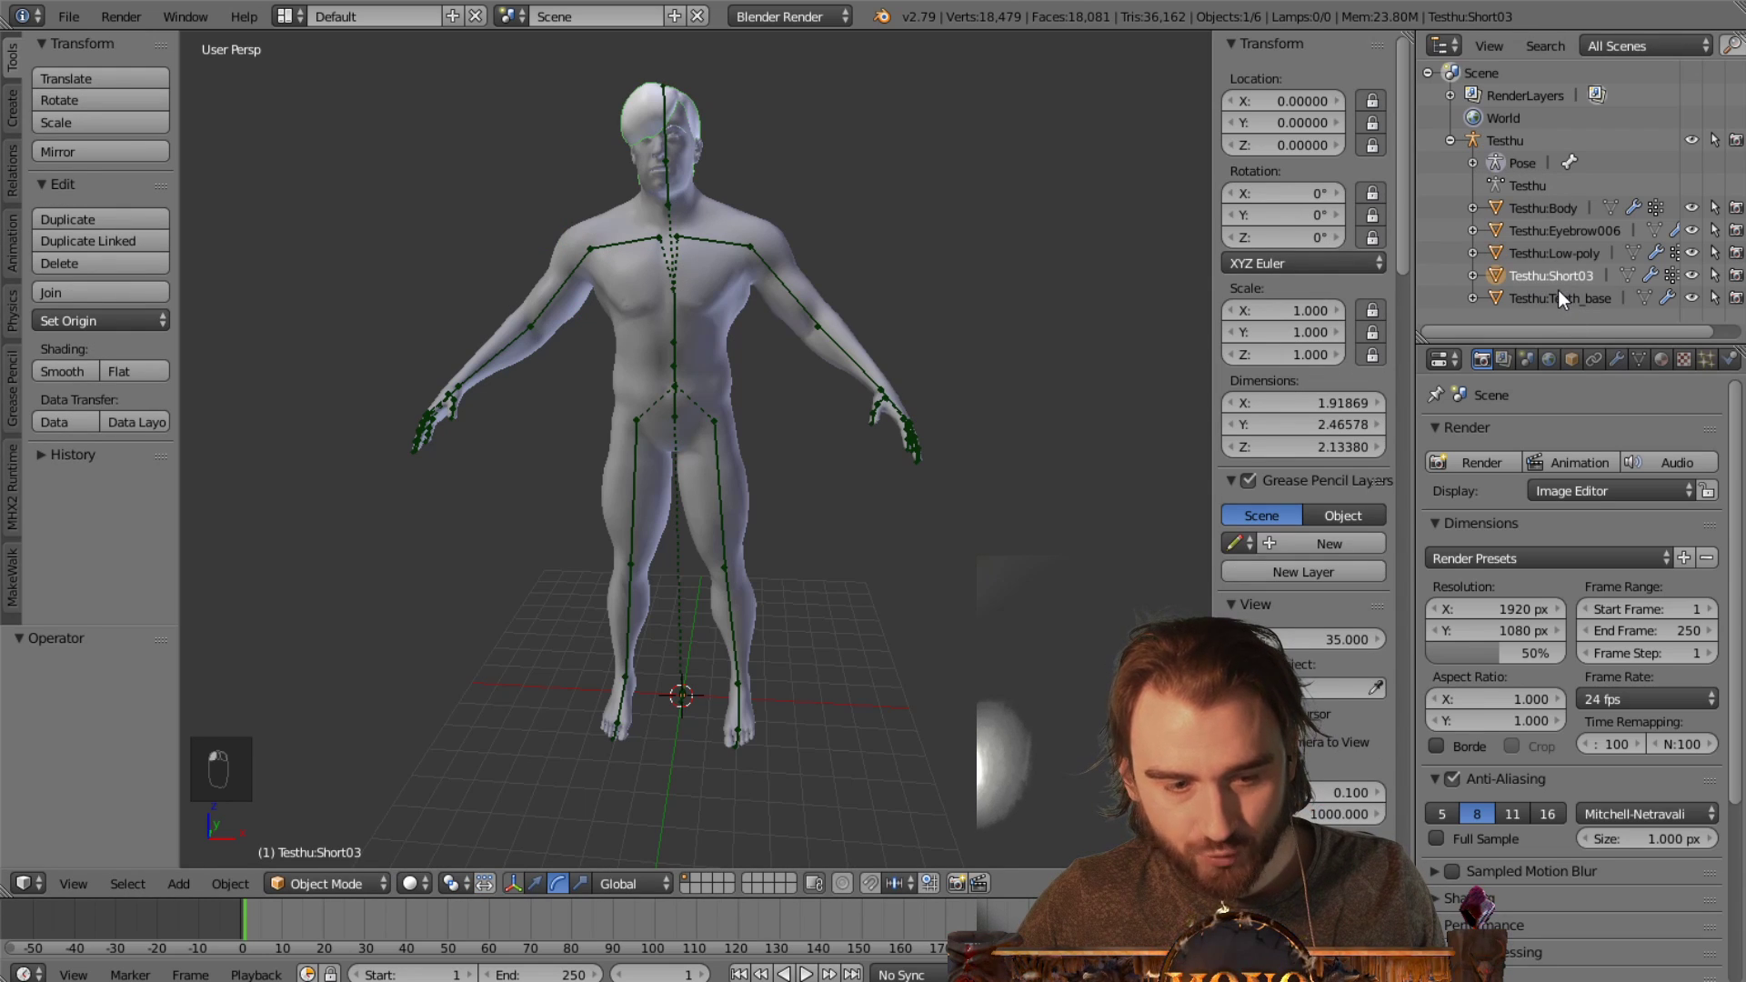
pyautogui.click(1557, 293)
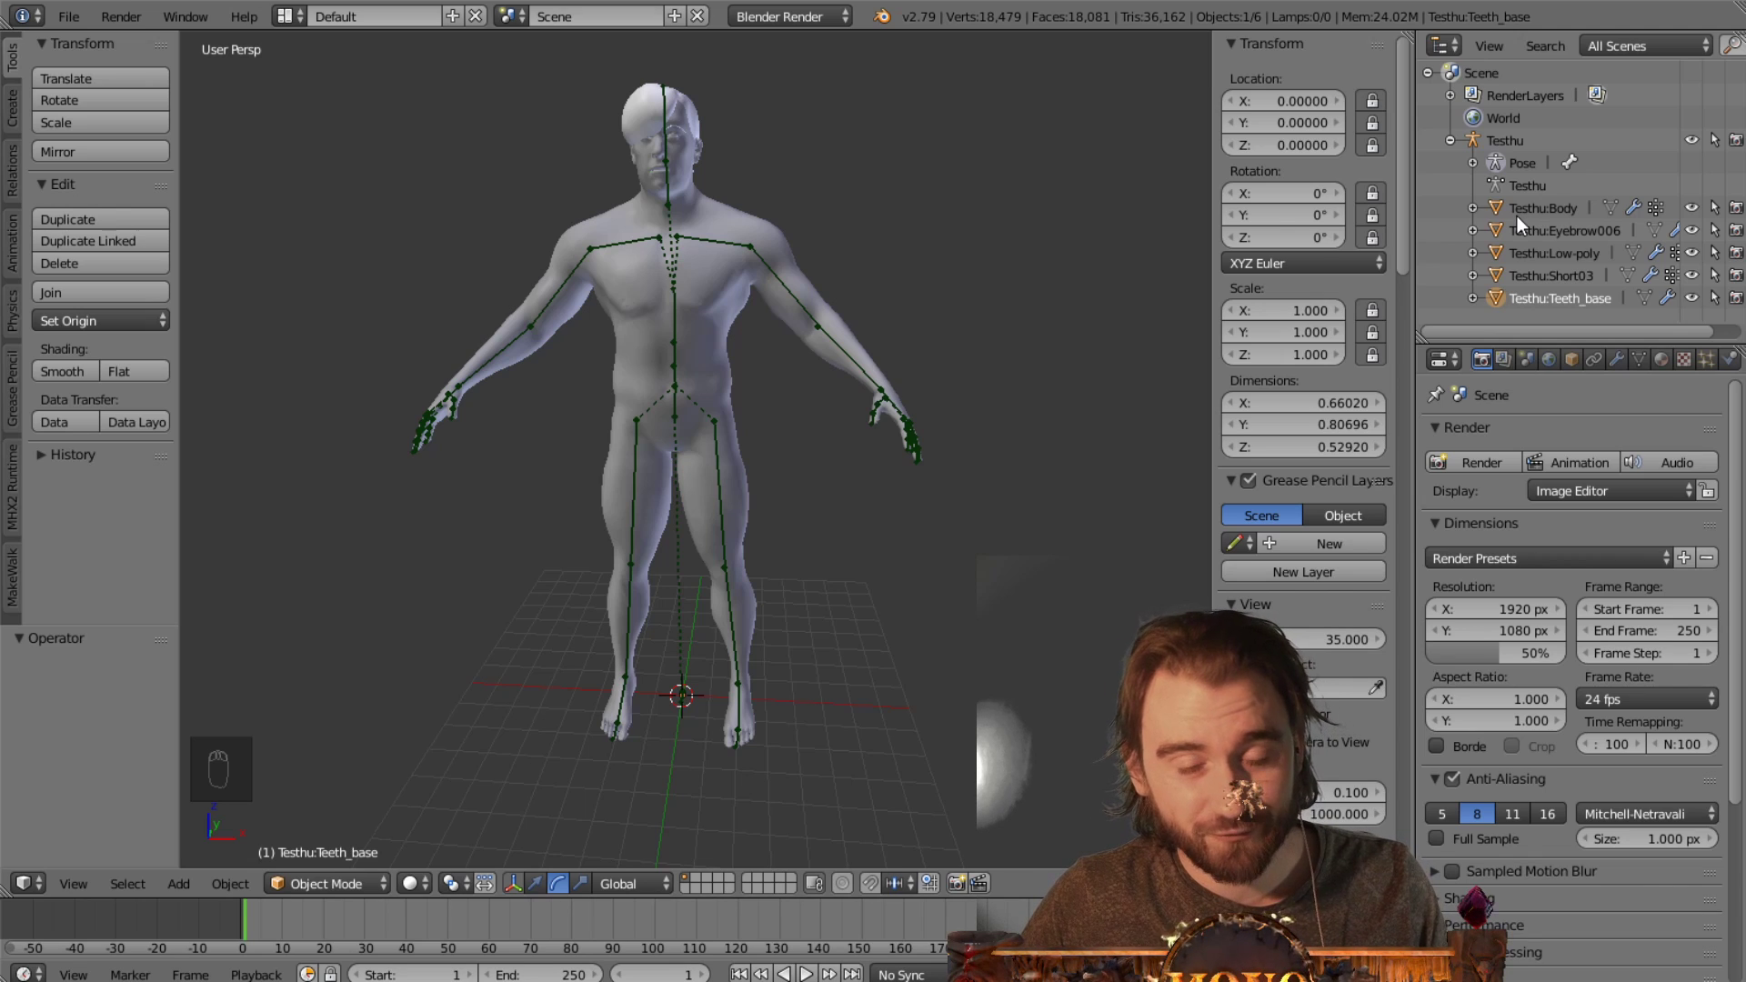
# Select the Testhu:Body mesh, view it from the front in orthographic projection and enter Edit Mode
pyautogui.click(1516, 216)
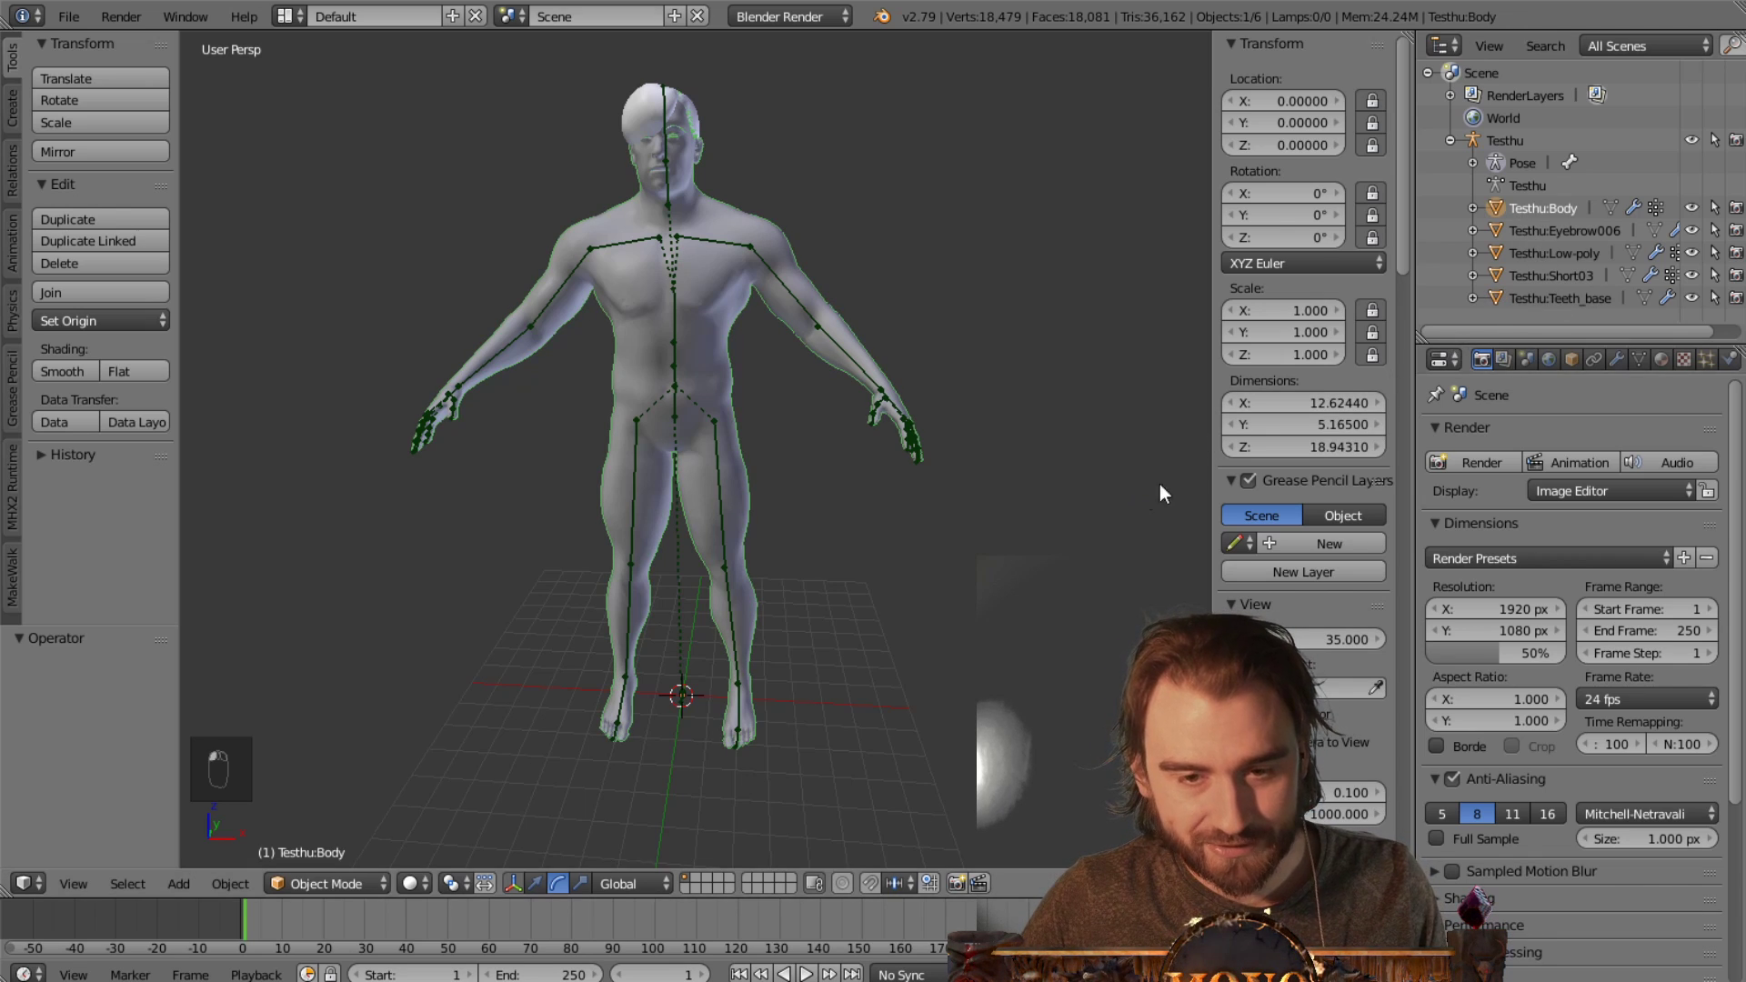
pyautogui.press('KP_1')
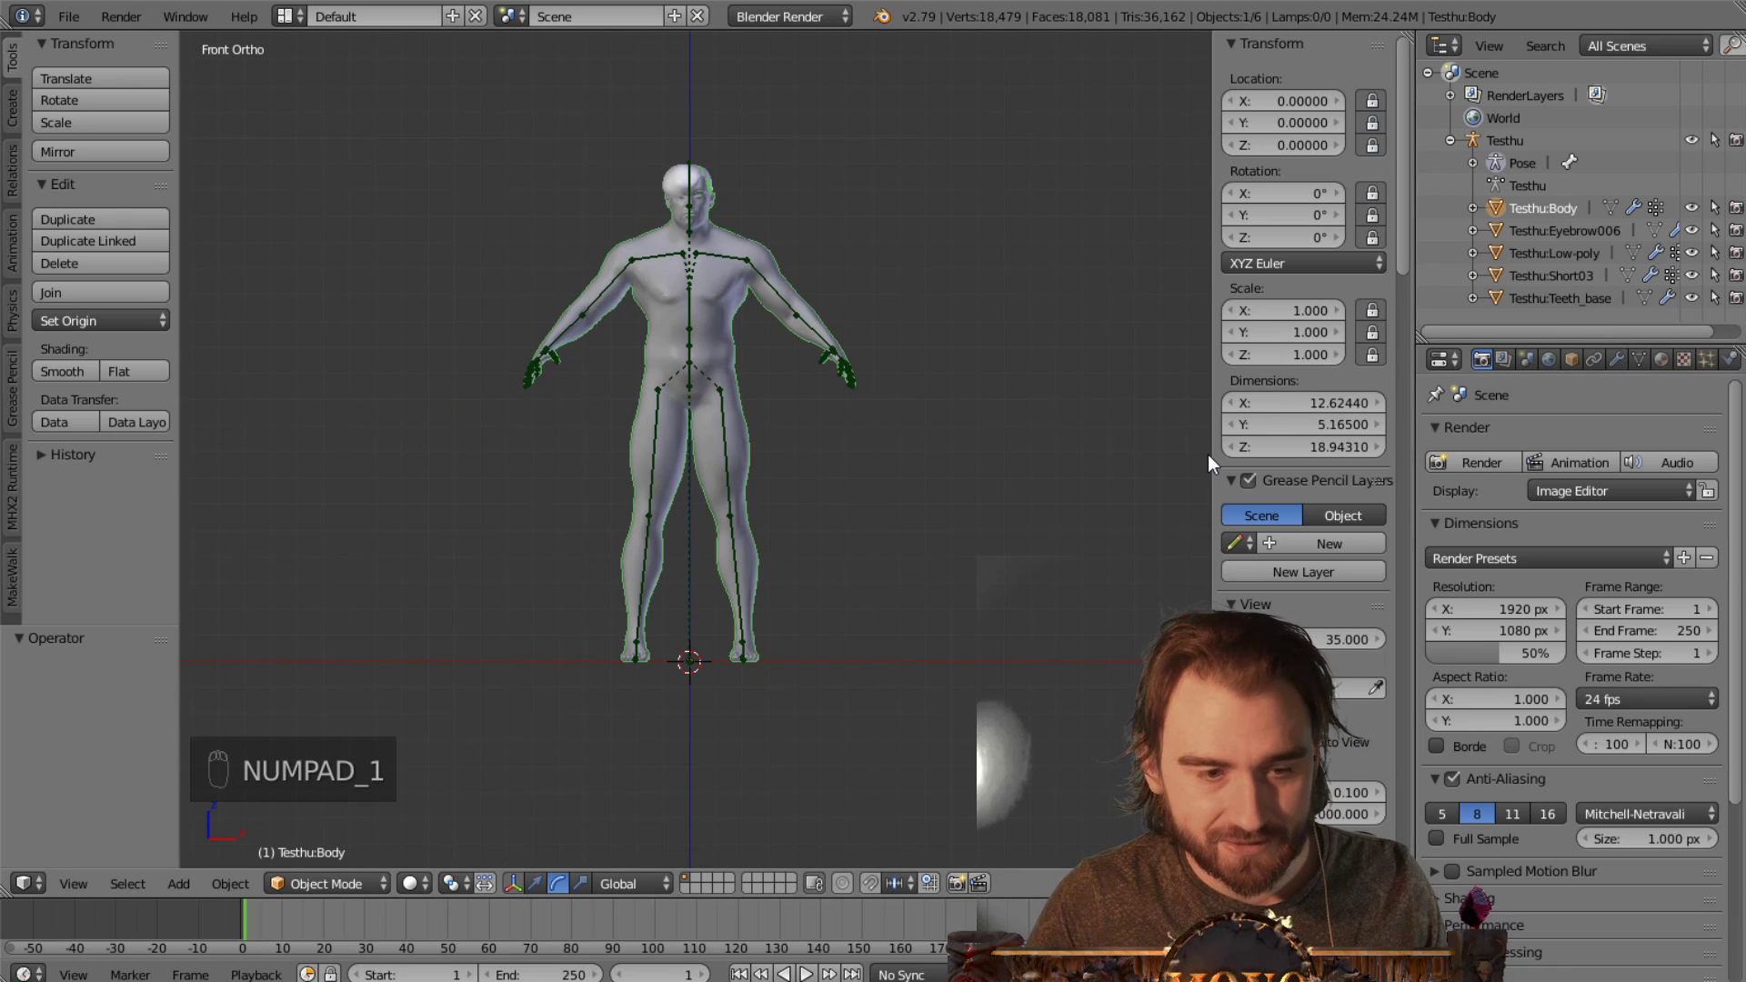
pyautogui.scroll(3, 1026, 456)
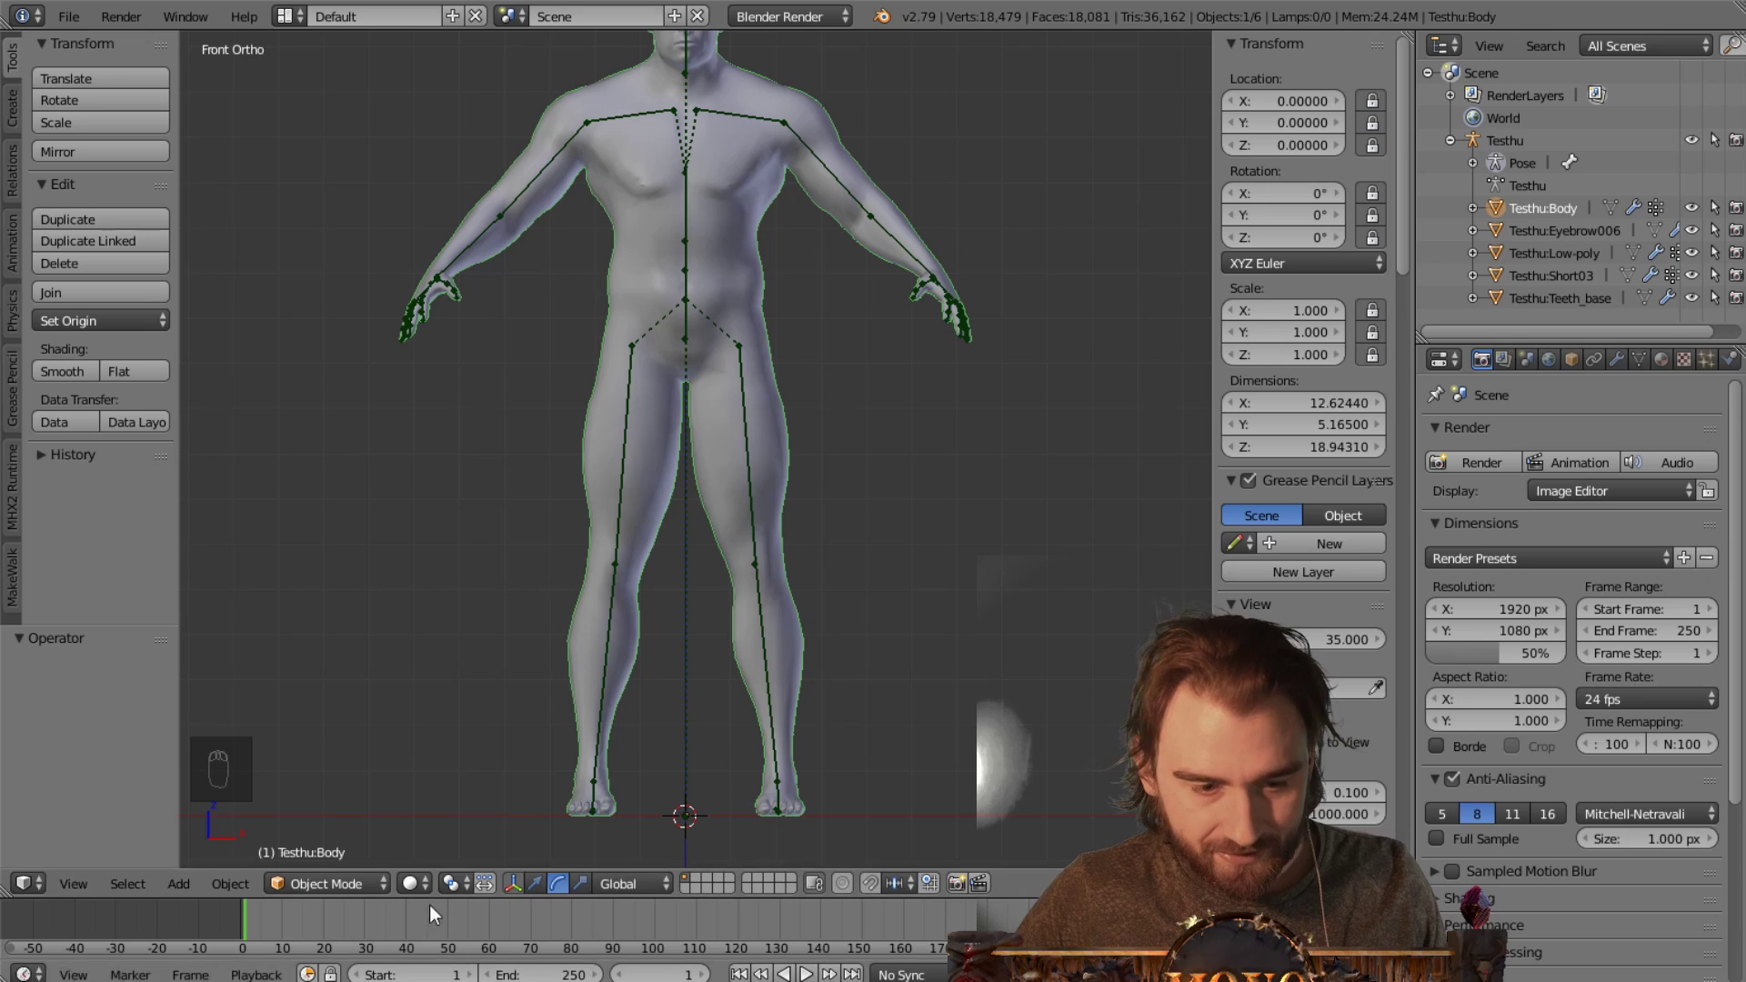
pyautogui.click(341, 883)
pyautogui.click(351, 833)
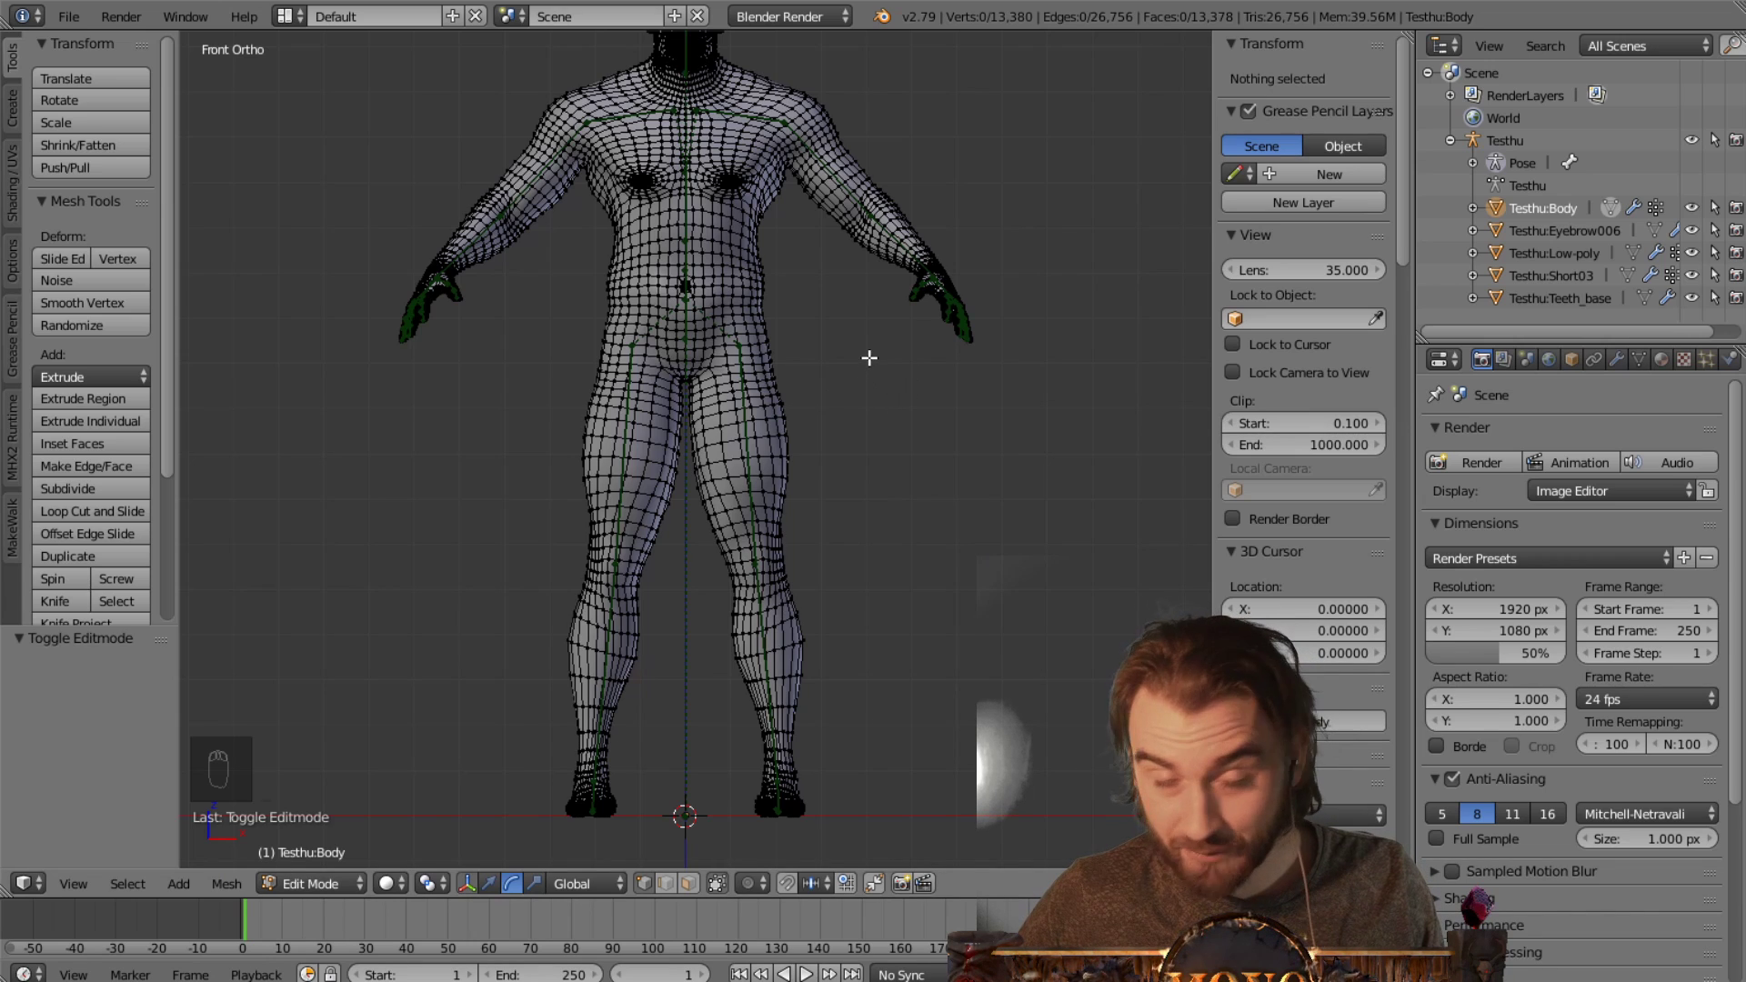
# Border-select the body's hip region from the waist to the upper thighs in wireframe, and return to solid shading
pyautogui.press('z')
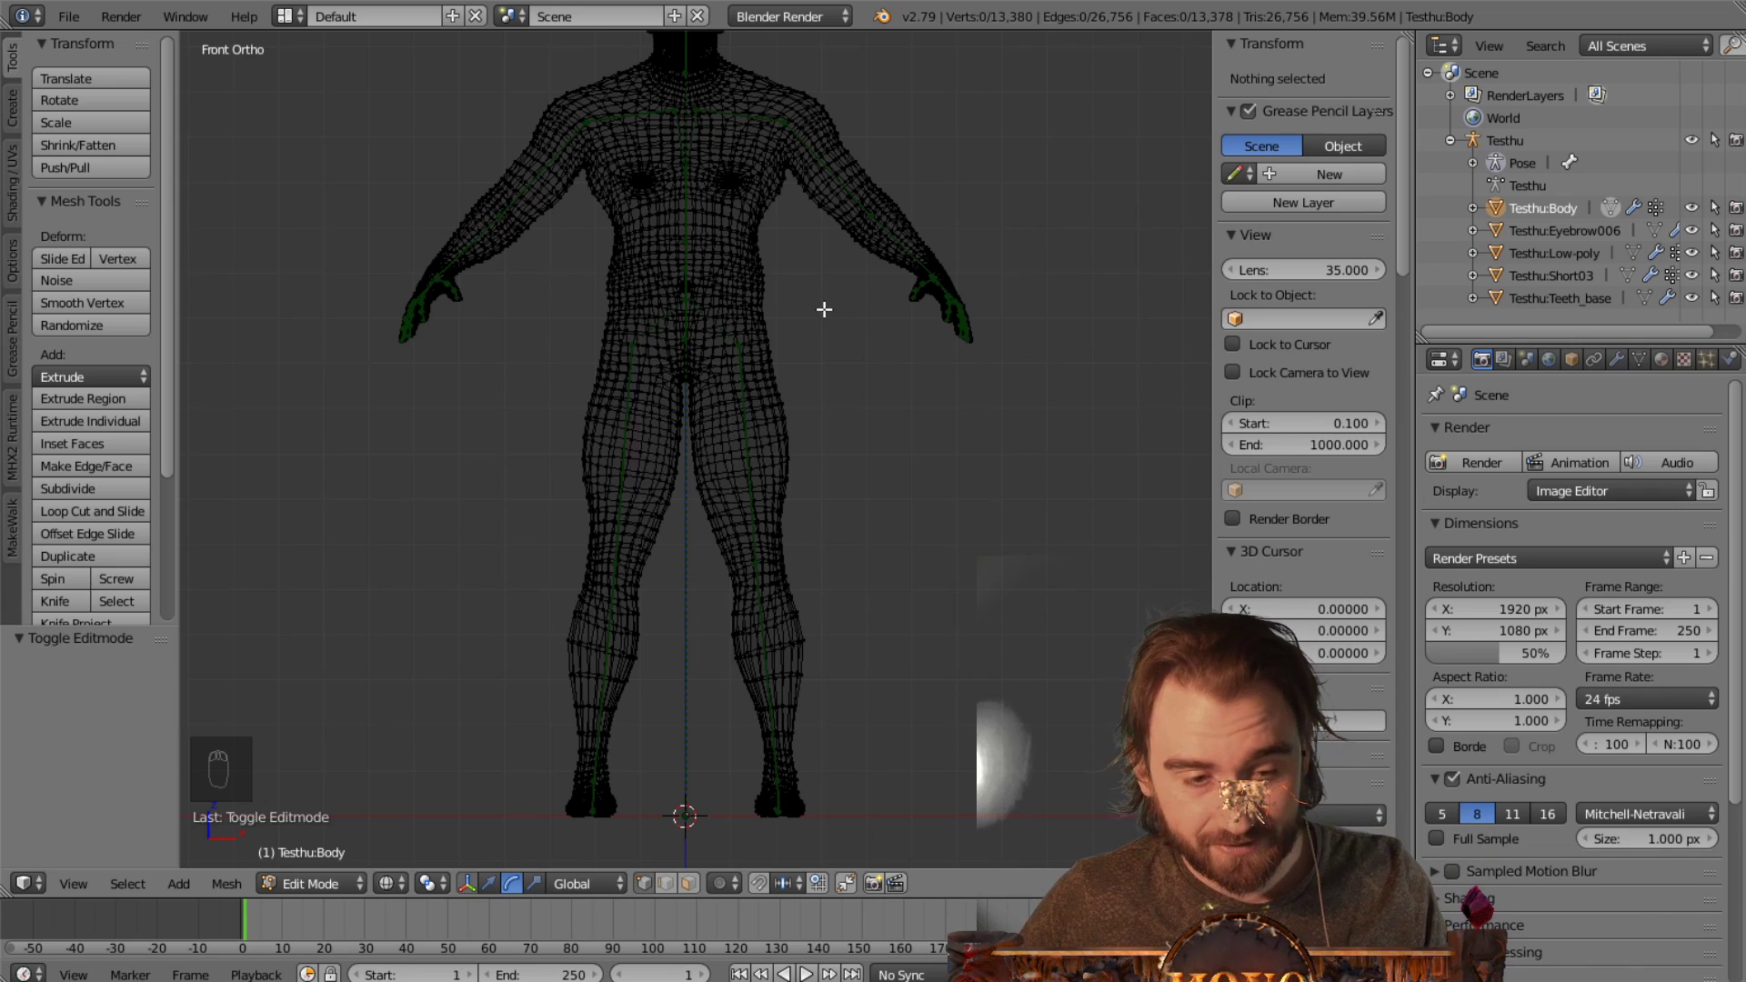
pyautogui.press('b')
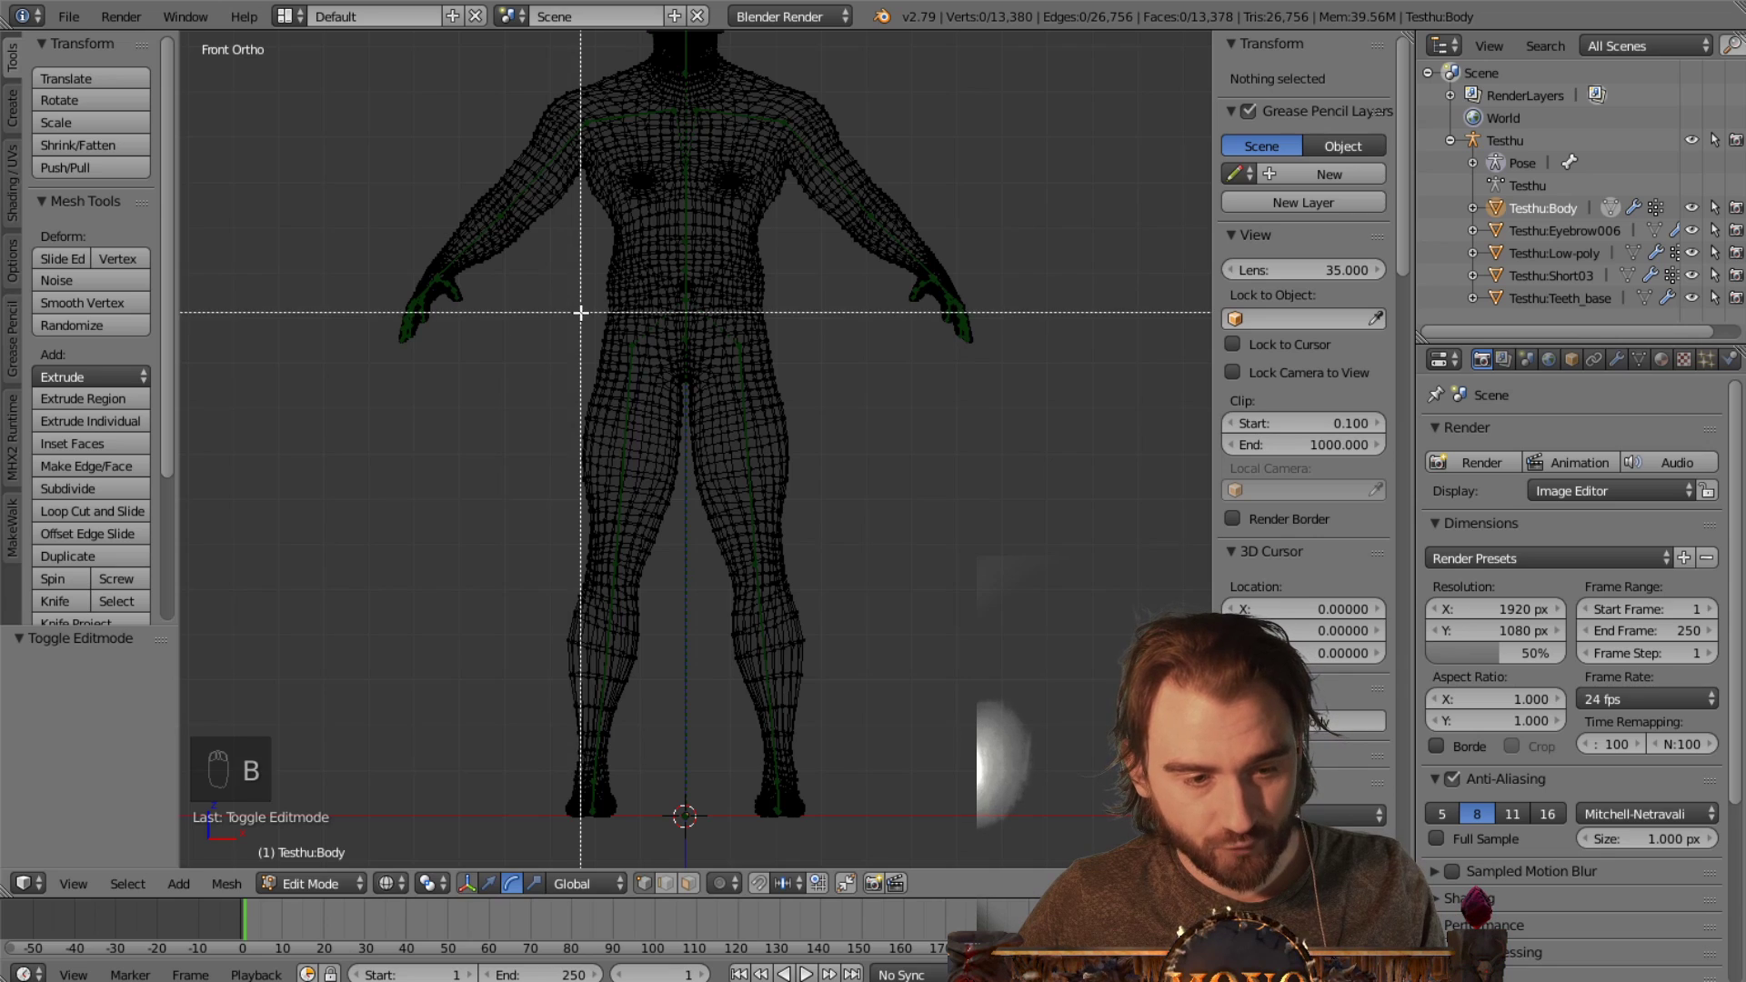
pyautogui.moveTo(562, 302); pyautogui.dragTo(834, 414)
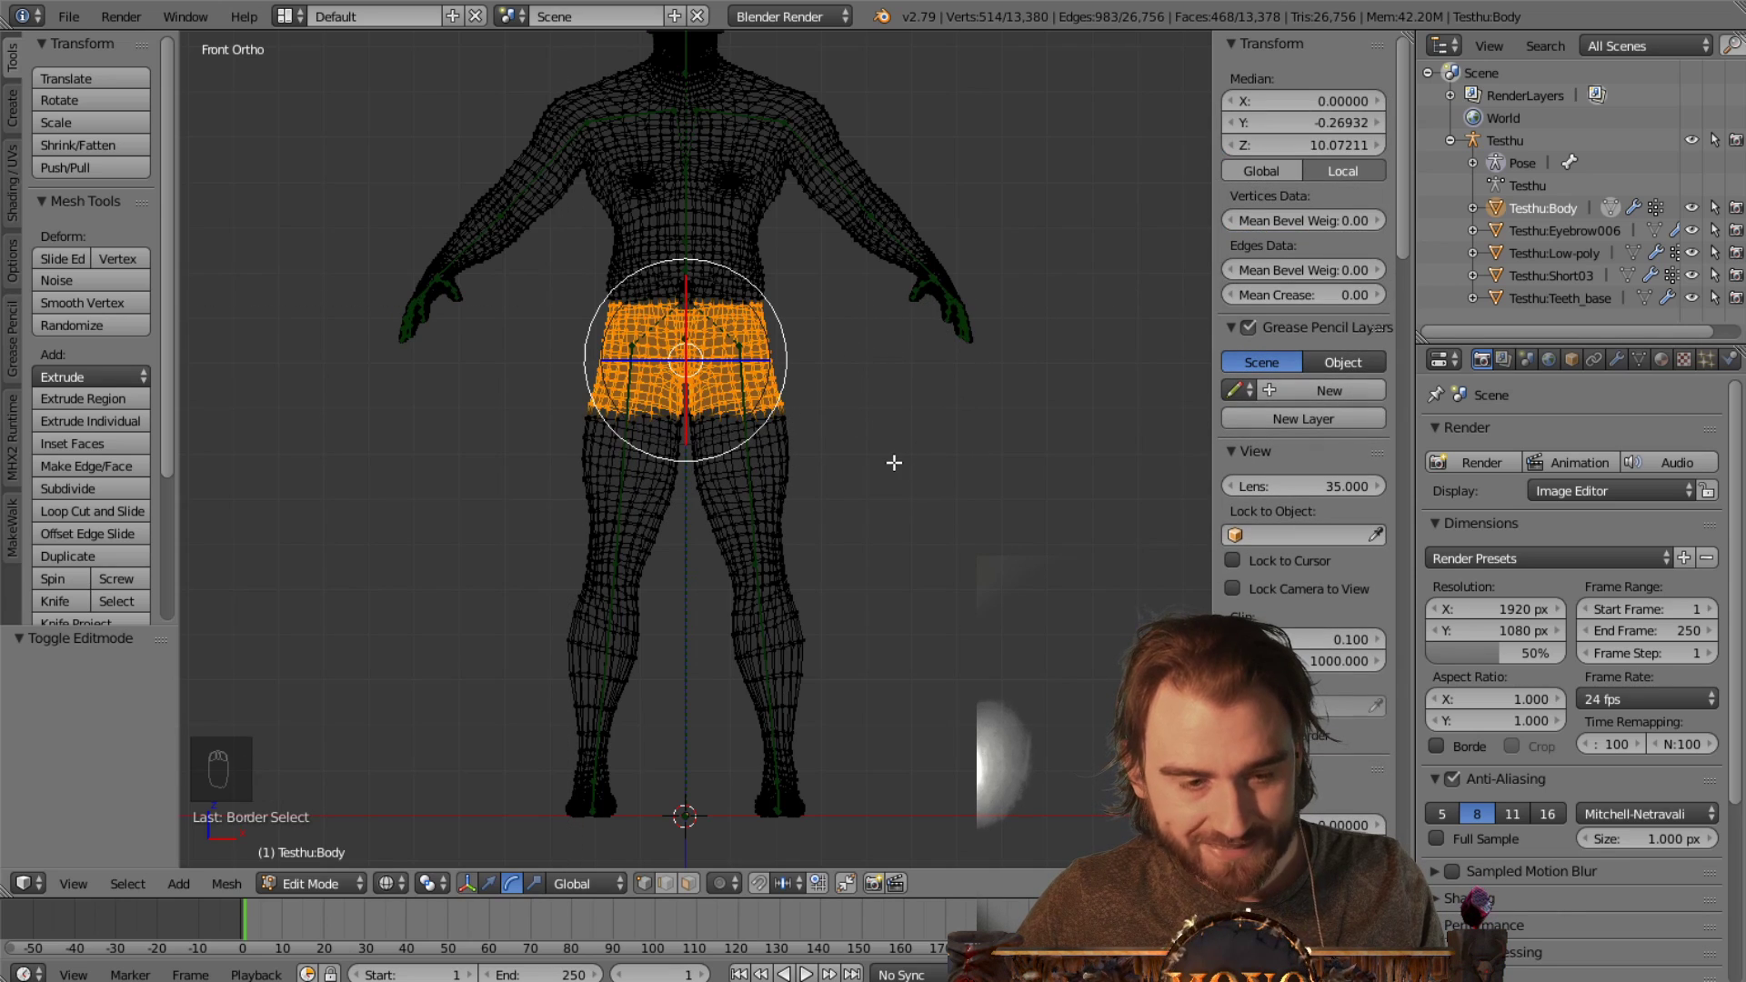
pyautogui.press('z')
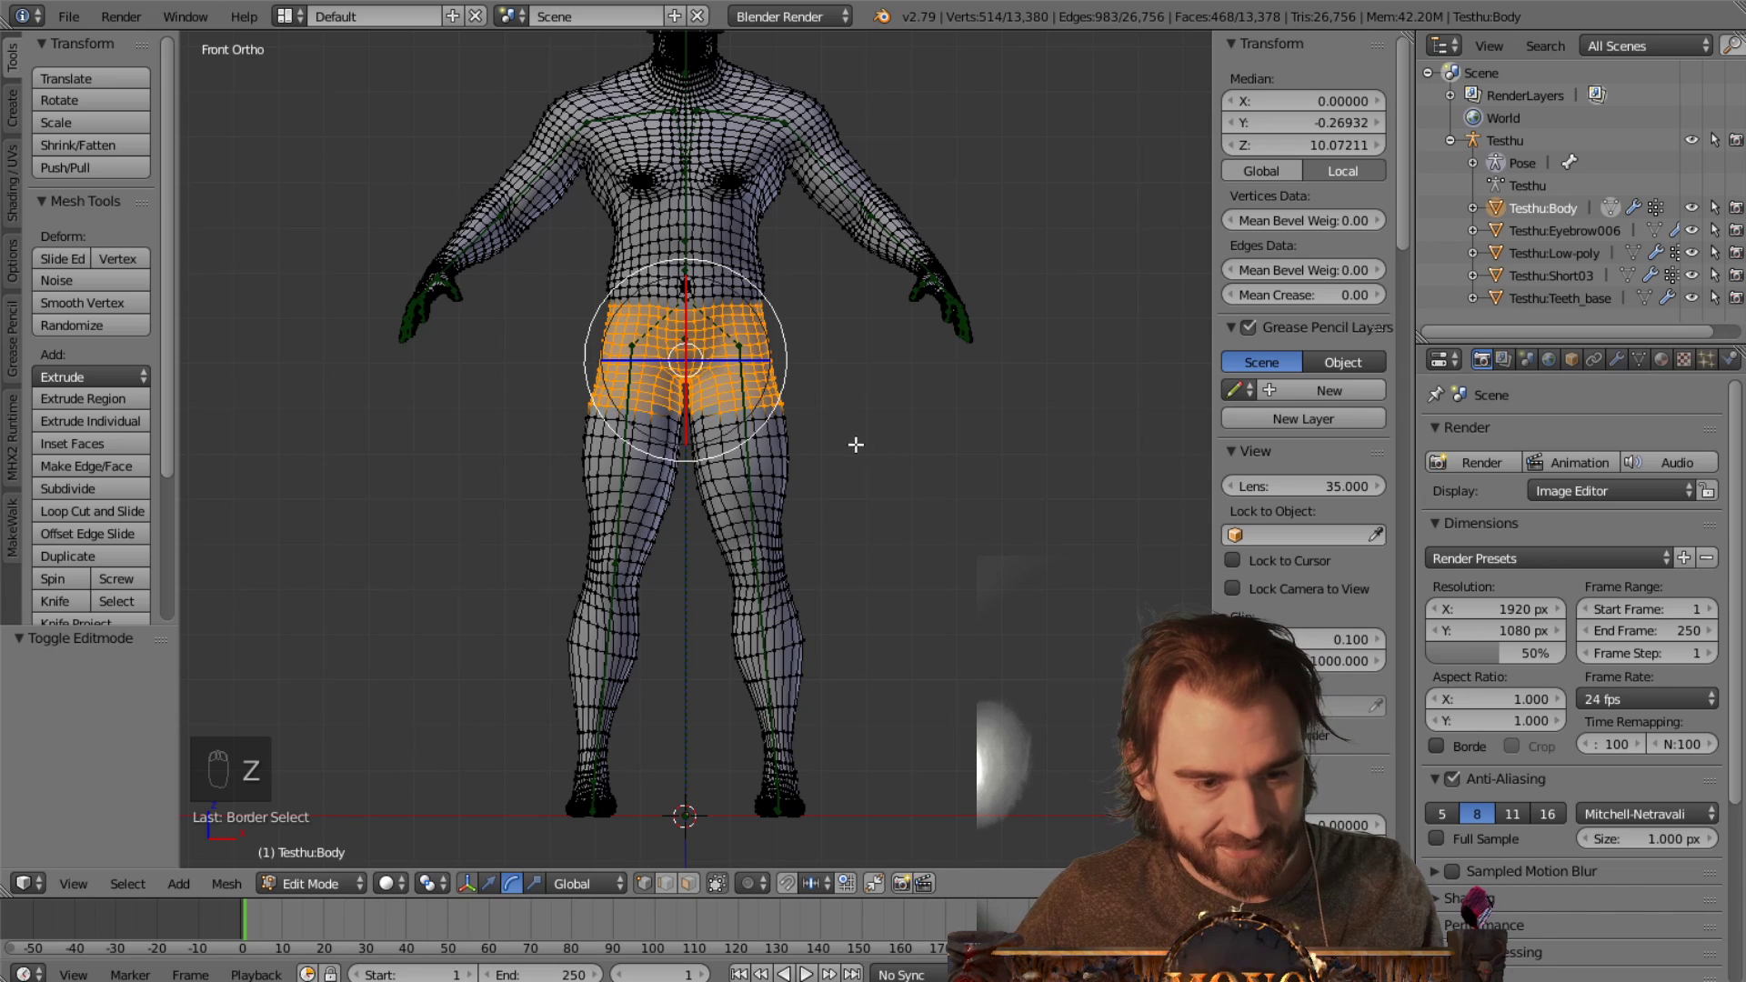
# Add the missed inner-thigh vertices at the front of the crotch to the hip selection
pyautogui.scroll(1, 719, 411)
pyautogui.keyDown('shift'); pyautogui.rightClick(677, 415); pyautogui.keyUp('shift')
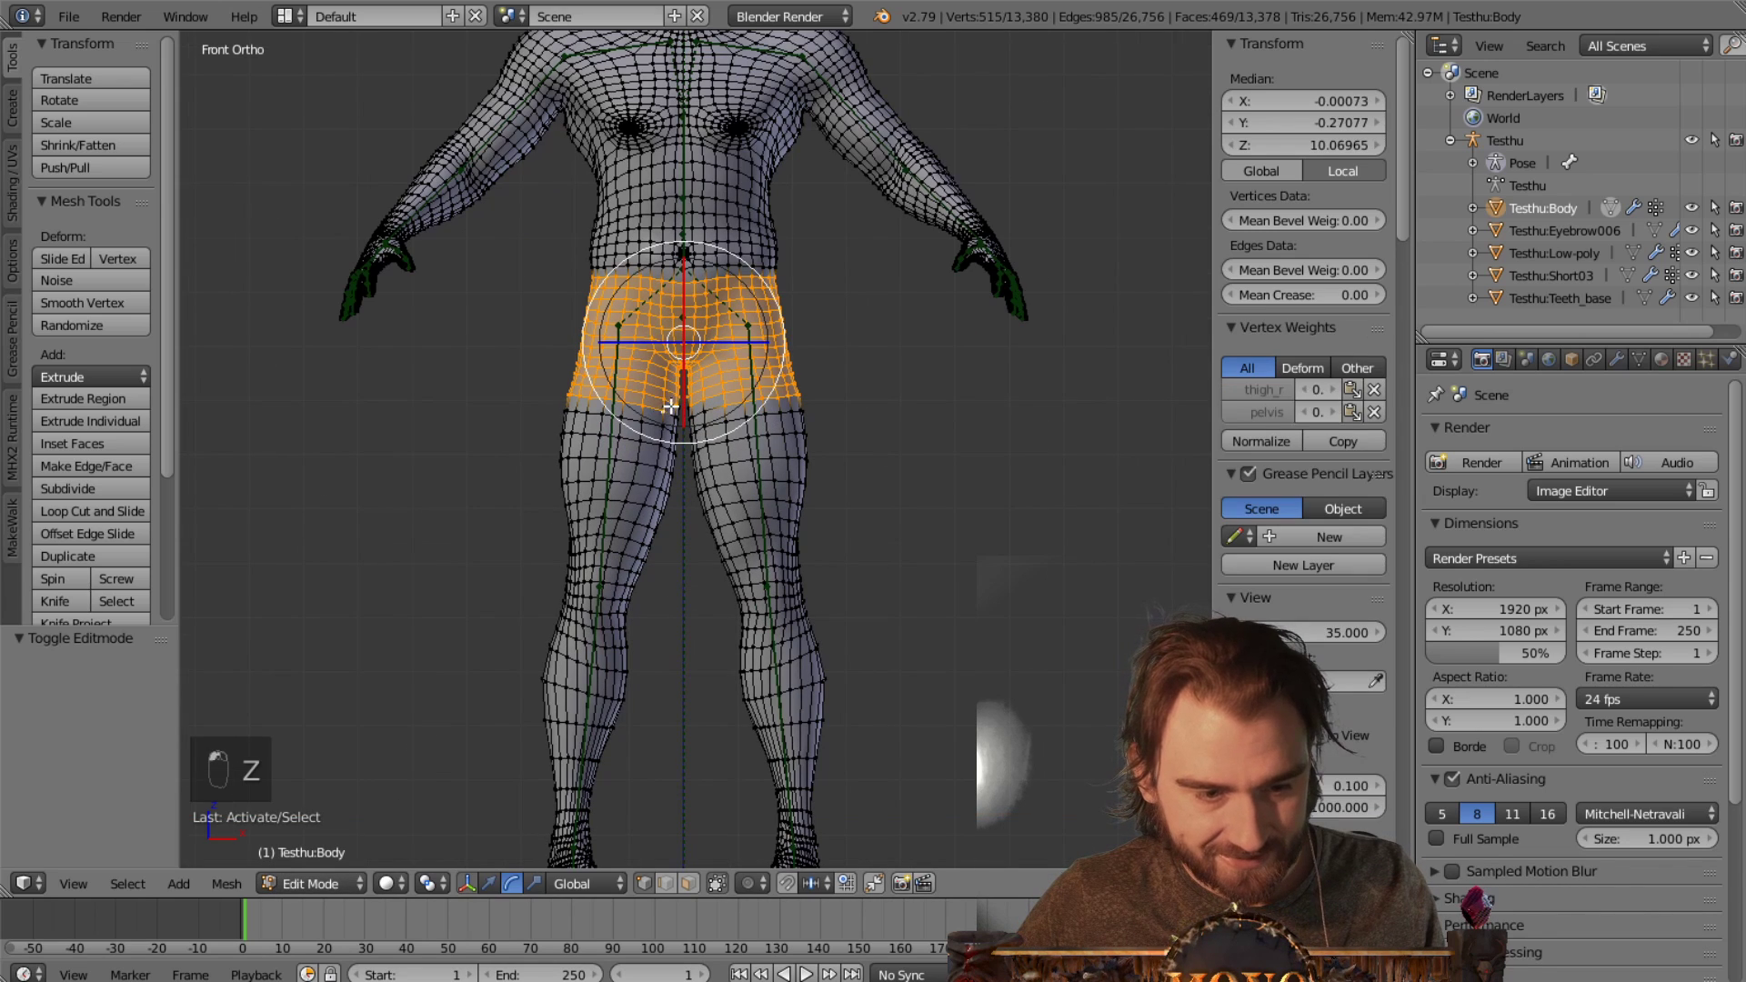
pyautogui.keyDown('shift'); pyautogui.rightClick(702, 412); pyautogui.keyUp('shift')
pyautogui.scroll(2, 810, 394)
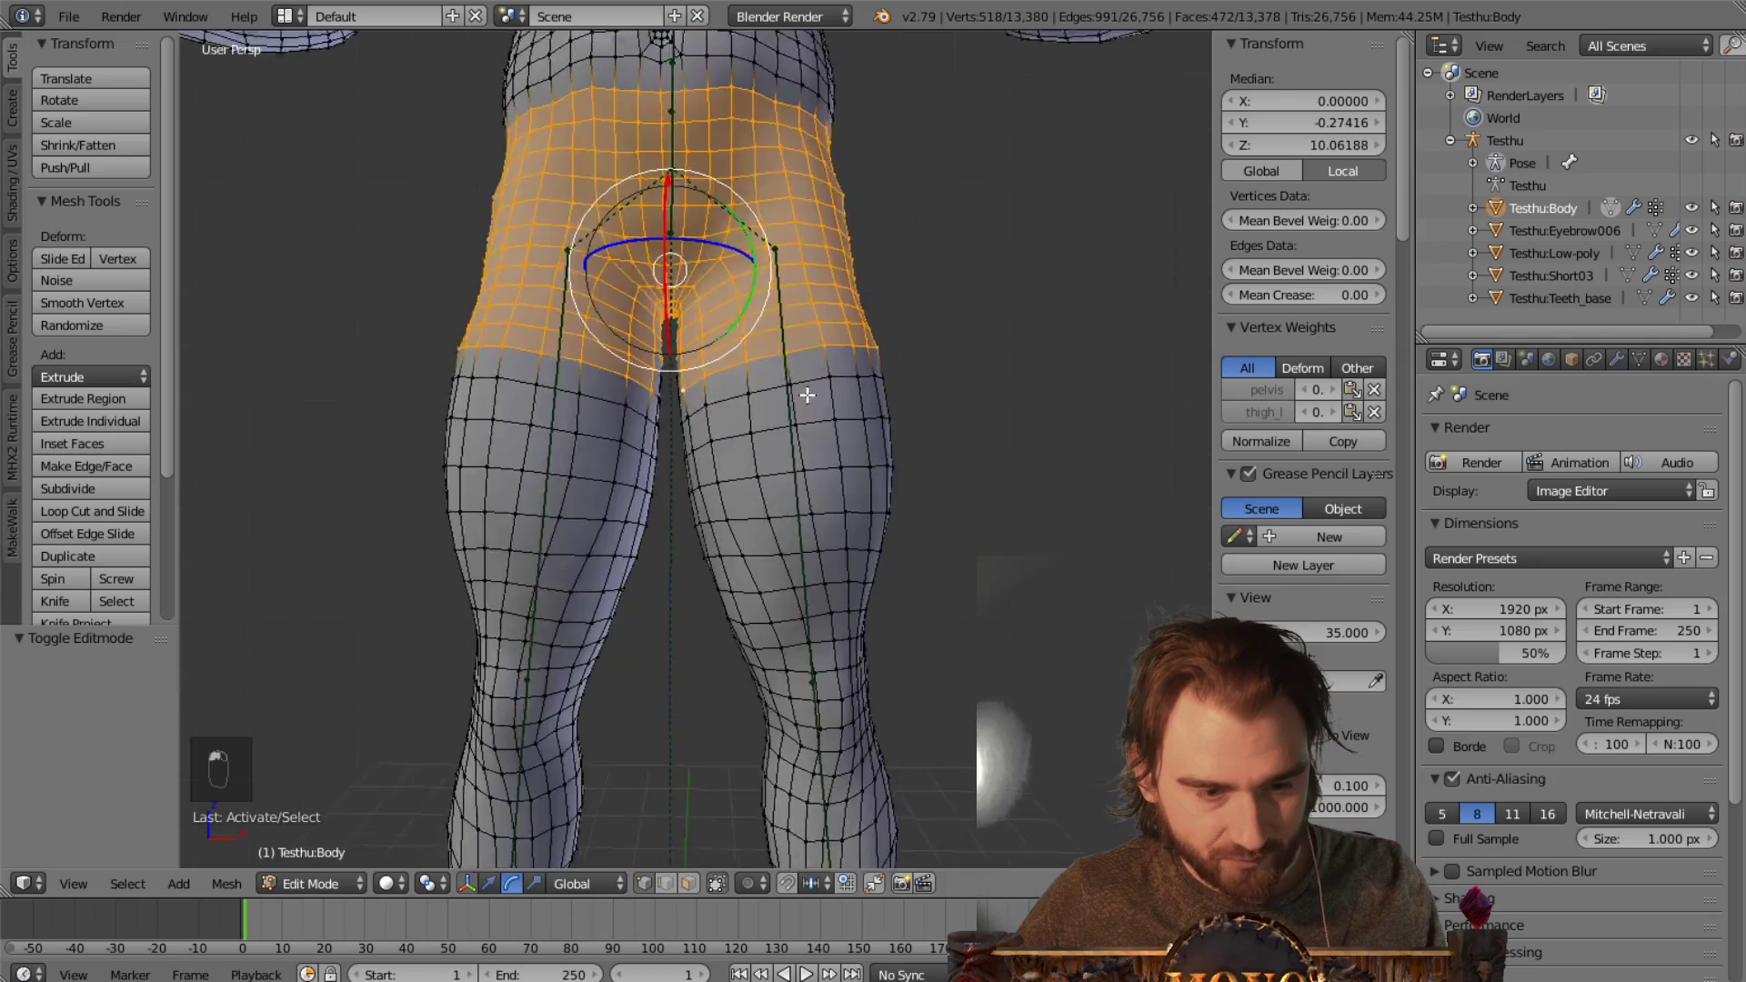
# Add the missed vertices along the lower edge of the buttocks at the back of the body to the hip selection
pyautogui.moveTo(809, 394); pyautogui.dragTo(507, 397, button='middle')
pyautogui.scroll(1, 631, 376)
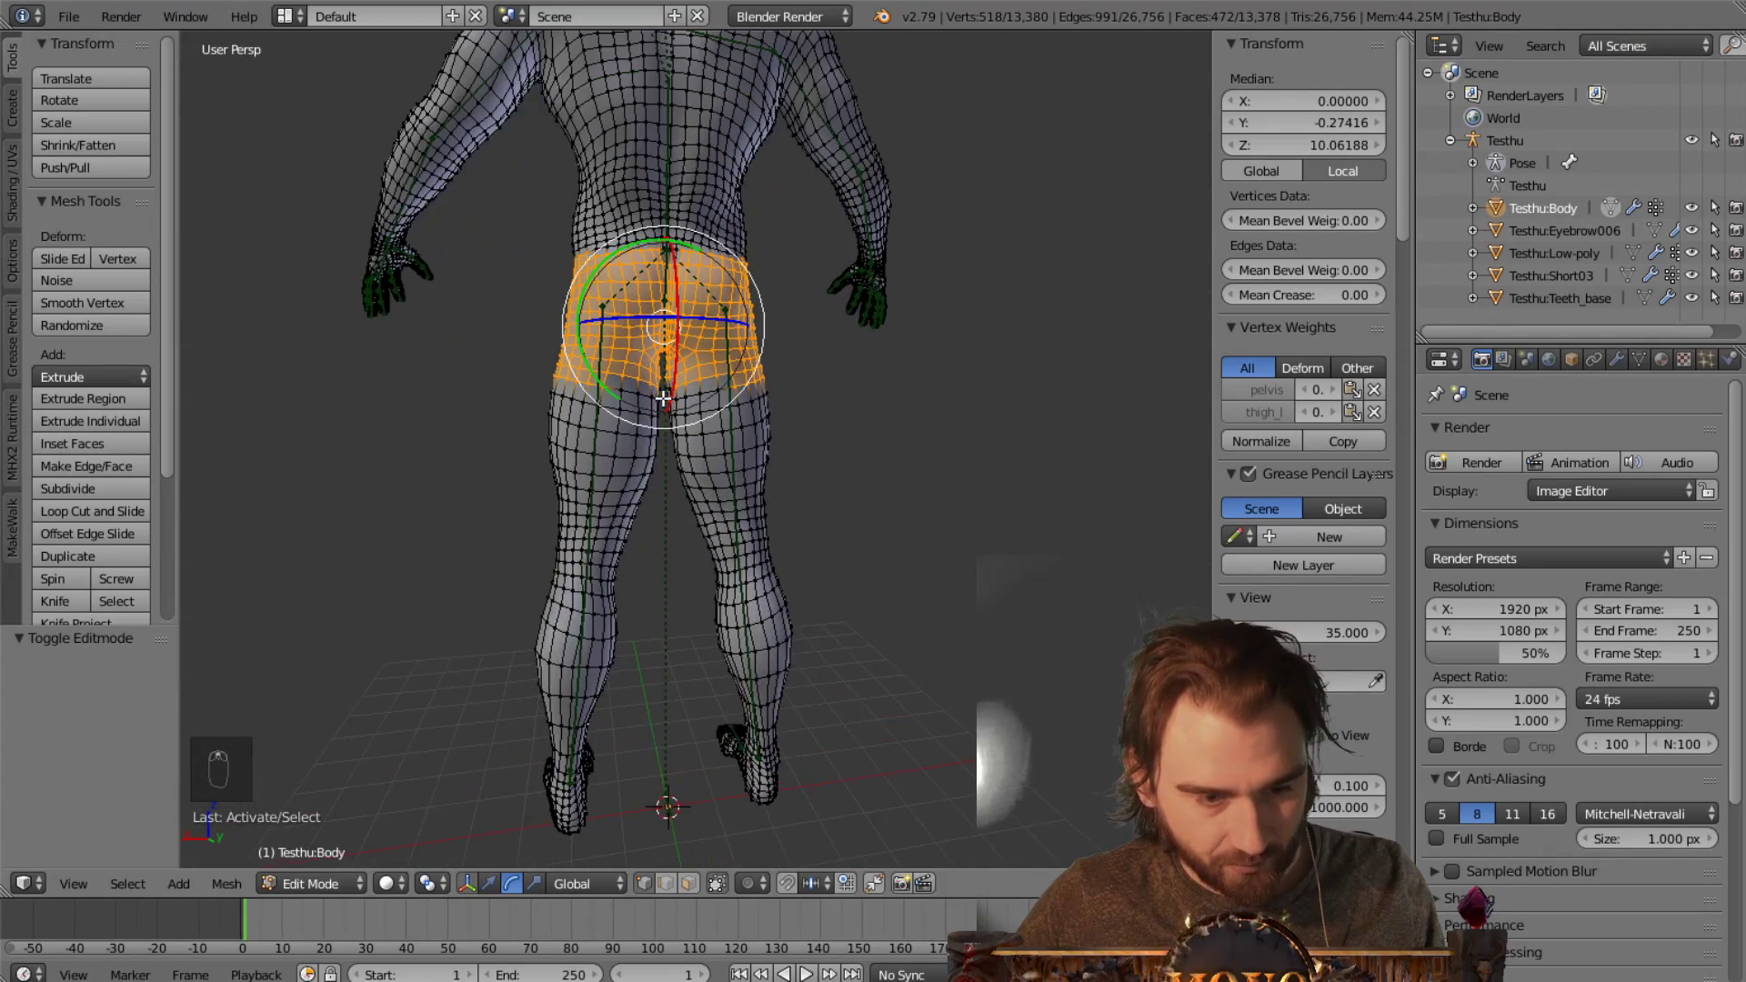
pyautogui.keyDown('shift'); pyautogui.rightClick(629, 389); pyautogui.keyUp('shift')
pyautogui.keyDown('shift'); pyautogui.rightClick(643, 393); pyautogui.keyUp('shift')
pyautogui.keyDown('shift'); pyautogui.rightClick(654, 396); pyautogui.keyUp('shift')
pyautogui.keyDown('shift'); pyautogui.rightClick(666, 398); pyautogui.keyUp('shift')
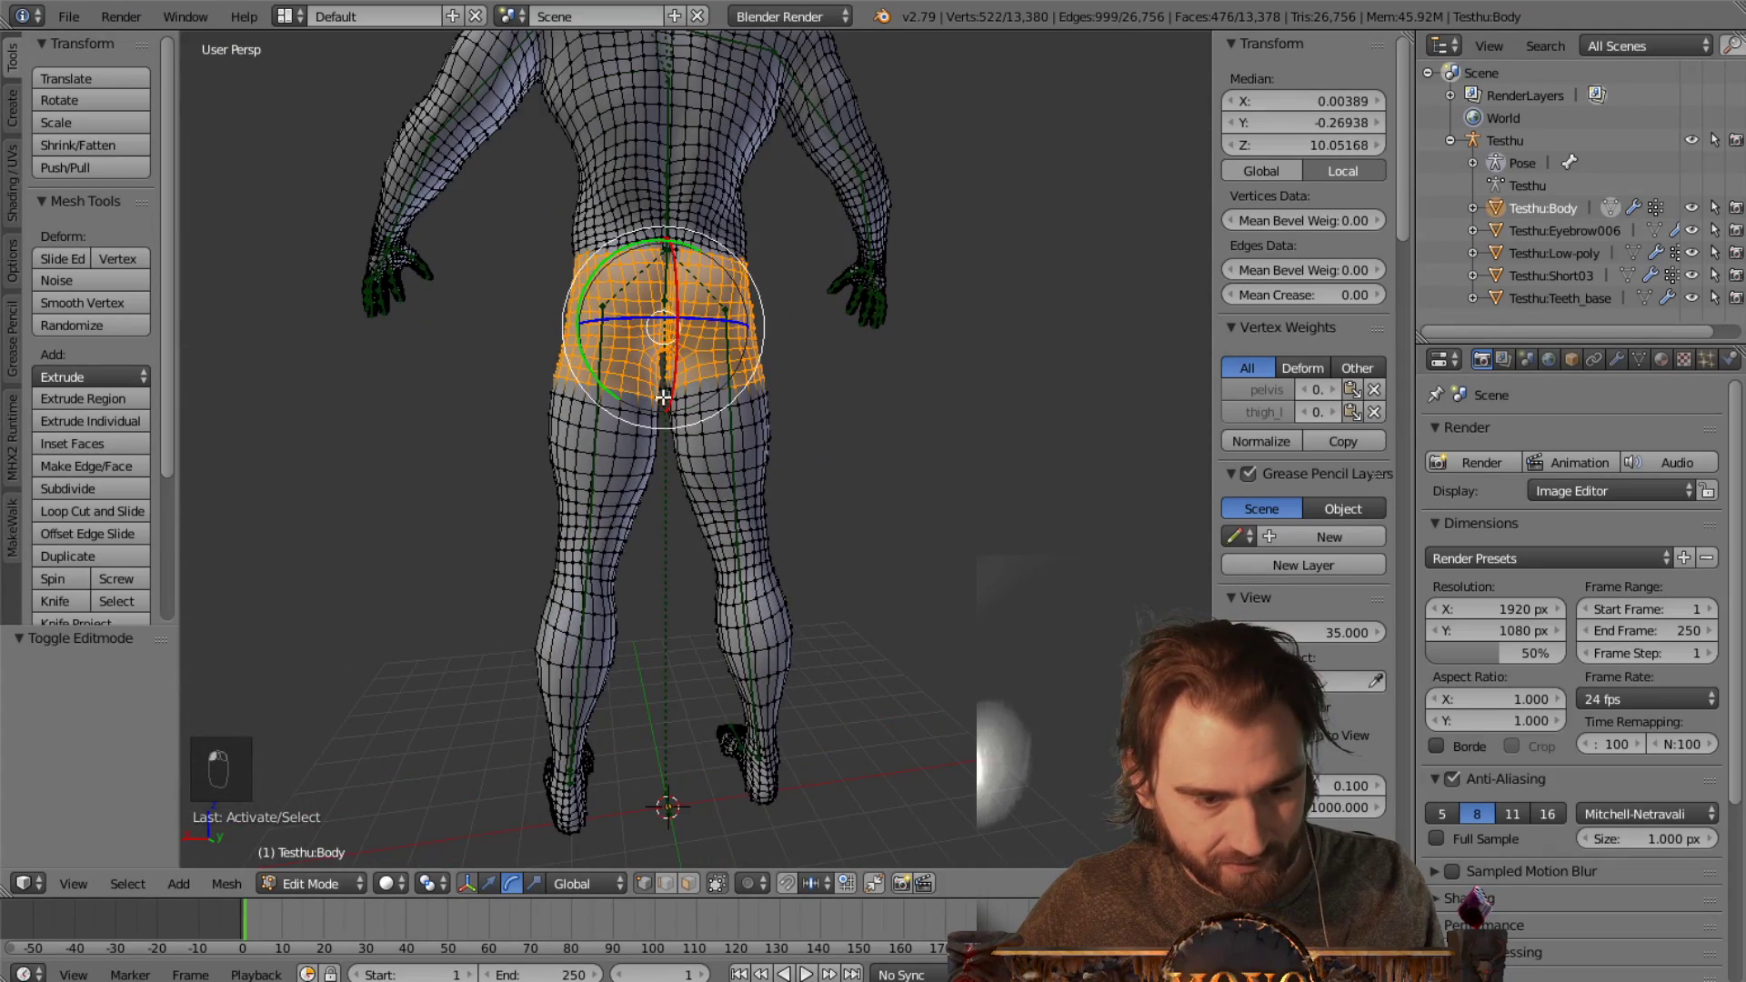
pyautogui.keyDown('shift'); pyautogui.rightClick(687, 397); pyautogui.keyUp('shift')
pyautogui.keyDown('shift'); pyautogui.rightClick(706, 392); pyautogui.keyUp('shift')
pyautogui.keyDown('shift'); pyautogui.rightClick(718, 386); pyautogui.keyUp('shift')
pyautogui.scroll(3, 718, 382)
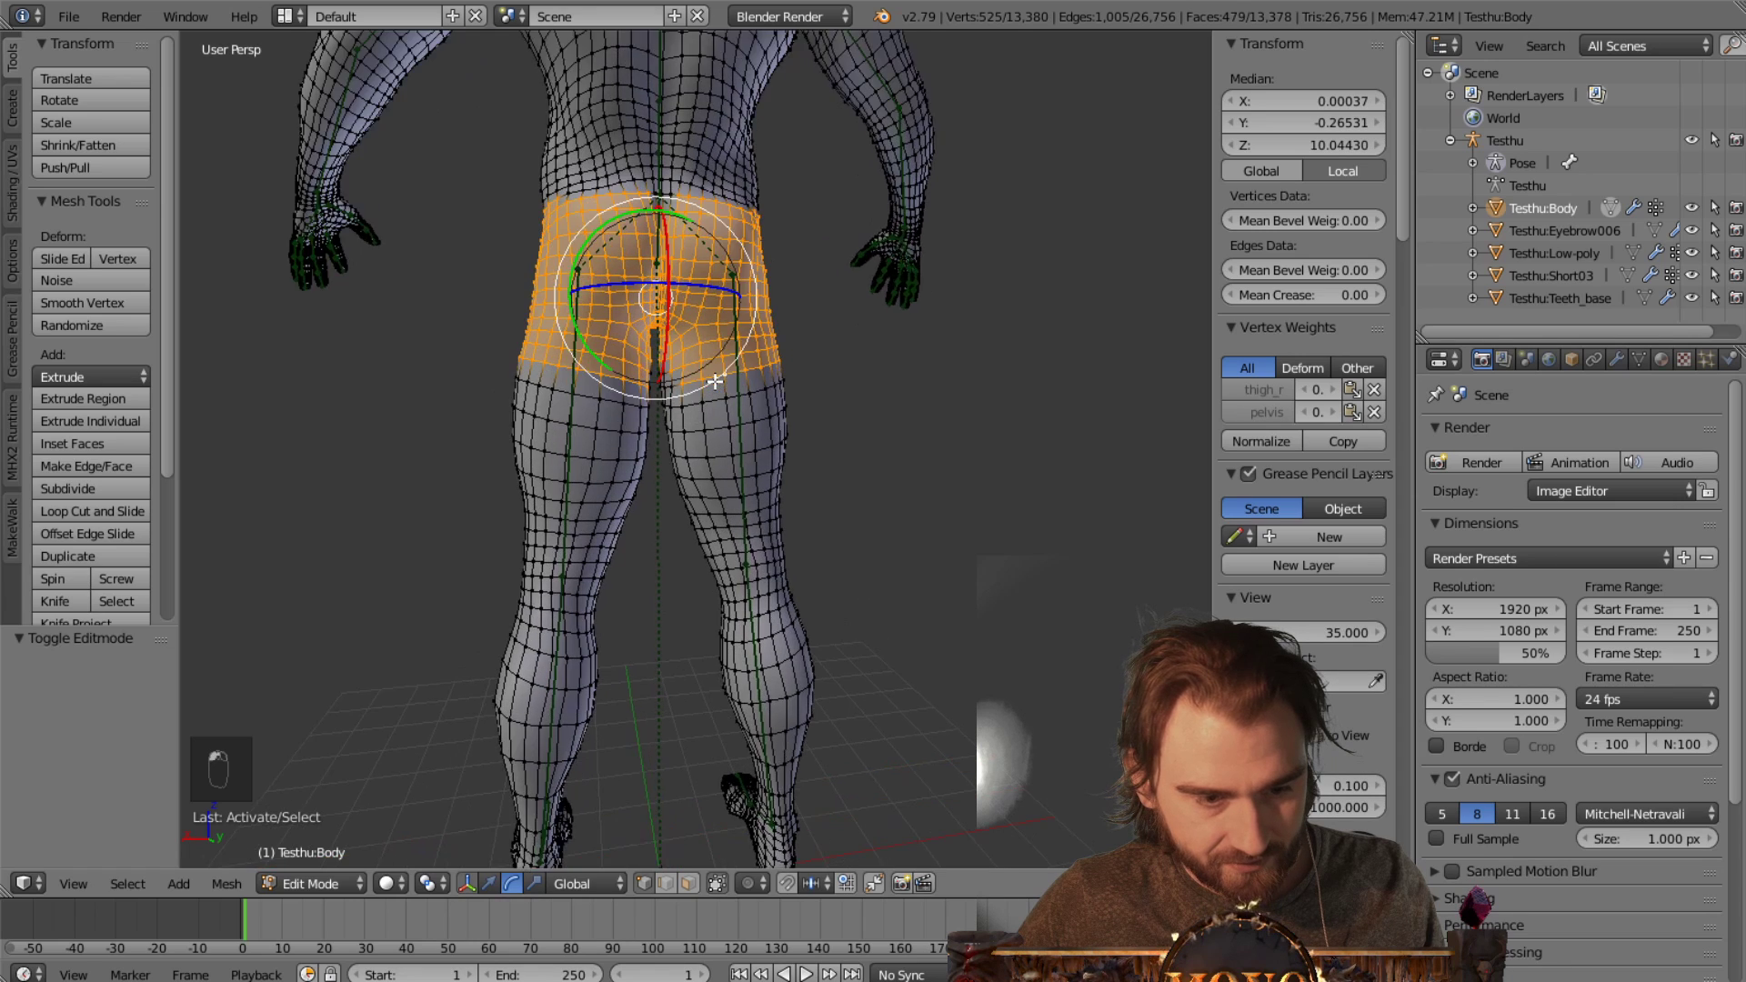
# Complete the hip selection with the remaining inner-thigh vertices below the crotch at the back of the body
pyautogui.scroll(1, 667, 353)
pyautogui.keyDown('shift'); pyautogui.rightClick(641, 335); pyautogui.keyUp('shift')
pyautogui.keyDown('shift'); pyautogui.rightClick(628, 340); pyautogui.keyUp('shift')
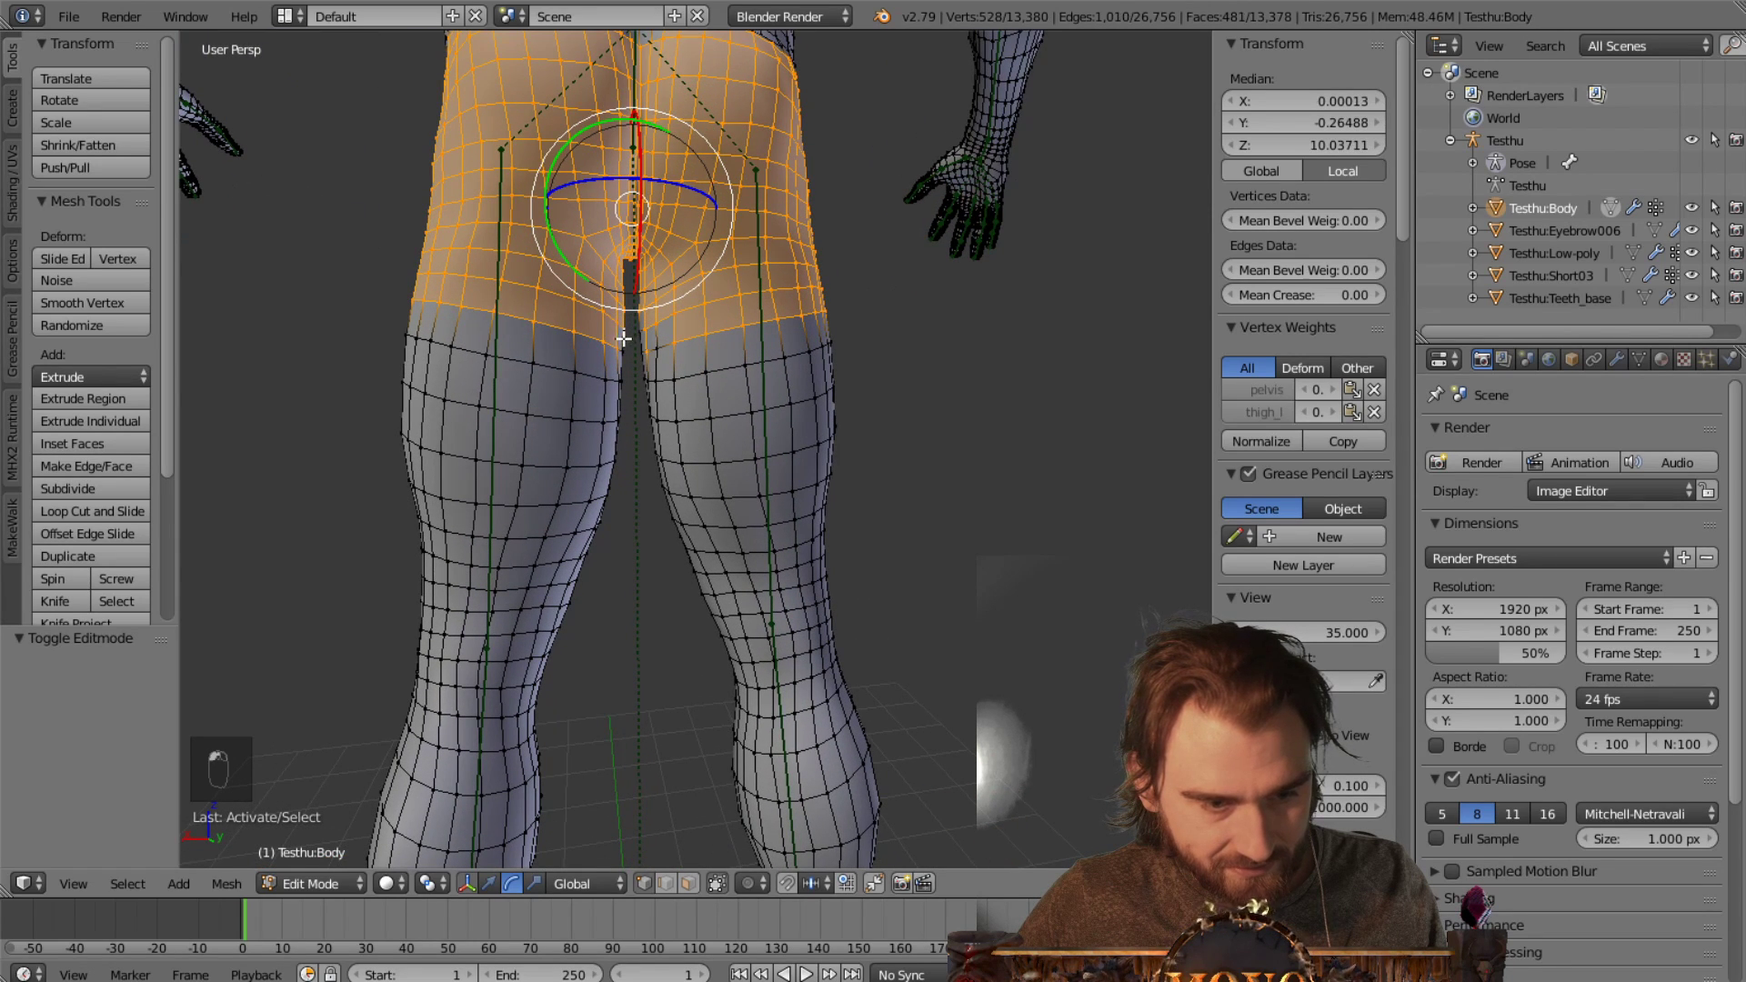
pyautogui.keyDown('shift'); pyautogui.rightClick(626, 347); pyautogui.keyUp('shift')
pyautogui.keyDown('shift'); pyautogui.rightClick(661, 347); pyautogui.keyUp('shift')
pyautogui.keyDown('shift'); pyautogui.rightClick(612, 348); pyautogui.keyUp('shift')
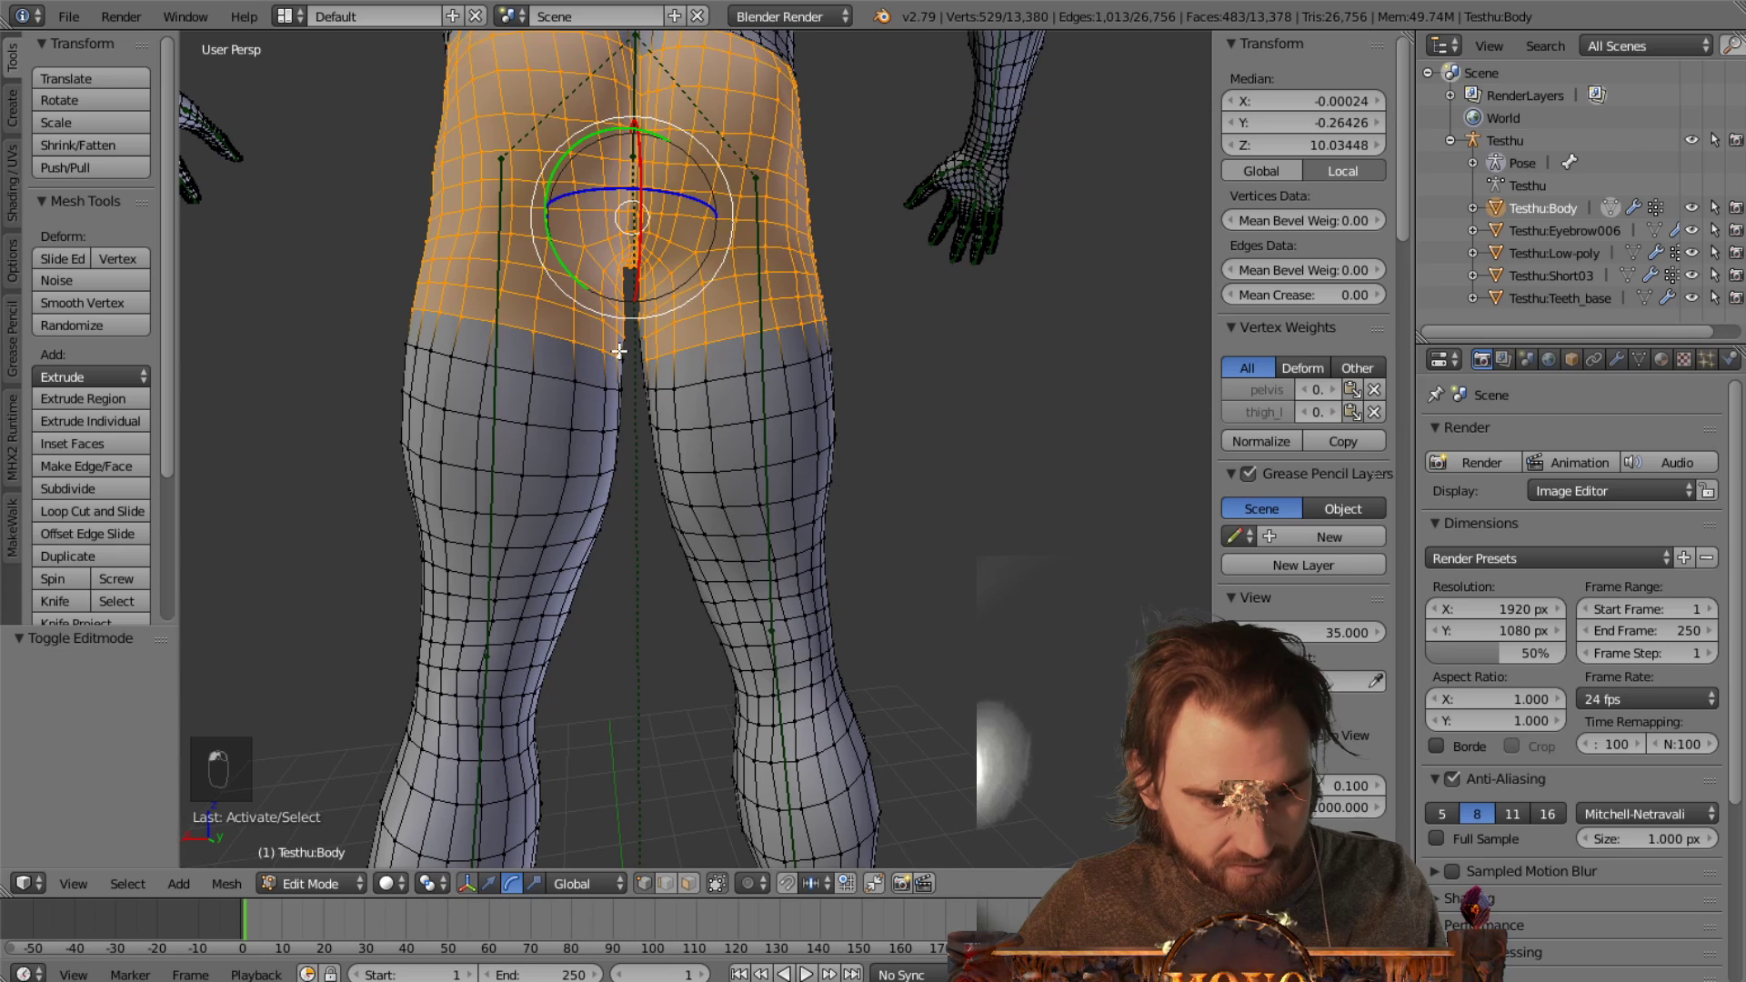
pyautogui.keyDown('shift'); pyautogui.rightClick(625, 355); pyautogui.keyUp('shift')
pyautogui.moveTo(627, 358); pyautogui.dragTo(811, 391, button='middle')
pyautogui.scroll(-5, 760, 392)
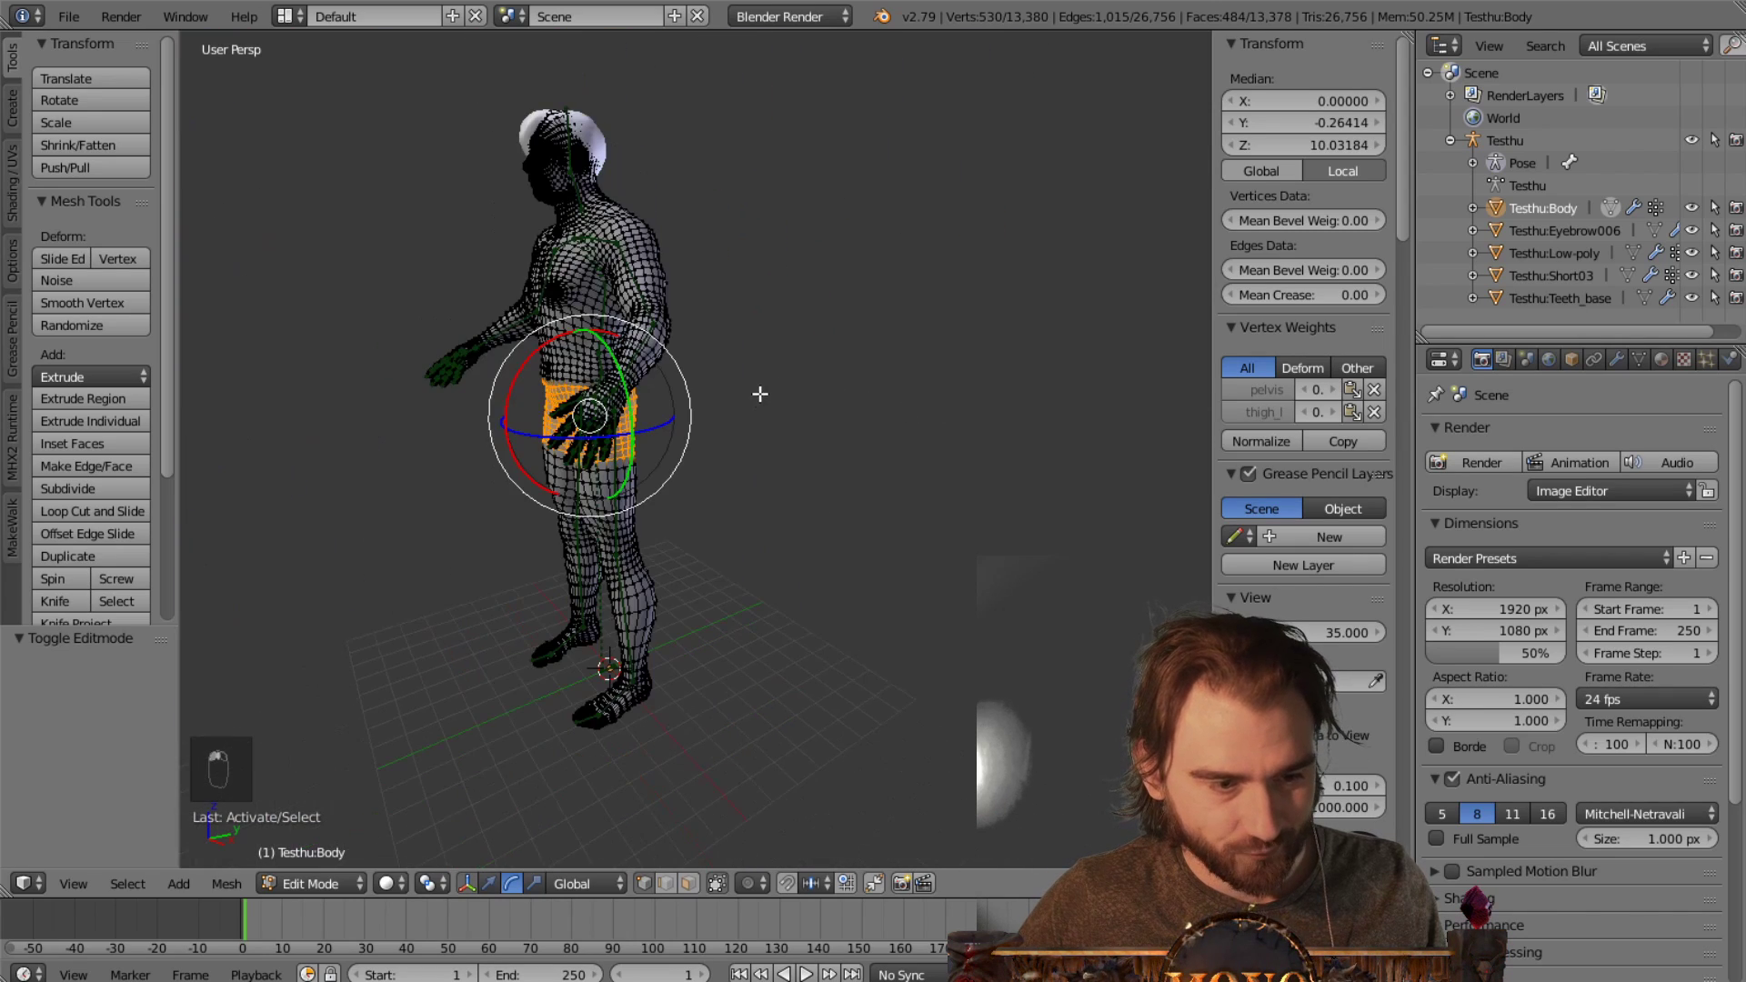
# Duplicate the selected hip region in place and separate the copy into its own mesh object
pyautogui.press('KP_1')
pyautogui.scroll(4, 760, 391)
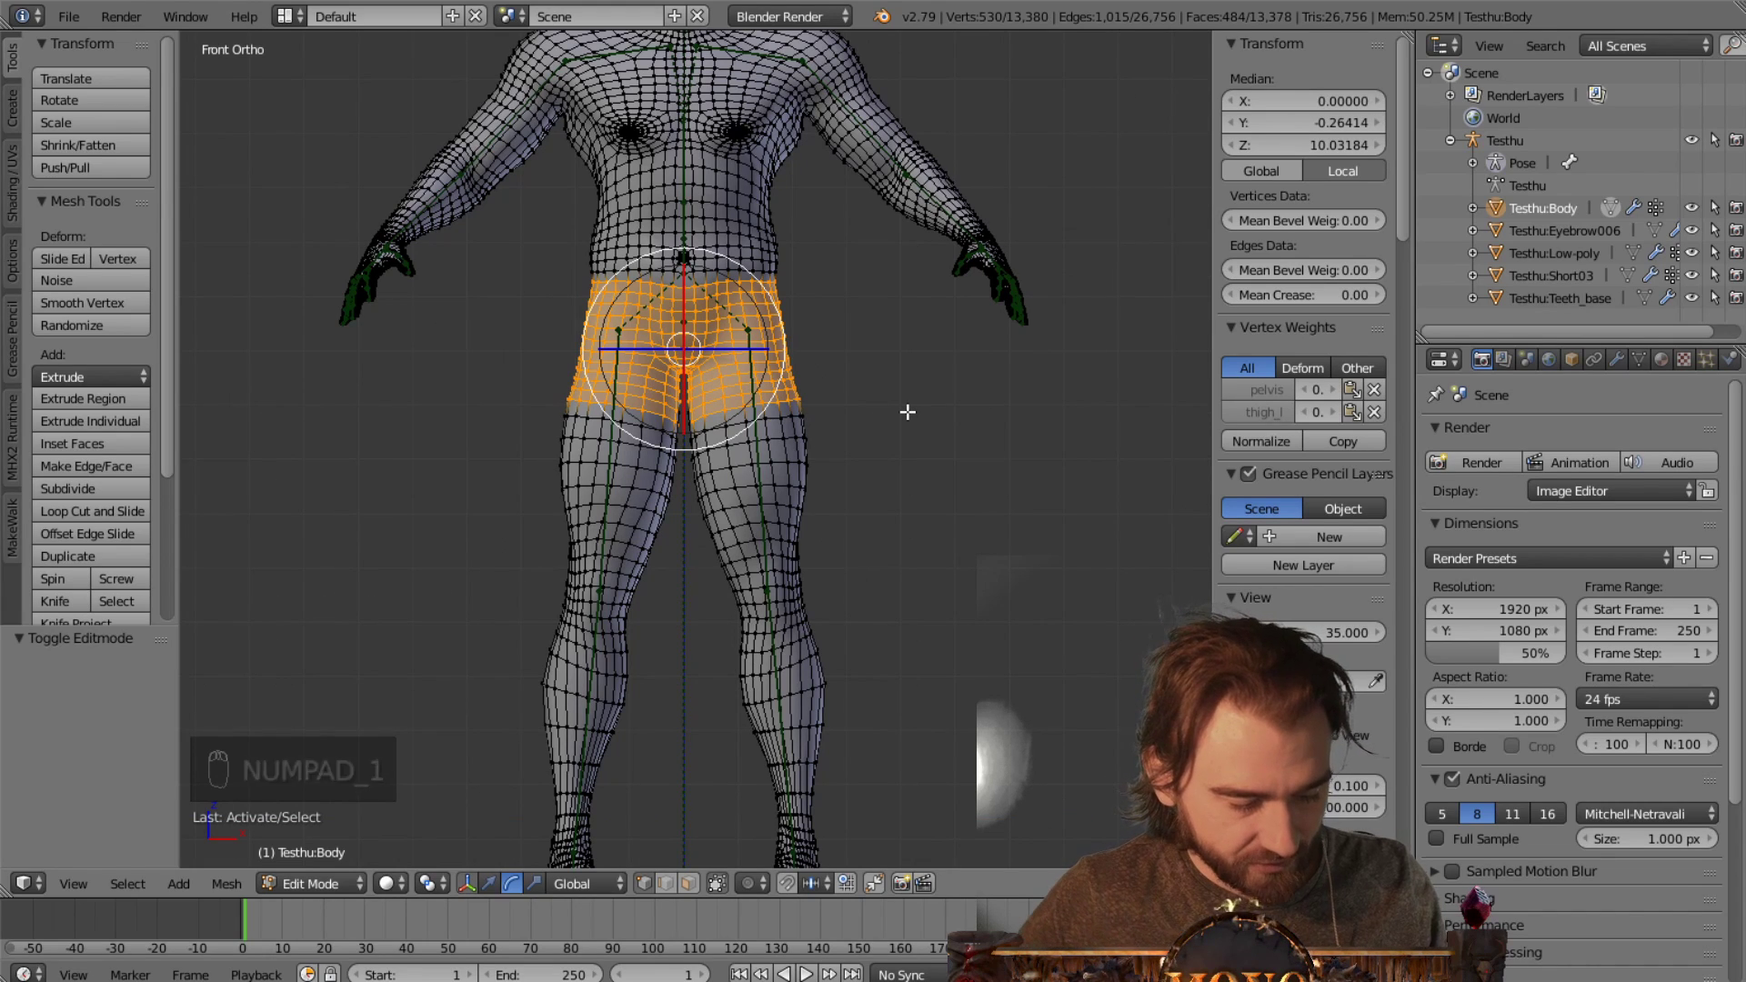
pyautogui.hotkey('shift', 'd')
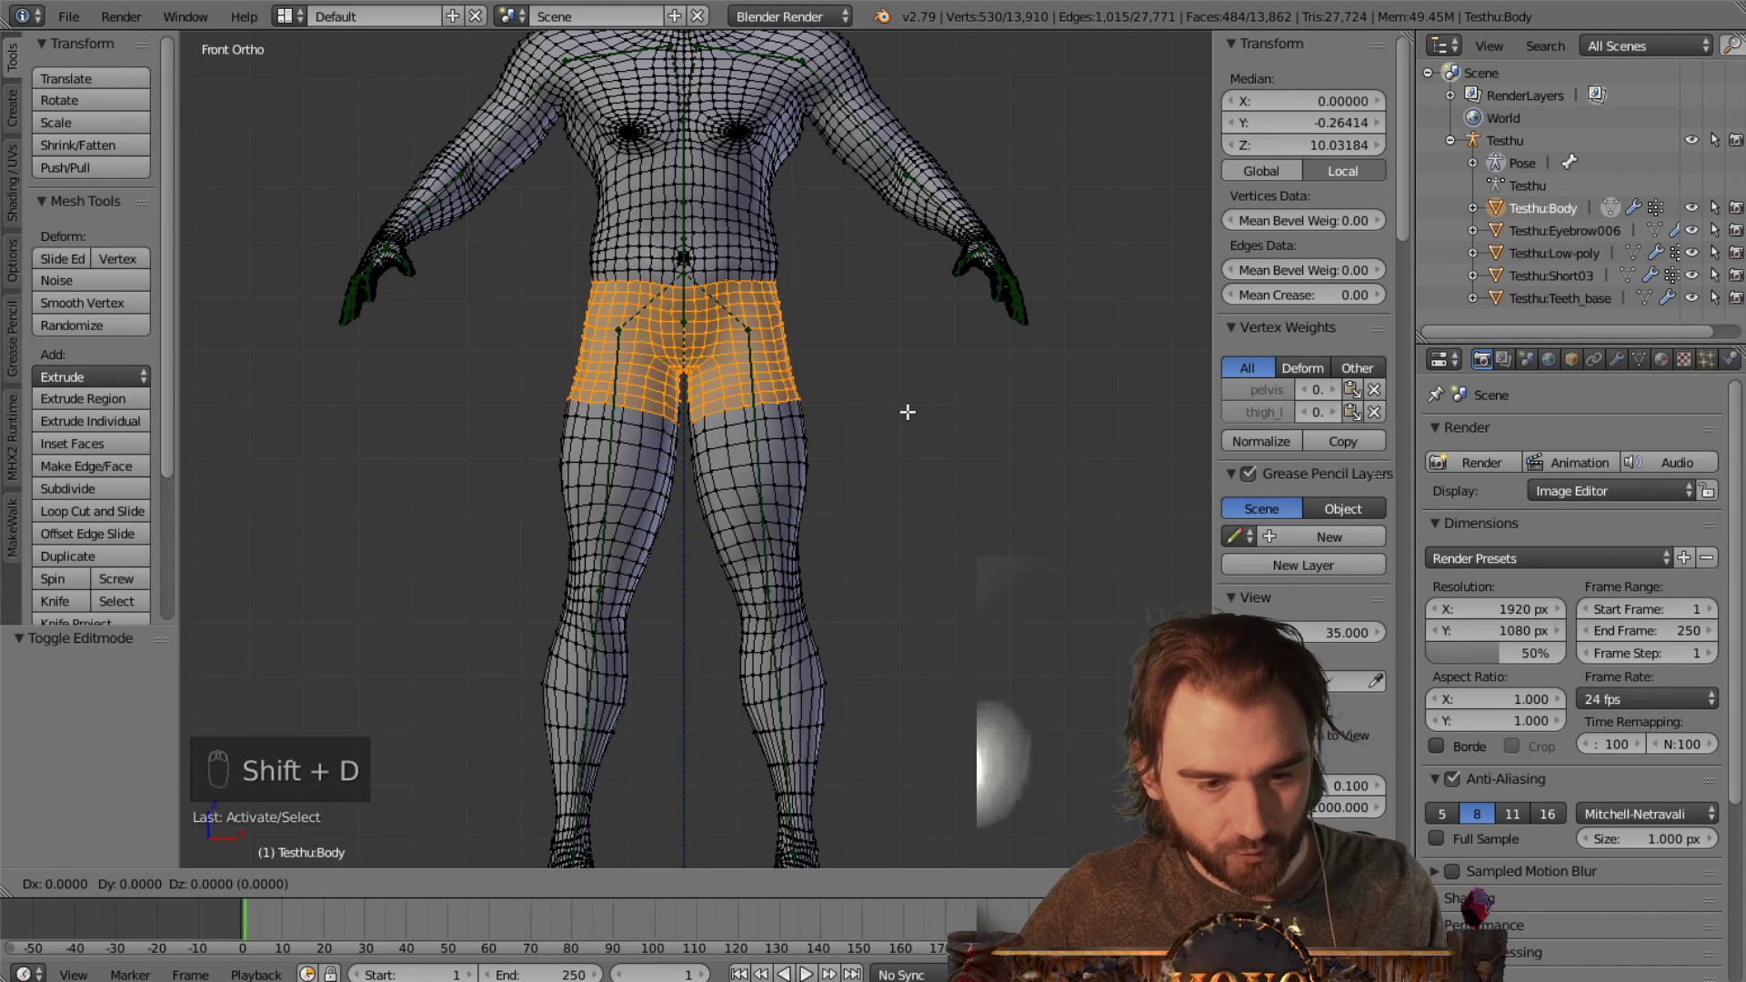
pyautogui.rightClick(907, 412)
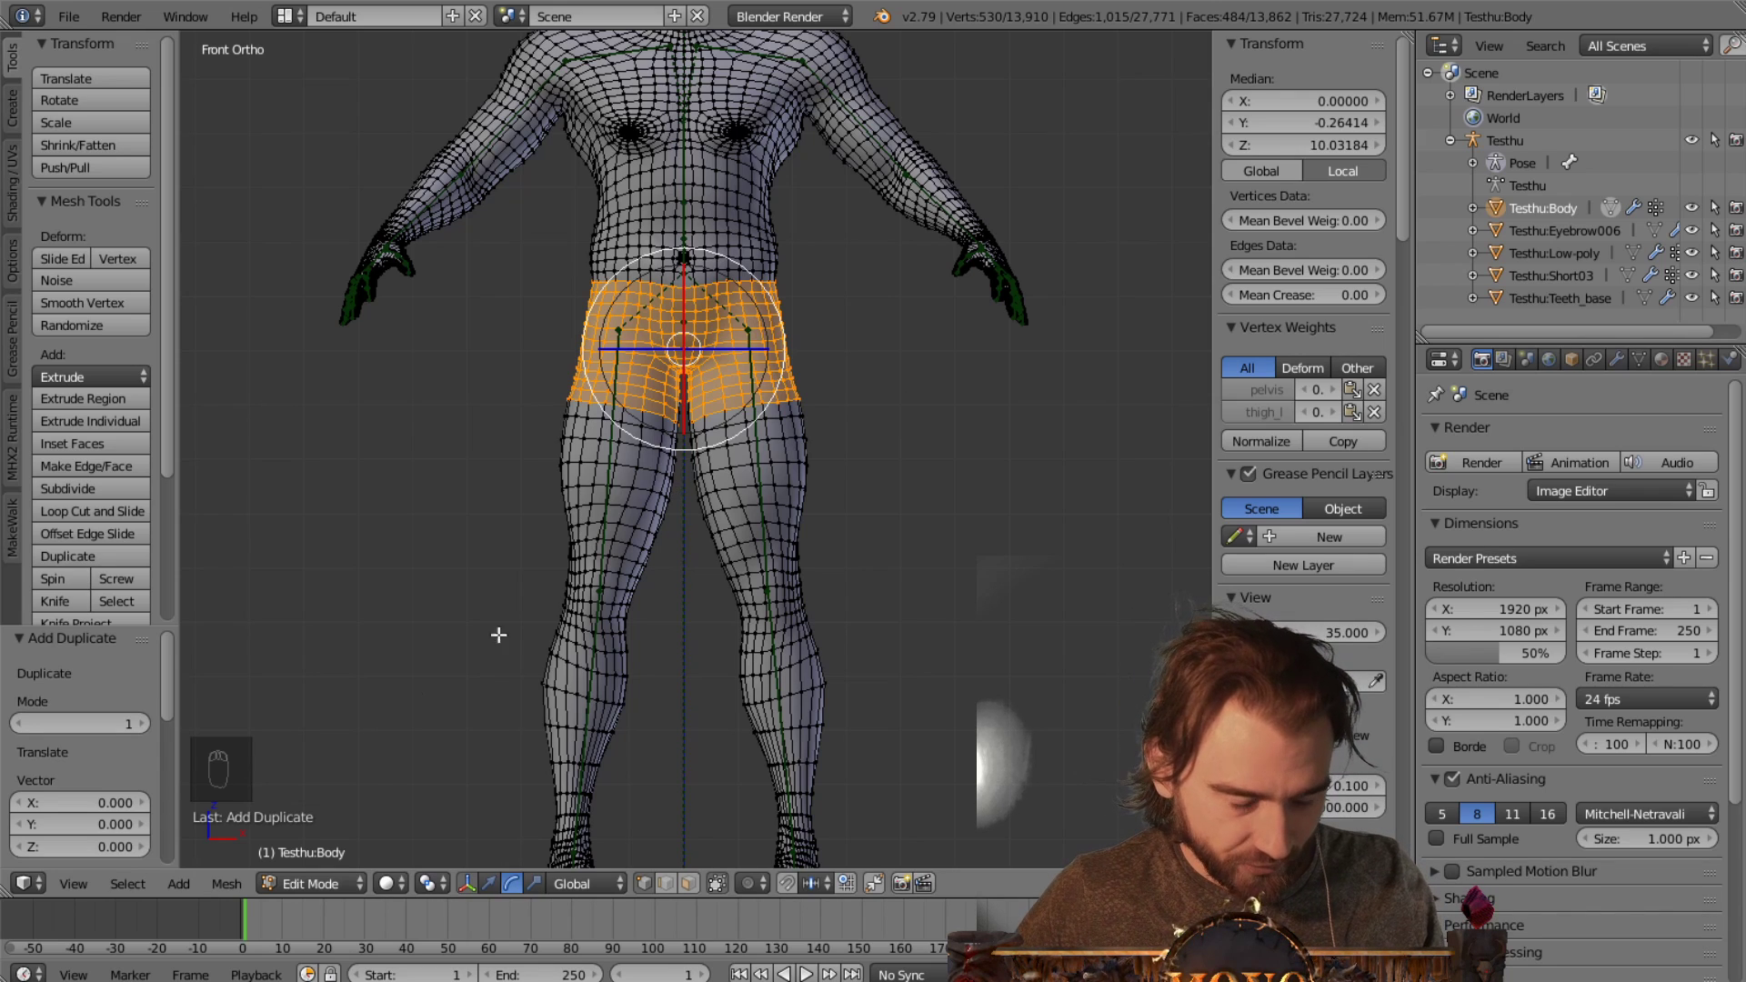
pyautogui.press('p')
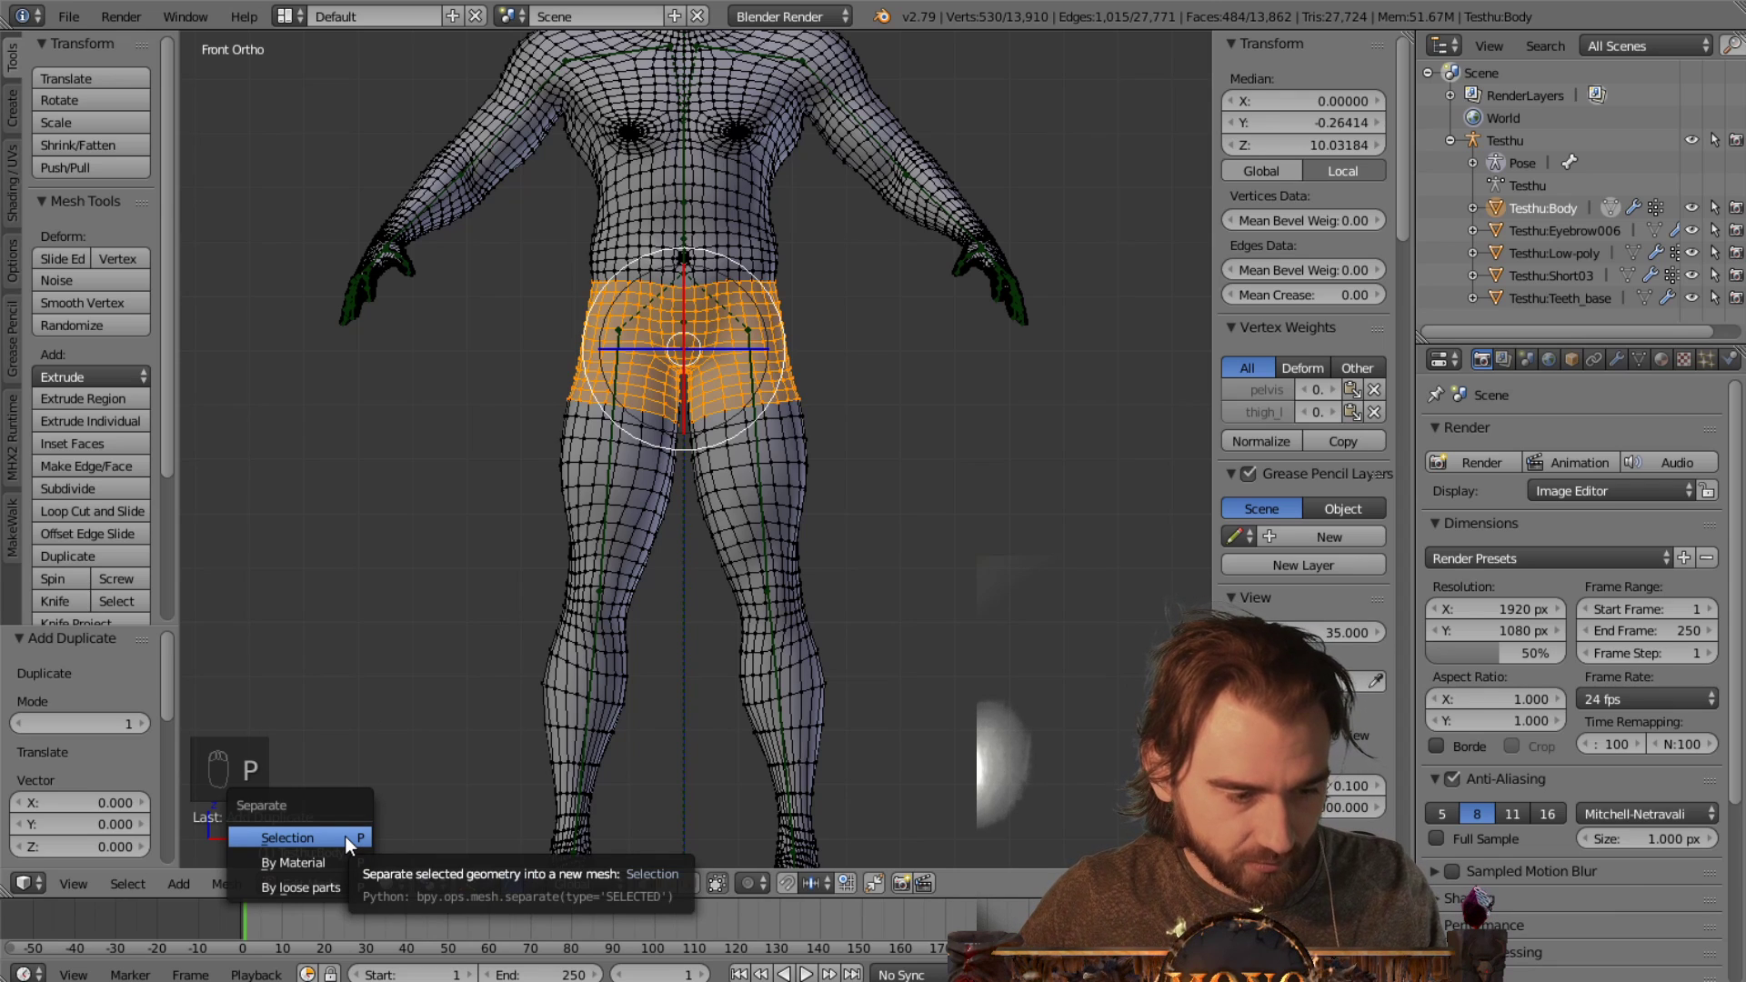
pyautogui.click(345, 837)
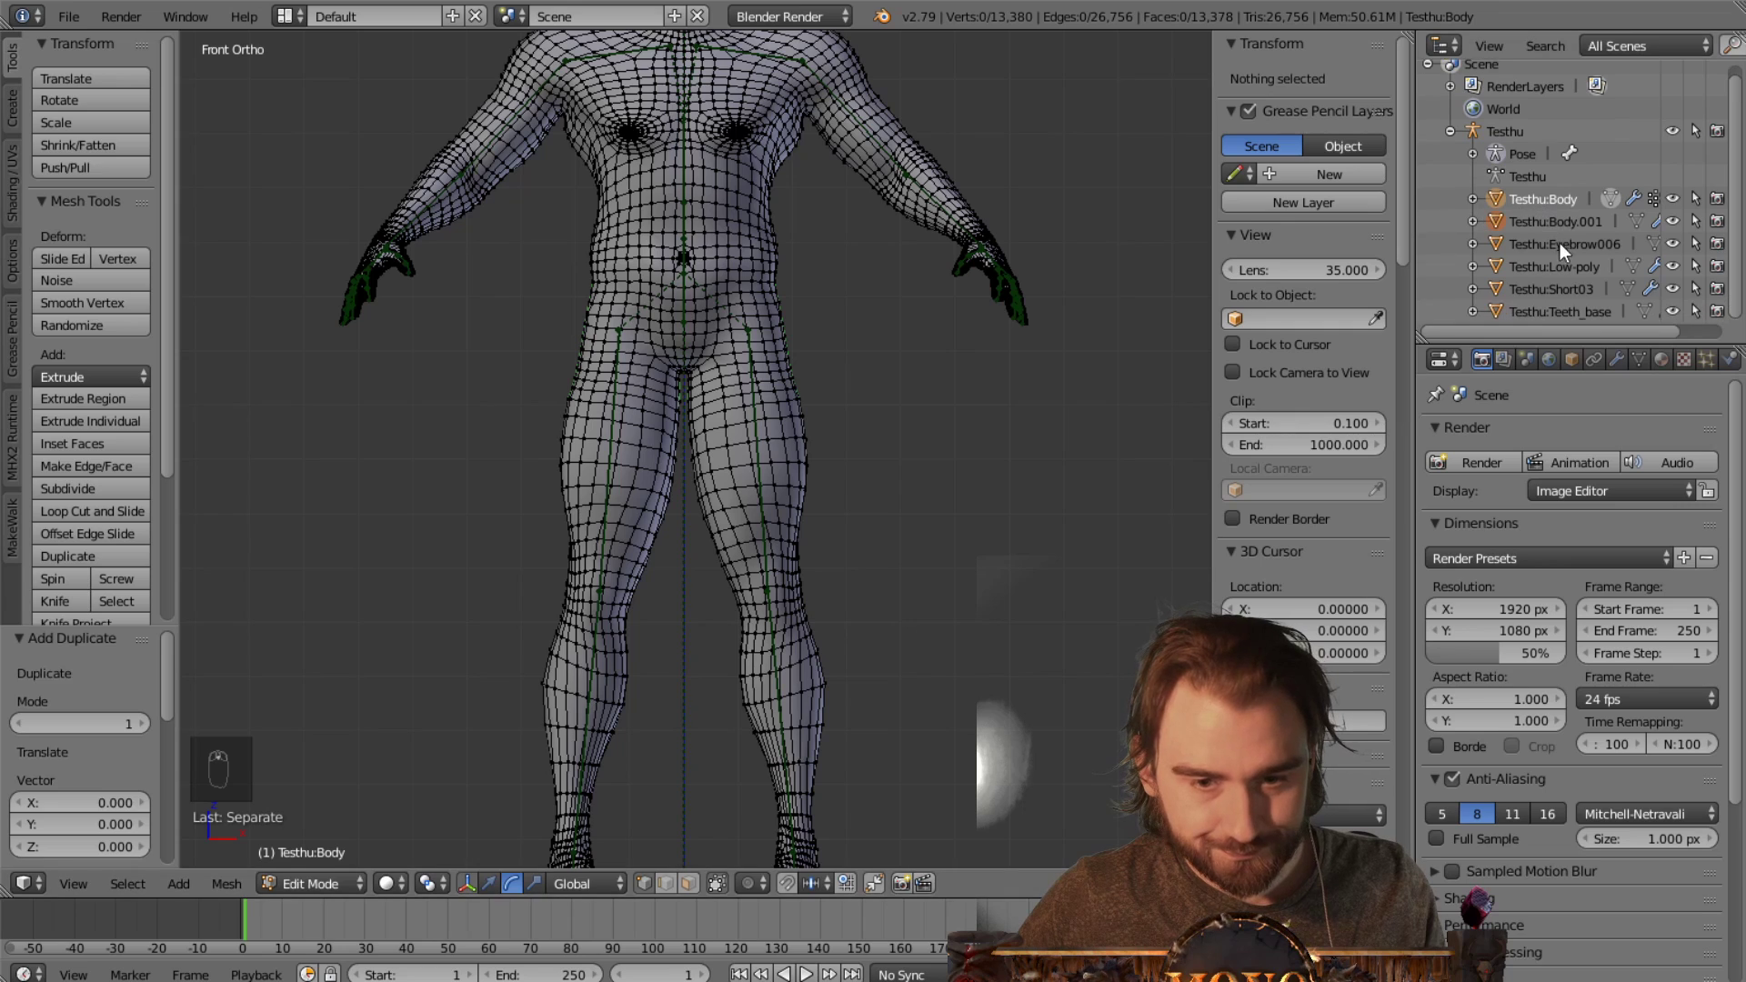
# Select the separated Testhu:Body.001 mesh and rename it Shorts
pyautogui.click(1580, 289)
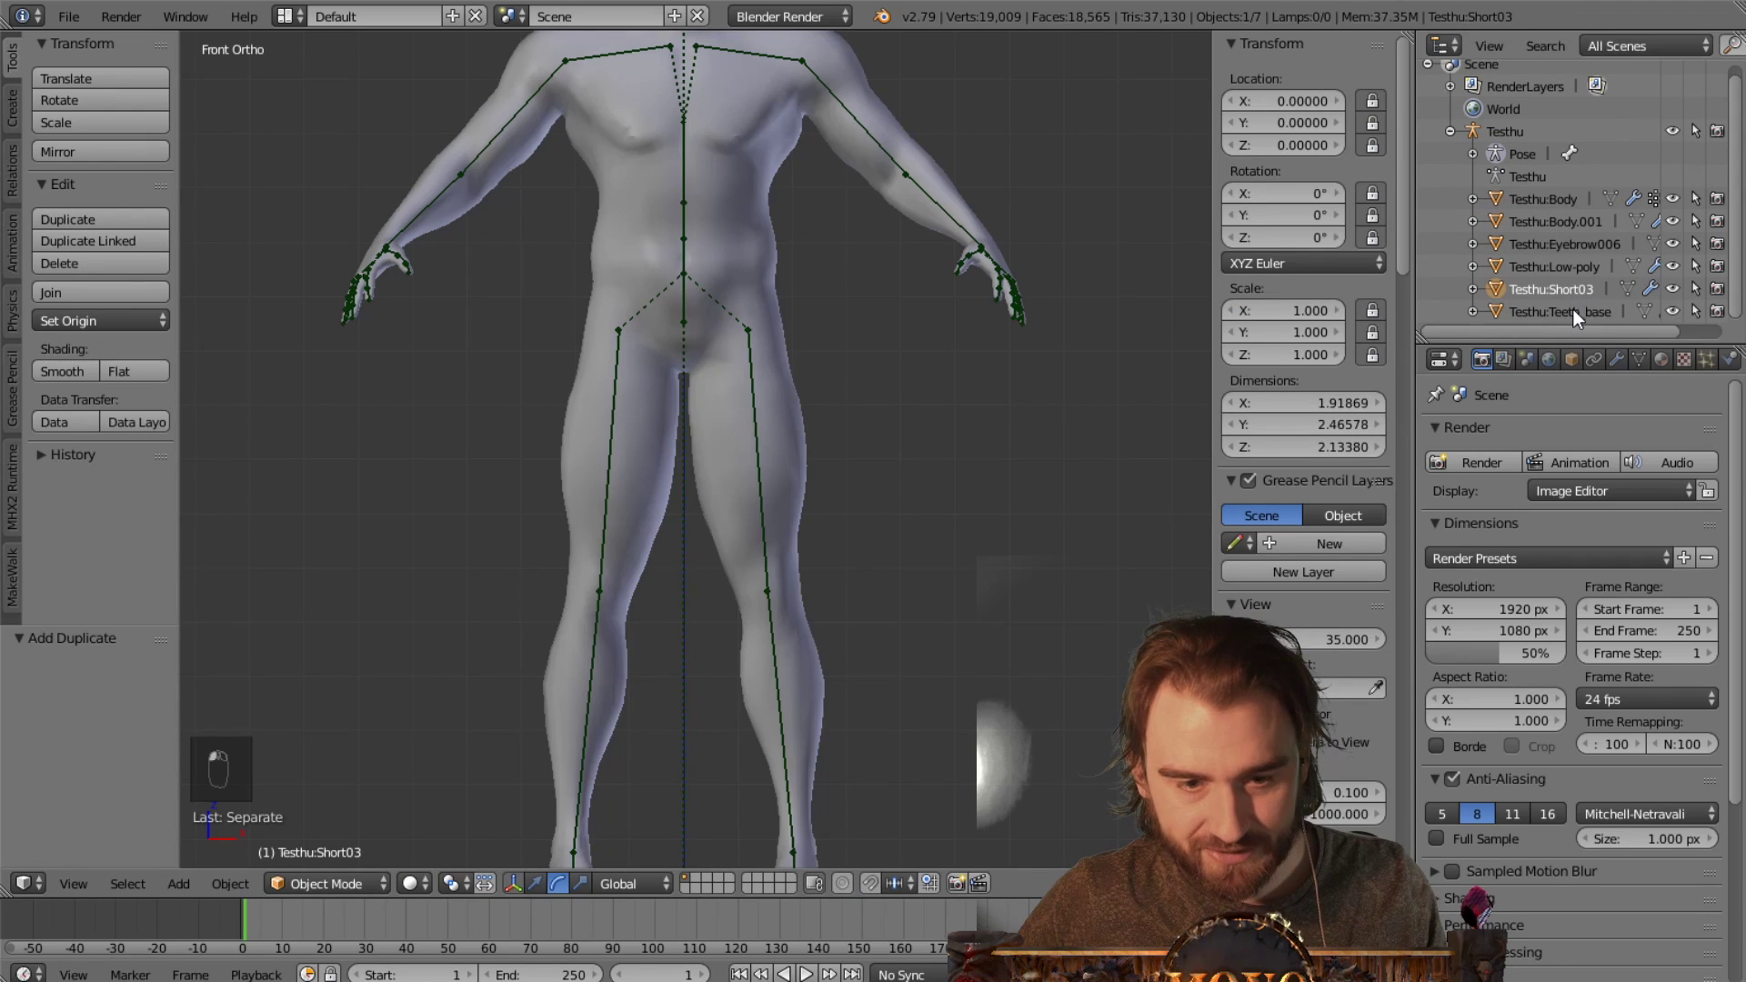
pyautogui.click(1559, 223)
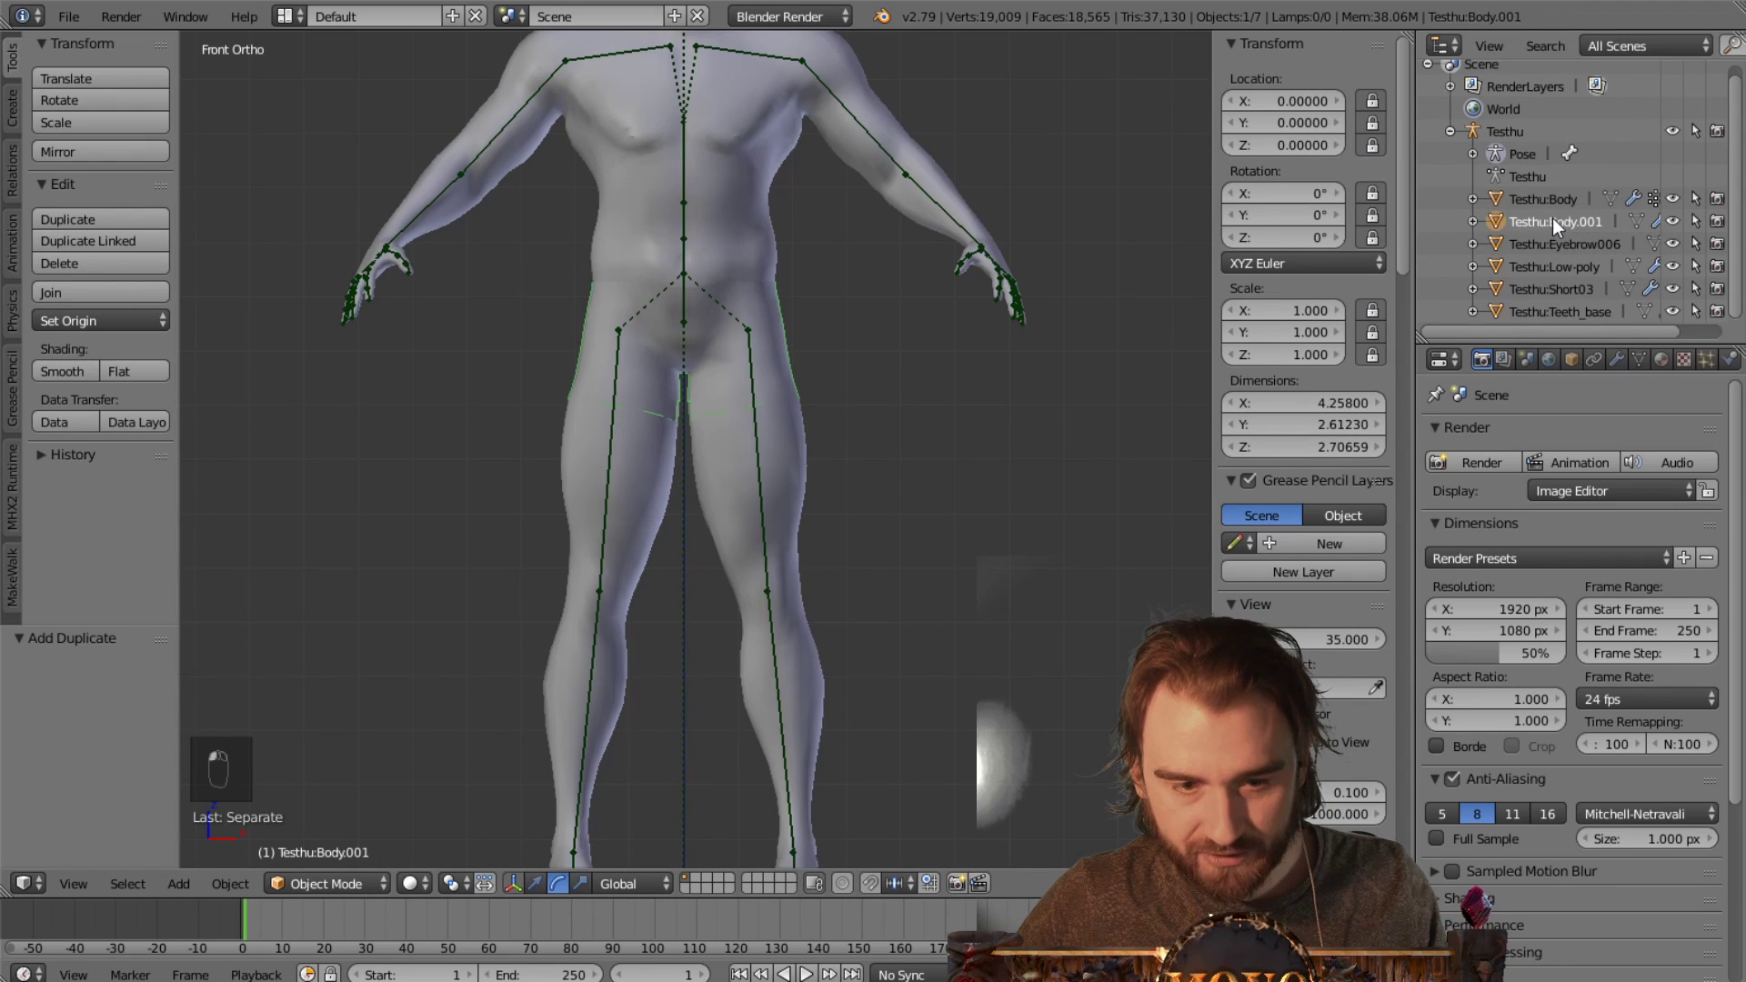
pyautogui.doubleClick(1552, 220)
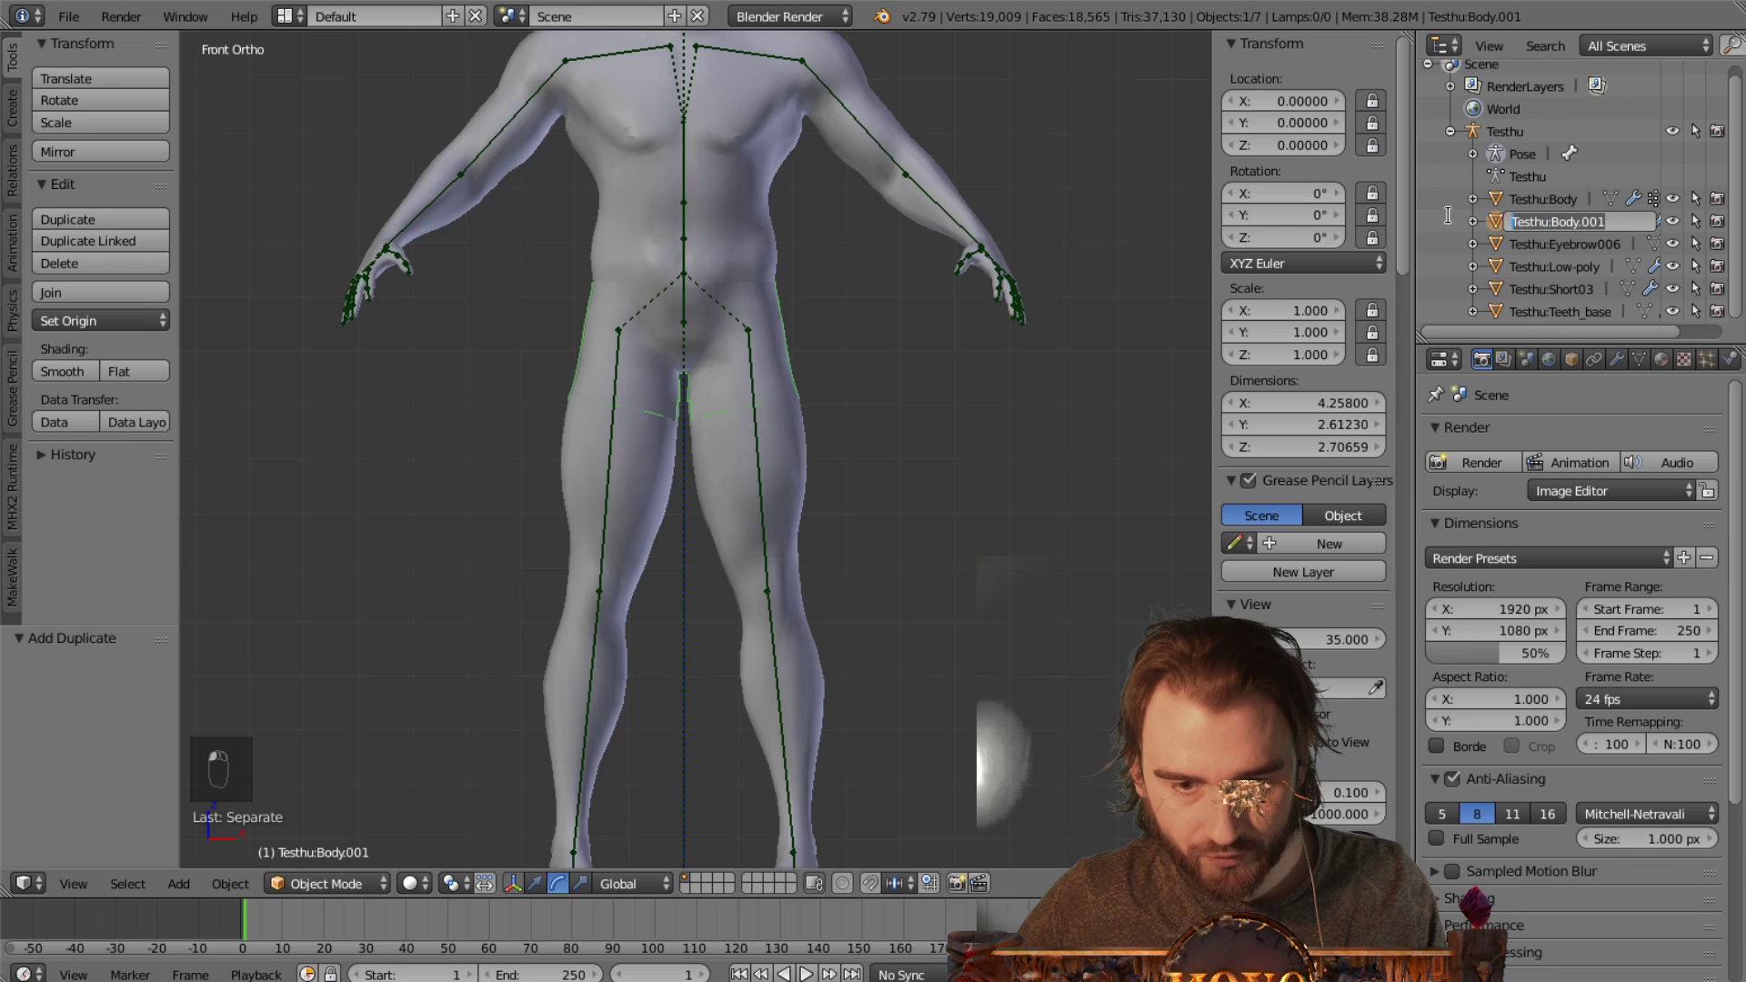
pyautogui.write('Shorts')
pyautogui.press('Return')
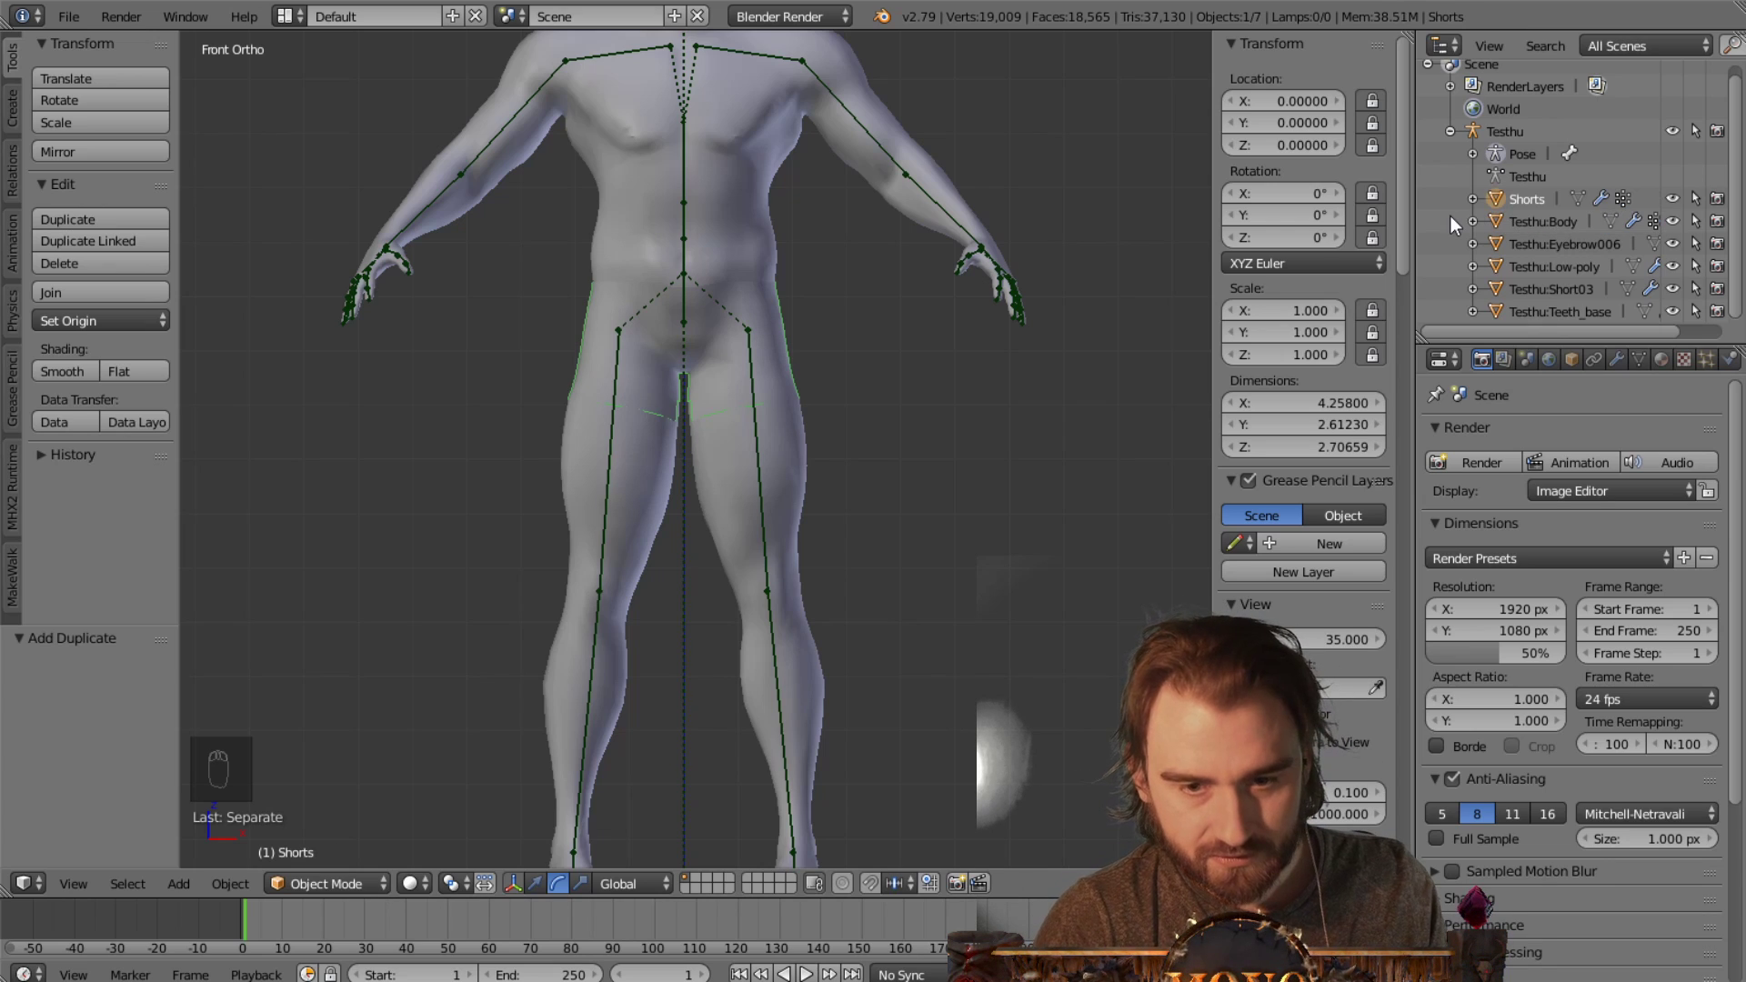
# Remove the skin material from the shorts and assign a new material with a red diffuse colour
pyautogui.click(1660, 360)
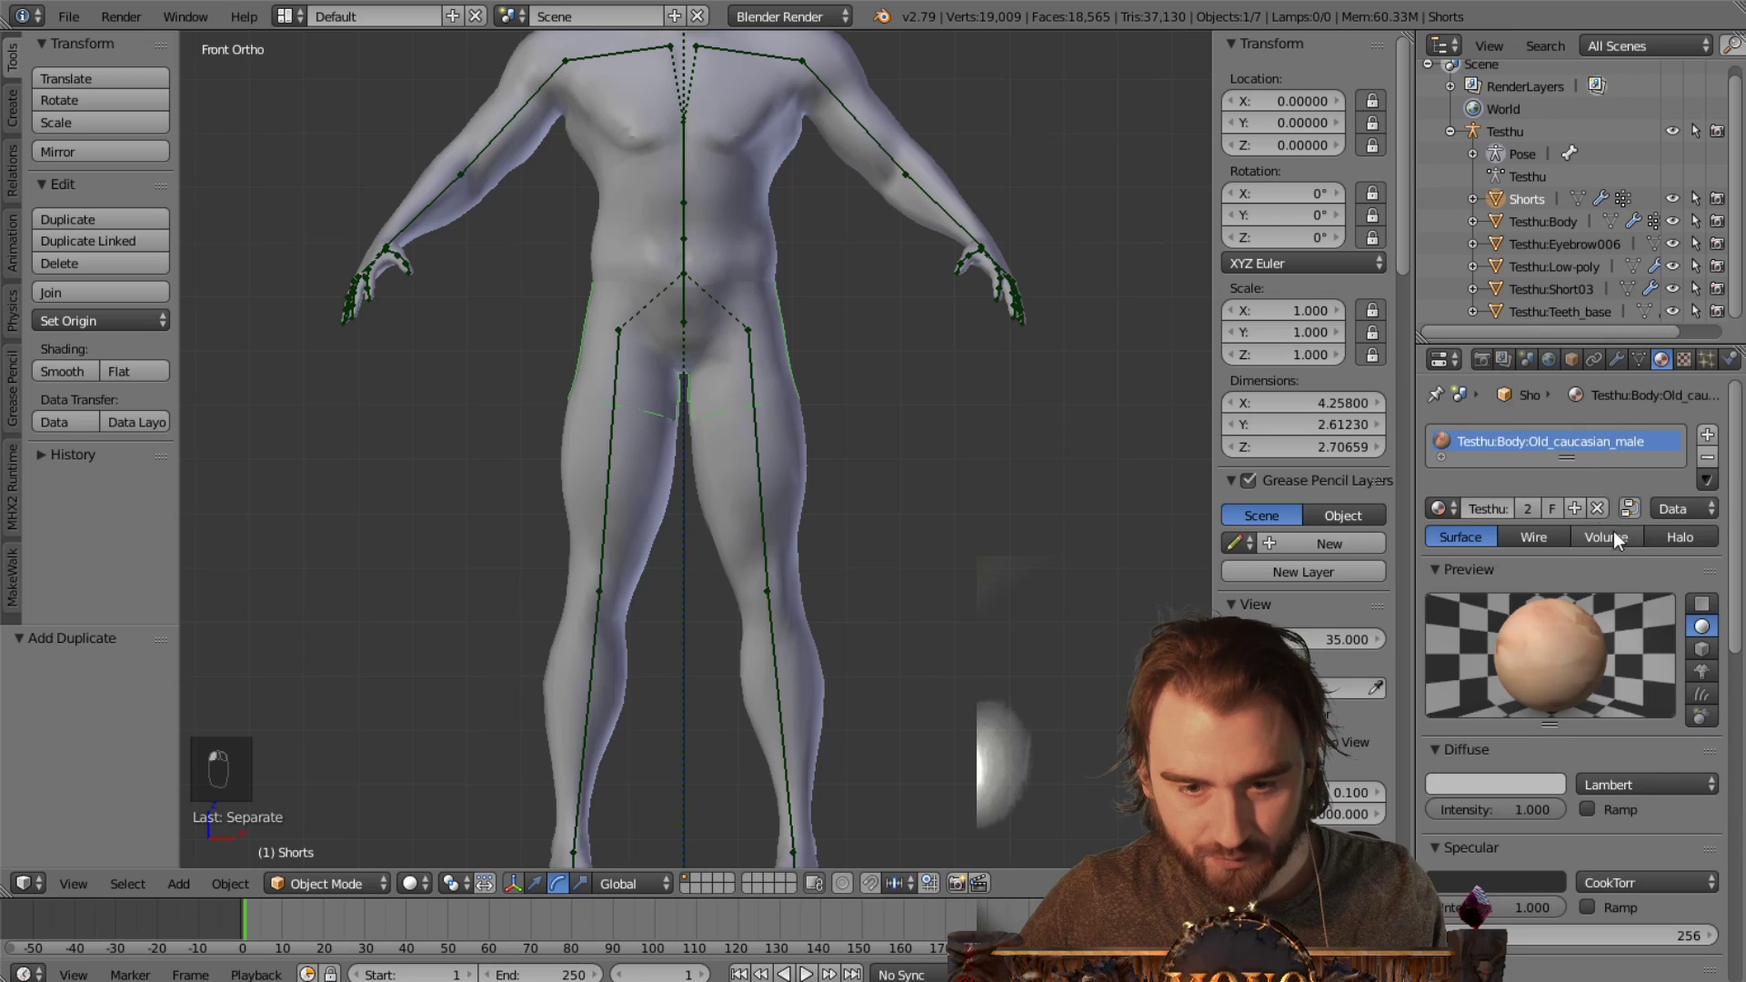
pyautogui.click(1708, 458)
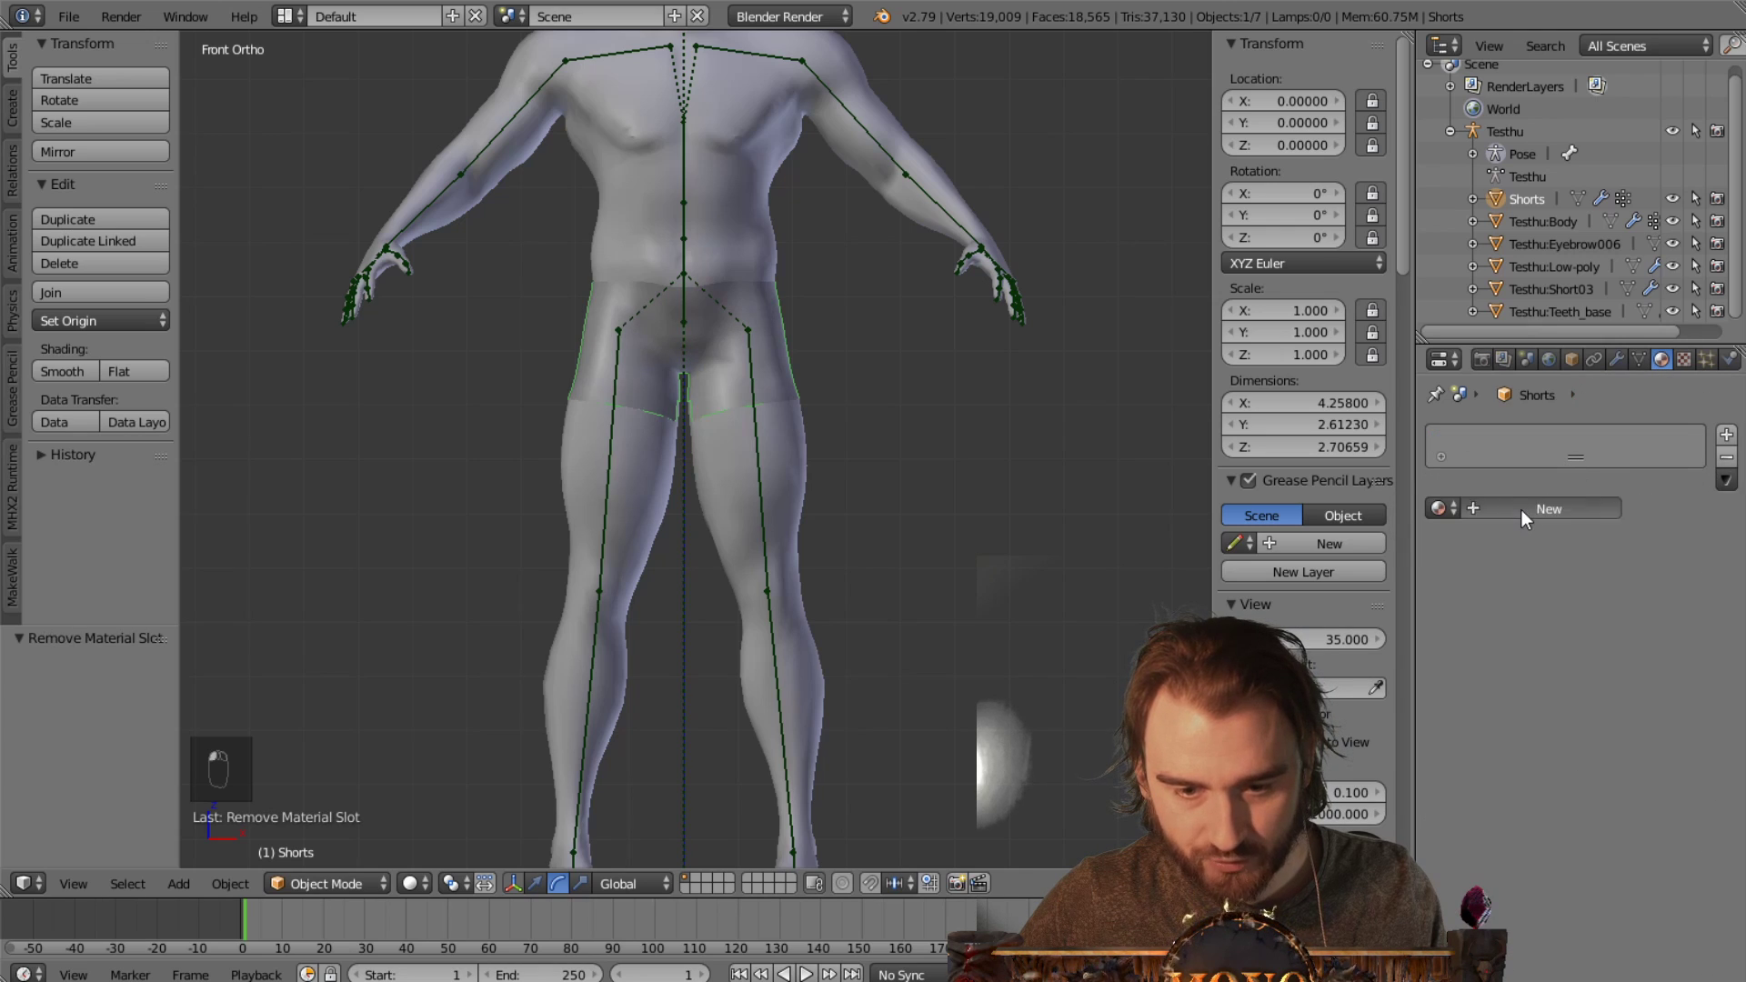
pyautogui.click(1521, 510)
pyautogui.click(1537, 785)
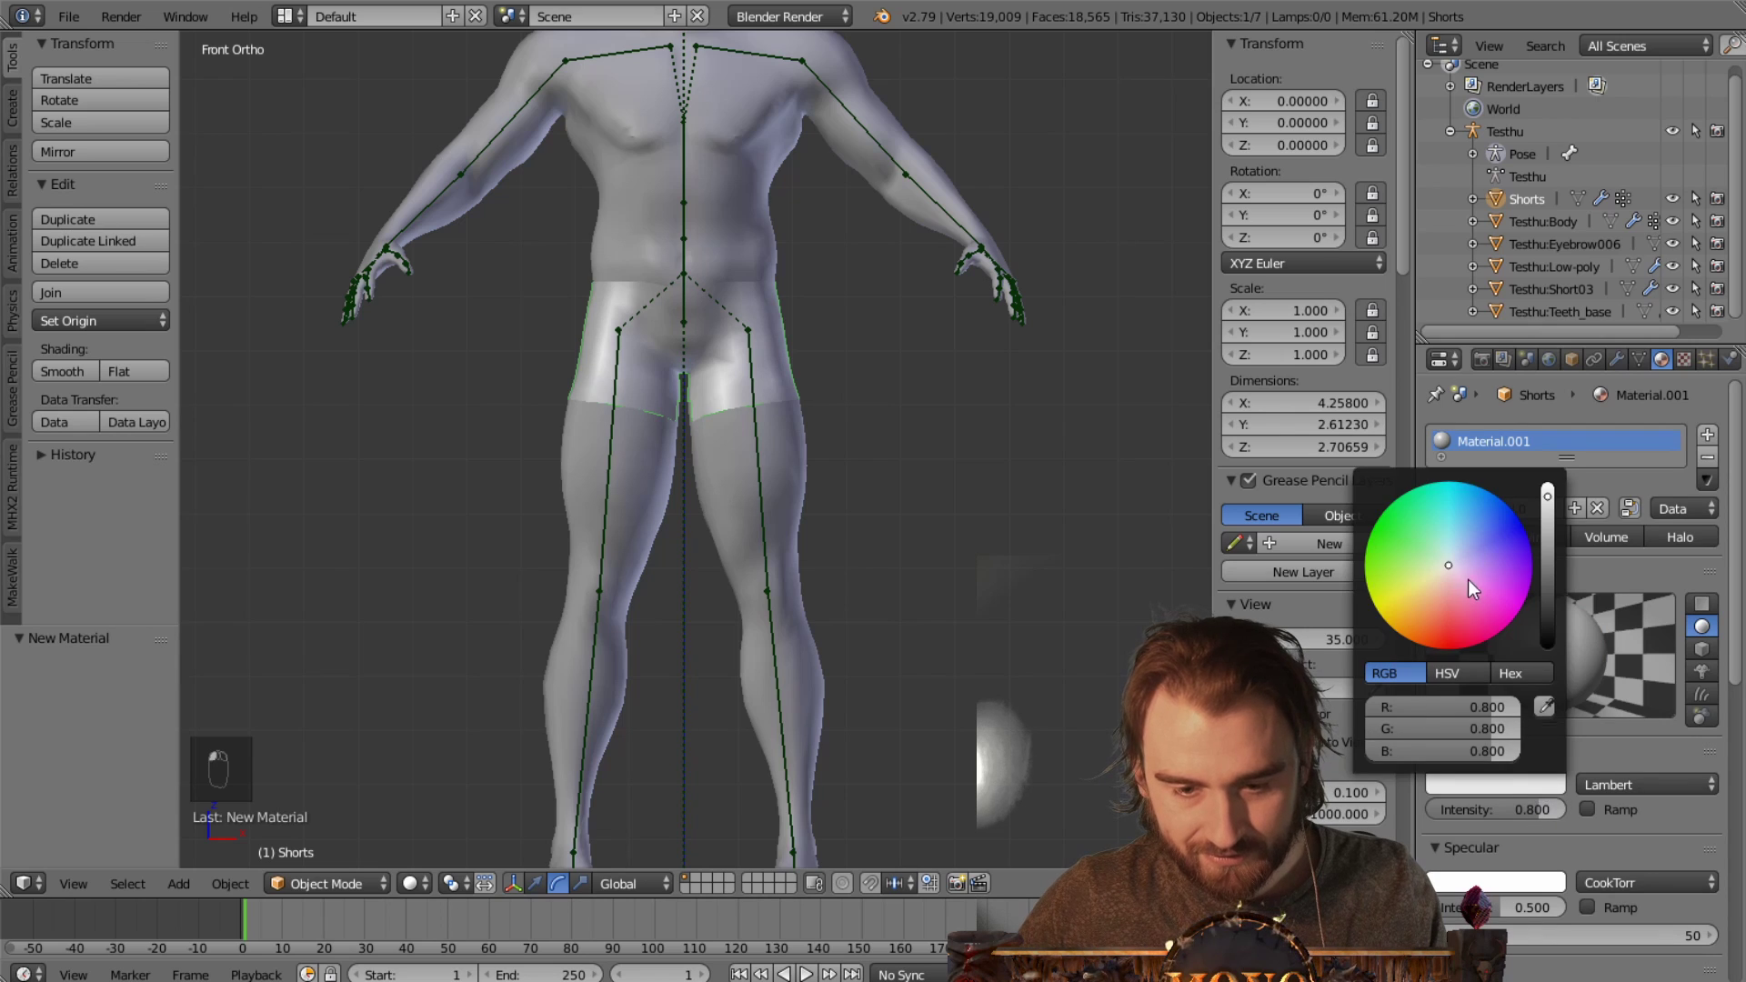
pyautogui.click(1444, 647)
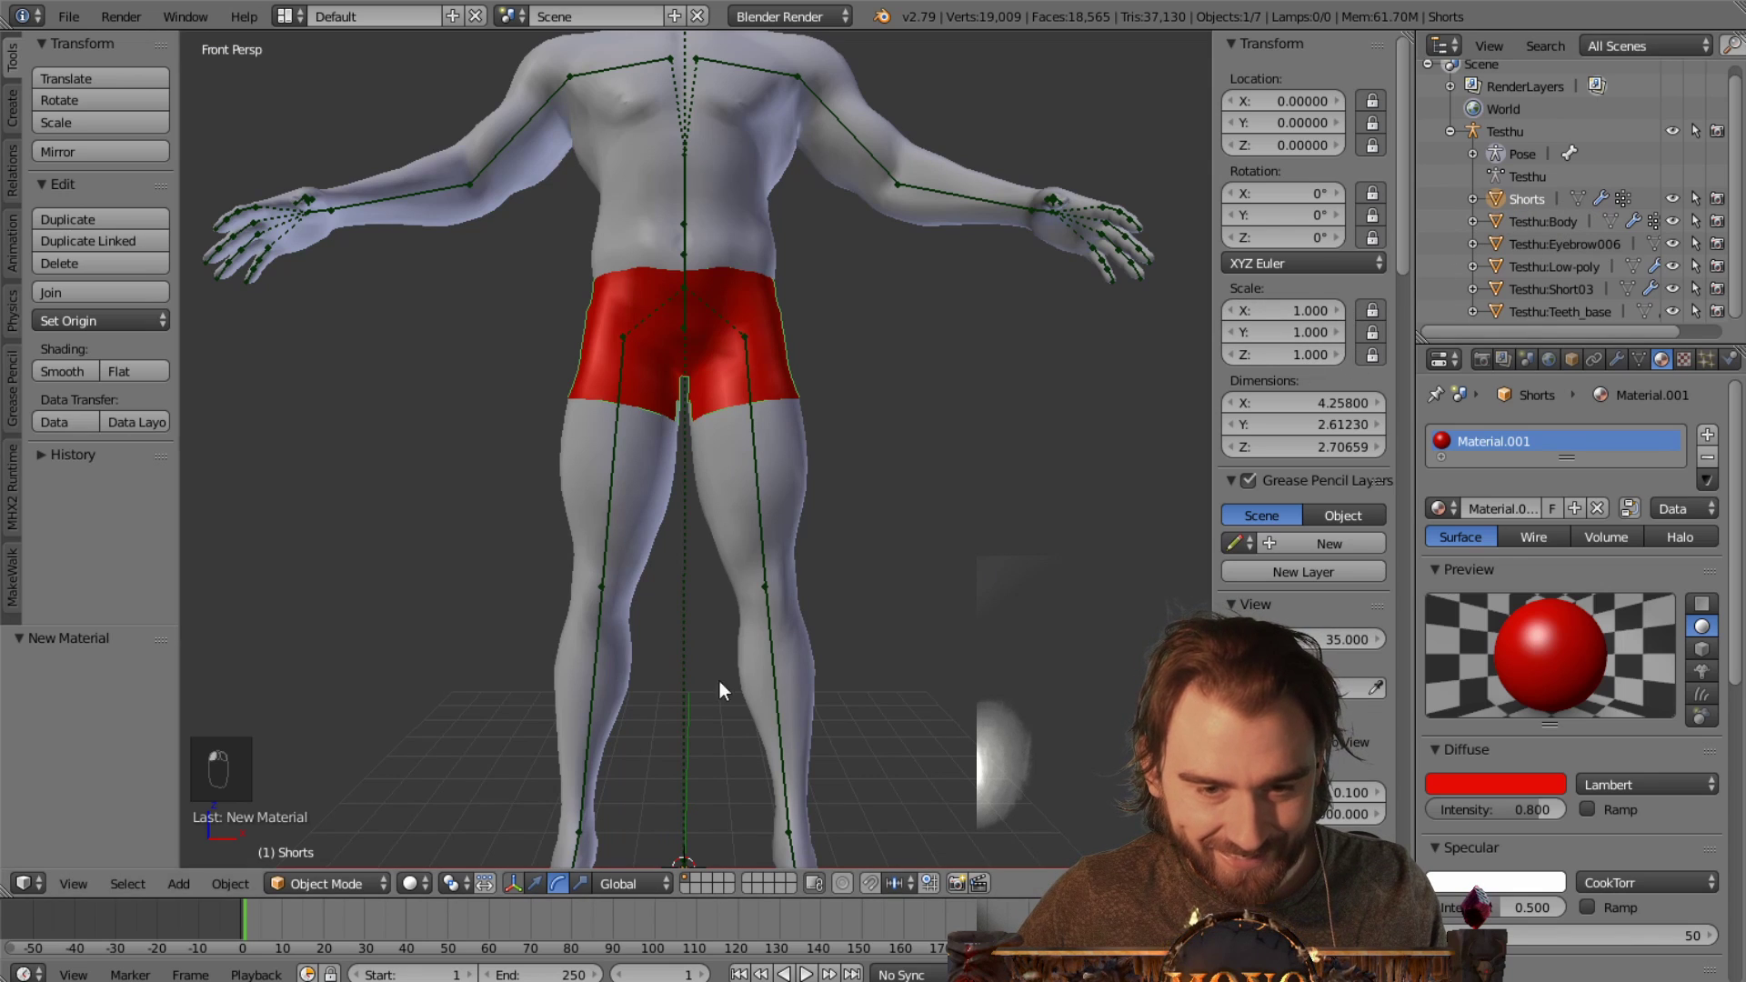
# Enter Edit Mode on the shorts and select all of their linked geometry
pyautogui.click(329, 887)
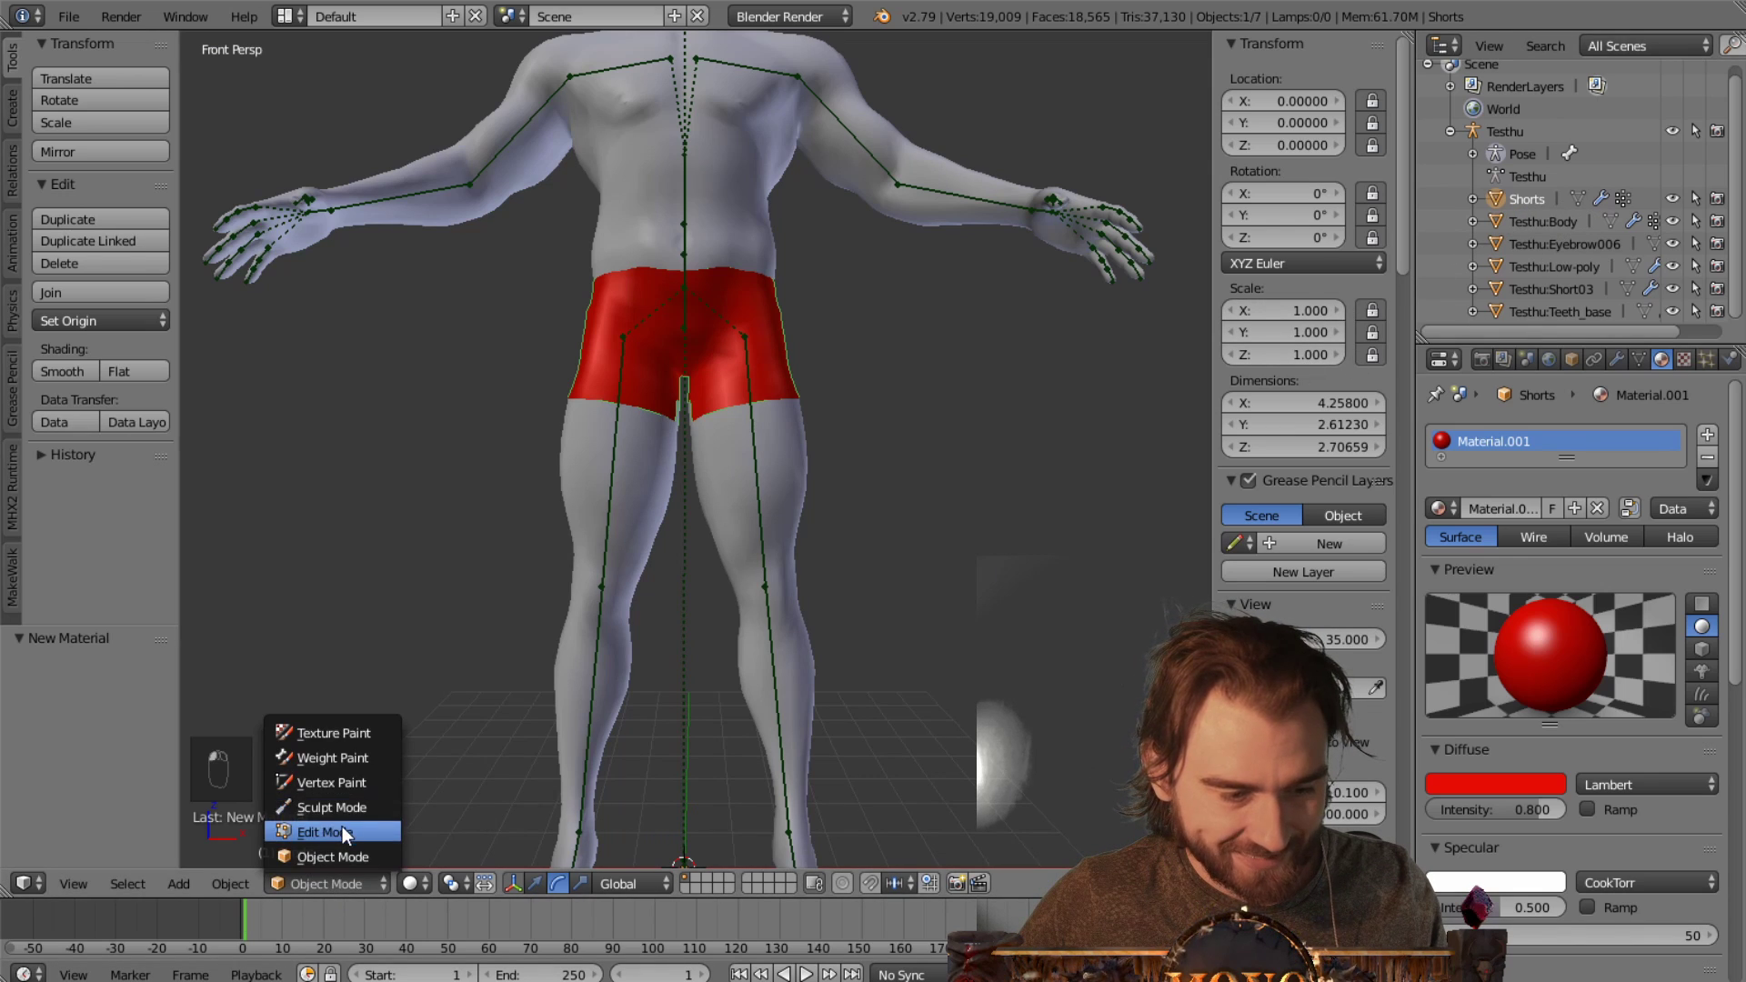
pyautogui.click(342, 826)
pyautogui.rightClick(762, 355)
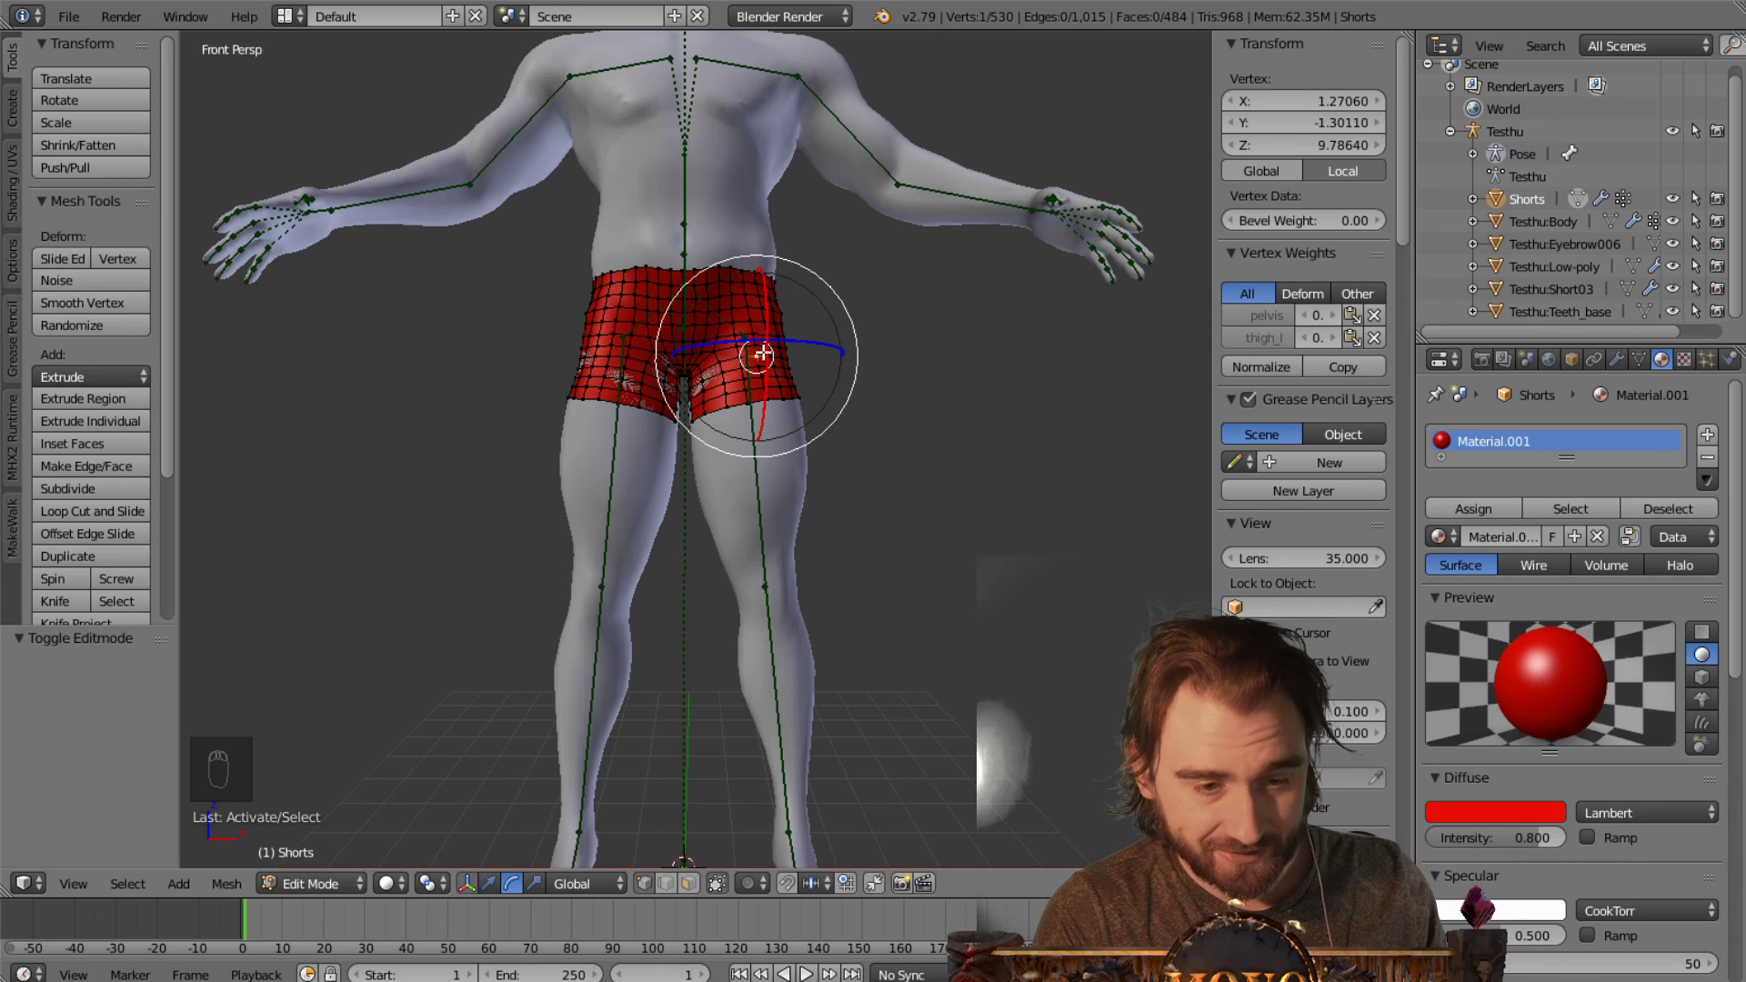
pyautogui.hotkey('ctrl', 'l')
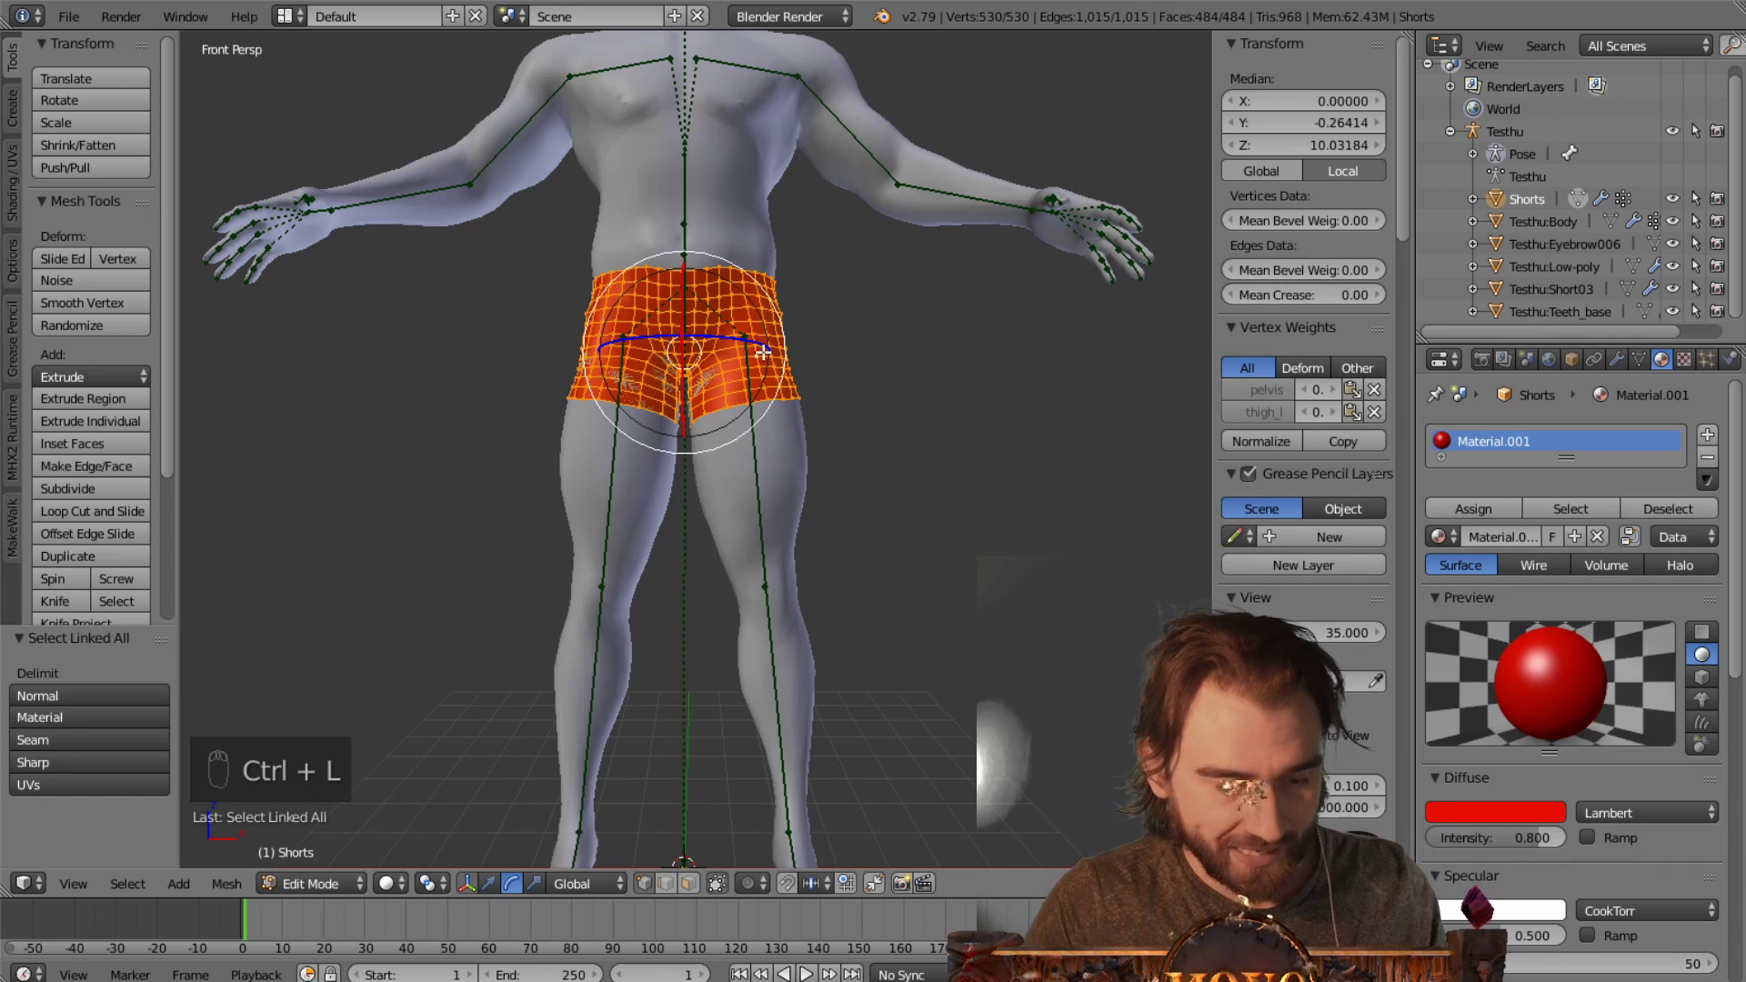
pyautogui.moveTo(762, 352); pyautogui.dragTo(530, 844, button='middle')
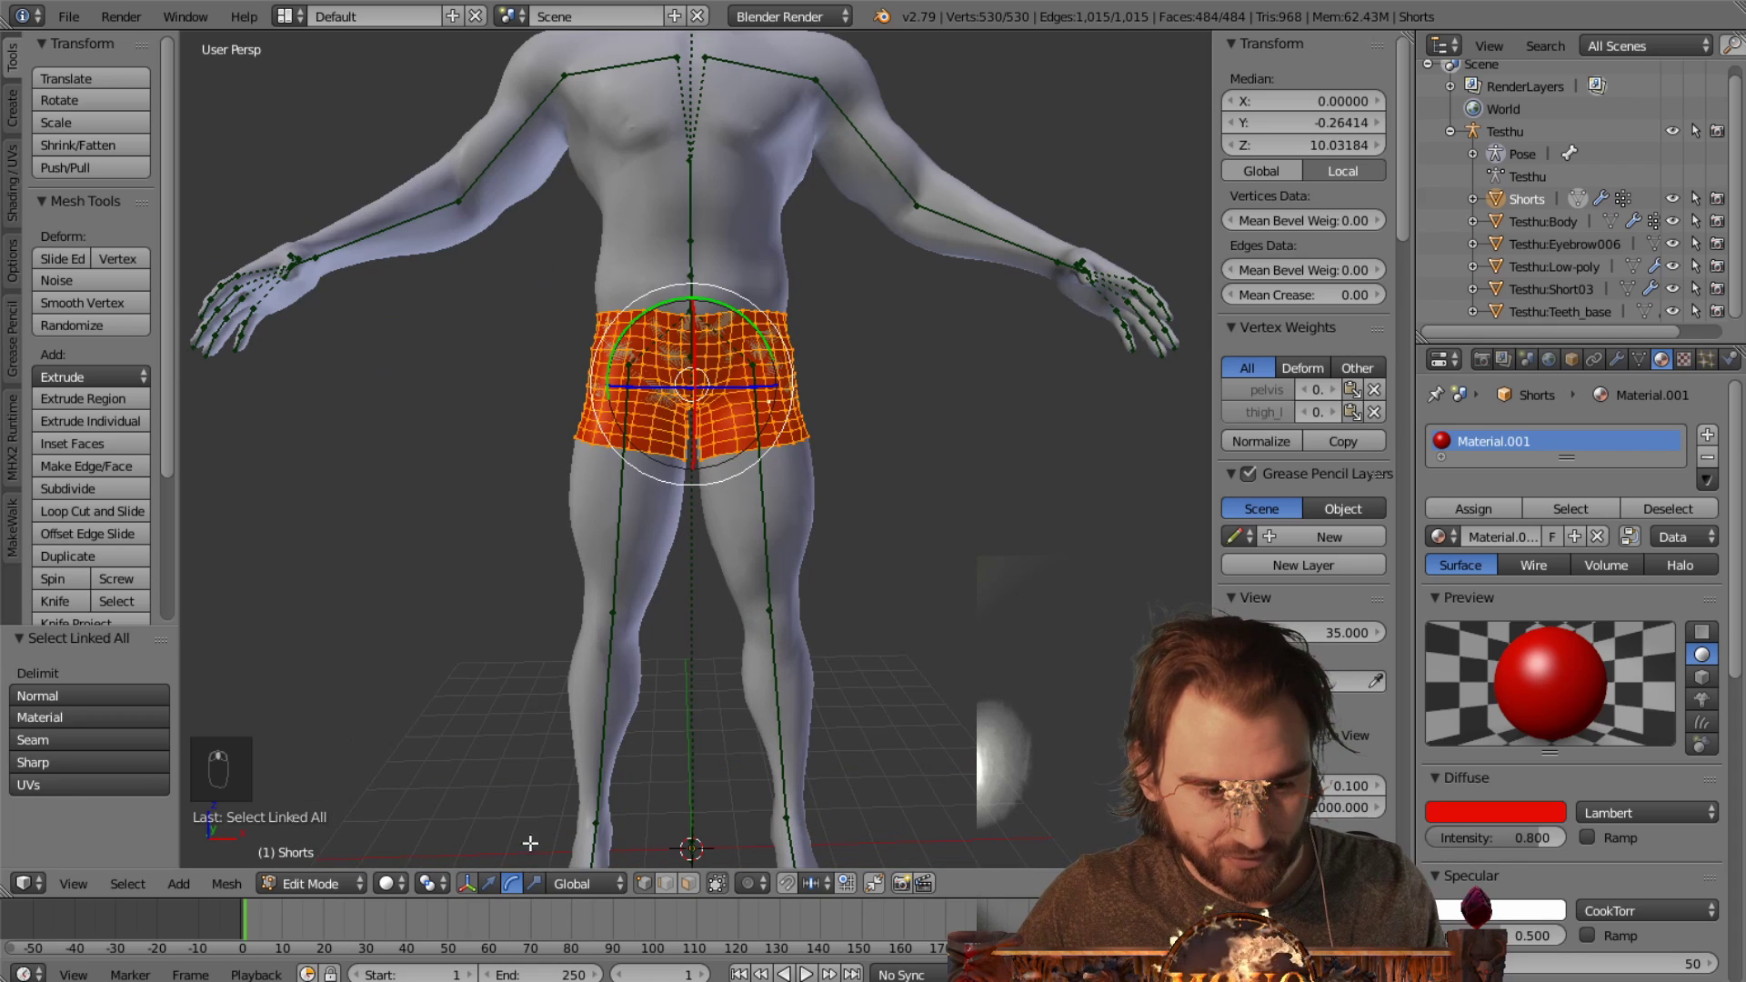
# Scale the shorts mesh outward along X and by about 1.239 along Y so it stands off the body
pyautogui.click(535, 884)
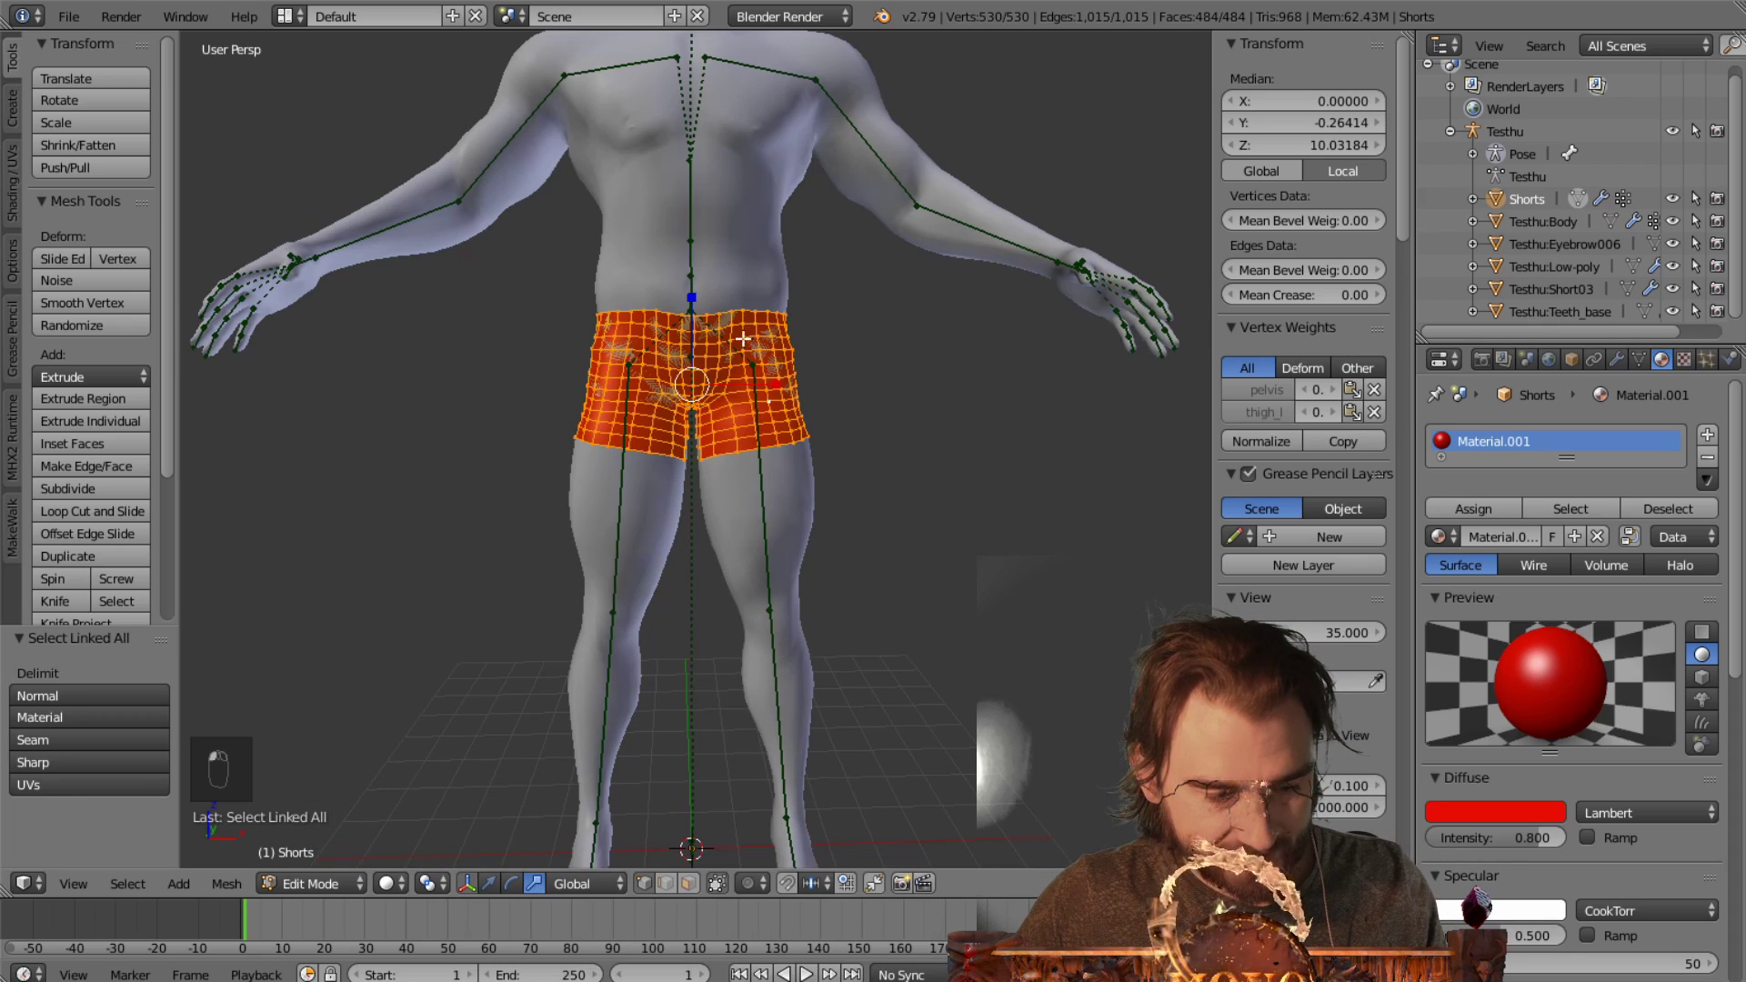
pyautogui.moveTo(798, 392); pyautogui.dragTo(812, 392)
pyautogui.moveTo(755, 337); pyautogui.dragTo(818, 399, button='middle')
pyautogui.moveTo(739, 438); pyautogui.dragTo(728, 428)
pyautogui.moveTo(727, 428); pyautogui.dragTo(782, 390, button='middle')
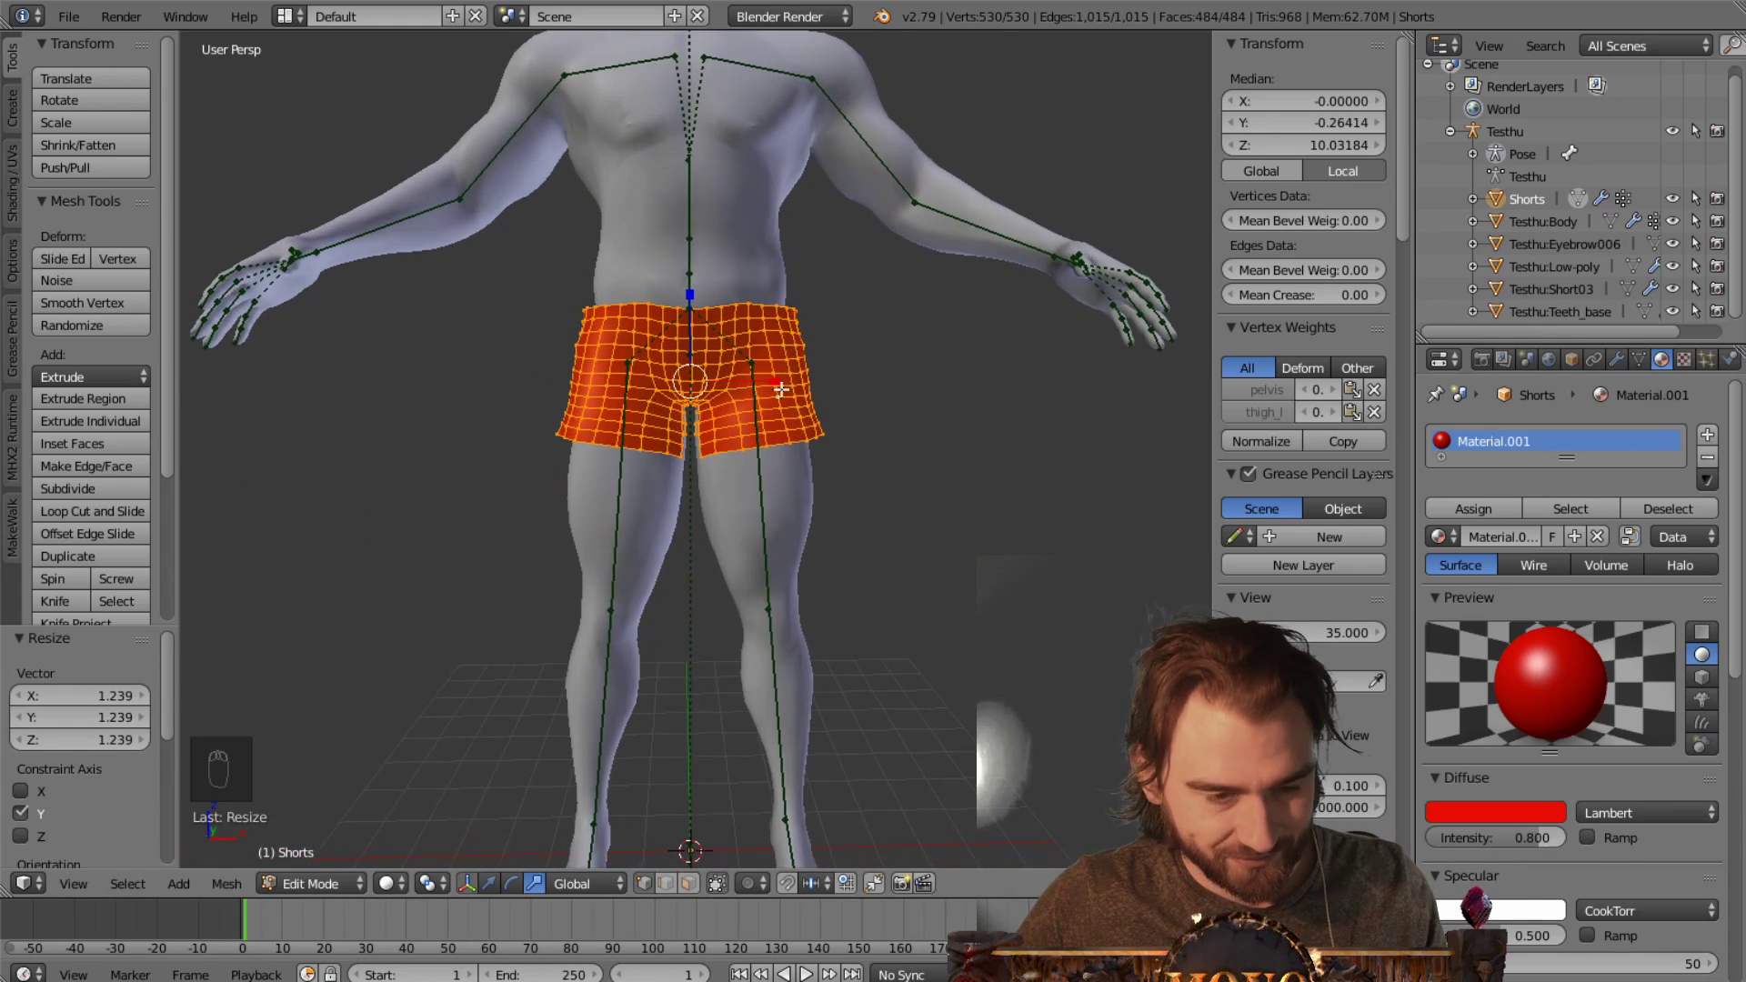
# Switch to the translate manipulator, select the edge loops of the shorts' waist and leg openings and fill them with faces
pyautogui.scroll(4, 713, 496)
pyautogui.scroll(2, 717, 483)
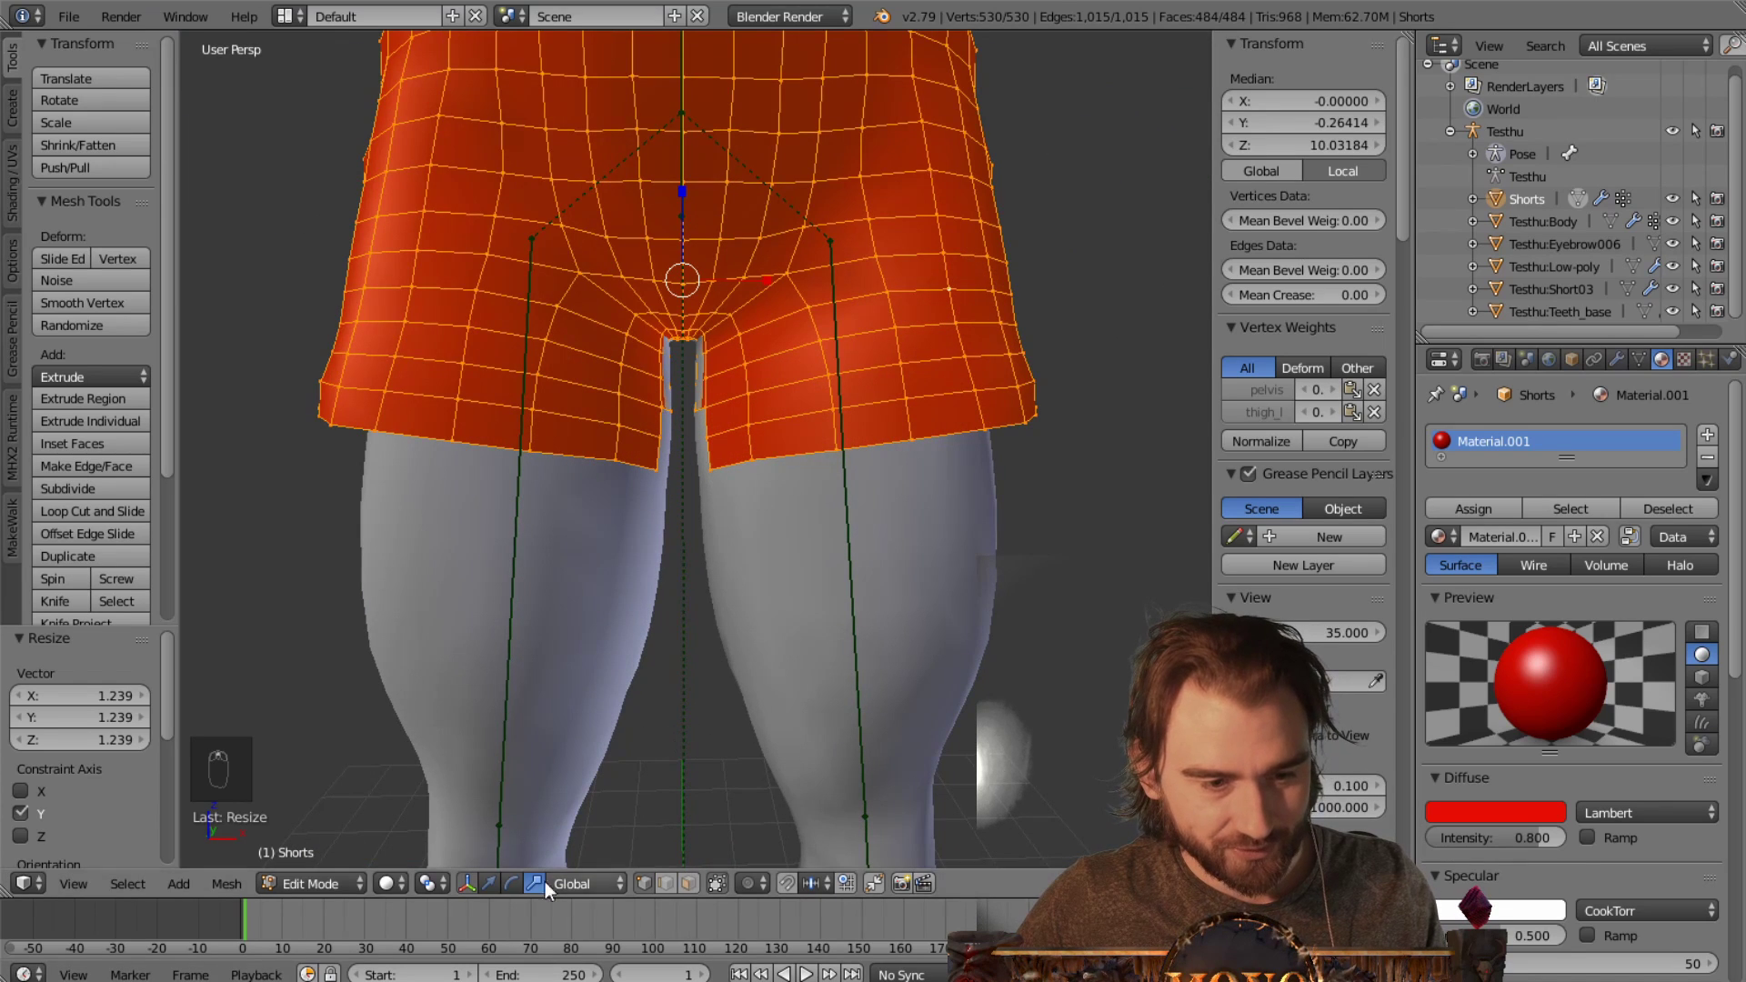
pyautogui.click(488, 884)
pyautogui.scroll(-7, 718, 500)
pyautogui.keyDown('alt'); pyautogui.click(764, 520); pyautogui.keyUp('alt')
pyautogui.press('f')
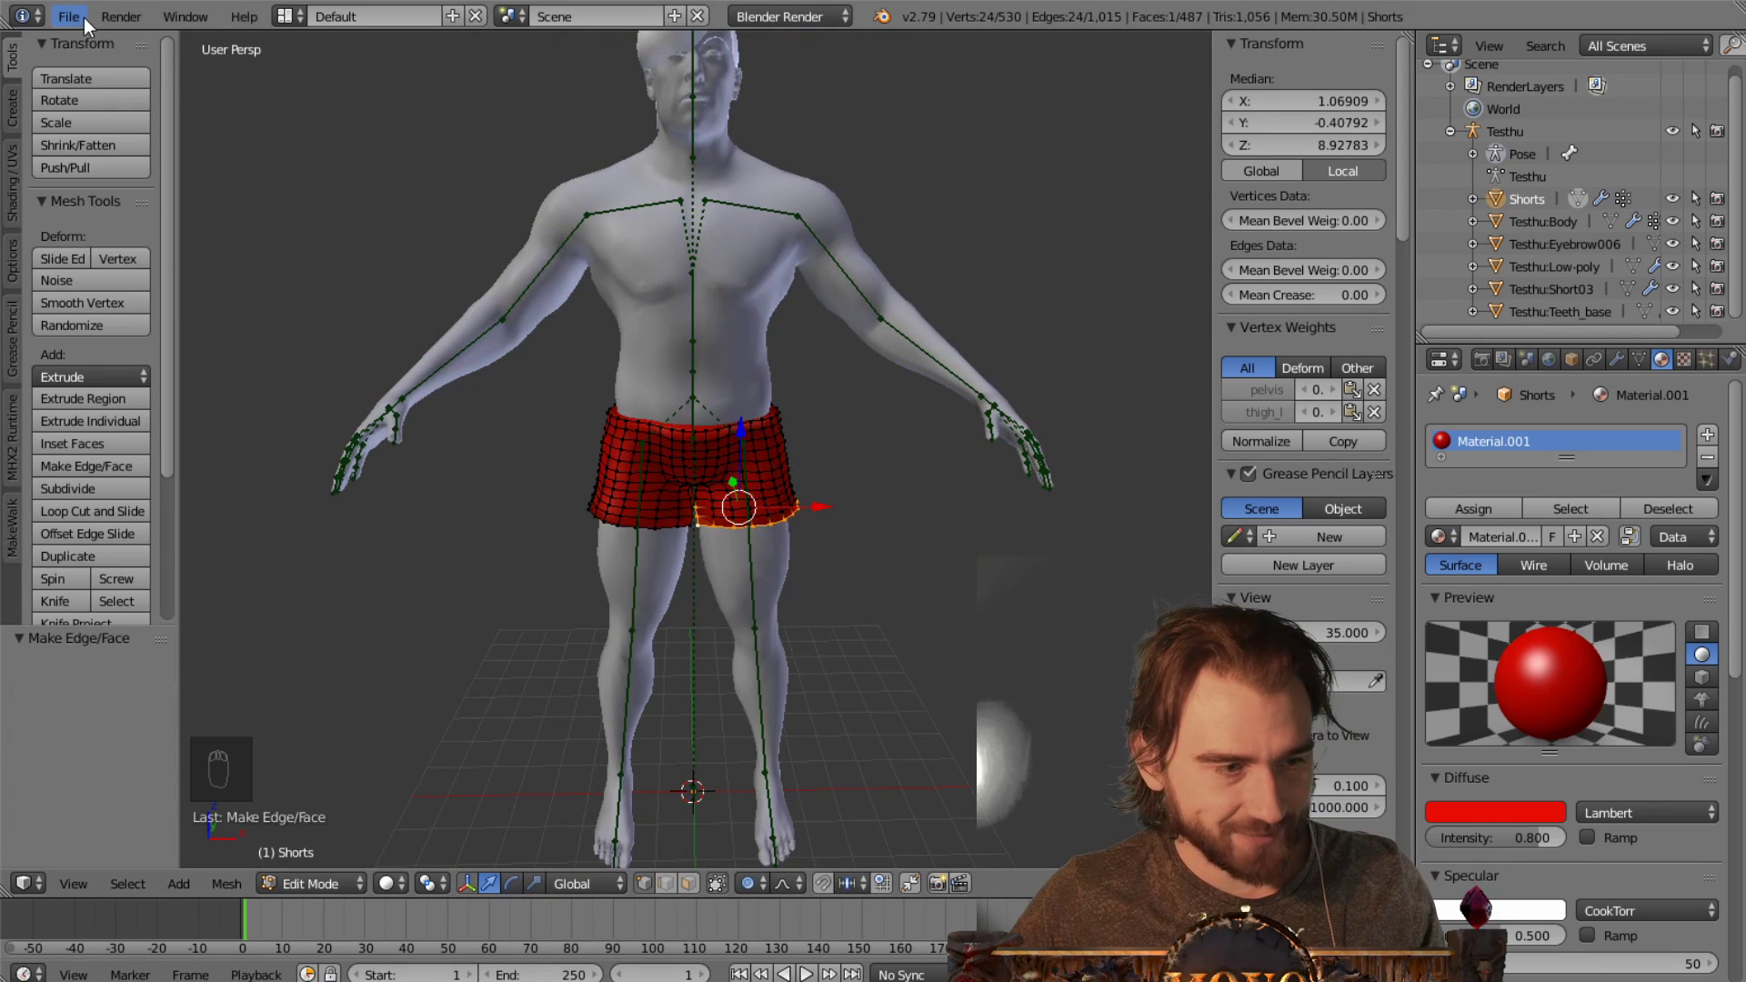
# Start exporting the character with its shorts in FBX format
pyautogui.click(84, 18)
pyautogui.moveTo(244, 464)
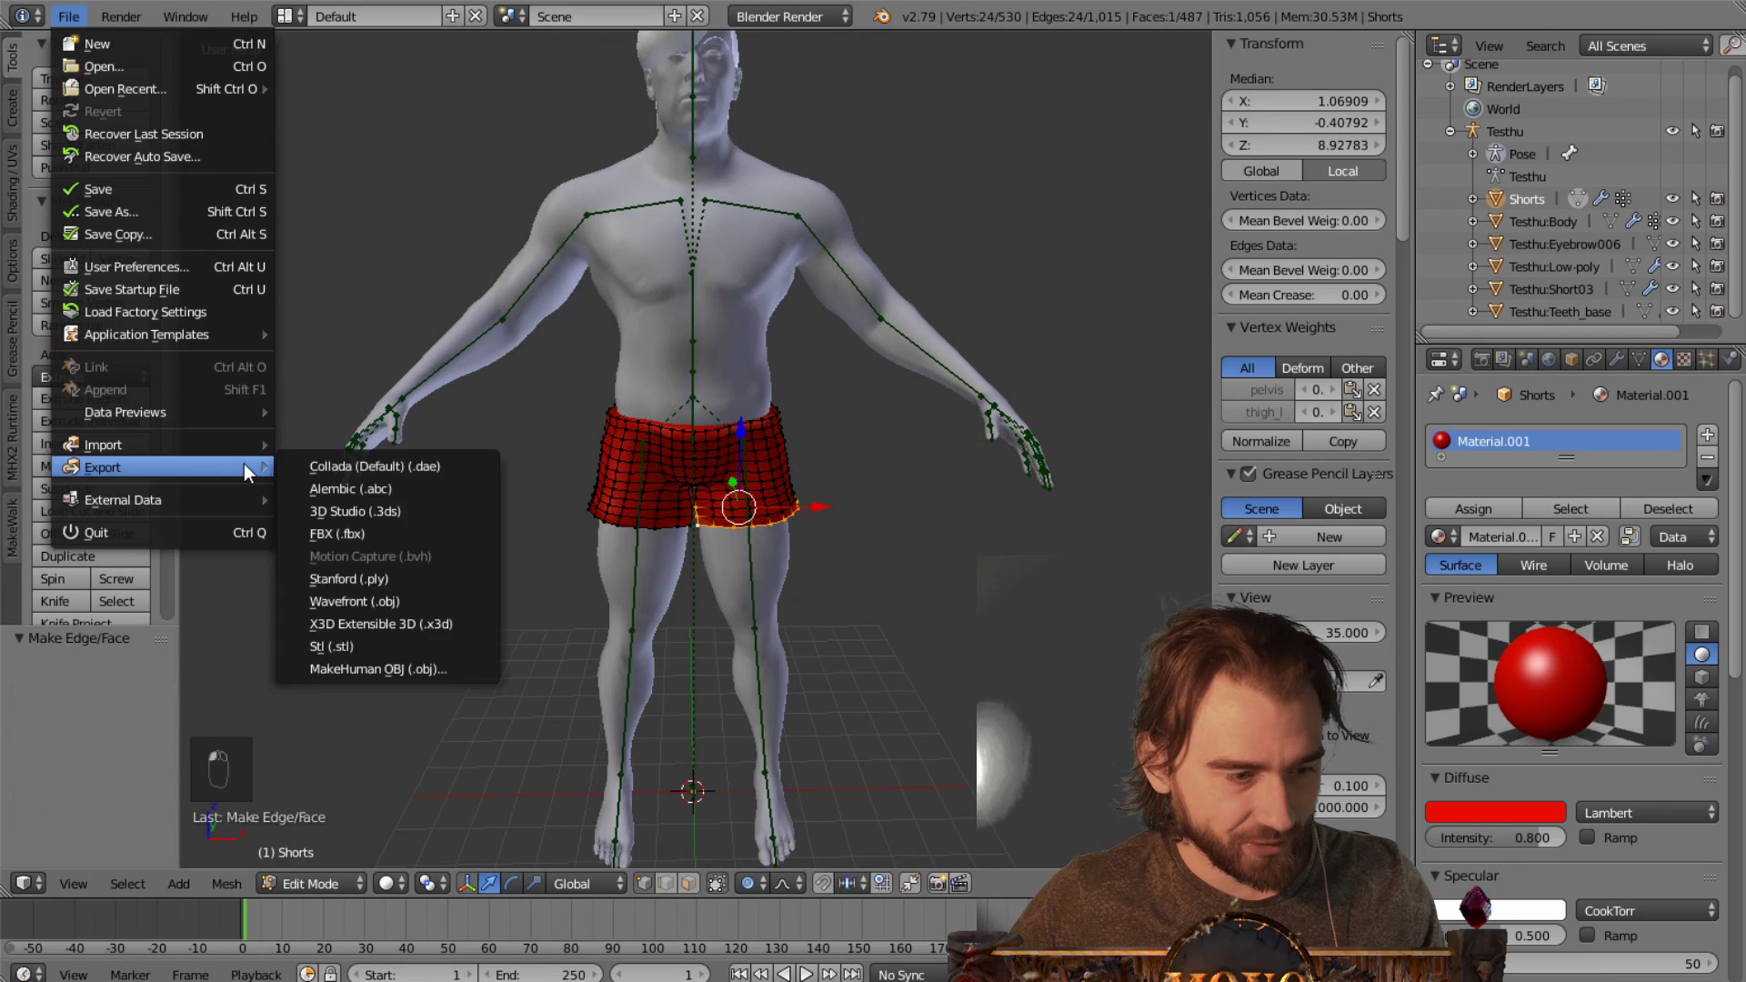
pyautogui.click(380, 535)
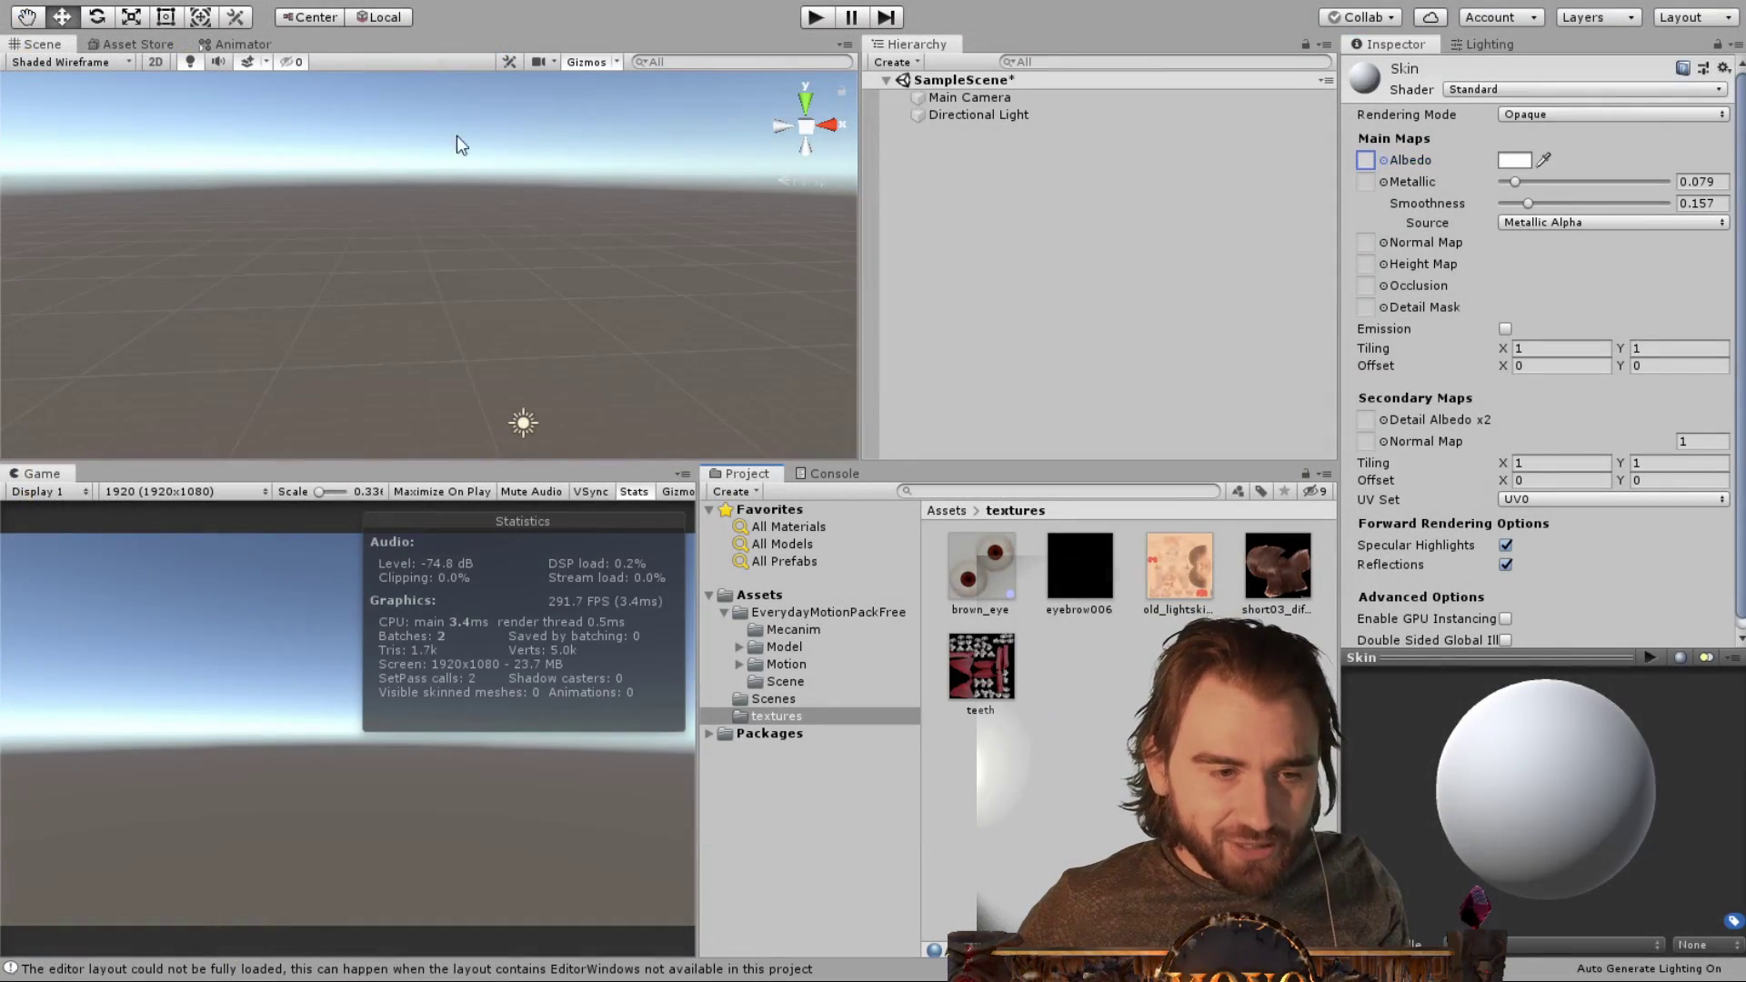
# Switch to Unity and look over the Everyday Motion Pack Free page in the Asset Store
pyautogui.hotkey('ctrl', '9')
pyautogui.scroll(-4, 483, 280)
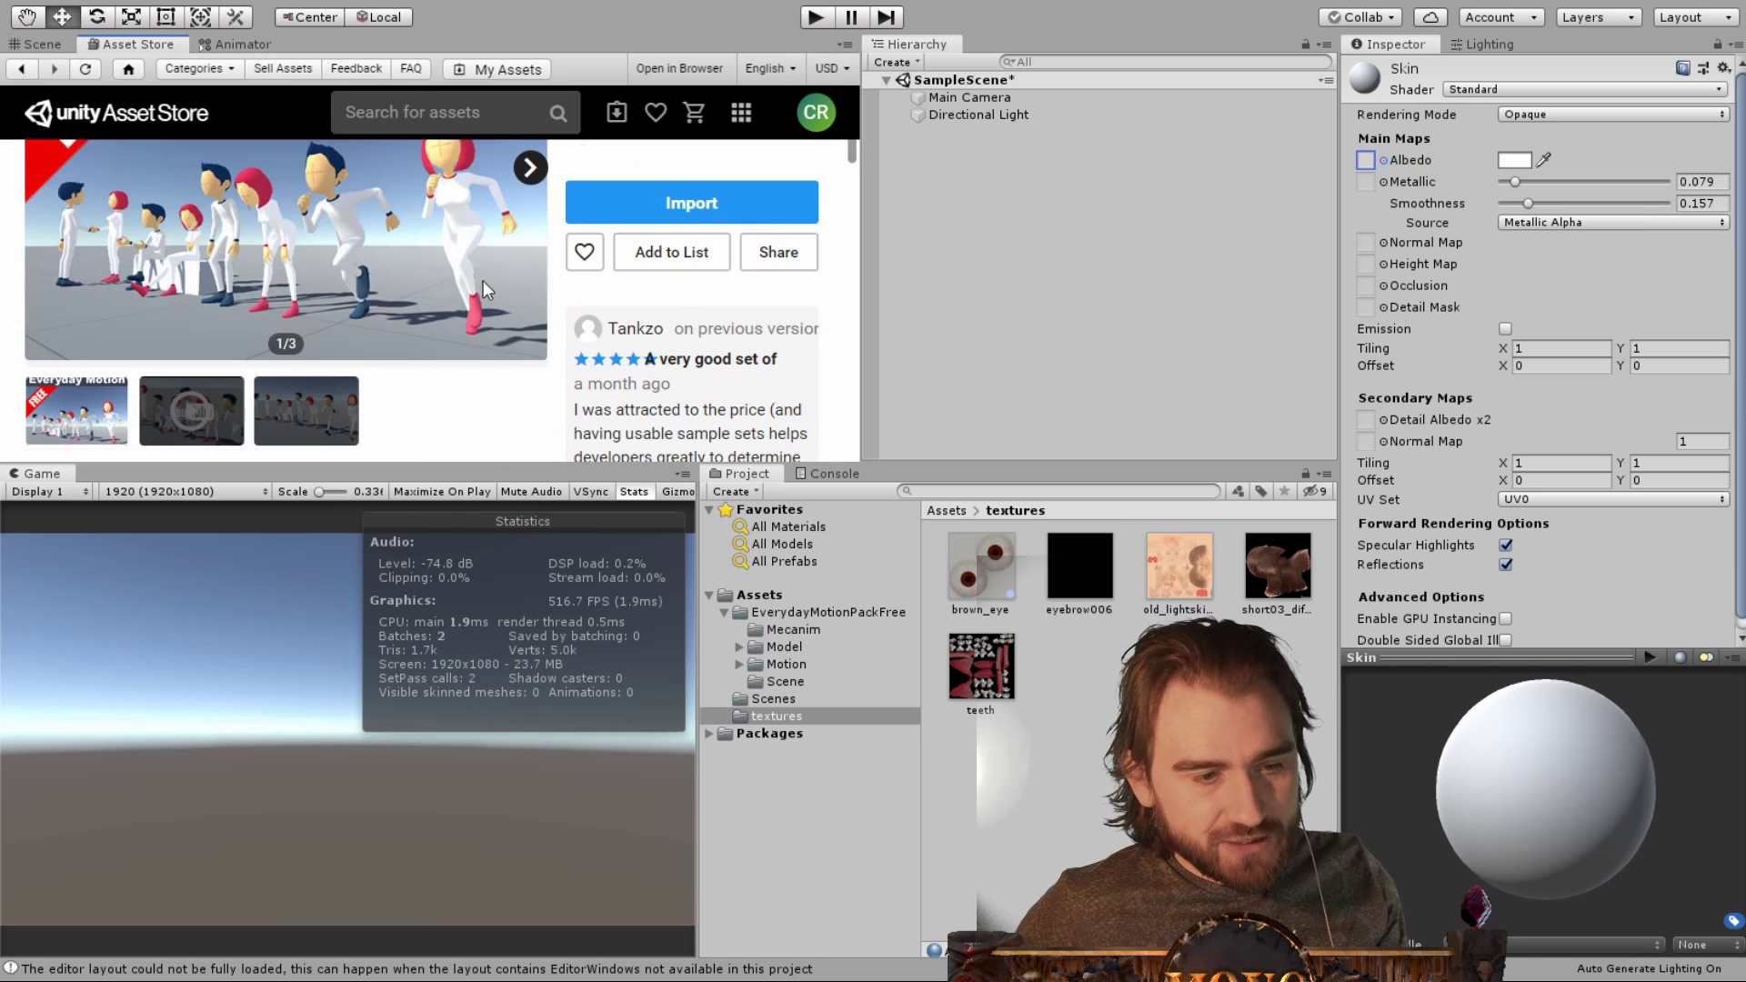
pyautogui.scroll(2, 384, 238)
pyautogui.scroll(1, 460, 235)
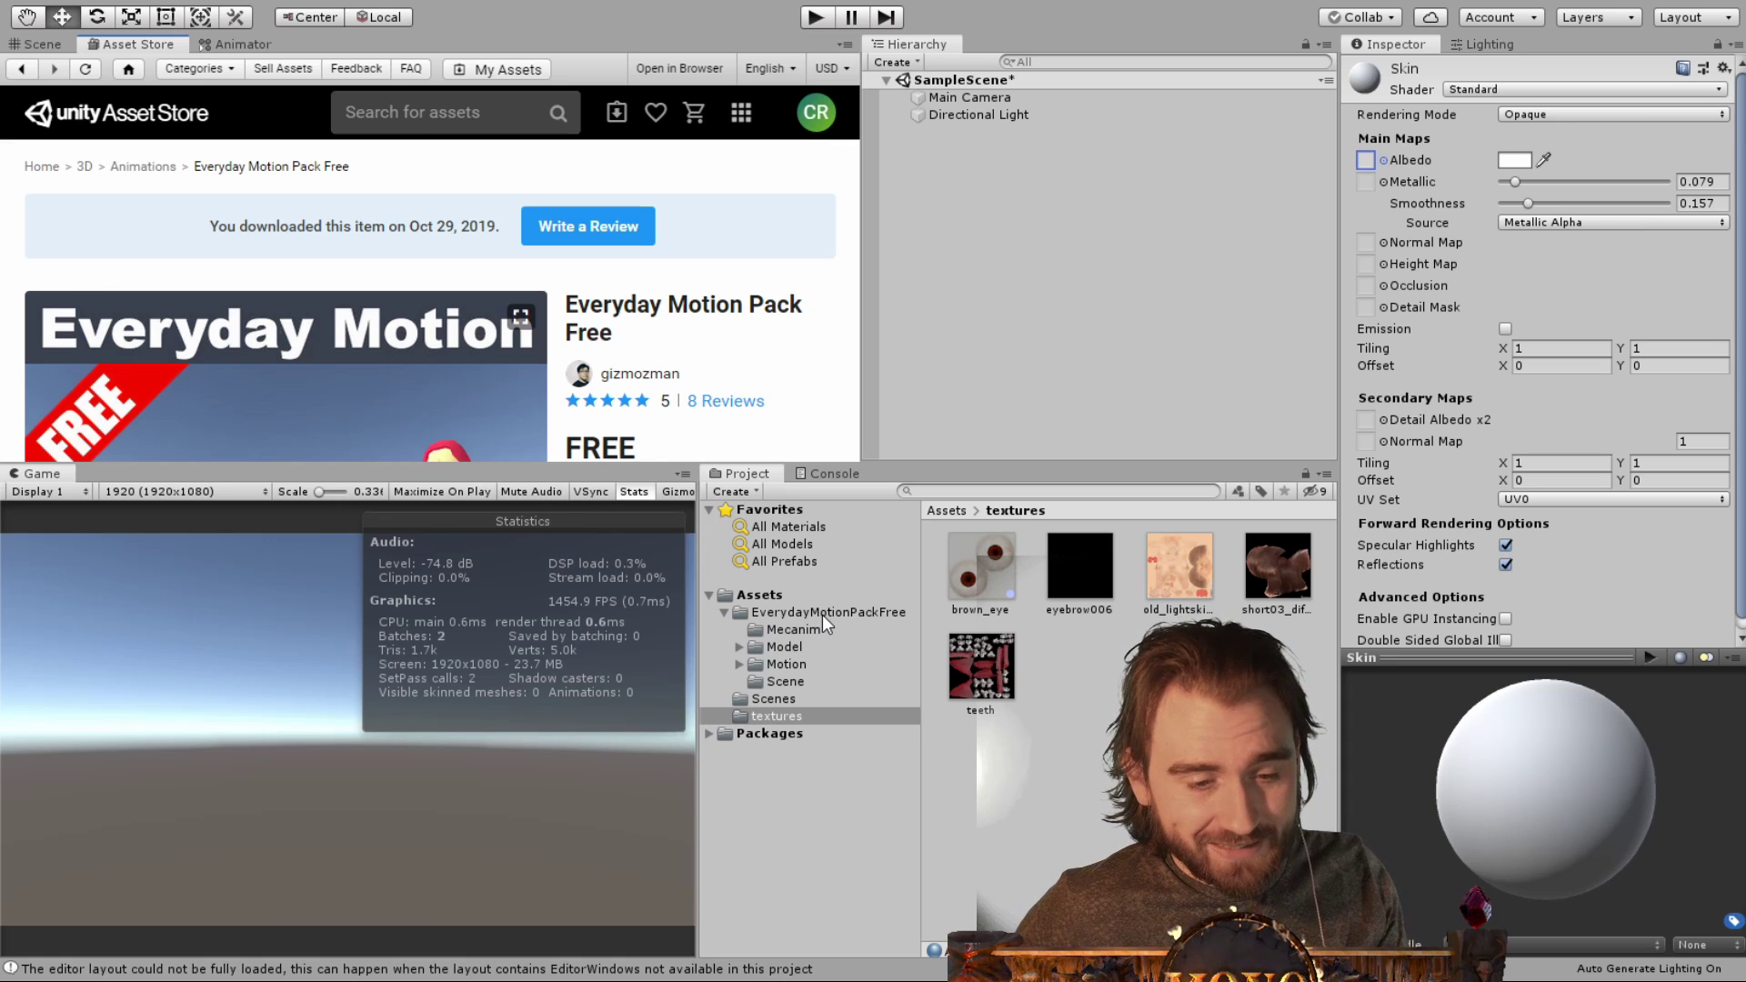
# Open the project's Assets folder and inspect the textures folder and the rig import settings of the BeachGuy model
pyautogui.click(764, 594)
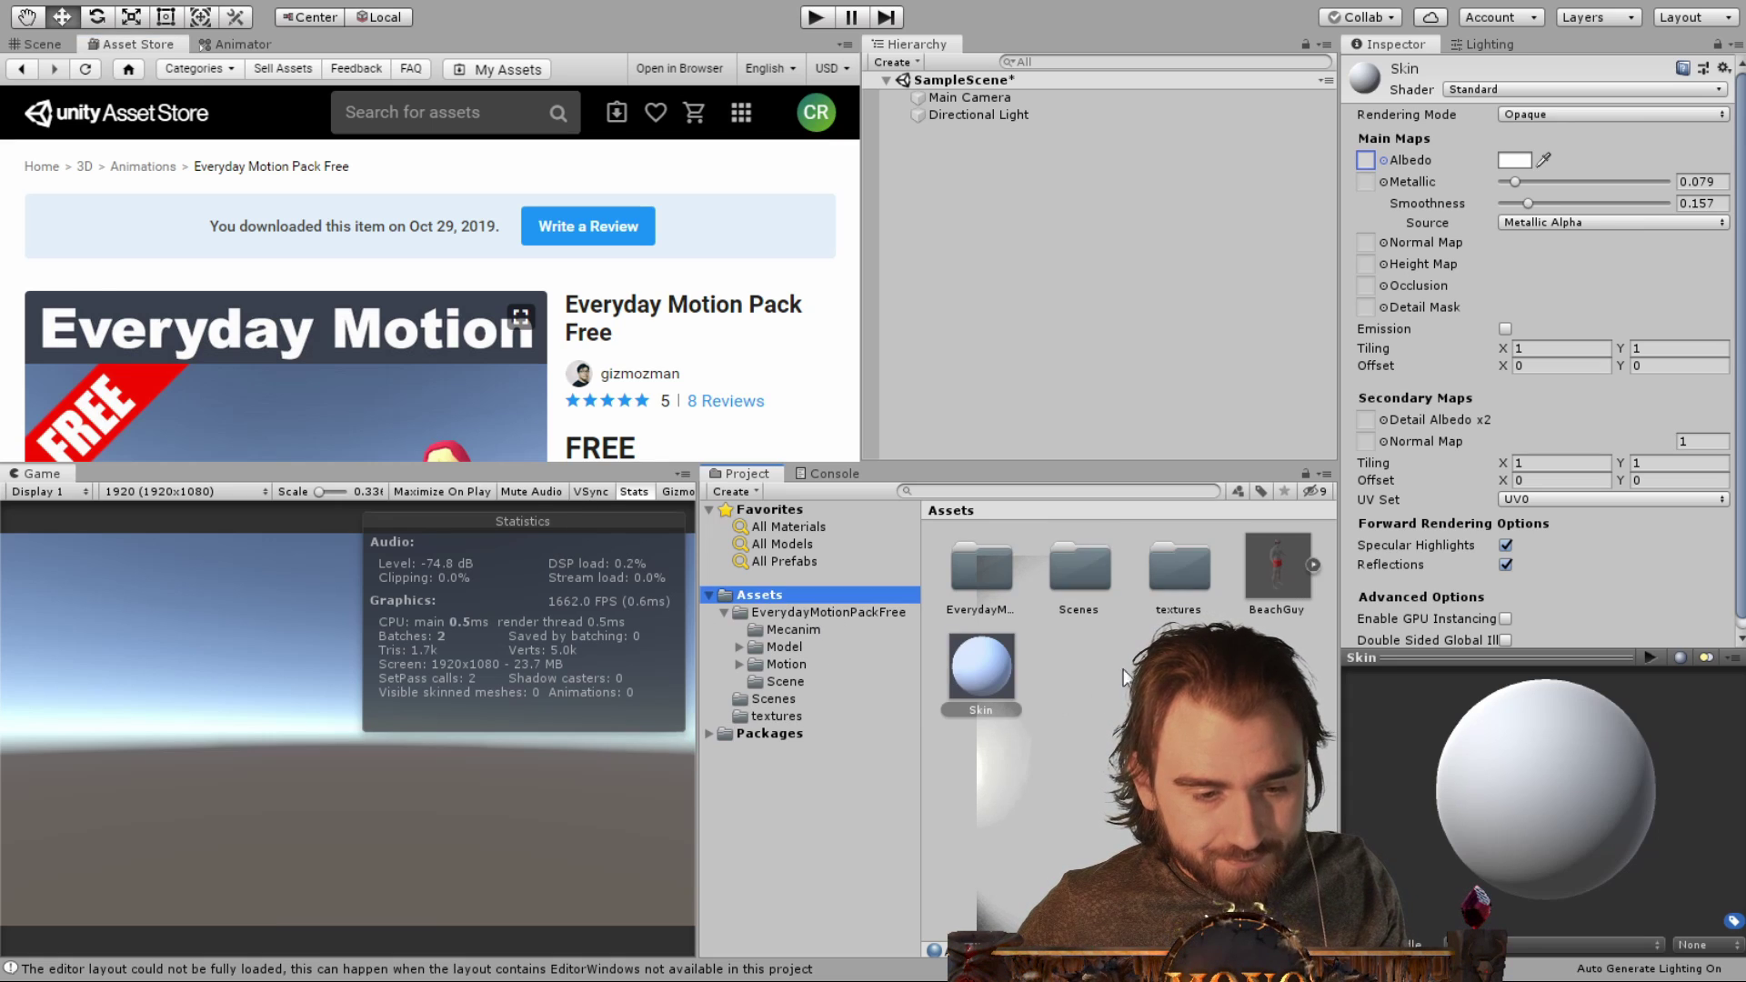
pyautogui.click(1277, 573)
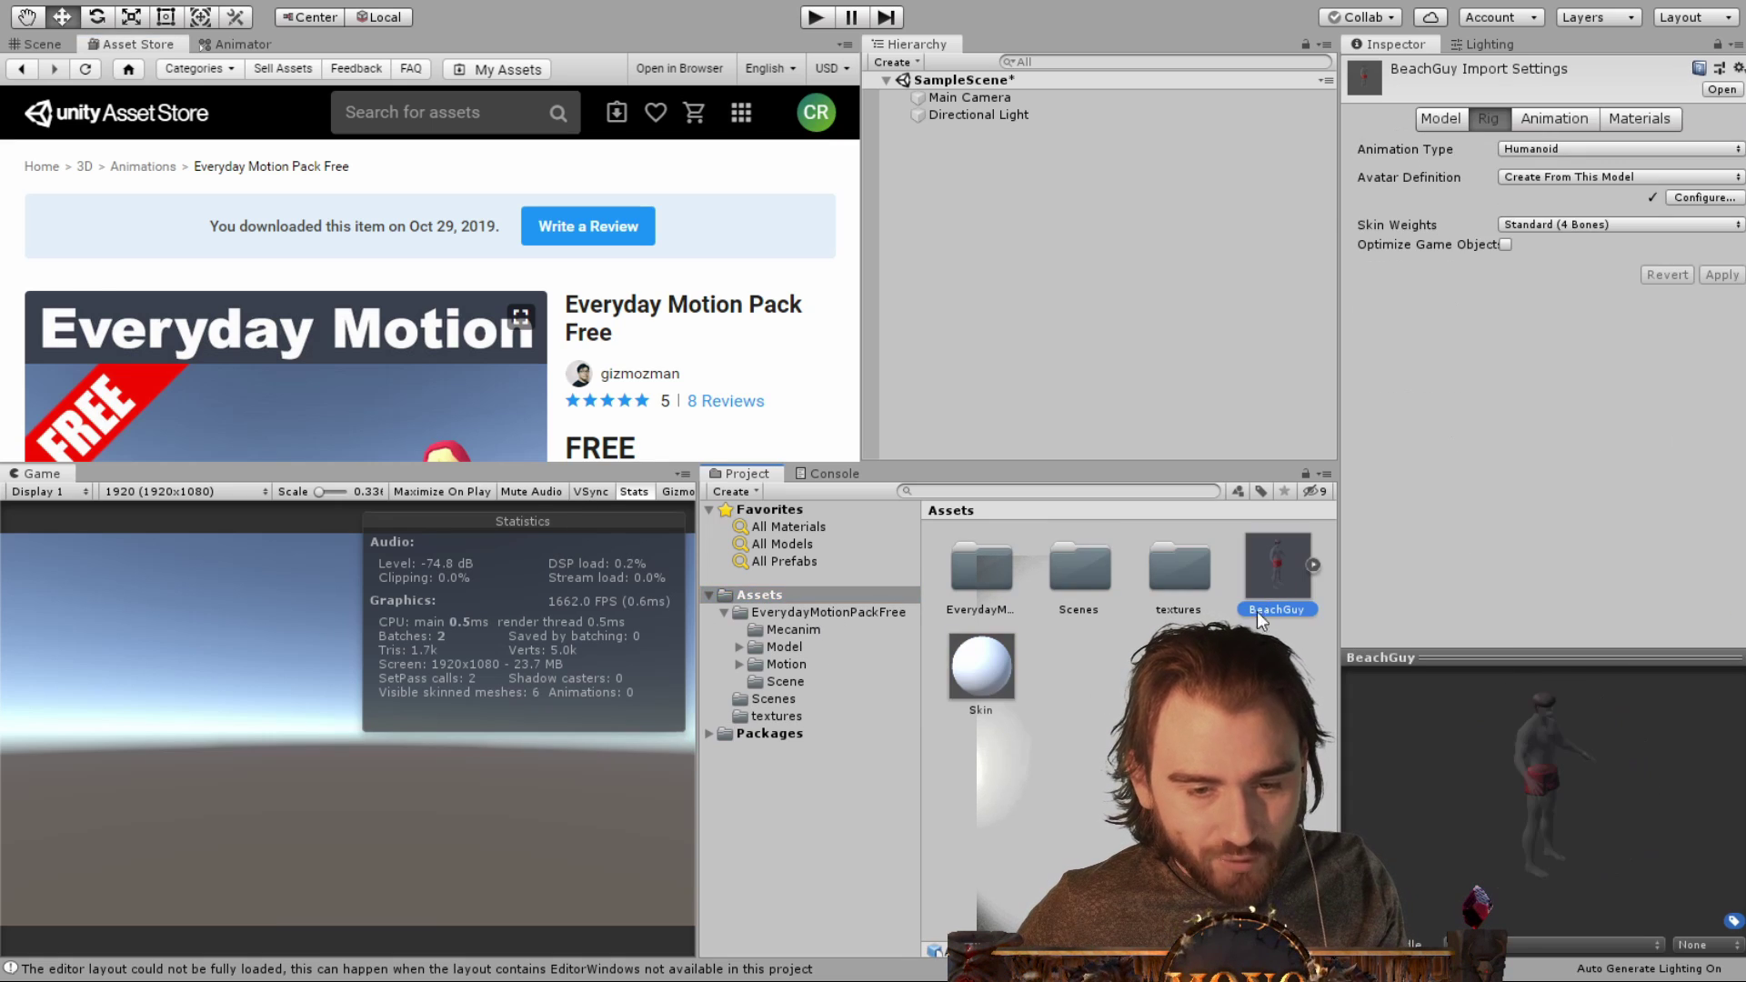
pyautogui.click(1178, 582)
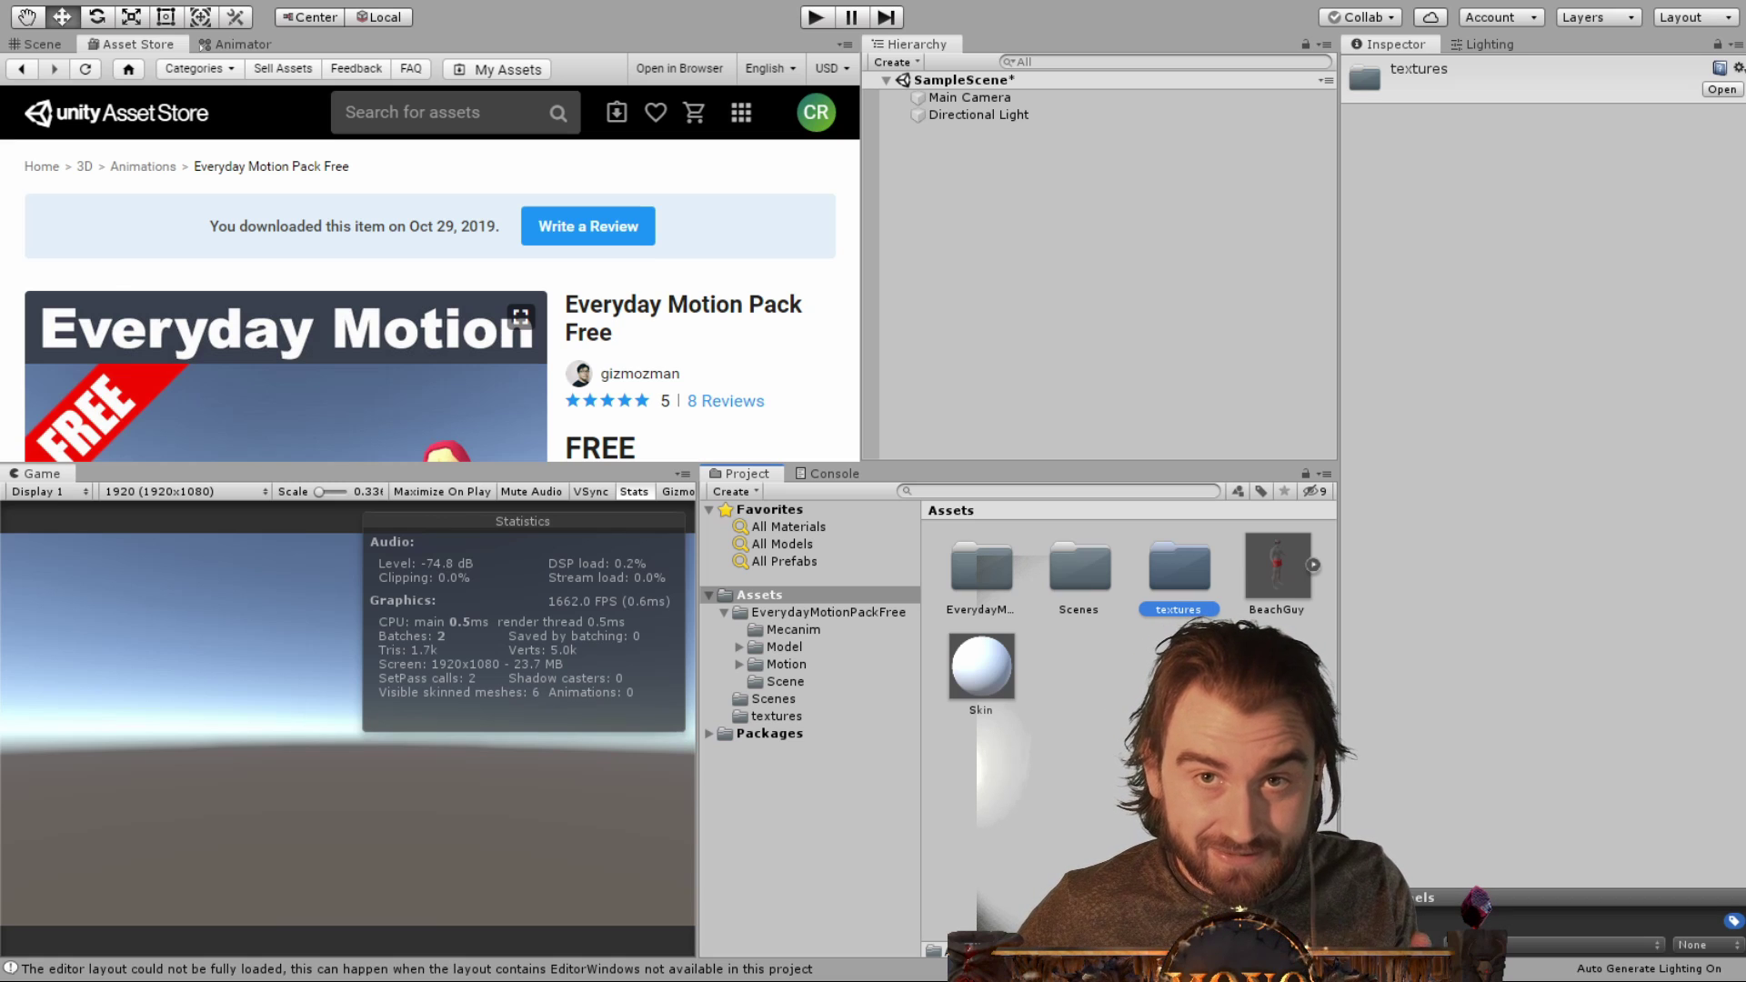
pyautogui.click(1271, 591)
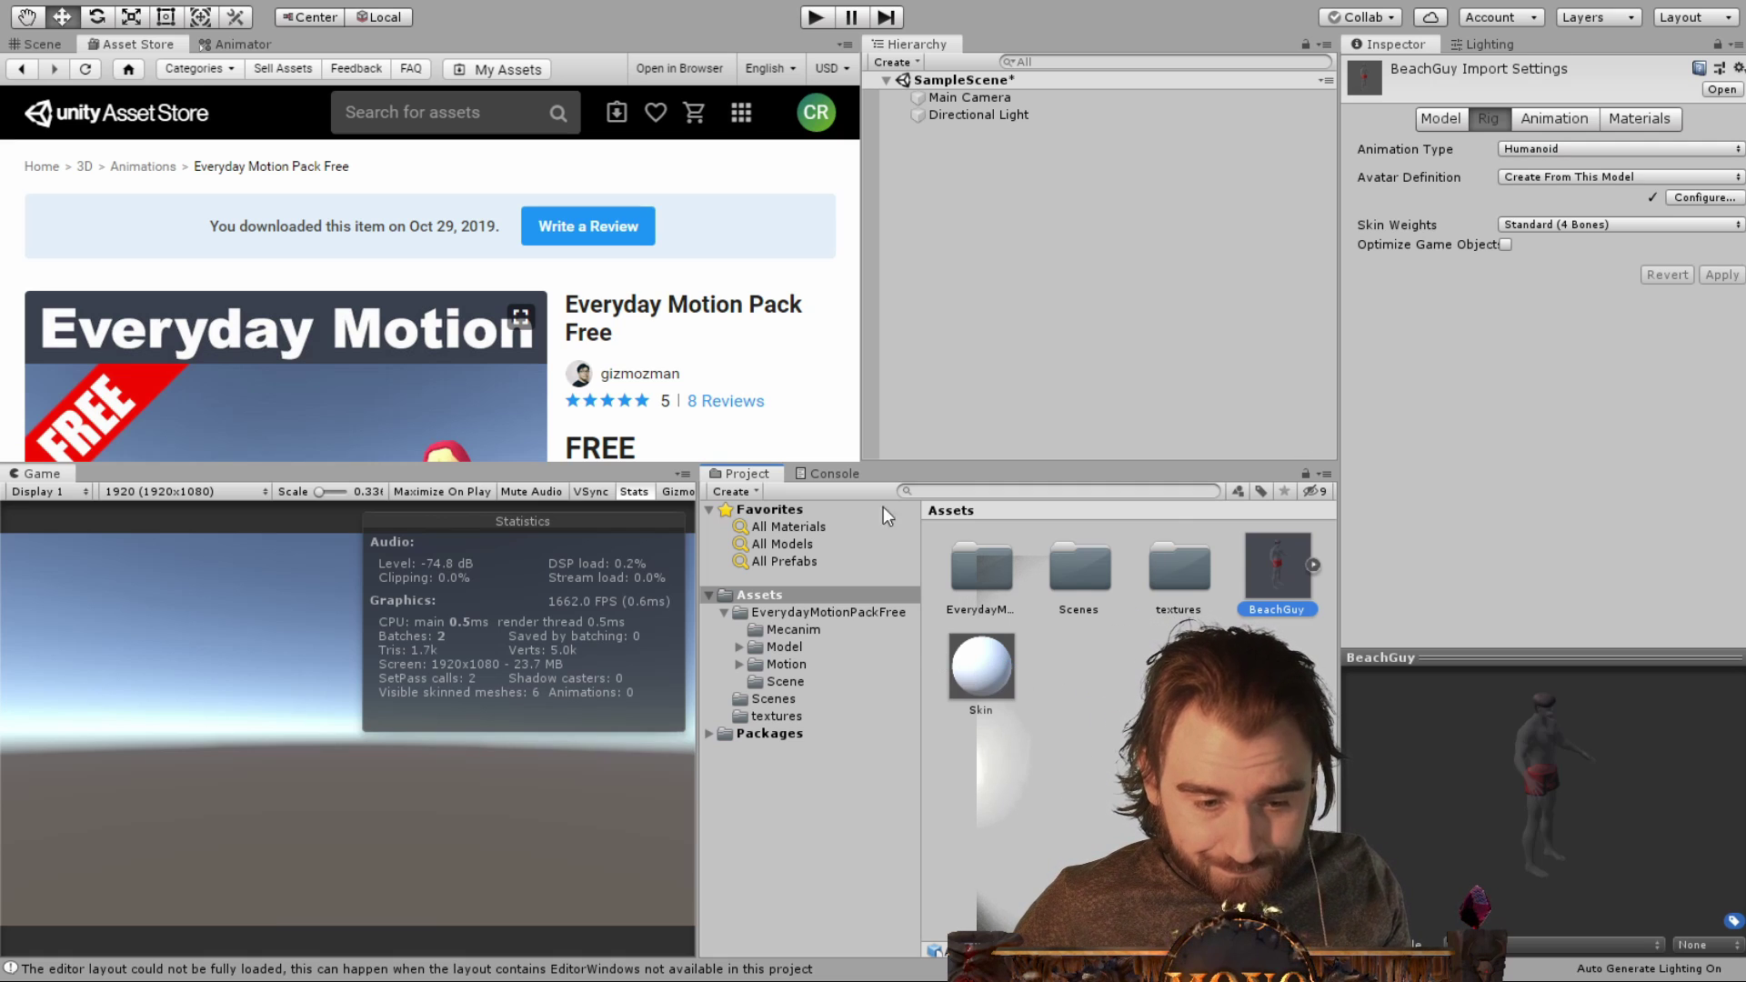
# Place the BeachGuy model in the scene and set its Y rotation to 180
pyautogui.click(36, 43)
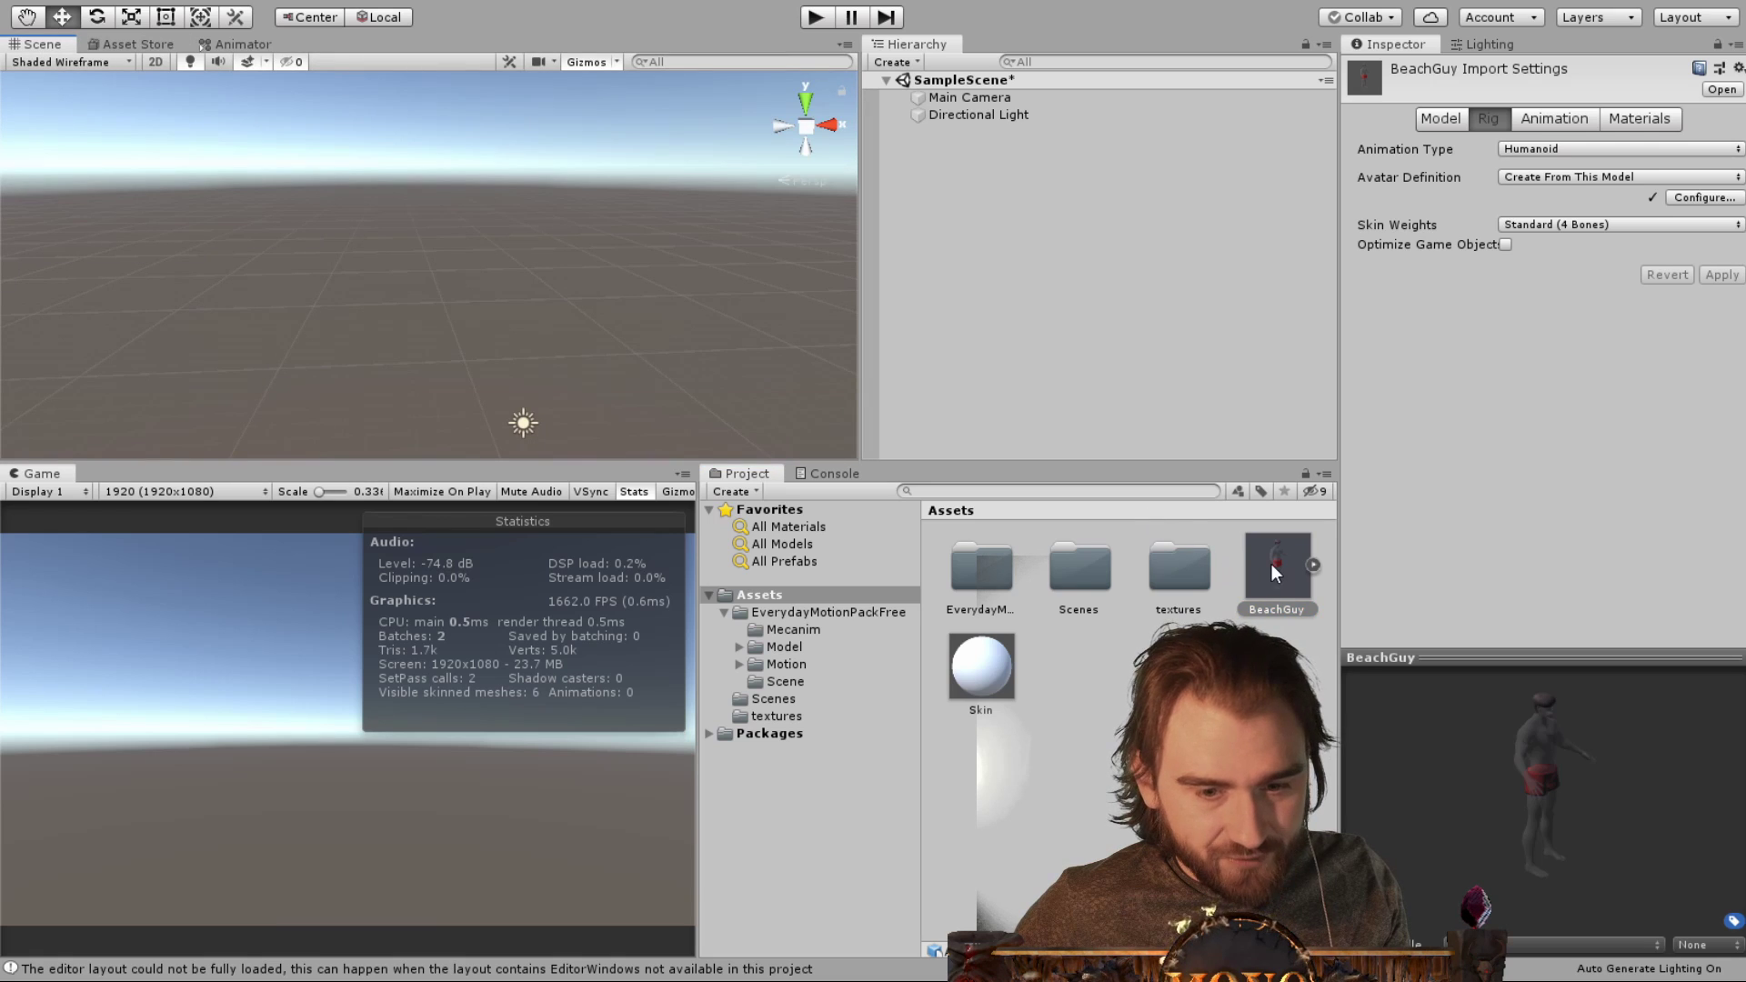
pyautogui.moveTo(1271, 563); pyautogui.dragTo(509, 432)
pyautogui.click(1628, 172)
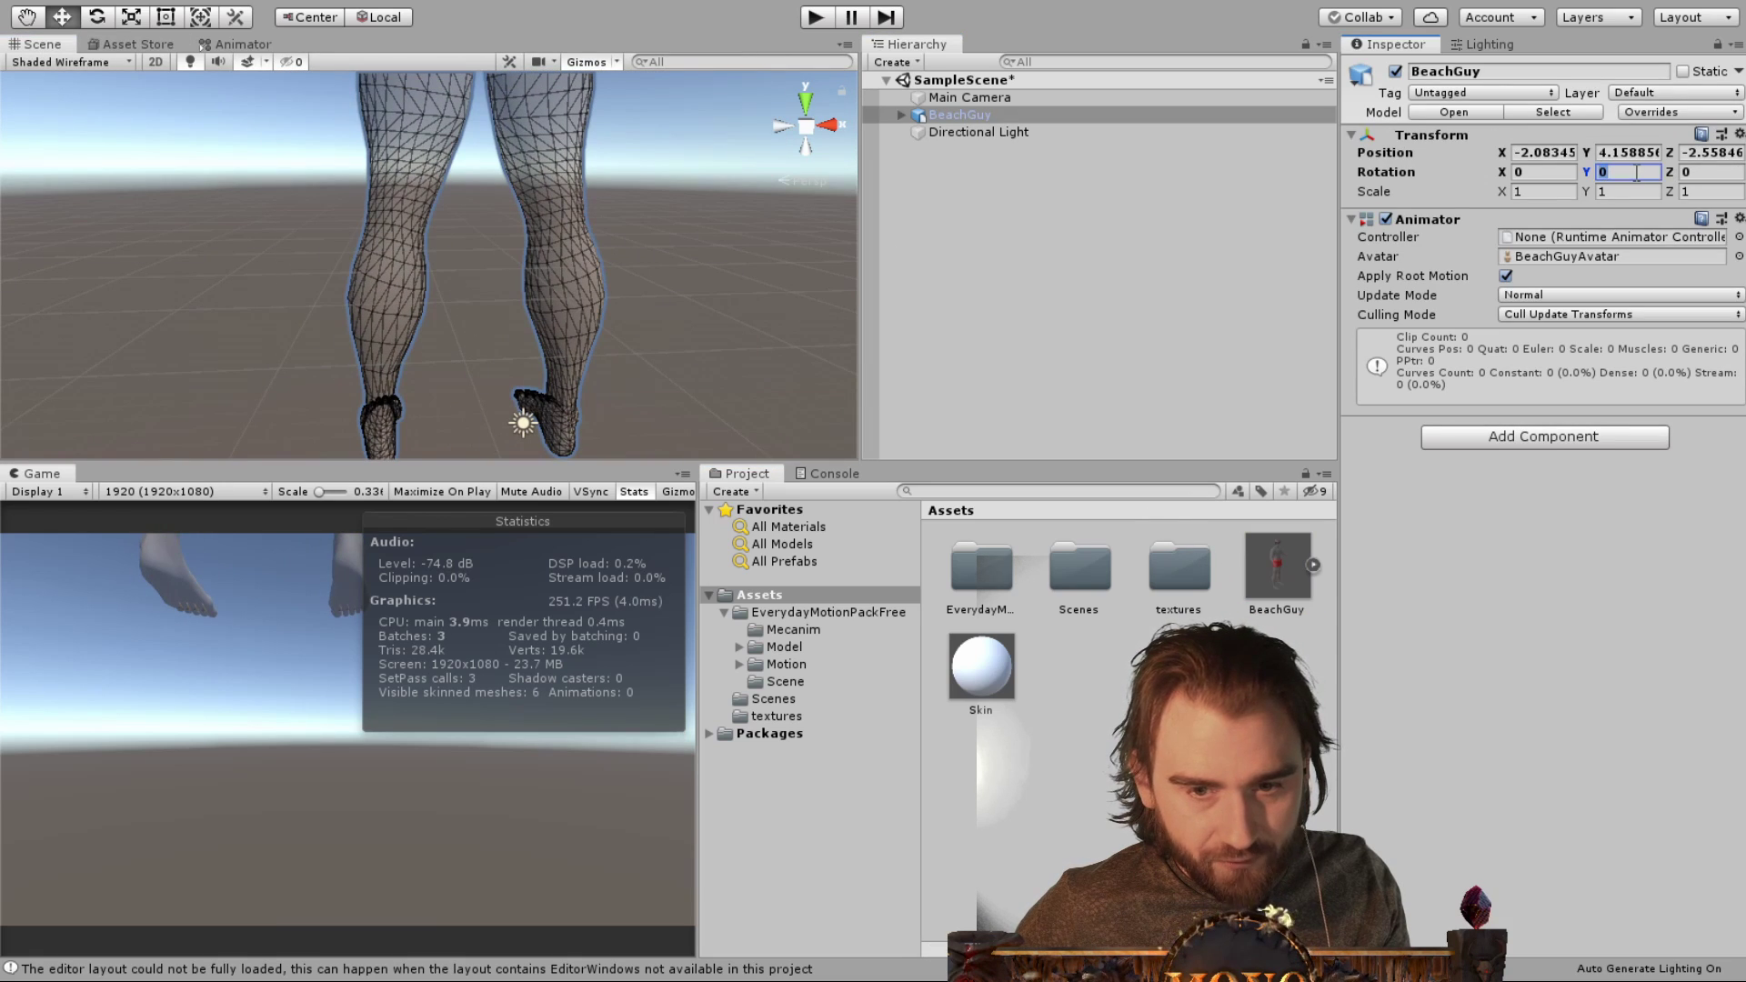
pyautogui.write('180')
# Move BeachGuy into the camera's view, to about X -8.8, Y -8.7 and Z 13.3
pyautogui.scroll(-5, 518, 268)
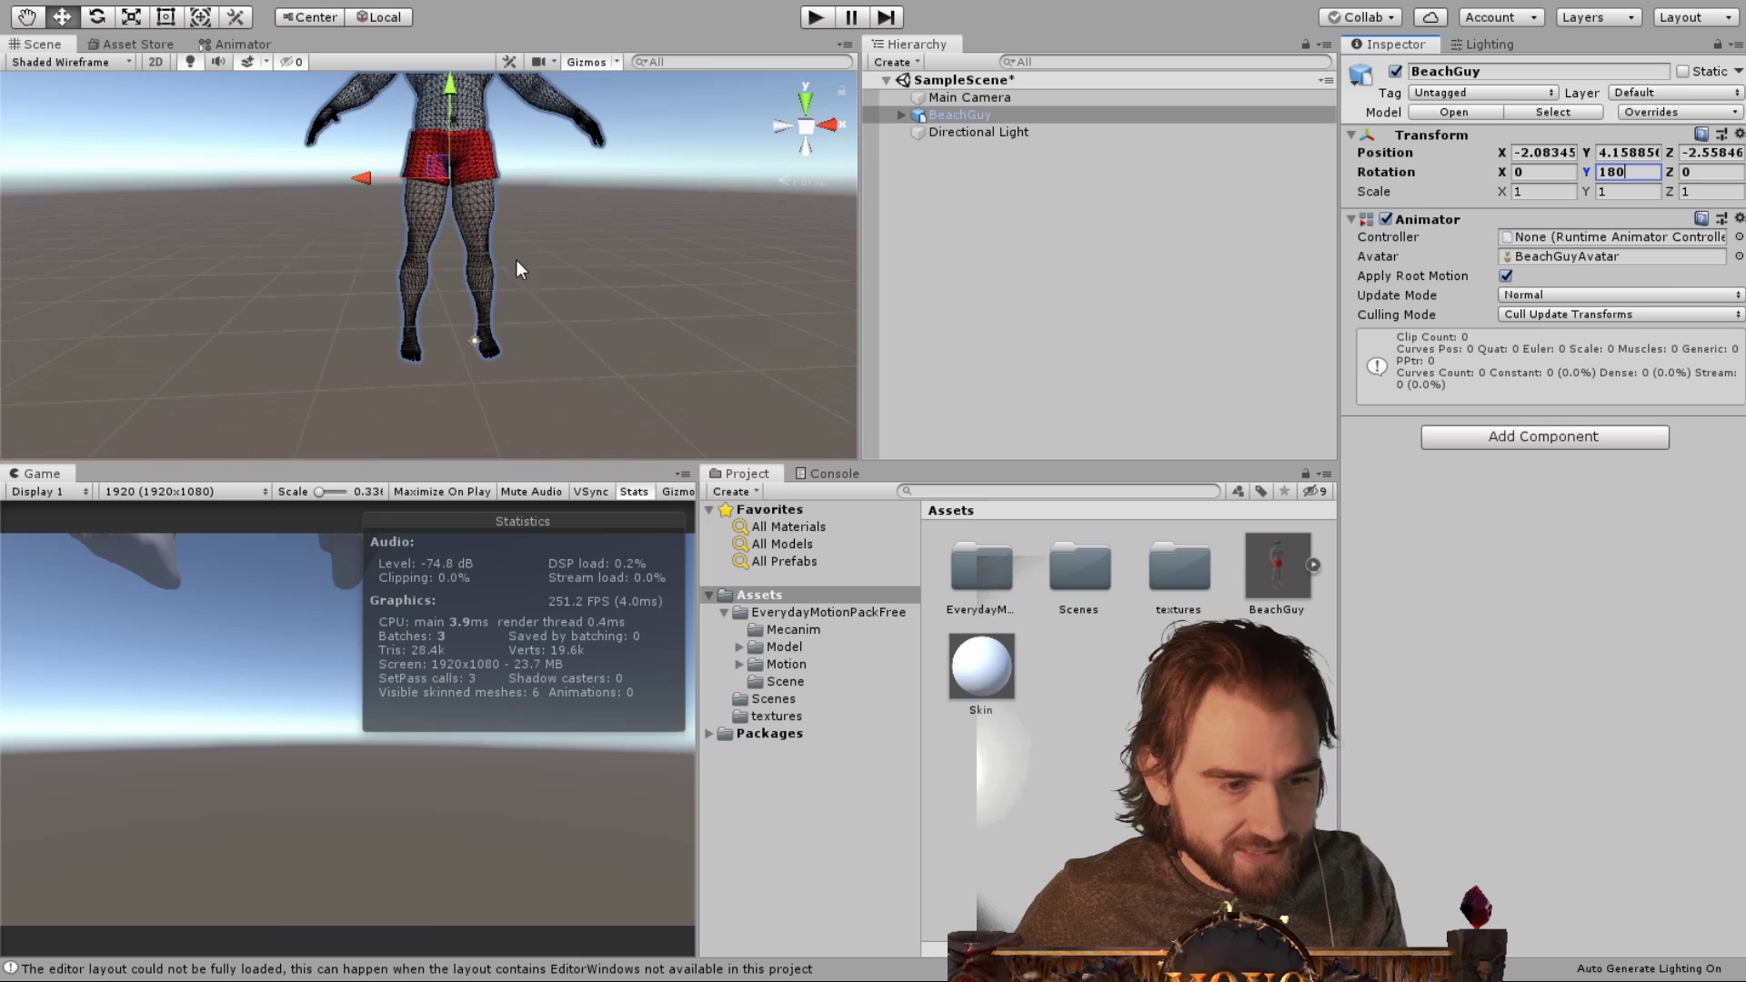
pyautogui.scroll(-3, 435, 216)
pyautogui.moveTo(558, 390); pyautogui.dragTo(458, 281)
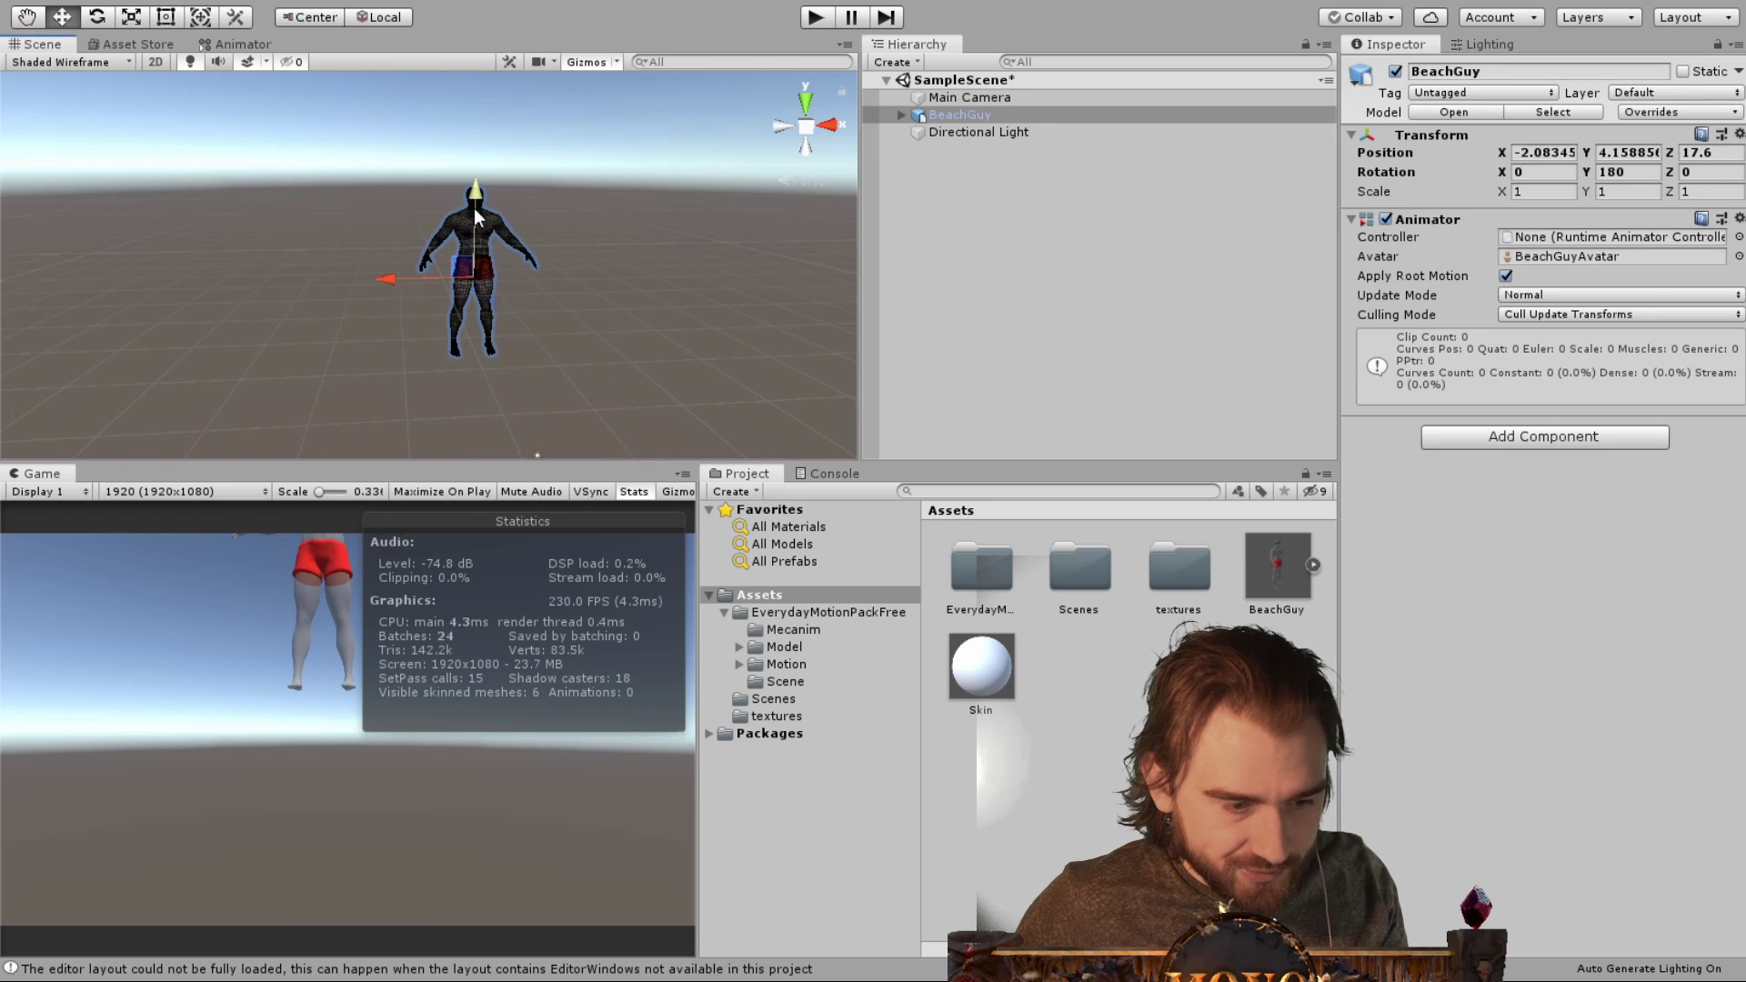
pyautogui.moveTo(474, 216); pyautogui.dragTo(471, 291)
pyautogui.moveTo(391, 379); pyautogui.dragTo(319, 391)
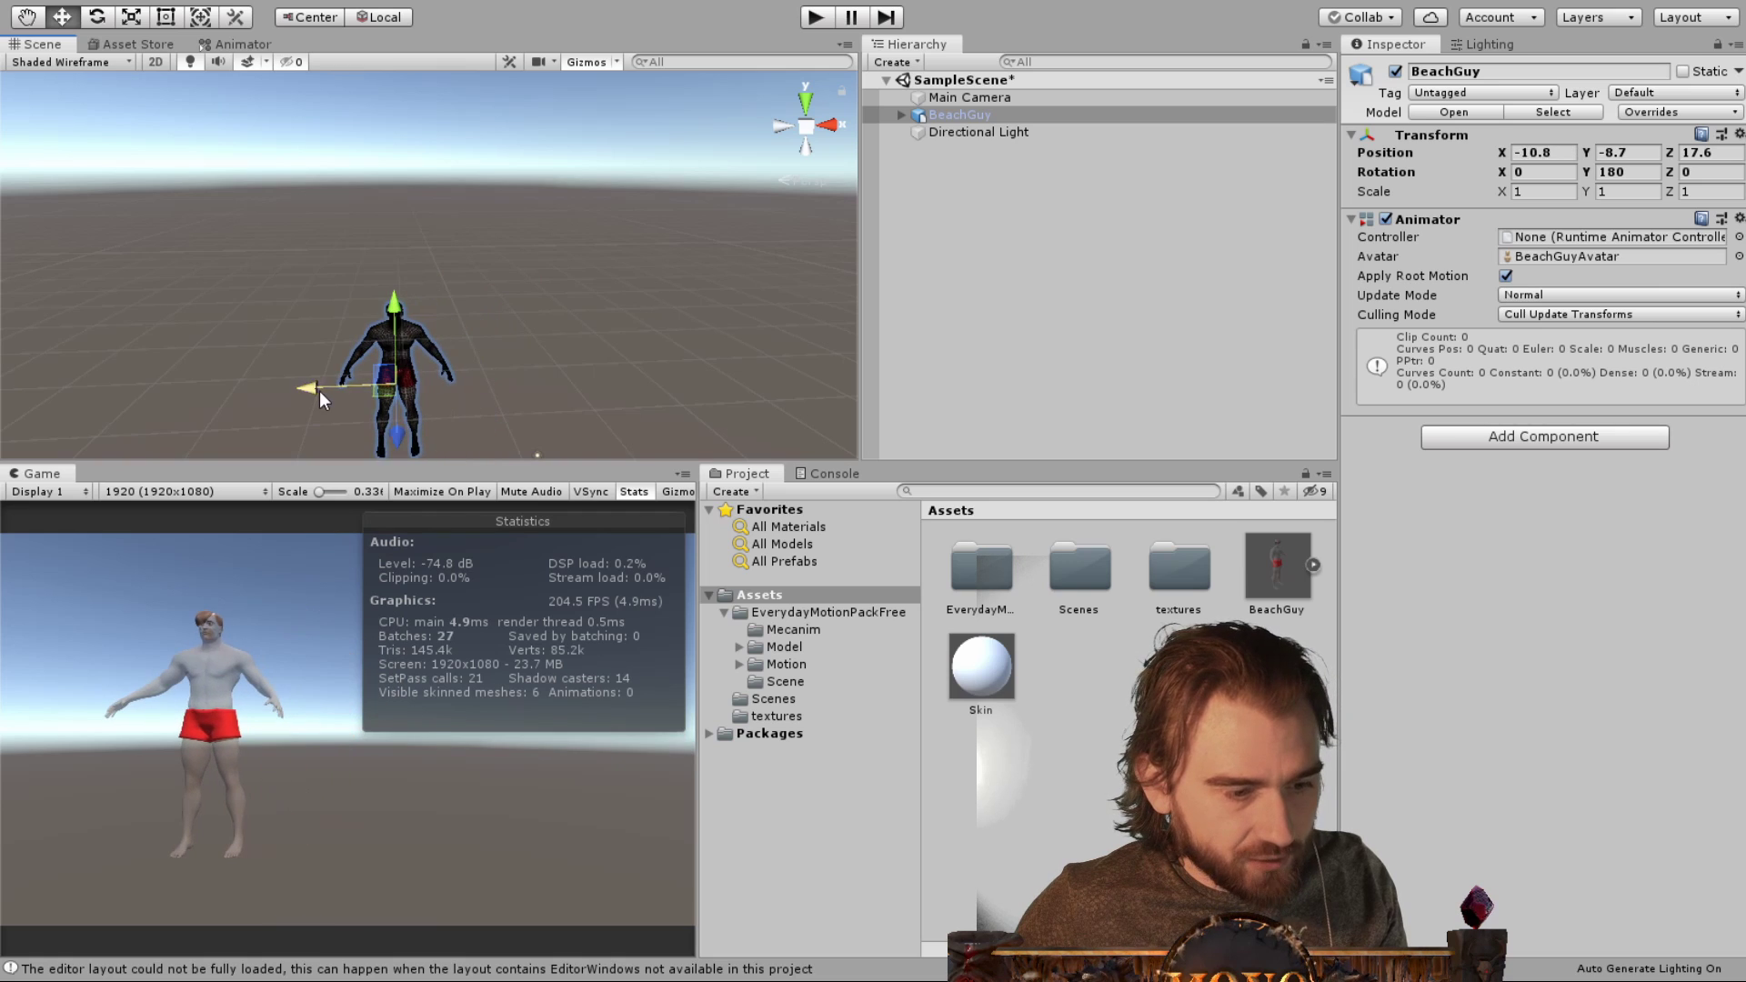
pyautogui.moveTo(398, 438); pyautogui.dragTo(350, 406)
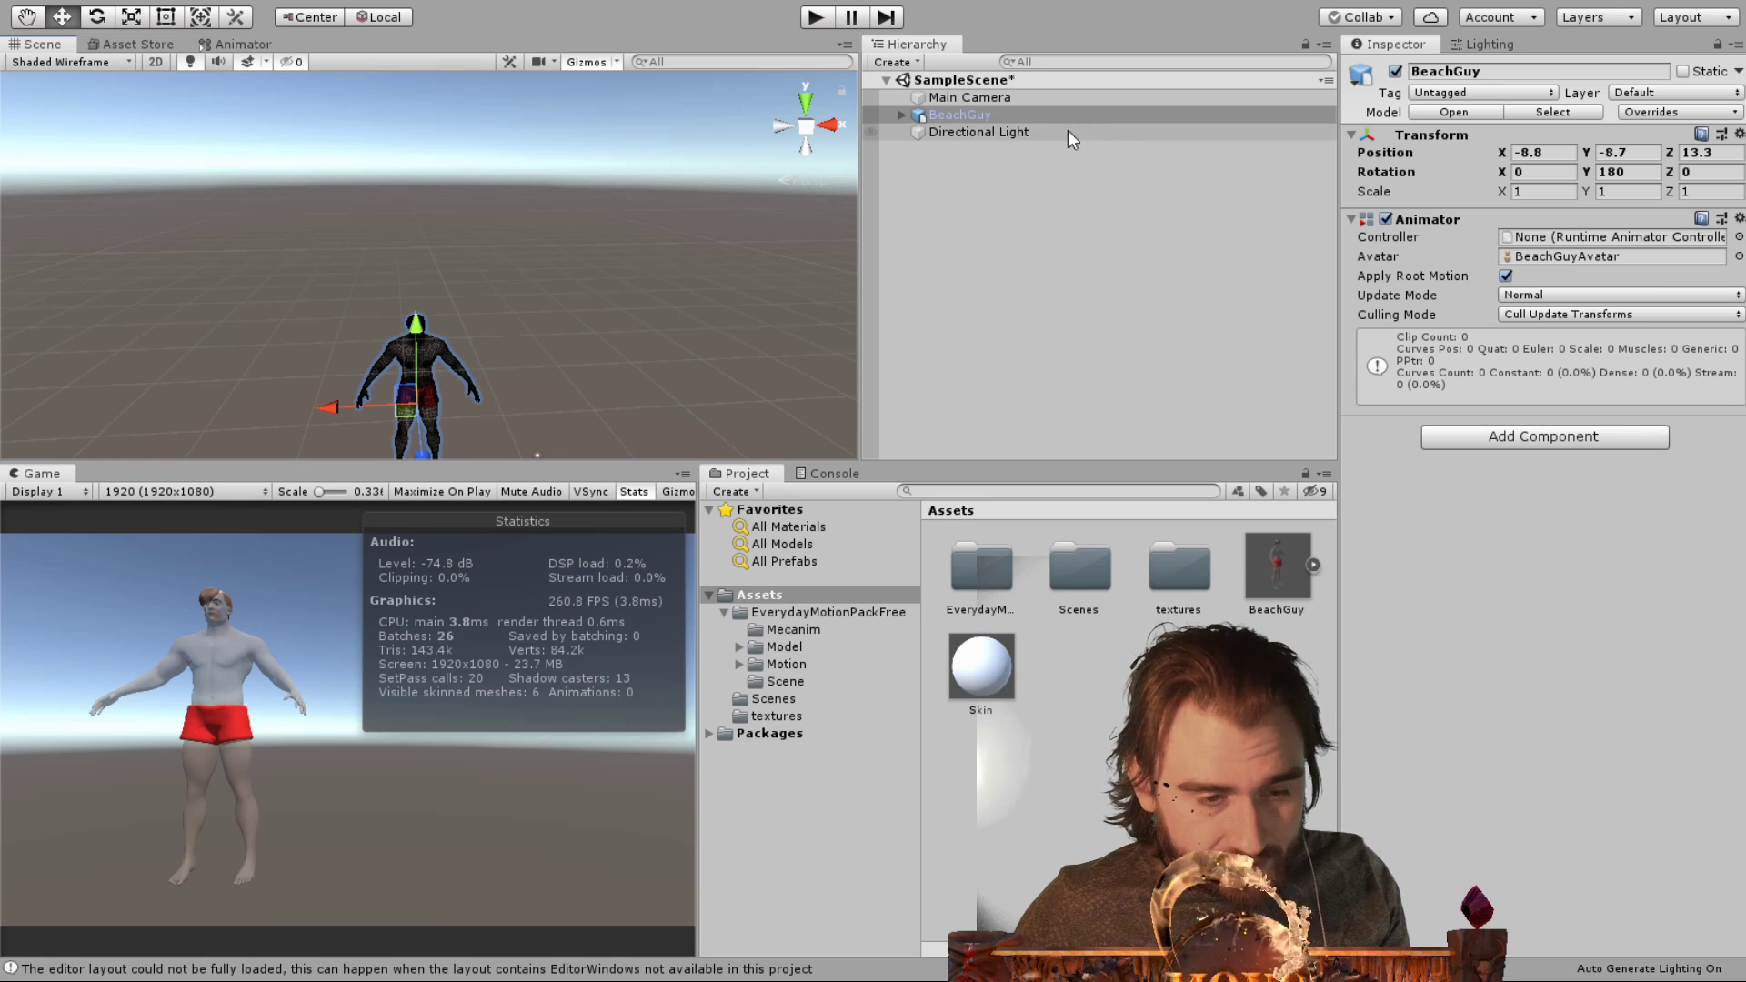
# Unpack the BeachGuy prefab in the scene and assign the body skin texture as the Skin material's albedo map
pyautogui.click(900, 114)
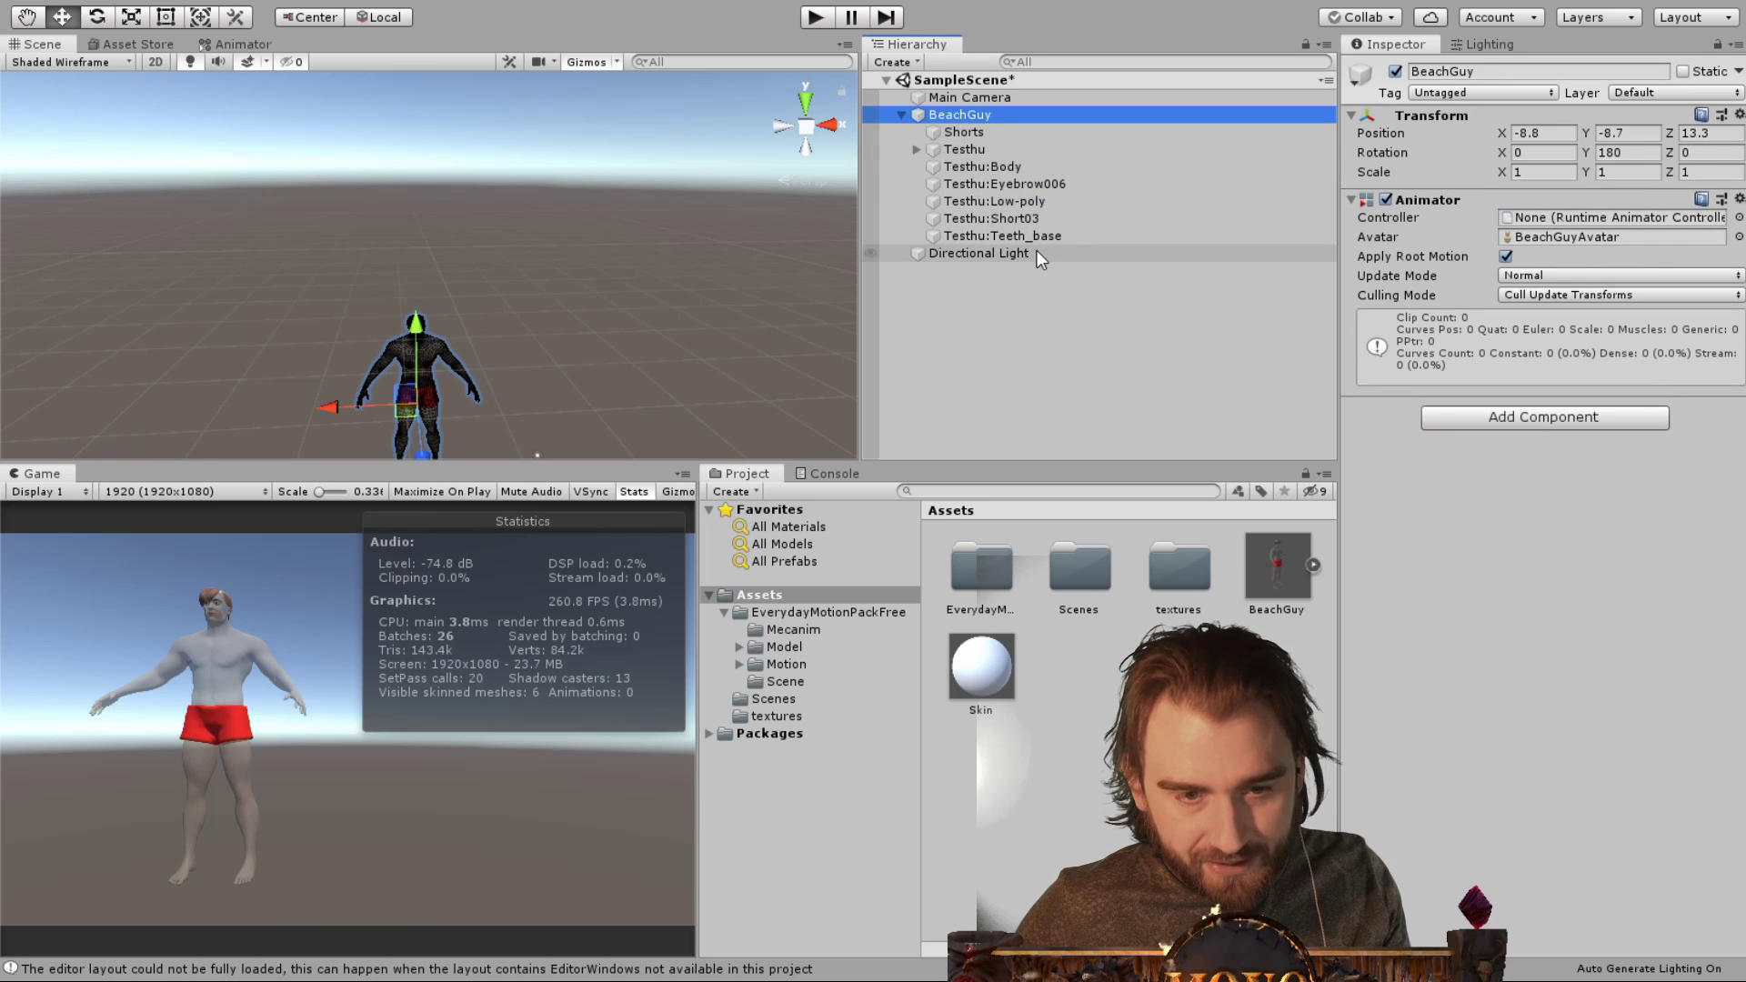
pyautogui.click(1054, 167)
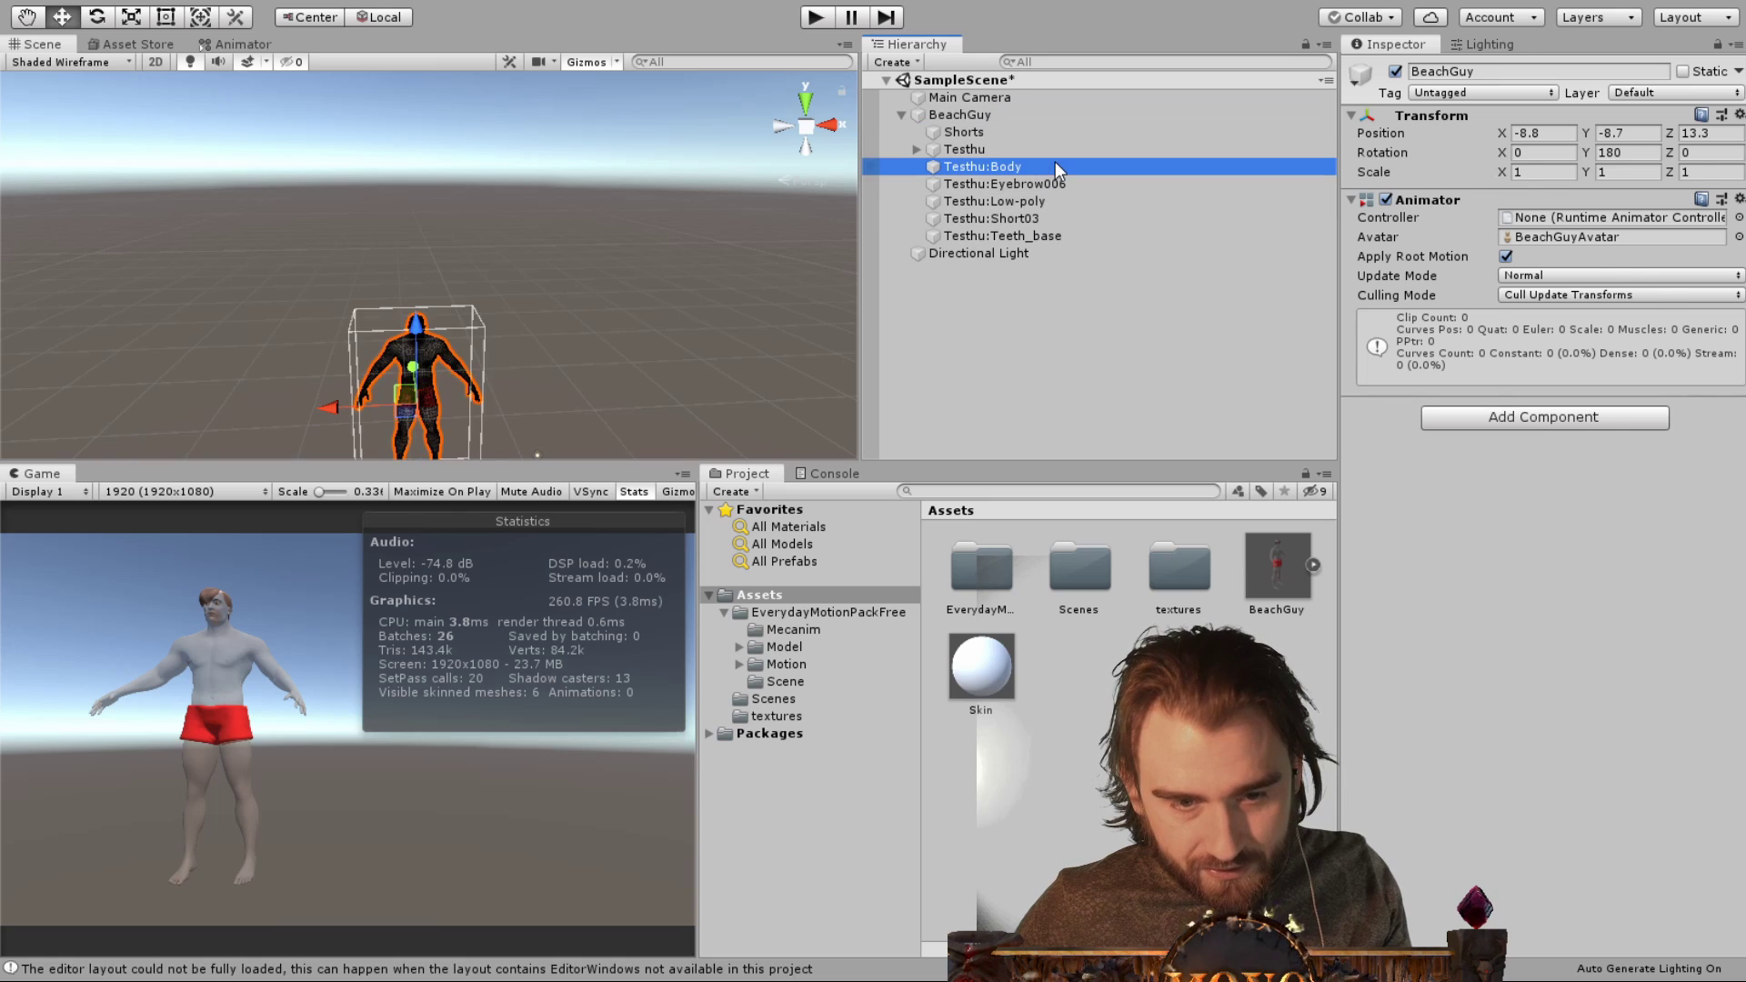
pyautogui.click(961, 671)
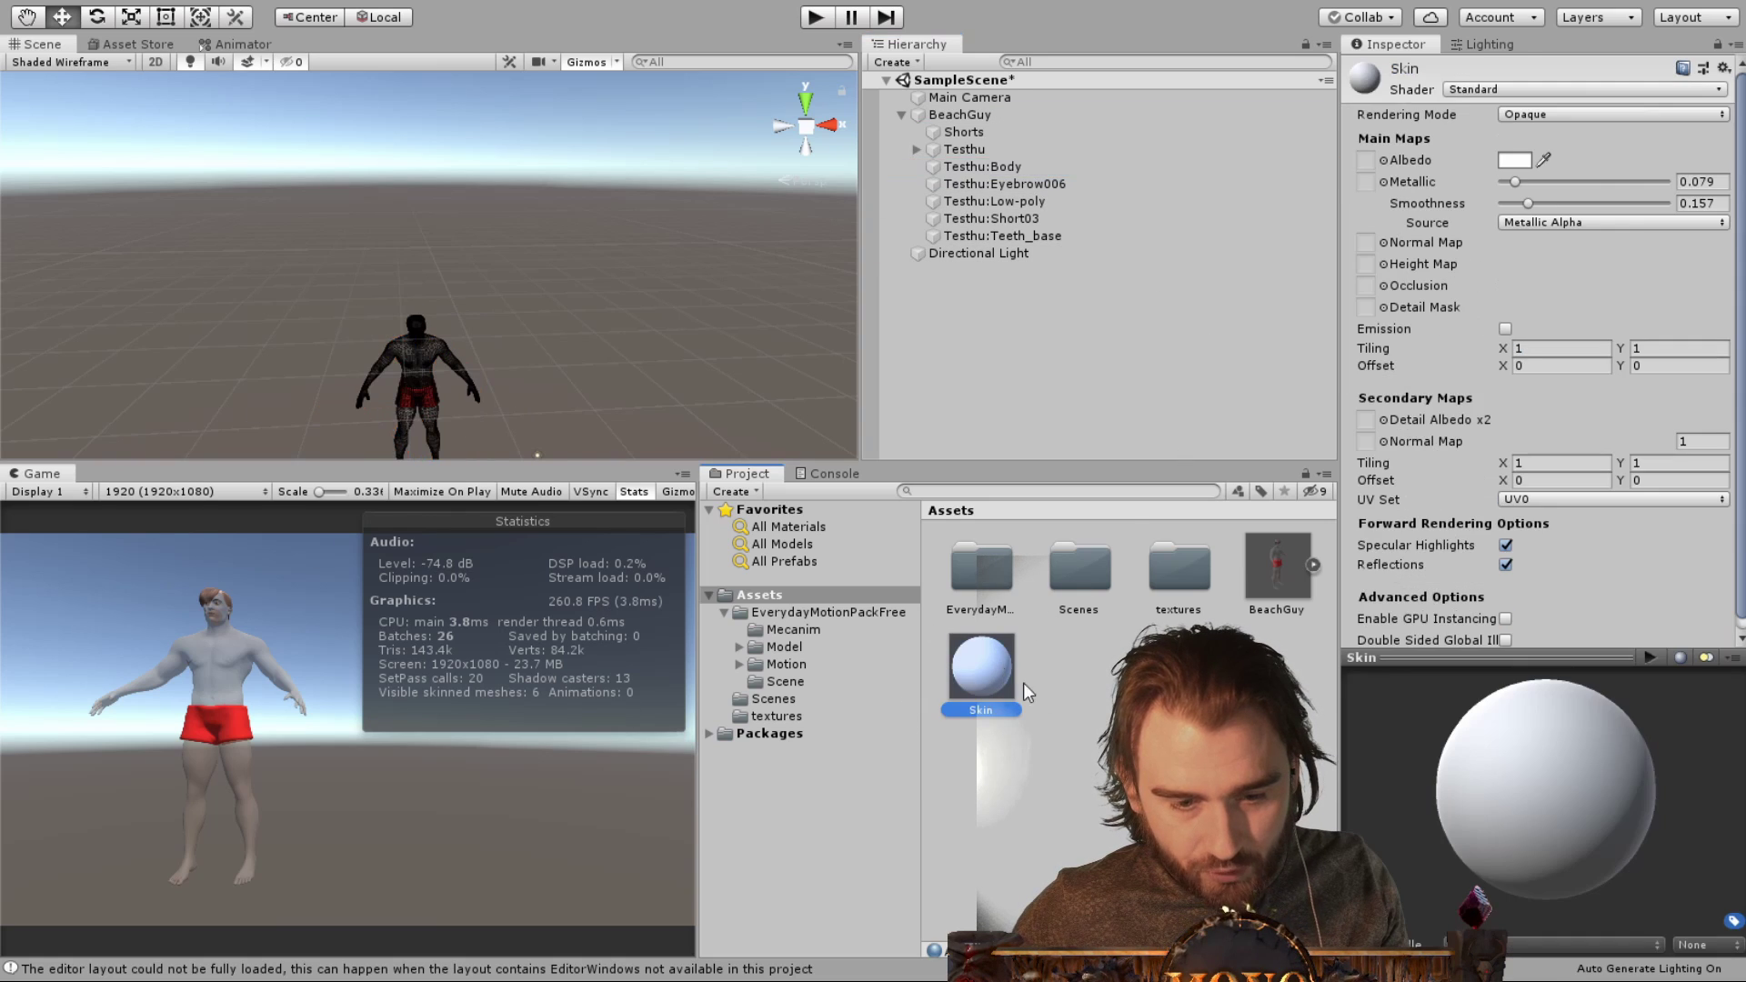
pyautogui.click(1383, 161)
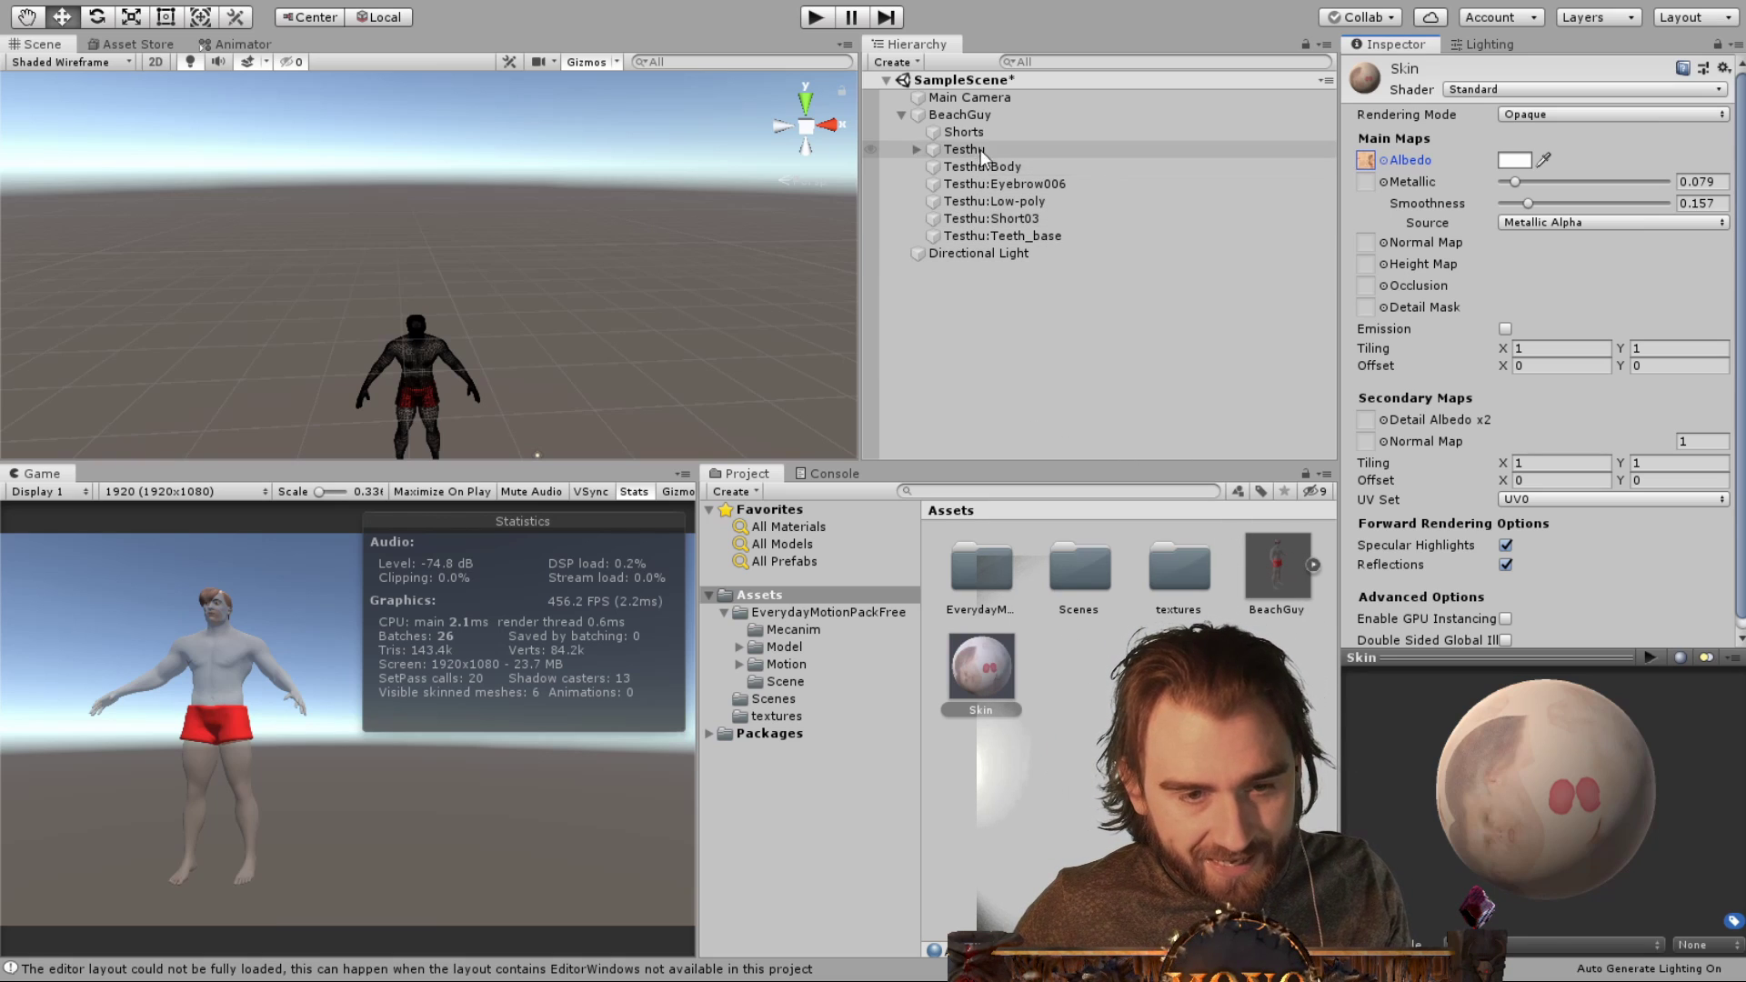
# Apply the Skin material to the Testhu:Body mesh and try shifting that mesh along X to about -4.1
pyautogui.click(1037, 165)
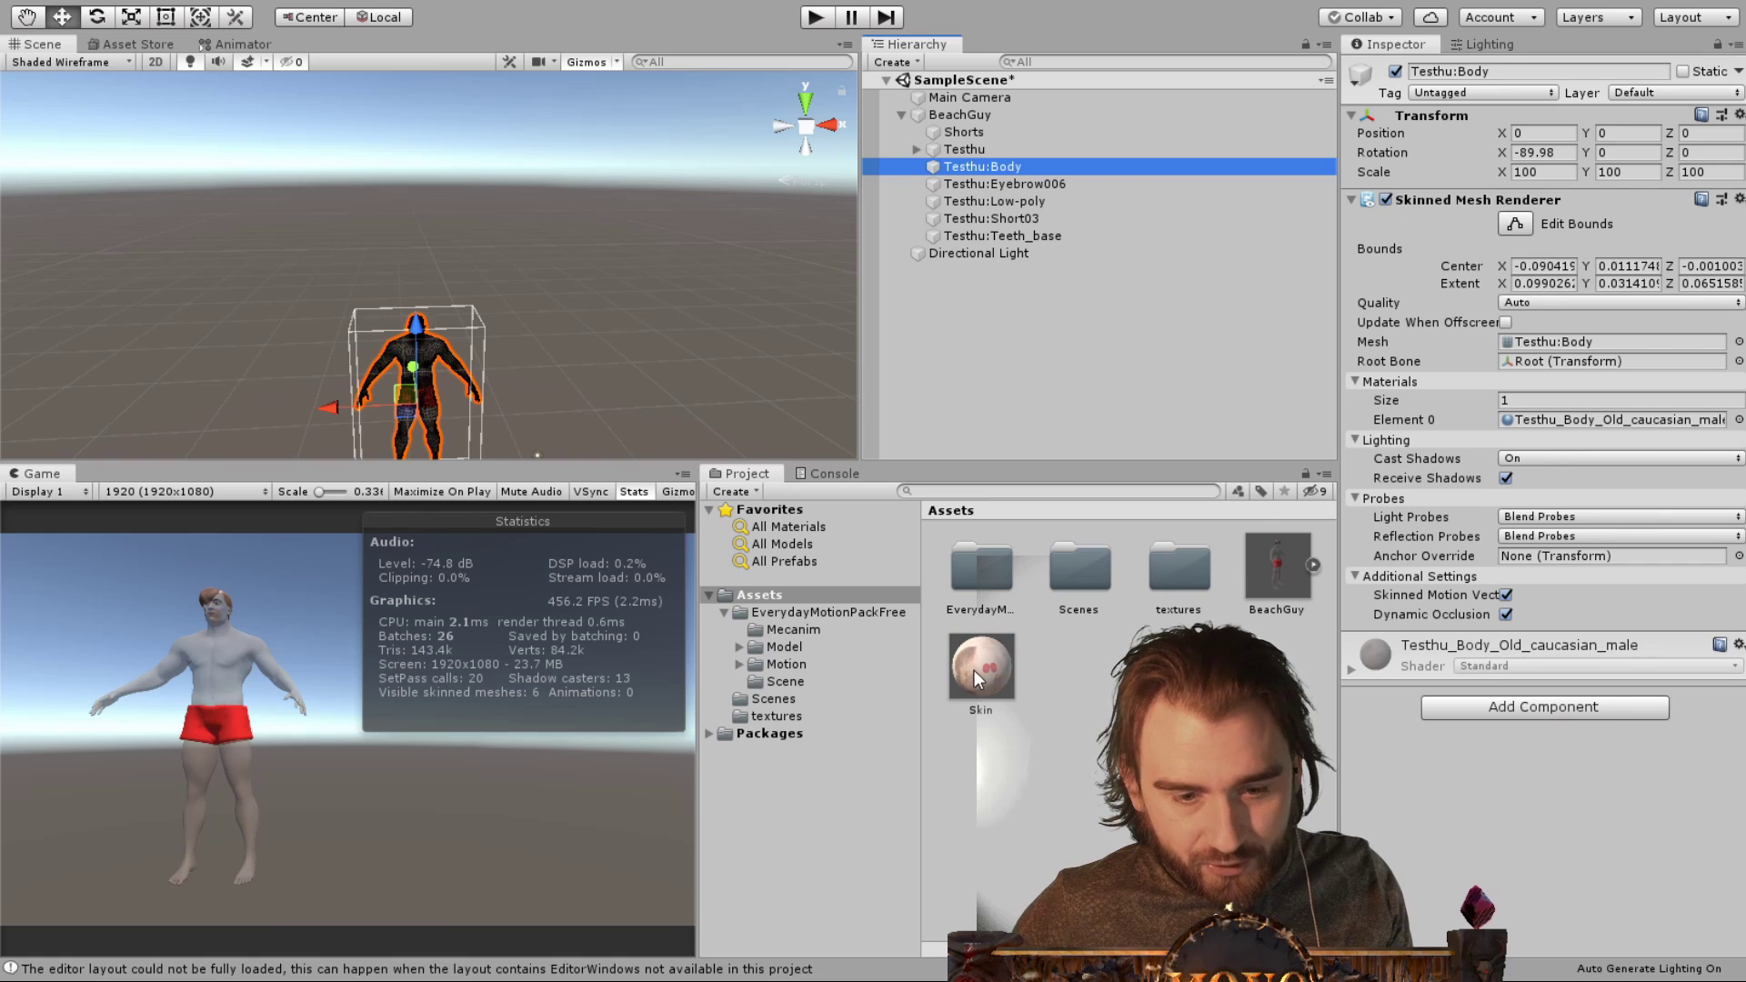
pyautogui.moveTo(974, 669); pyautogui.dragTo(1564, 420)
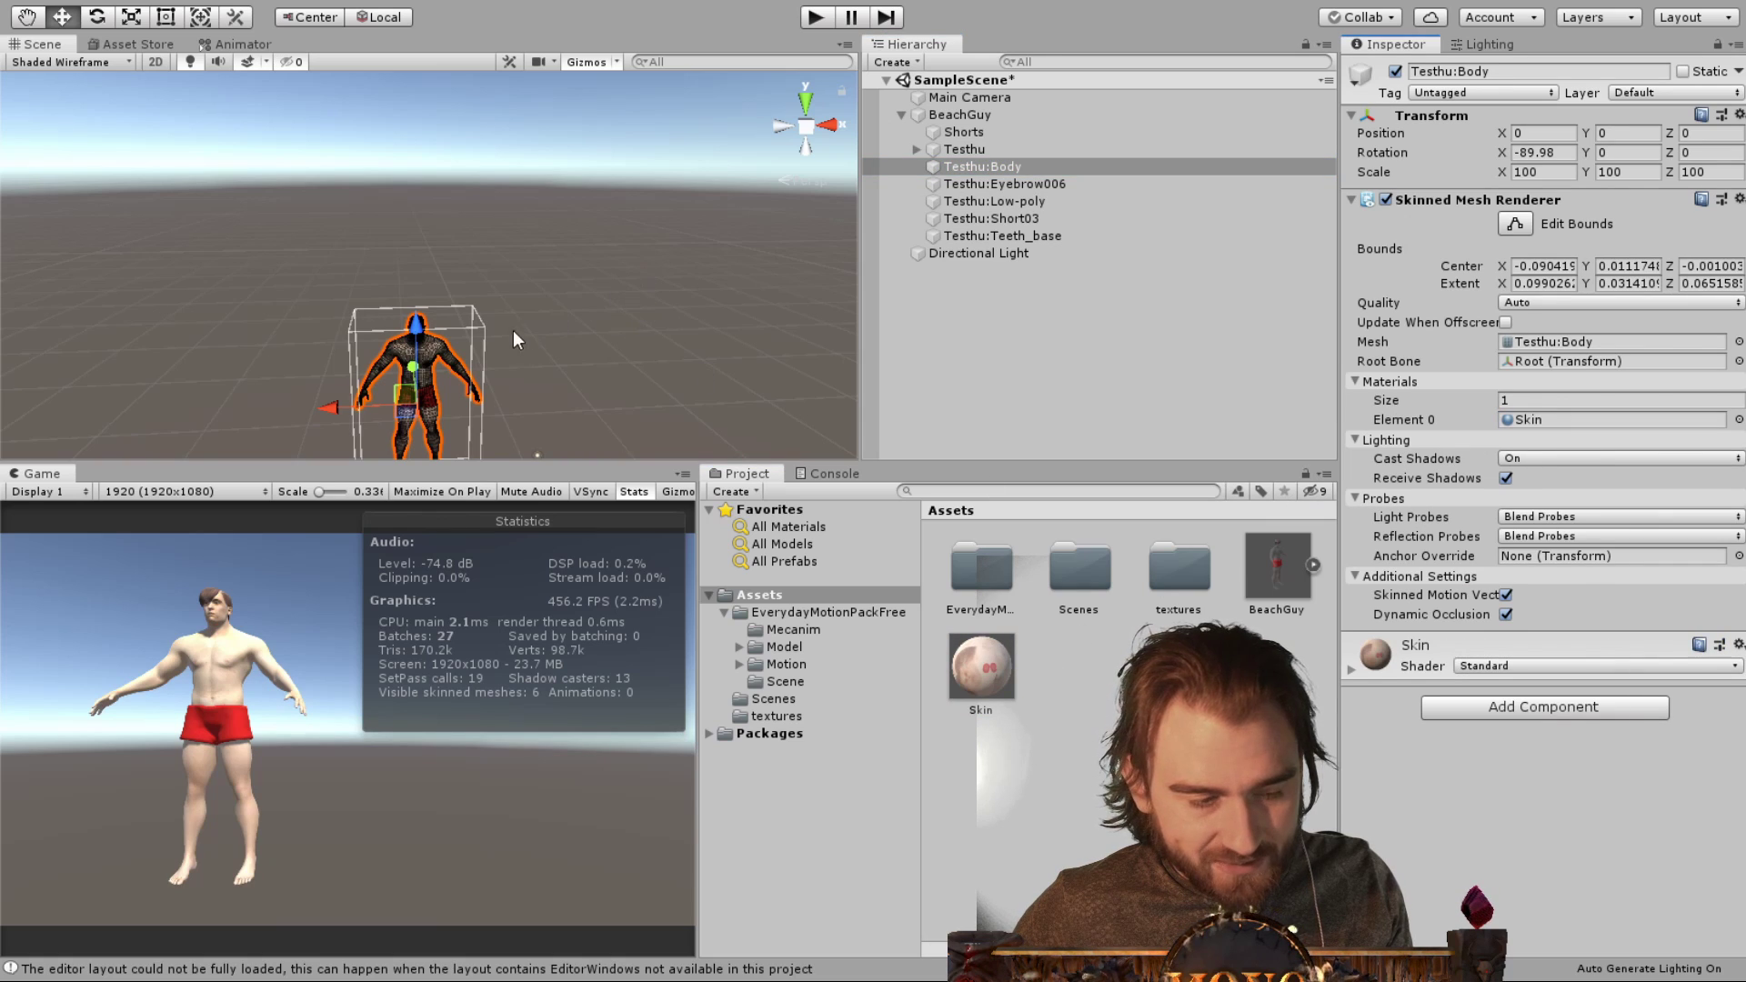
pyautogui.moveTo(330, 407); pyautogui.dragTo(403, 370)
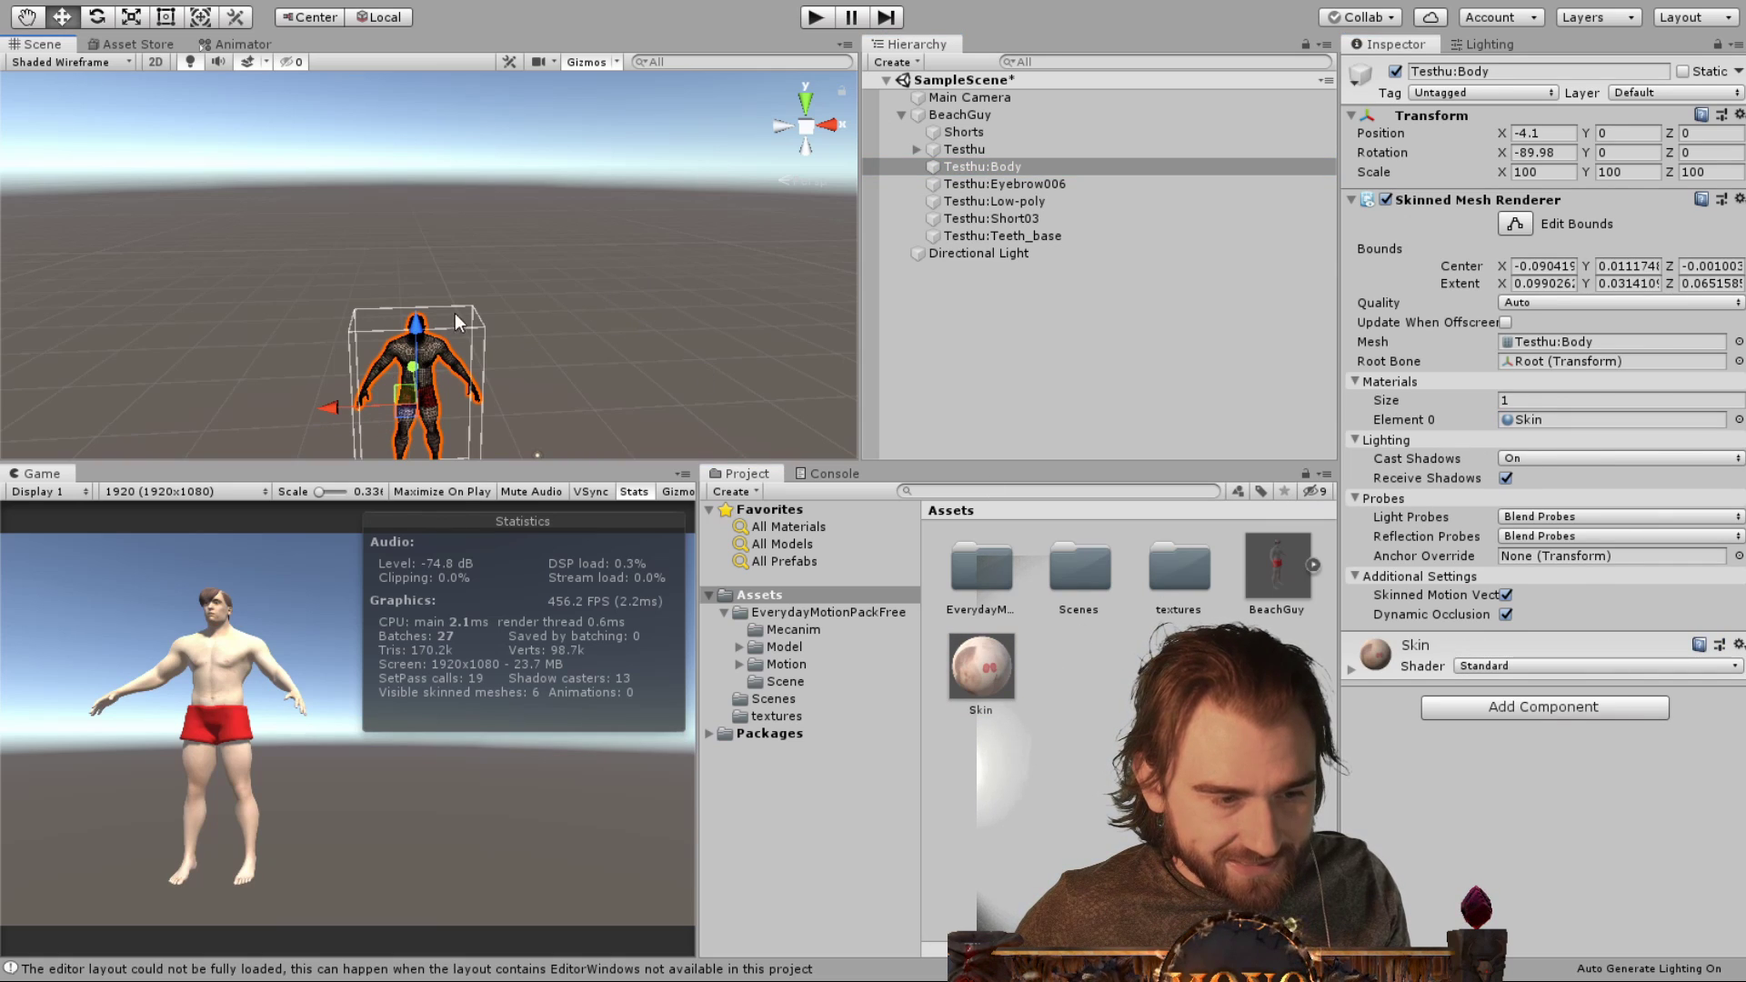
pyautogui.click(1008, 112)
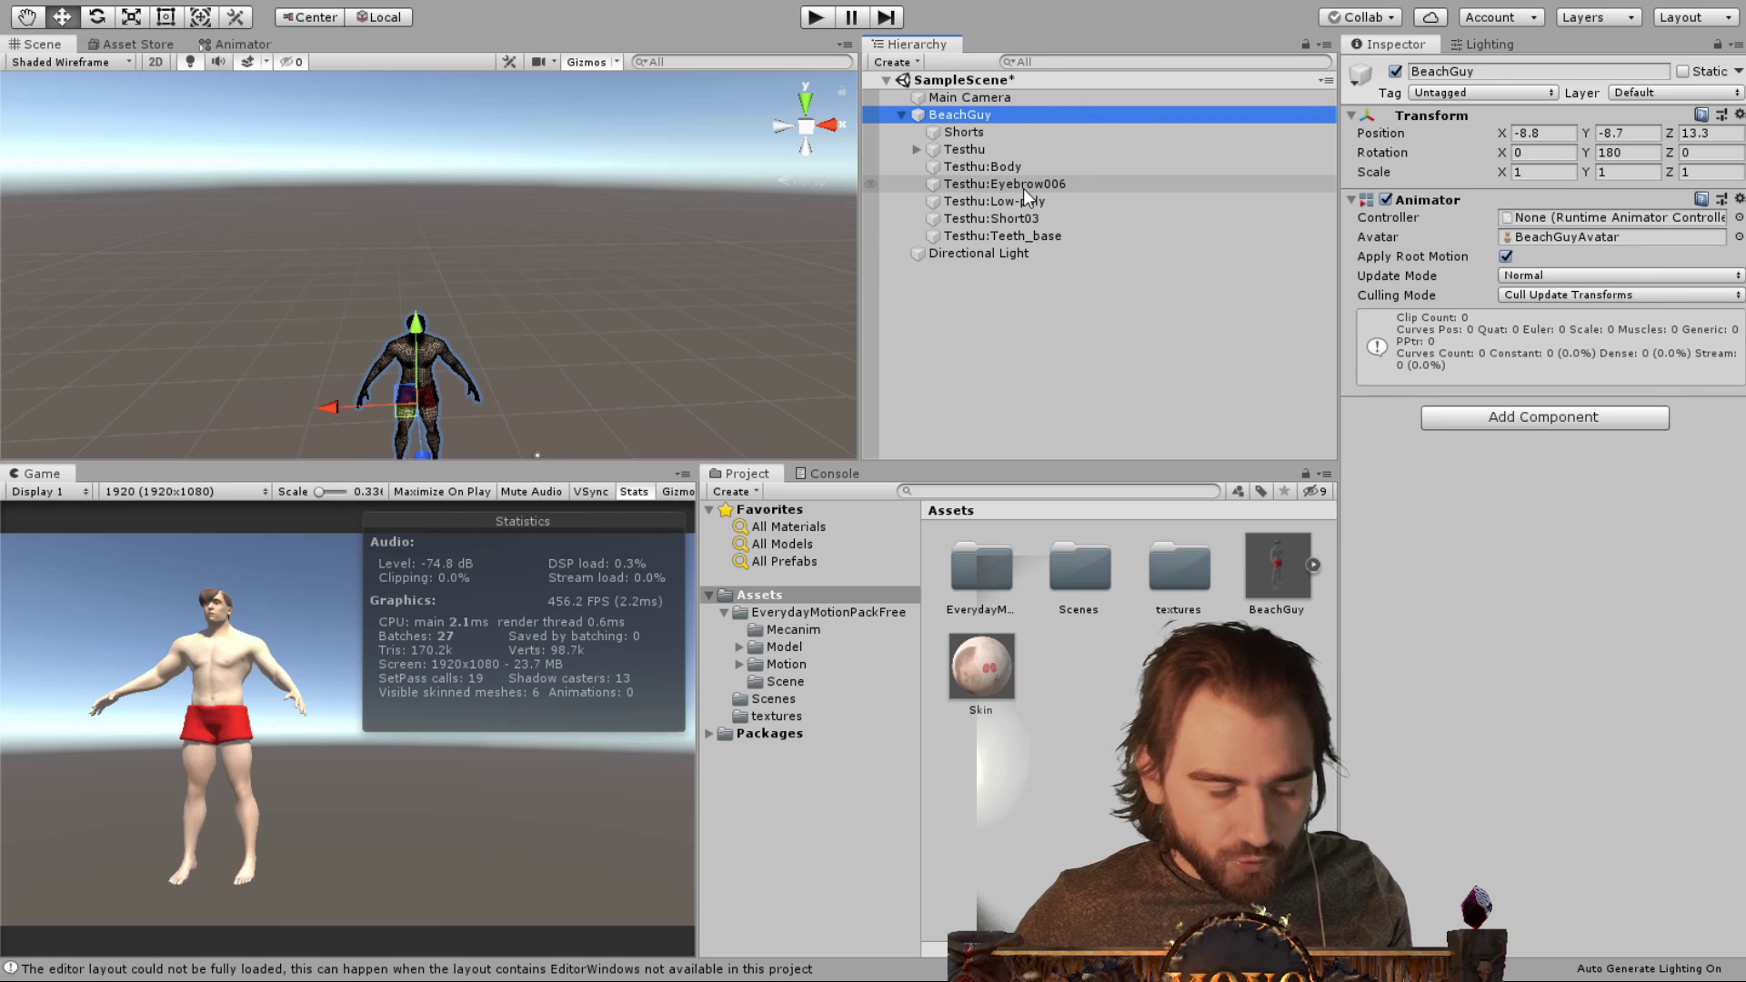
# Switch to GIMP and reduce the saturation of old_lightskinned_male_diffuse.png to -100
pyautogui.click(971, 646)
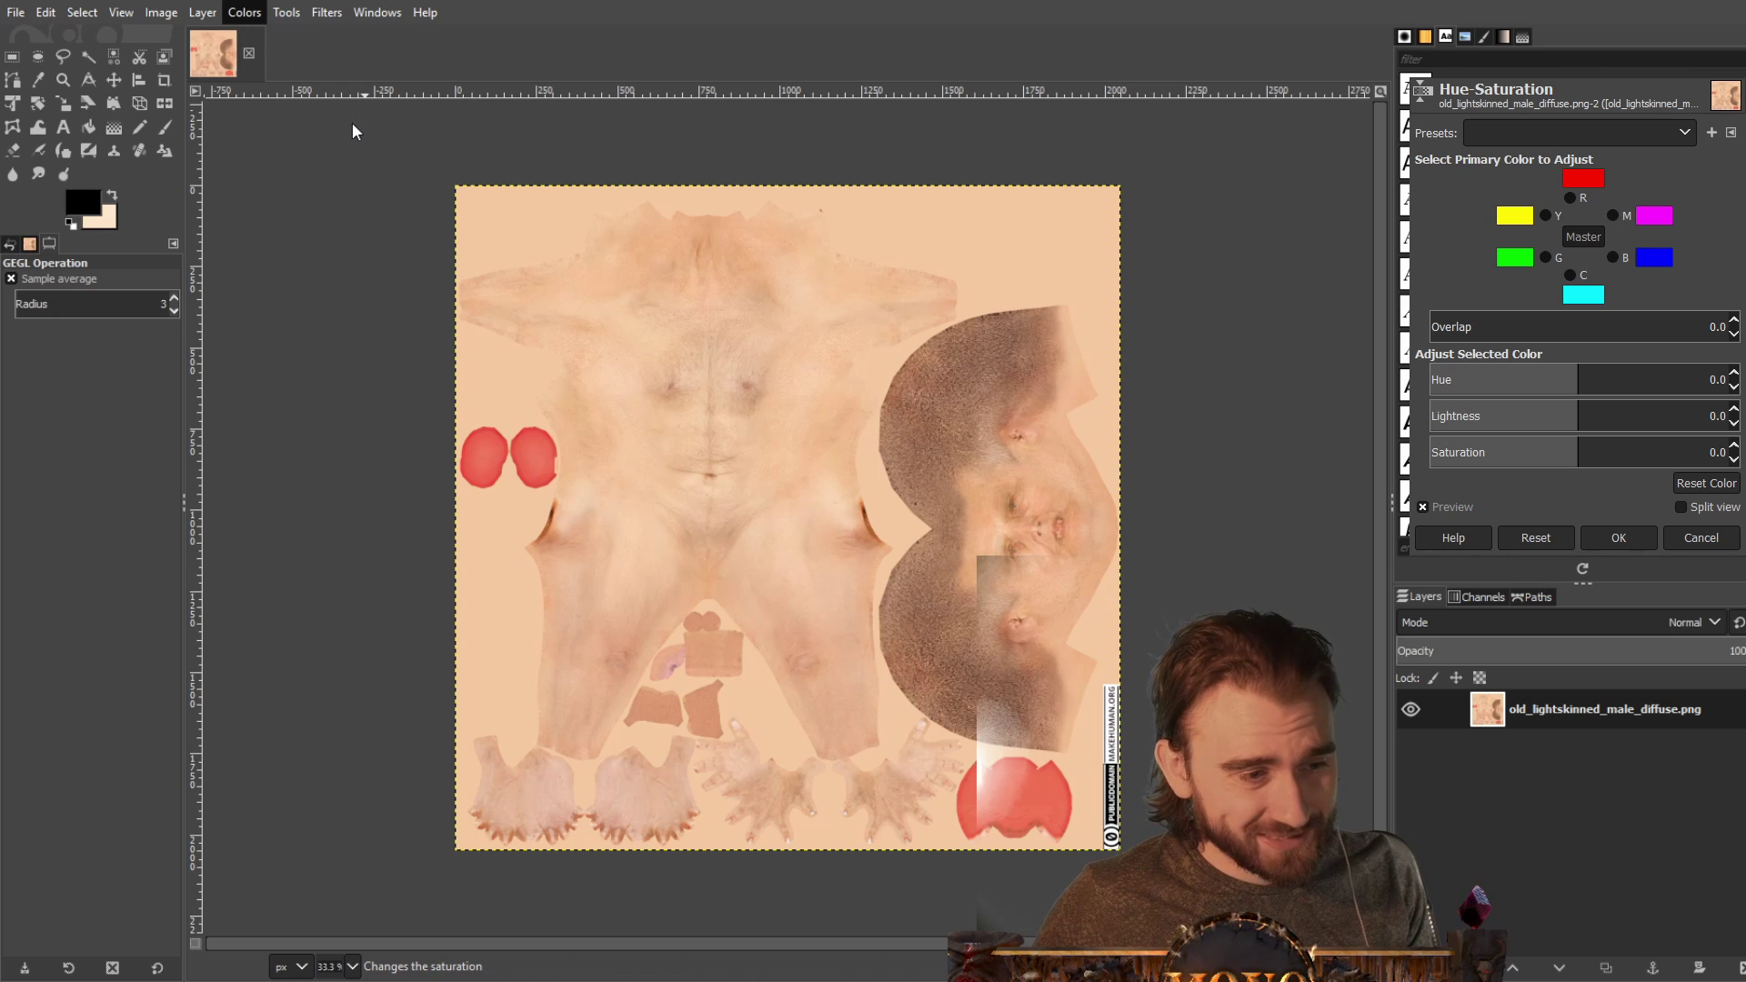
pyautogui.press('Escape')
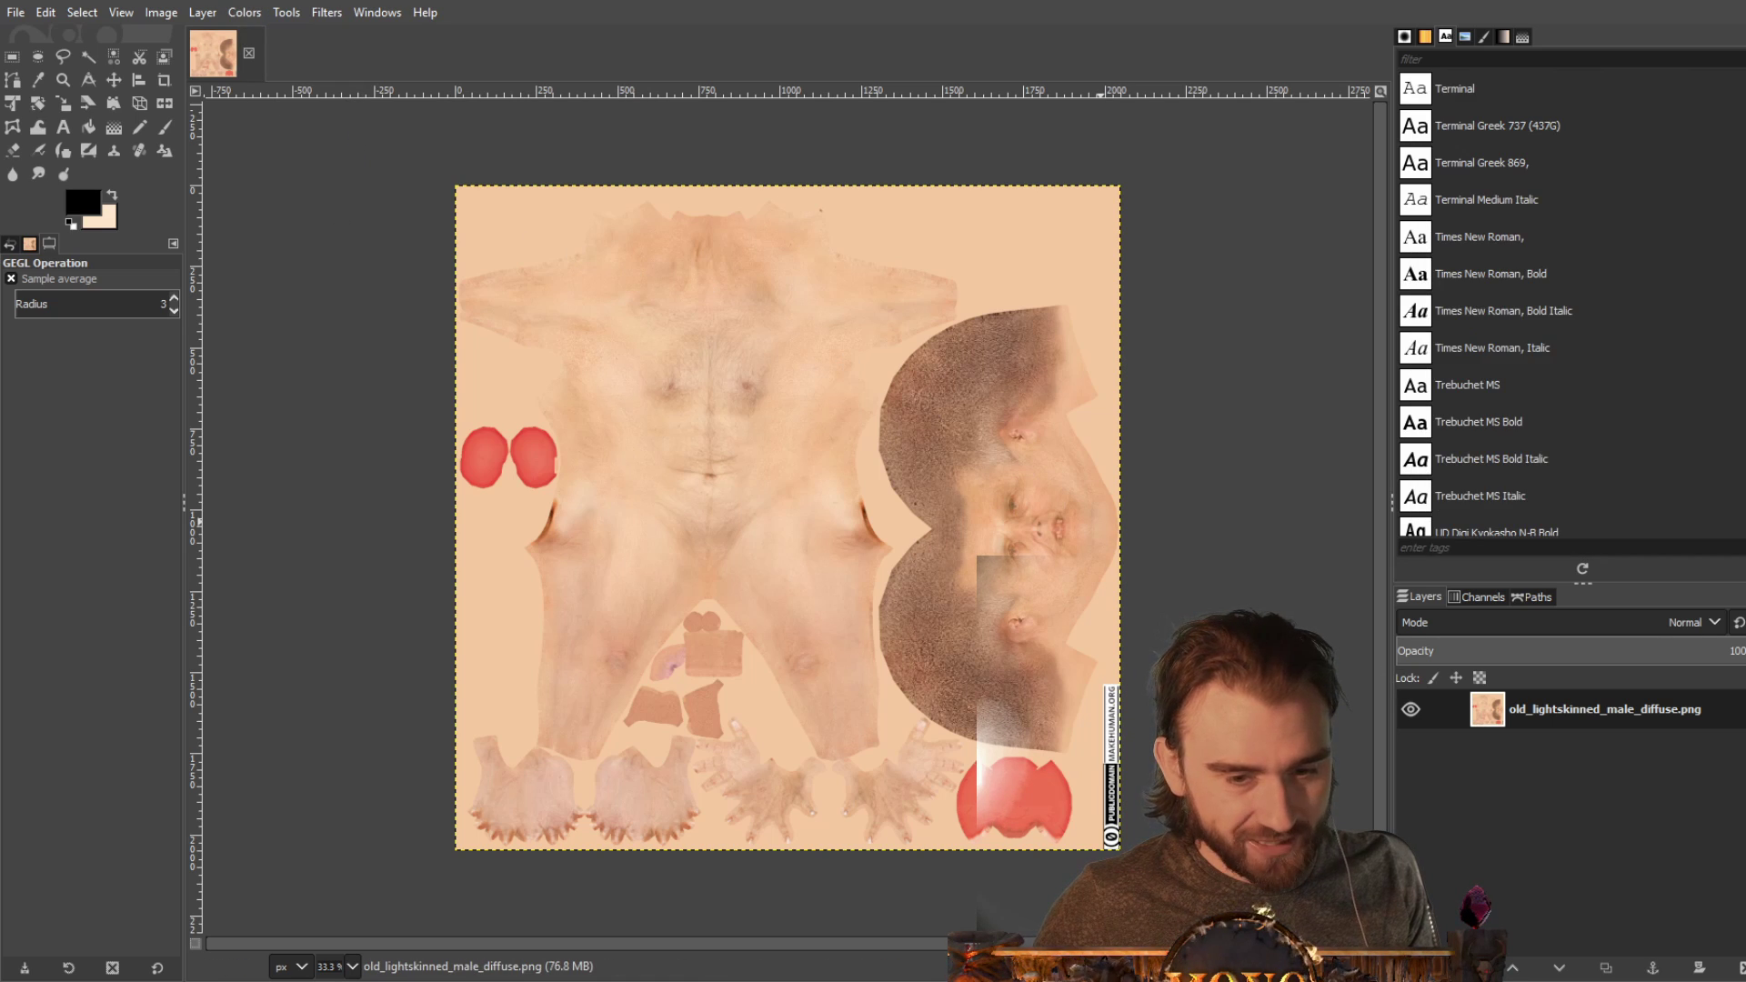
pyautogui.hotkey('ctrl', 'shift', 'f')
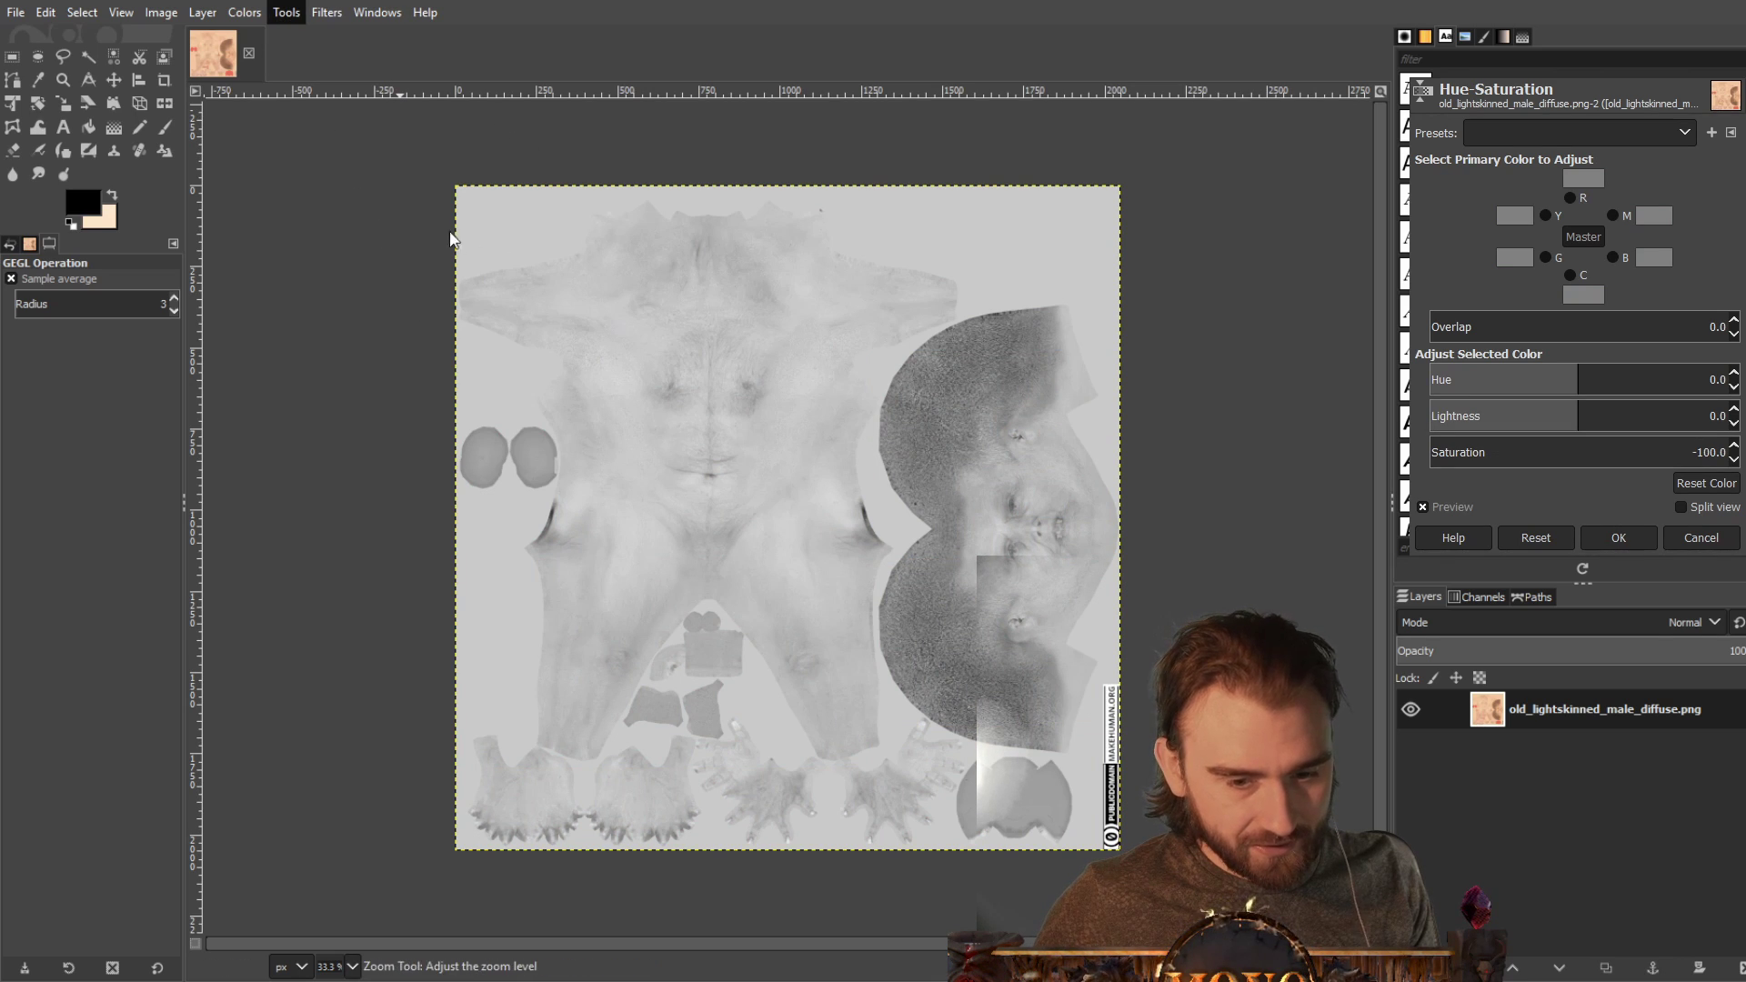
# Raise the desaturated texture's contrast with a steep S-shaped color curve on the Value channel
pyautogui.click(360, 232)
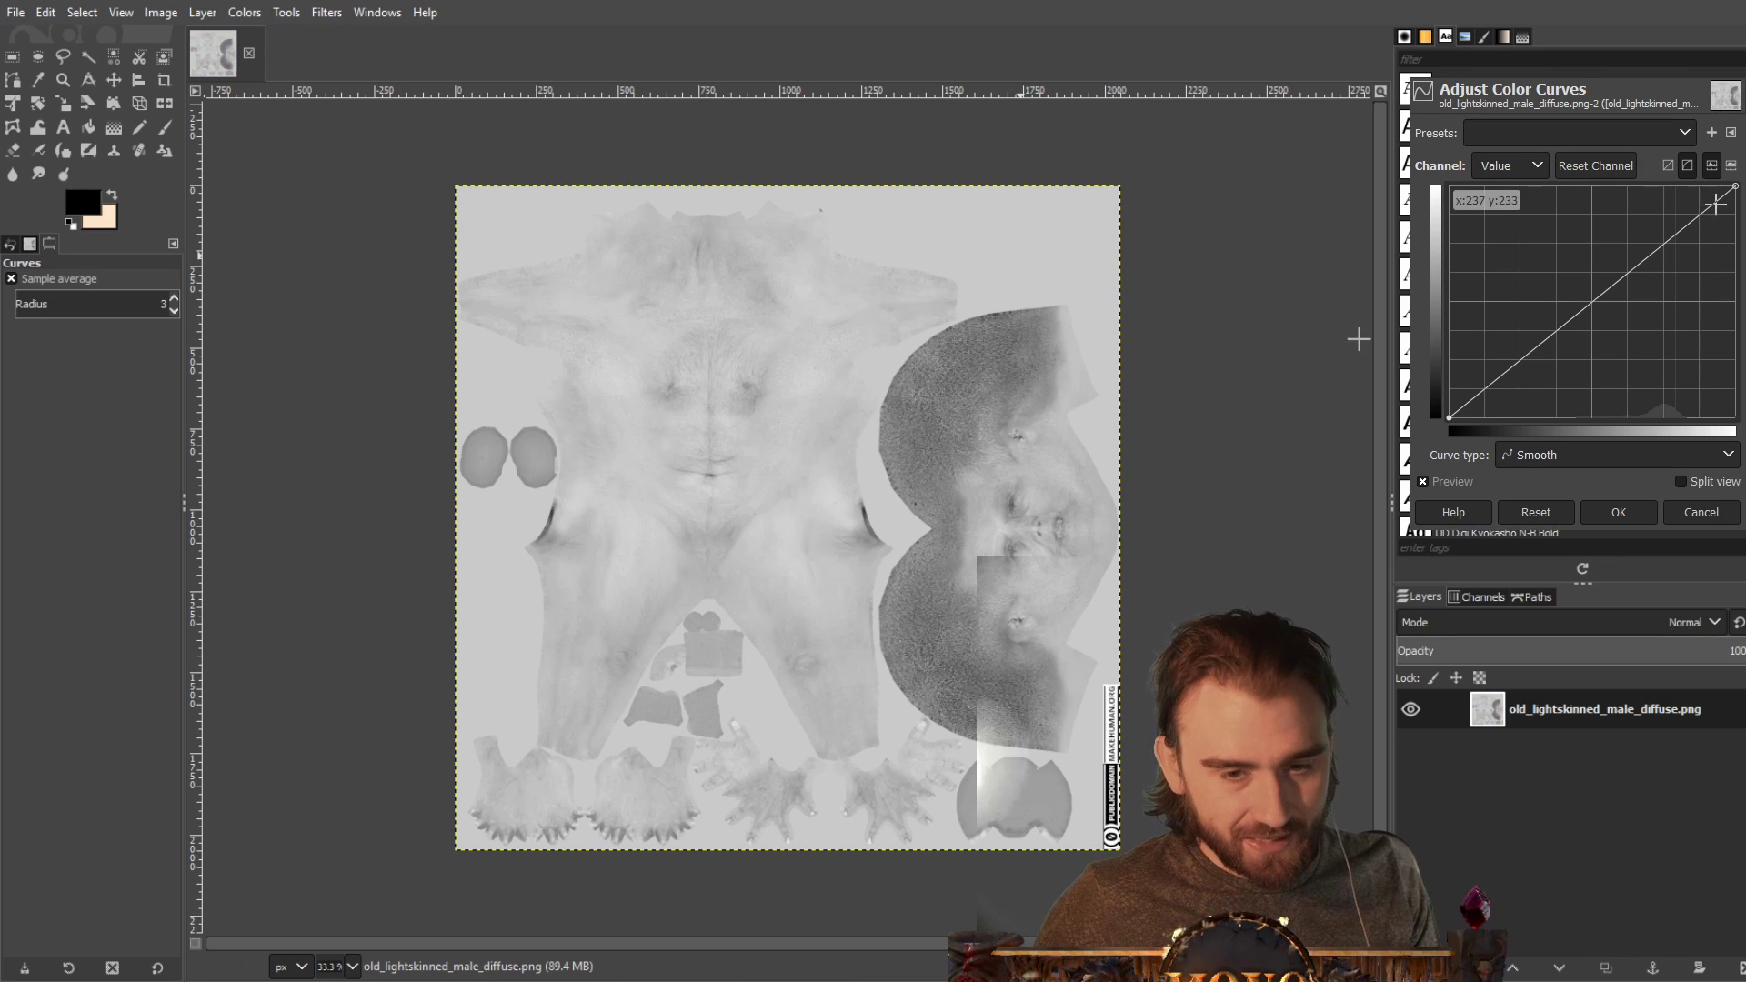
pyautogui.moveTo(1687, 231); pyautogui.dragTo(1640, 211)
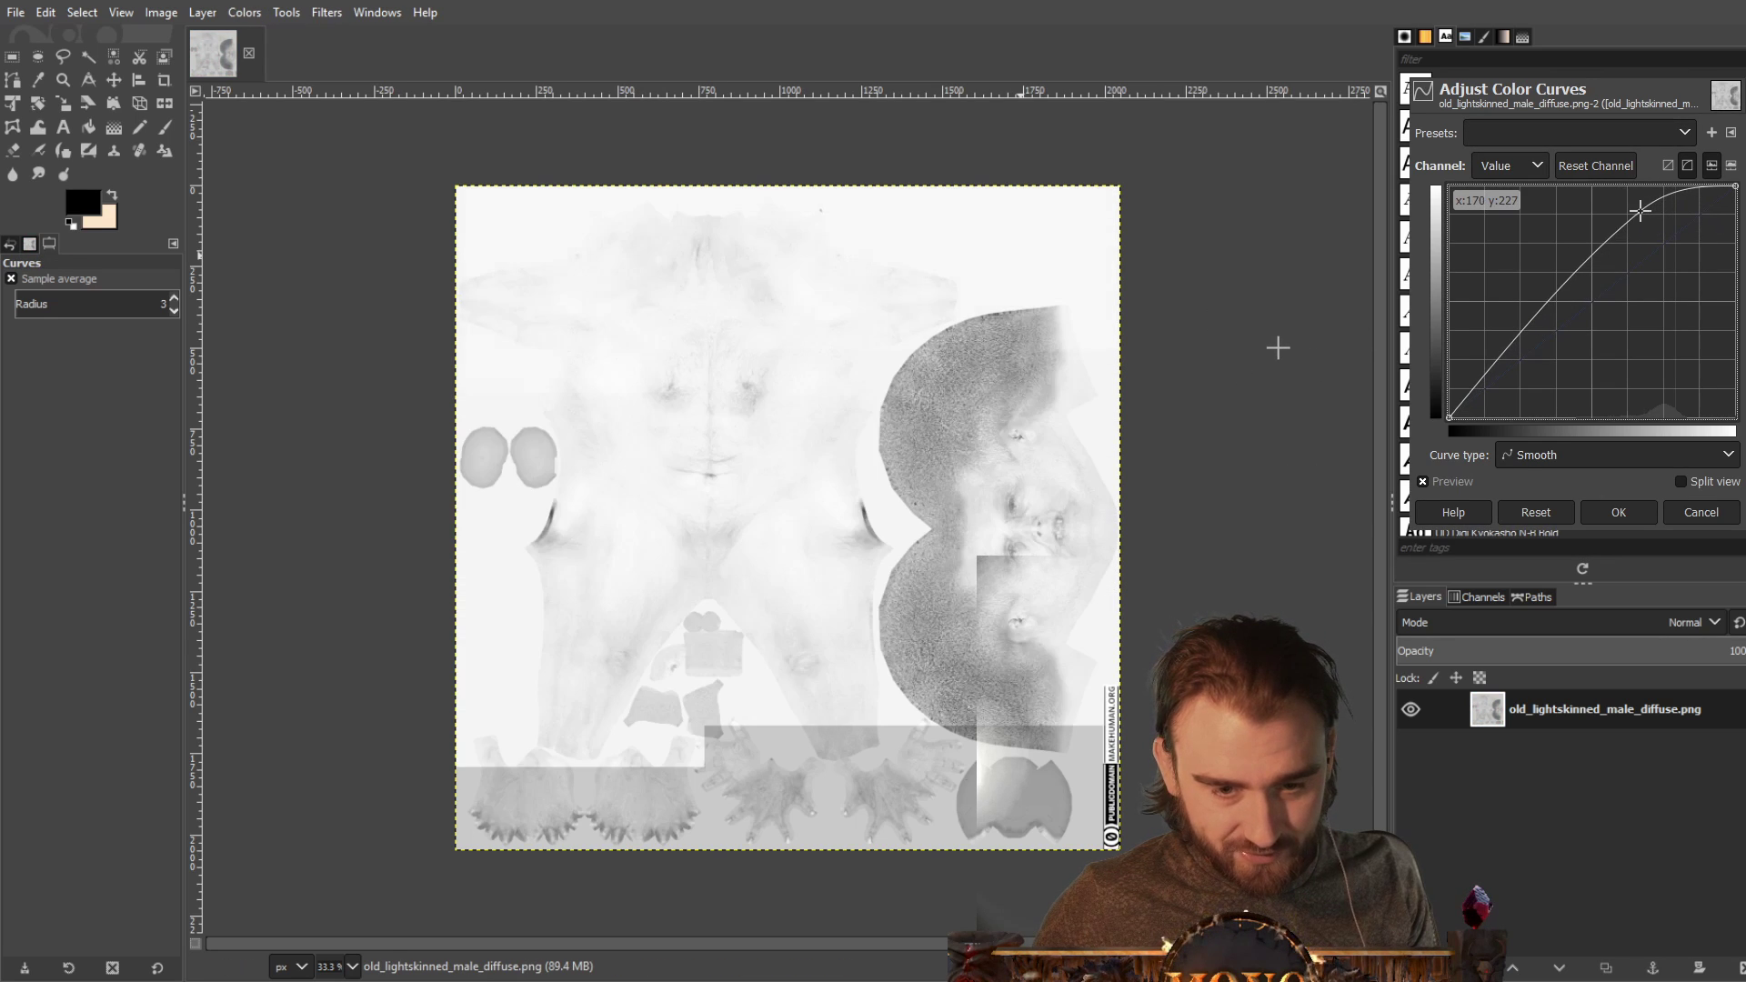
pyautogui.moveTo(1530, 332); pyautogui.dragTo(1578, 395)
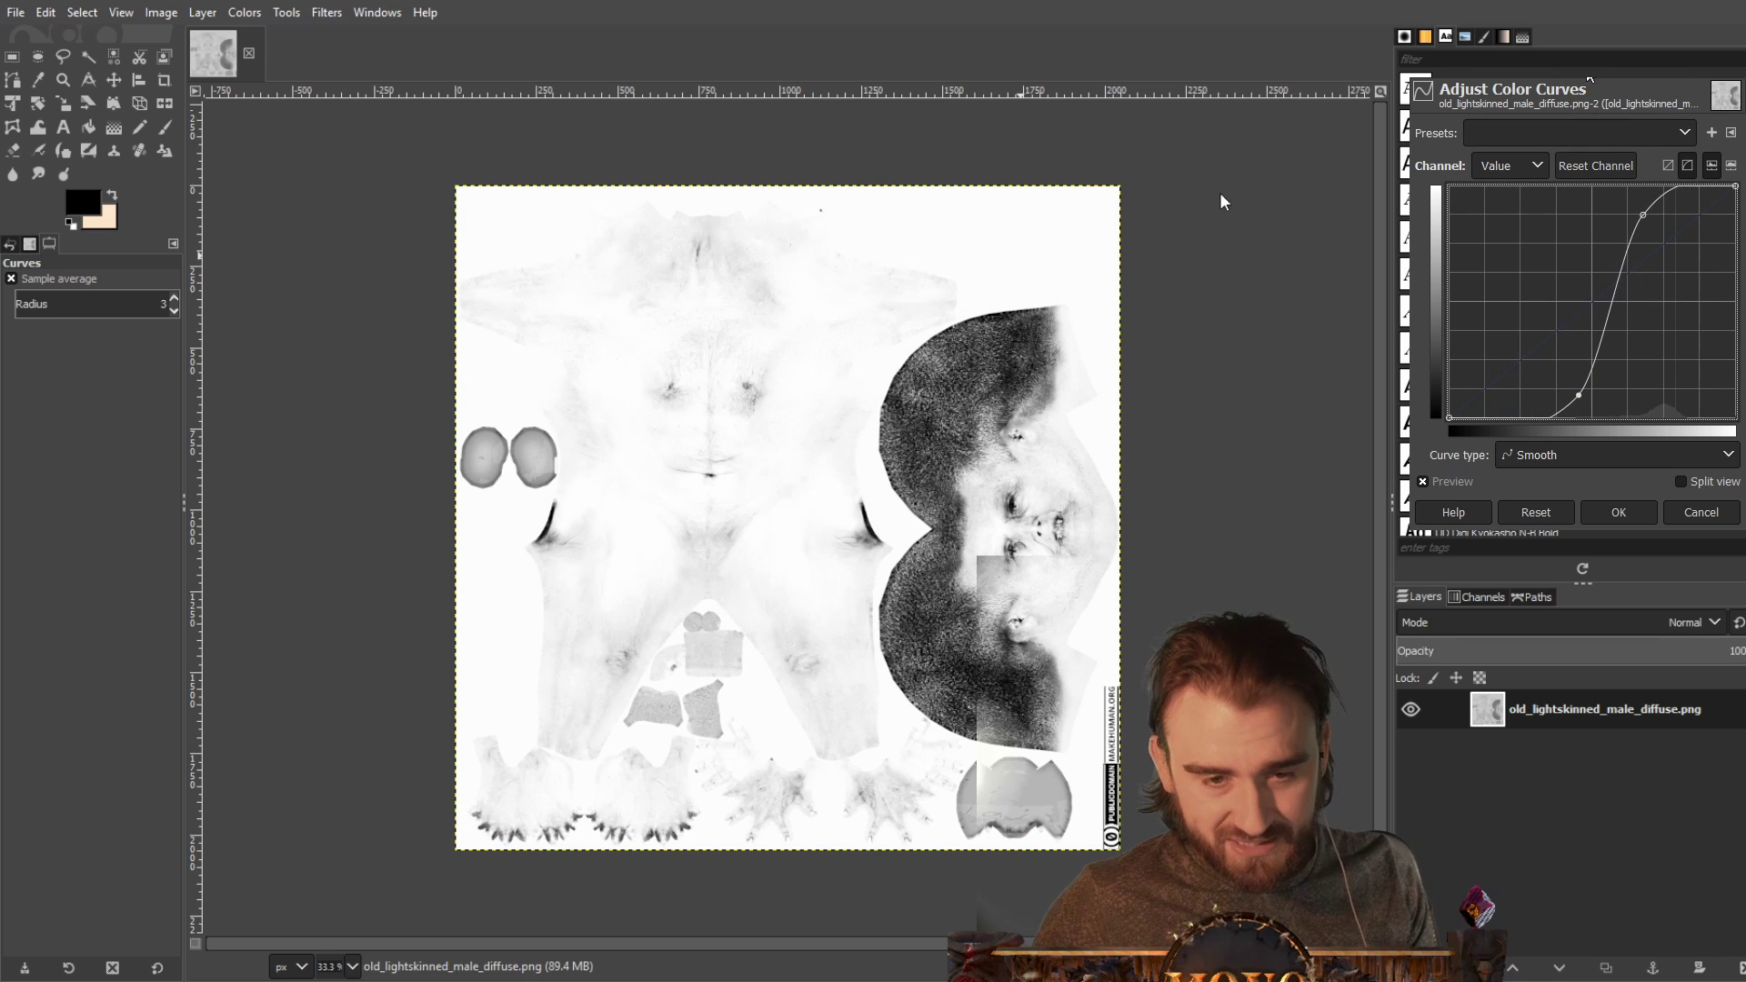
pyautogui.click(1635, 515)
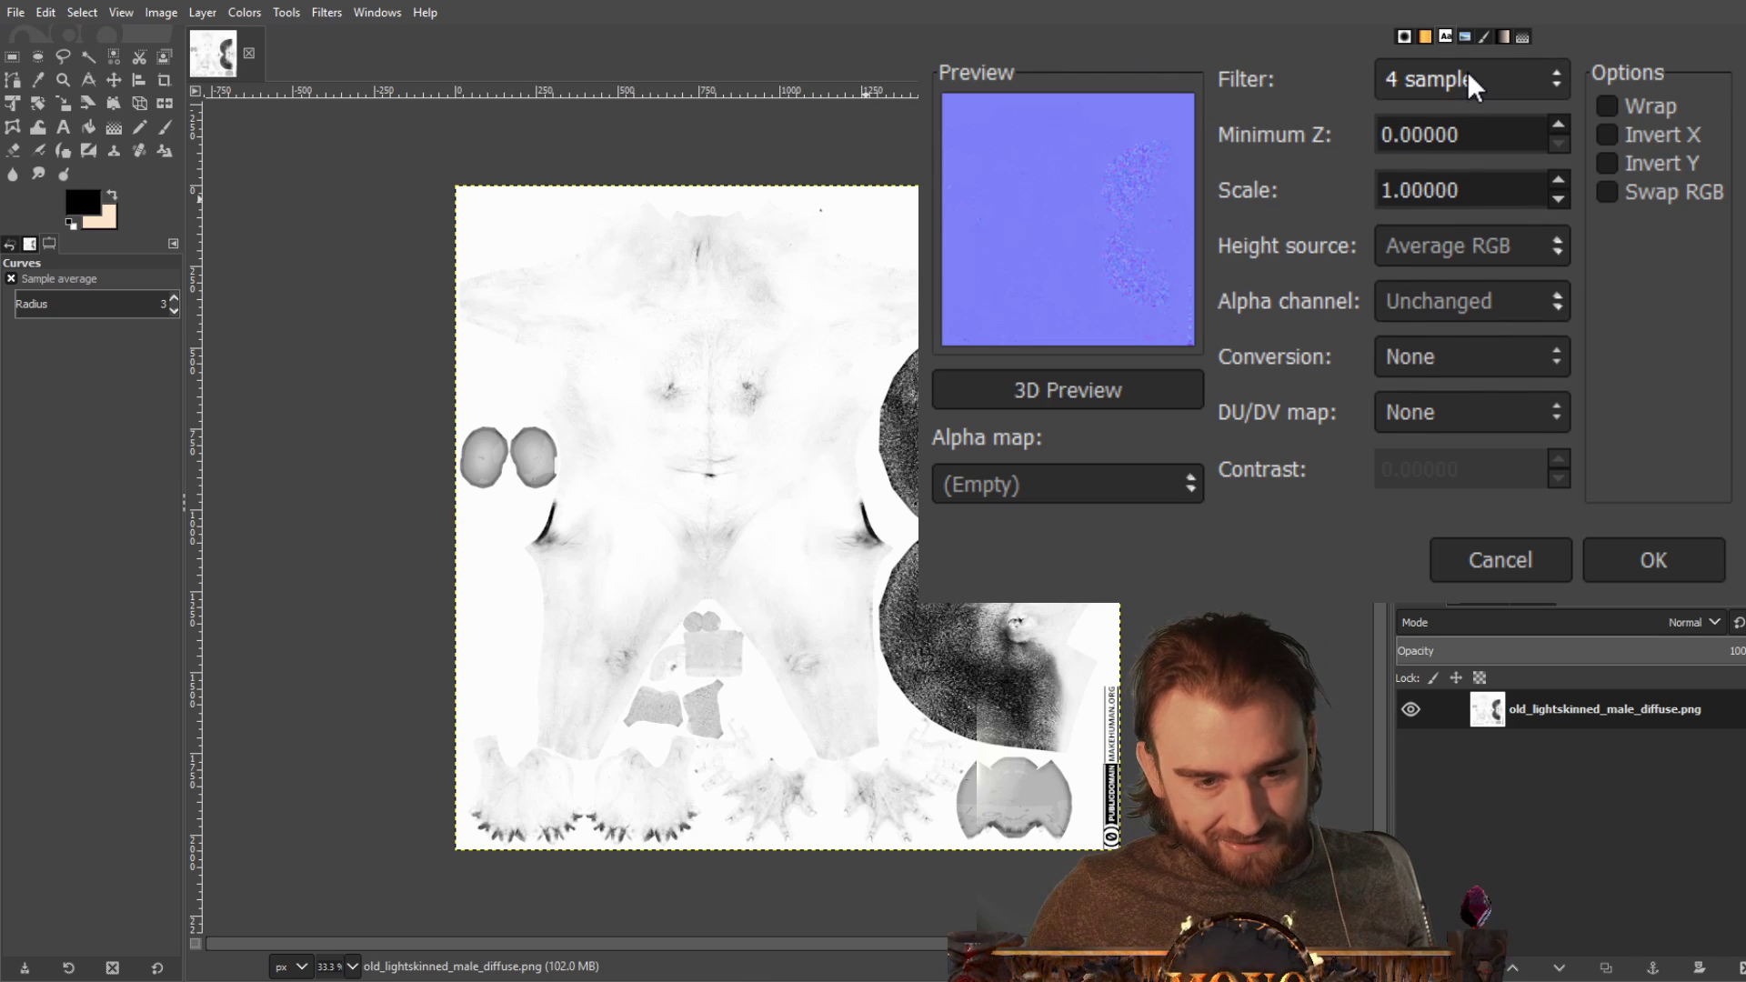
# Compare the normal map filters up to 7x7 and generate the normal map with the 4 sample filter at scale 1
pyautogui.scroll(-1, 1470, 82)
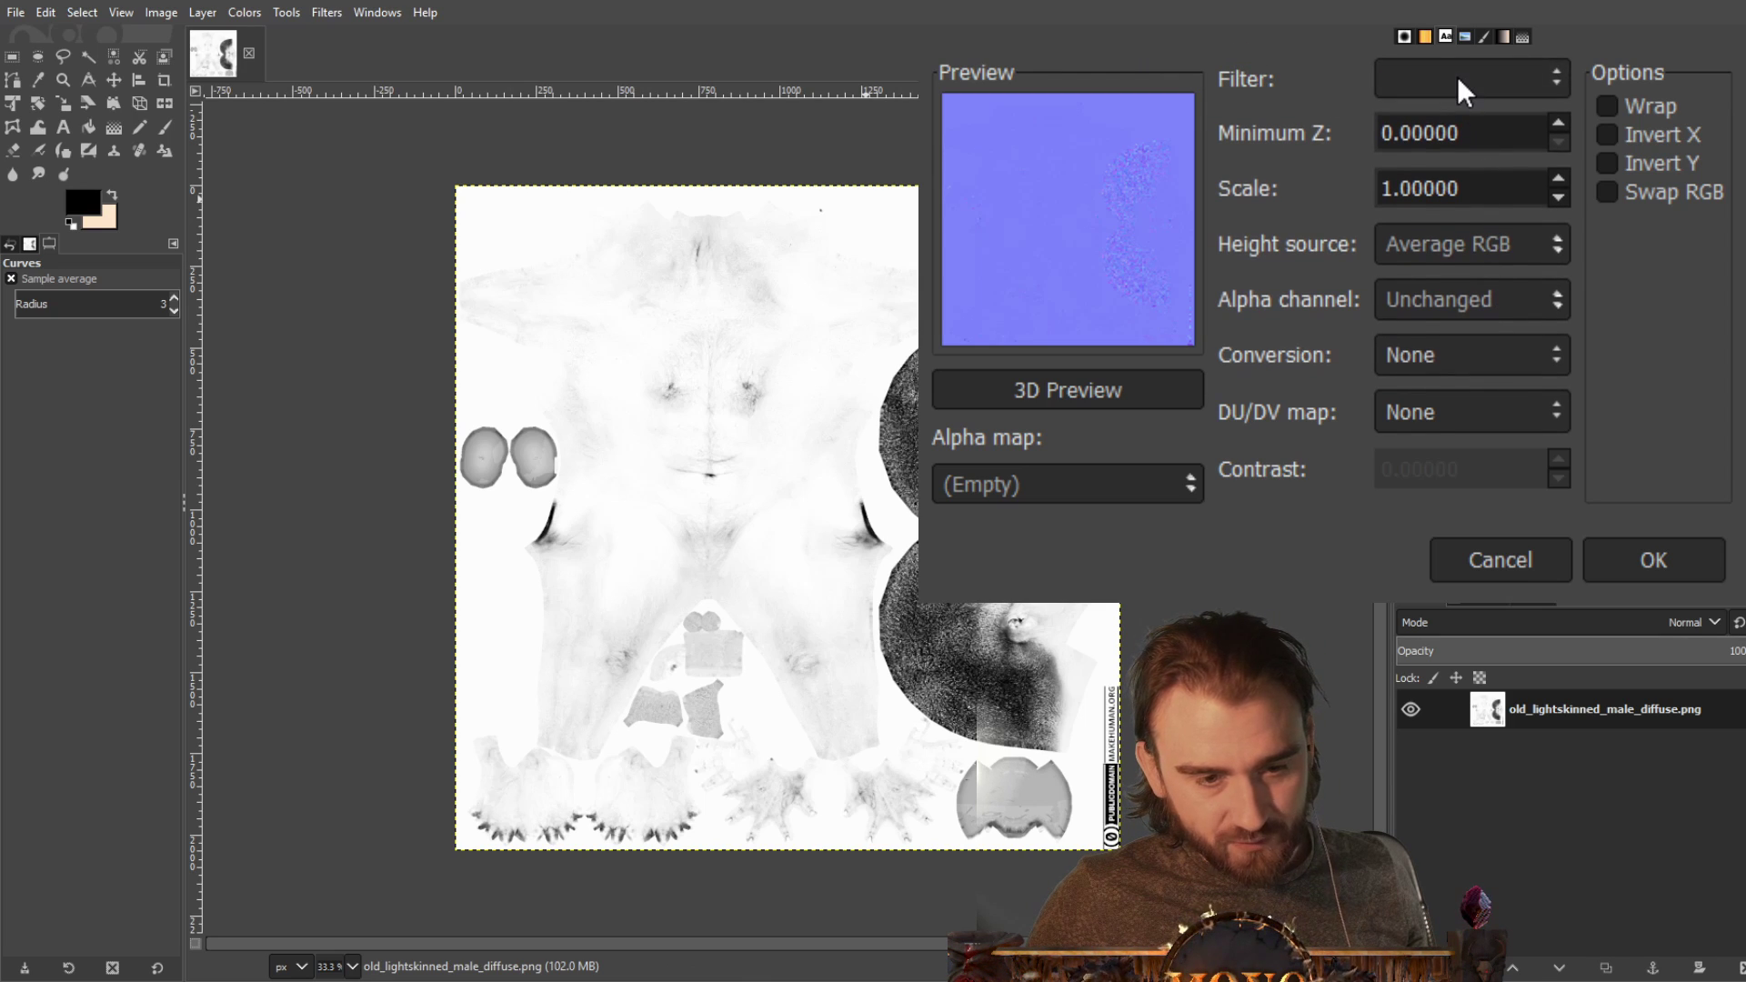
pyautogui.scroll(-2, 1446, 84)
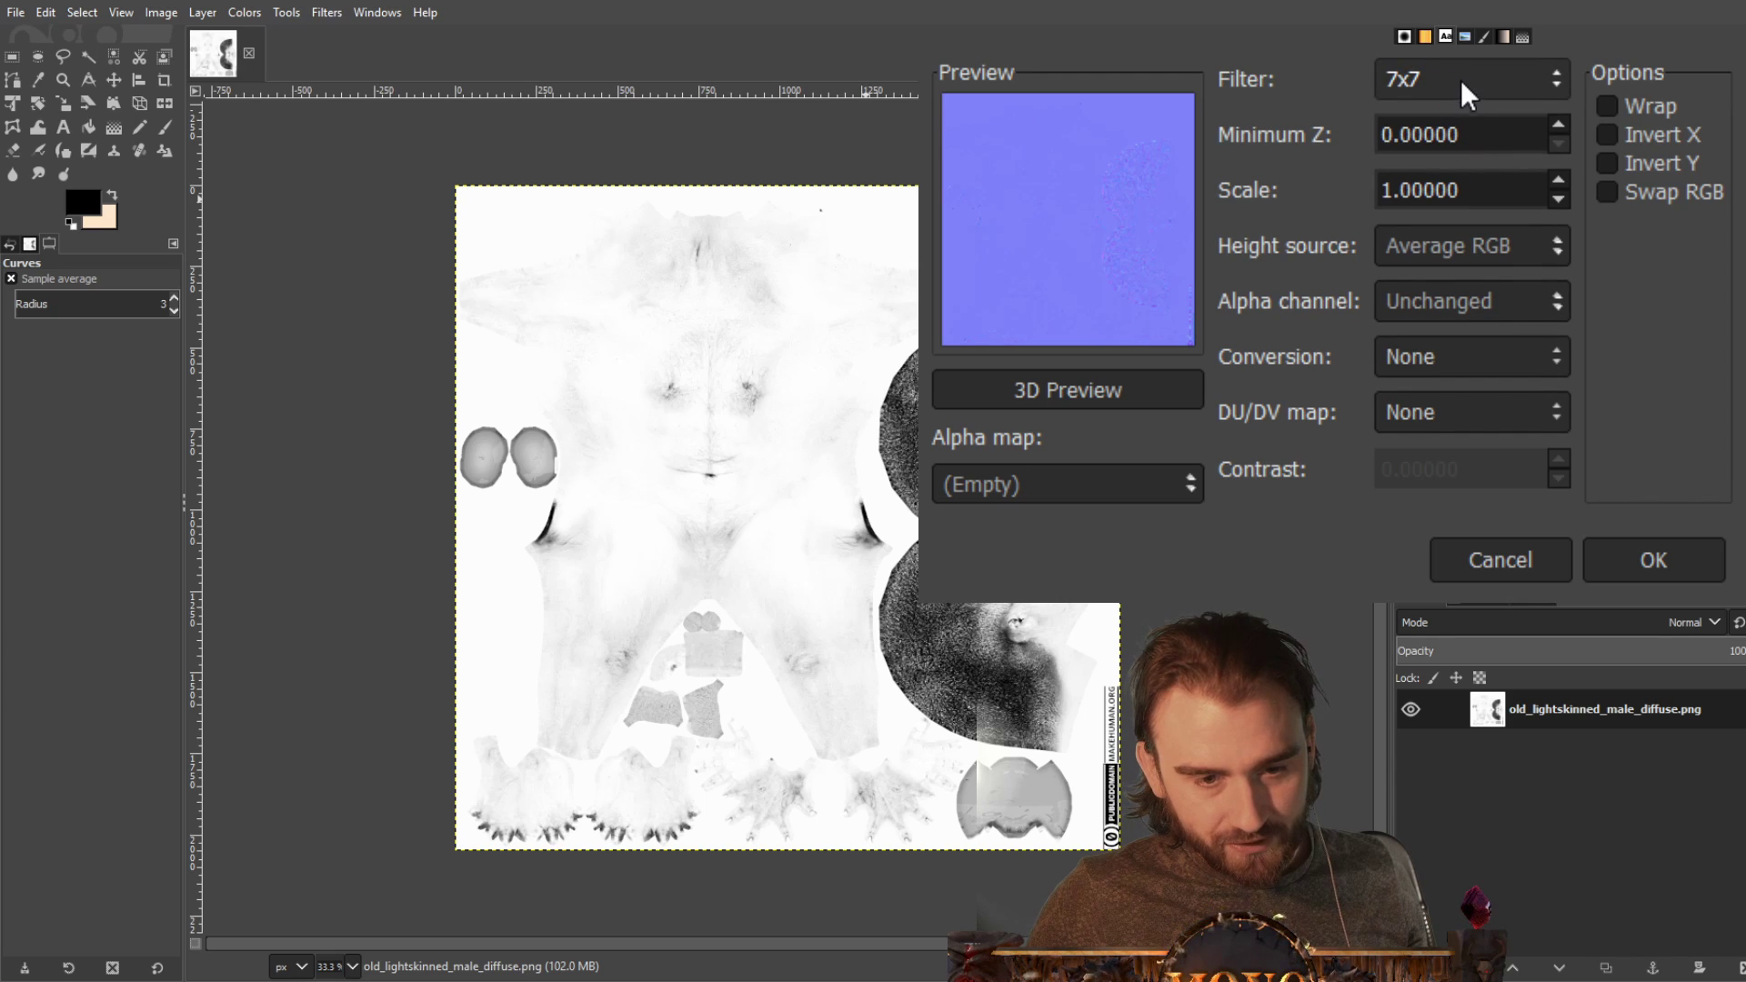
pyautogui.scroll(7, 1460, 79)
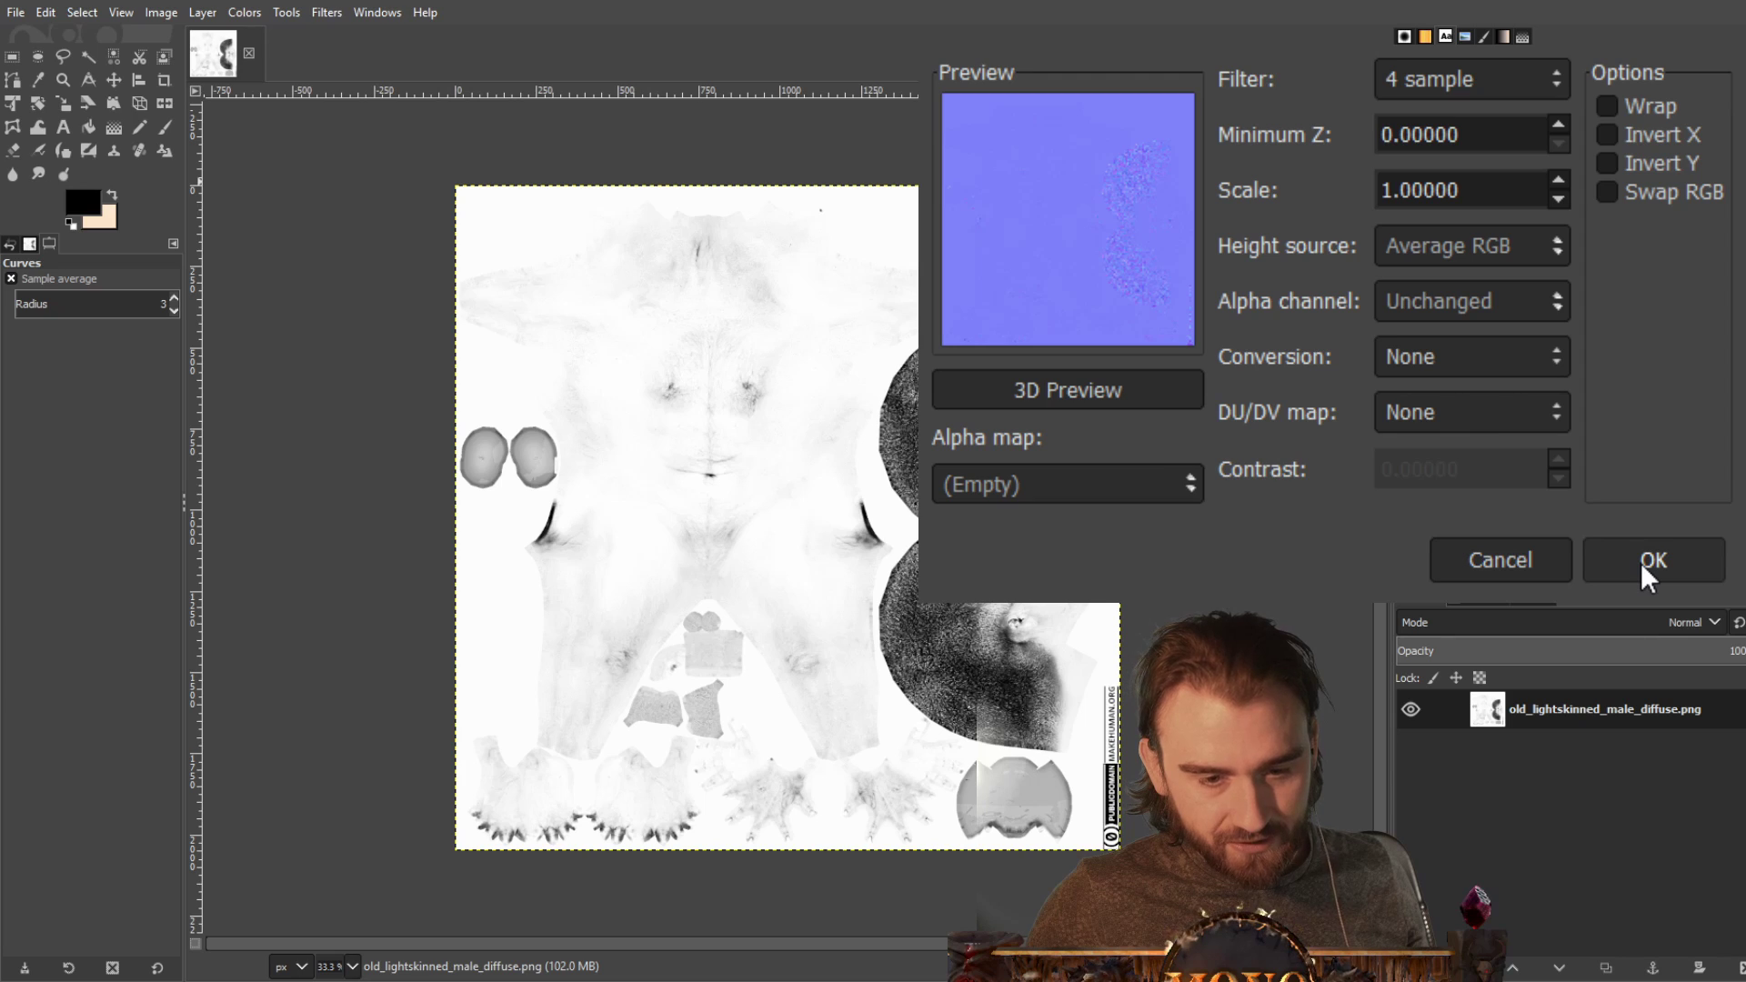
pyautogui.click(1694, 558)
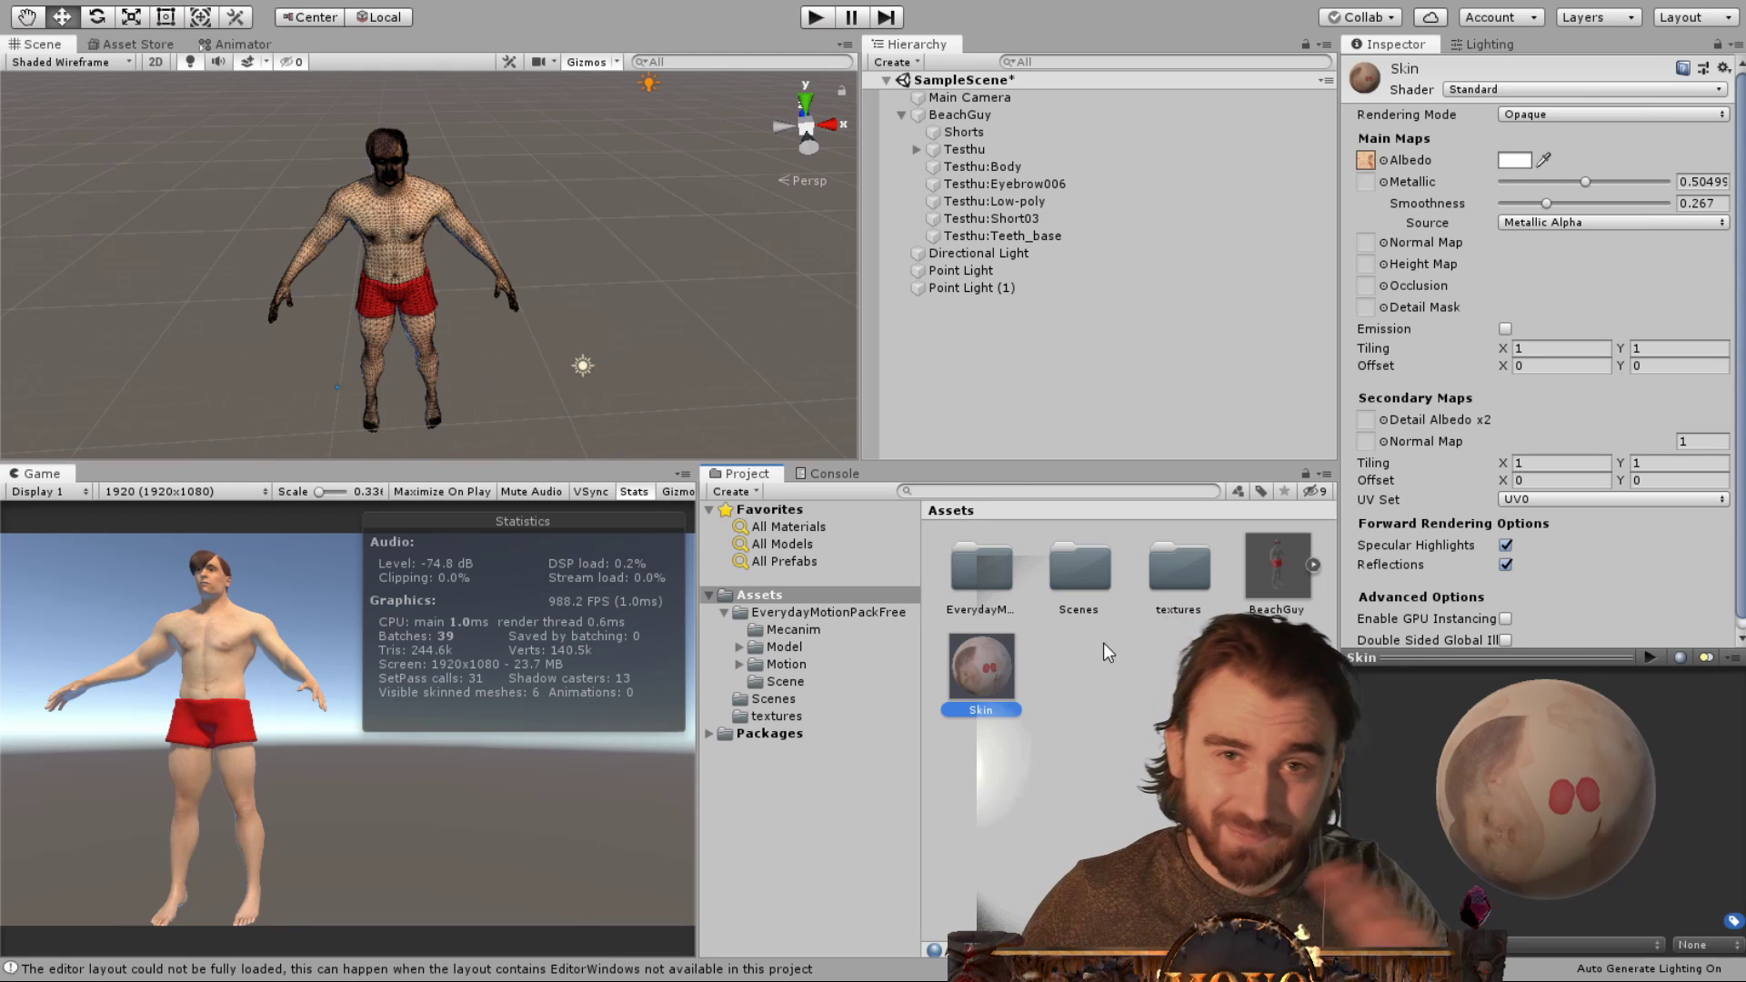
# In Unity, check both point lights and give the Skin material the generated normal map and a Metallic value of 0.525
pyautogui.click(1000, 268)
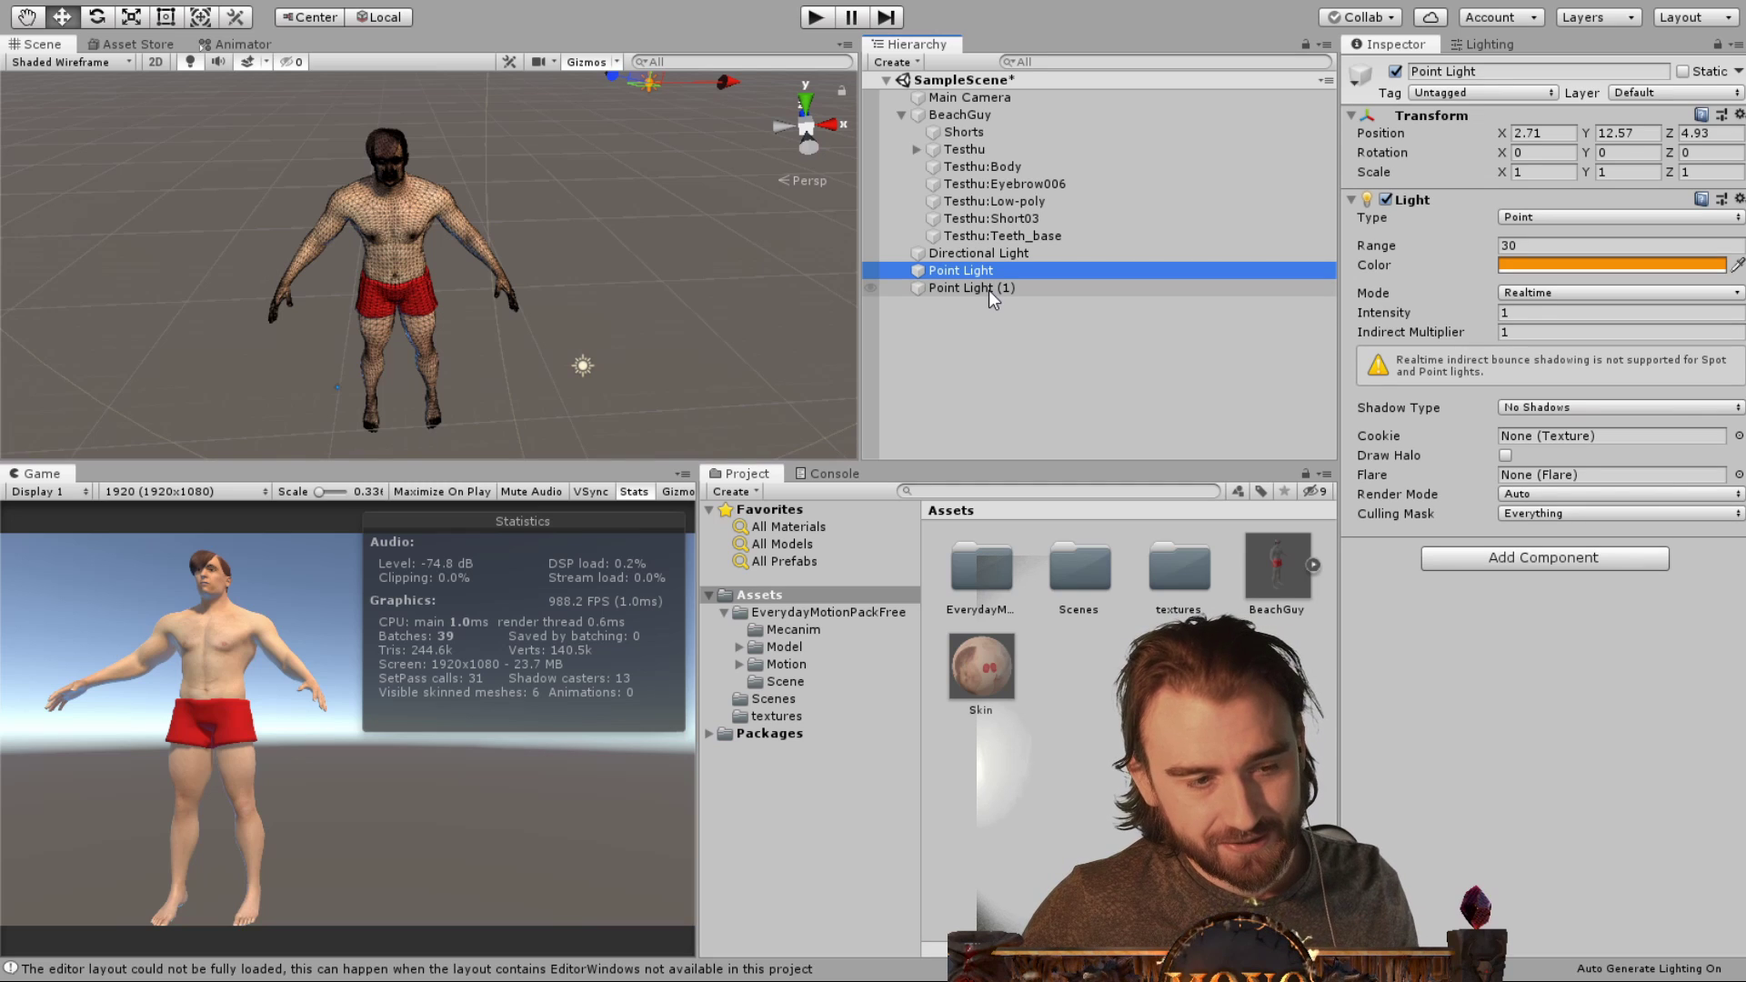
pyautogui.click(990, 289)
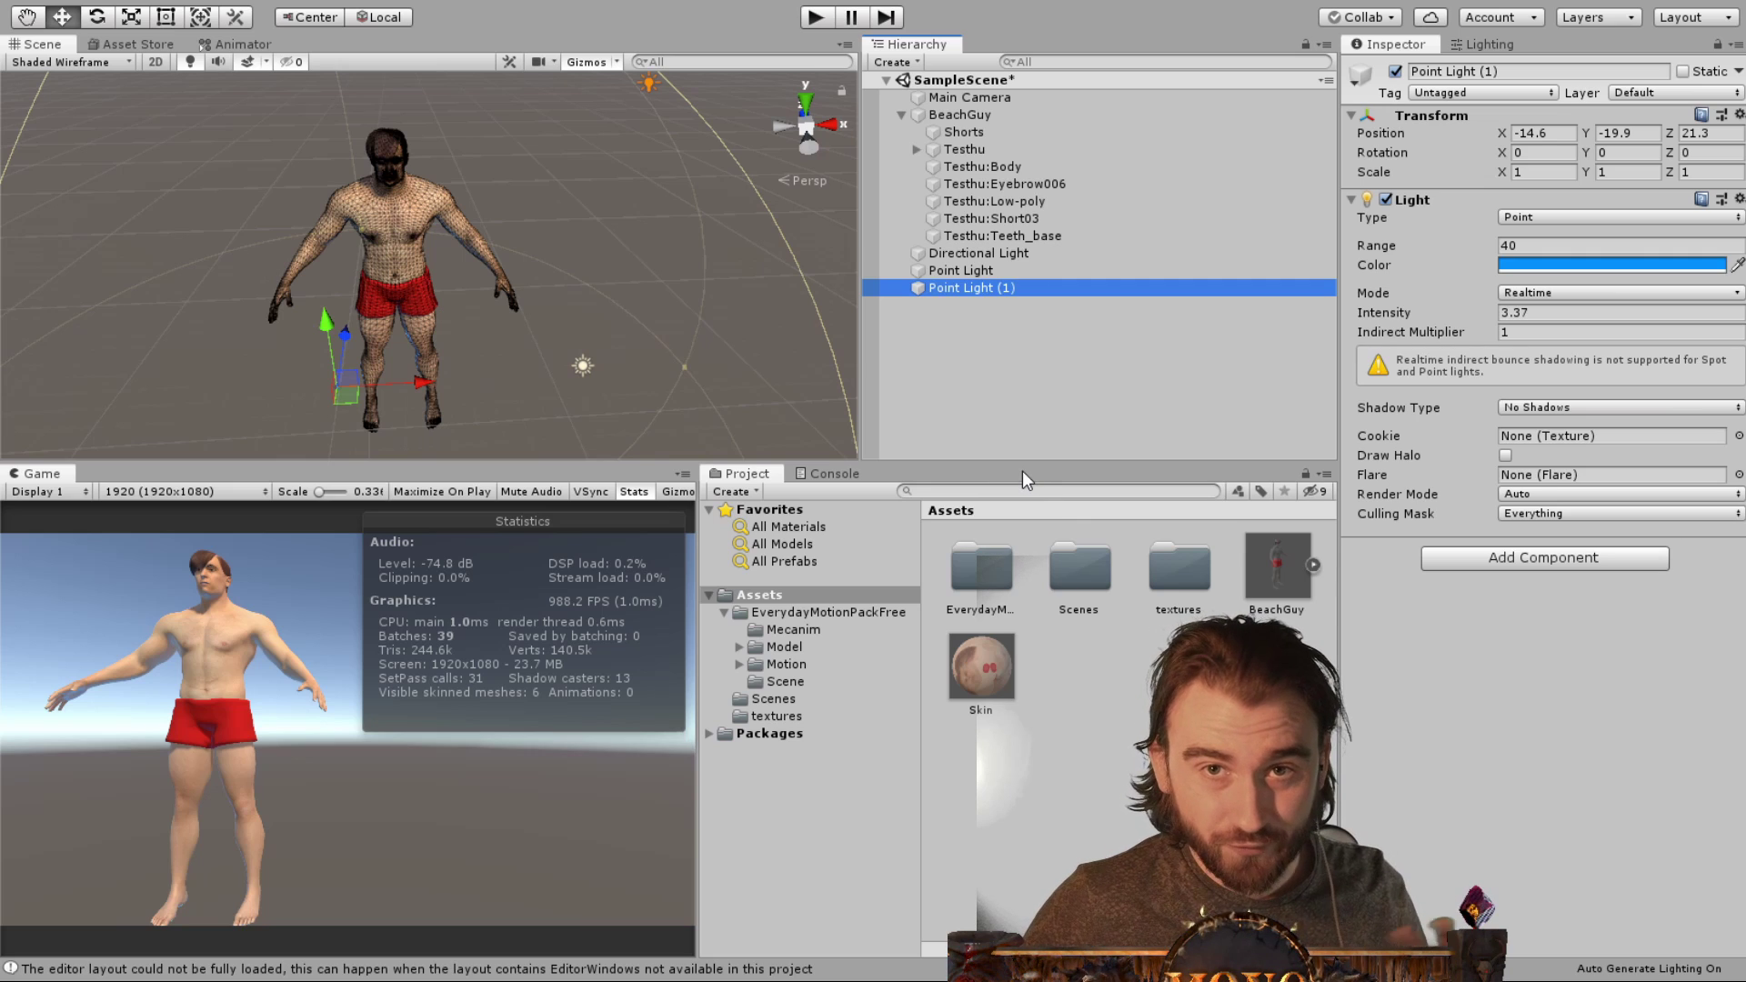
pyautogui.click(1011, 662)
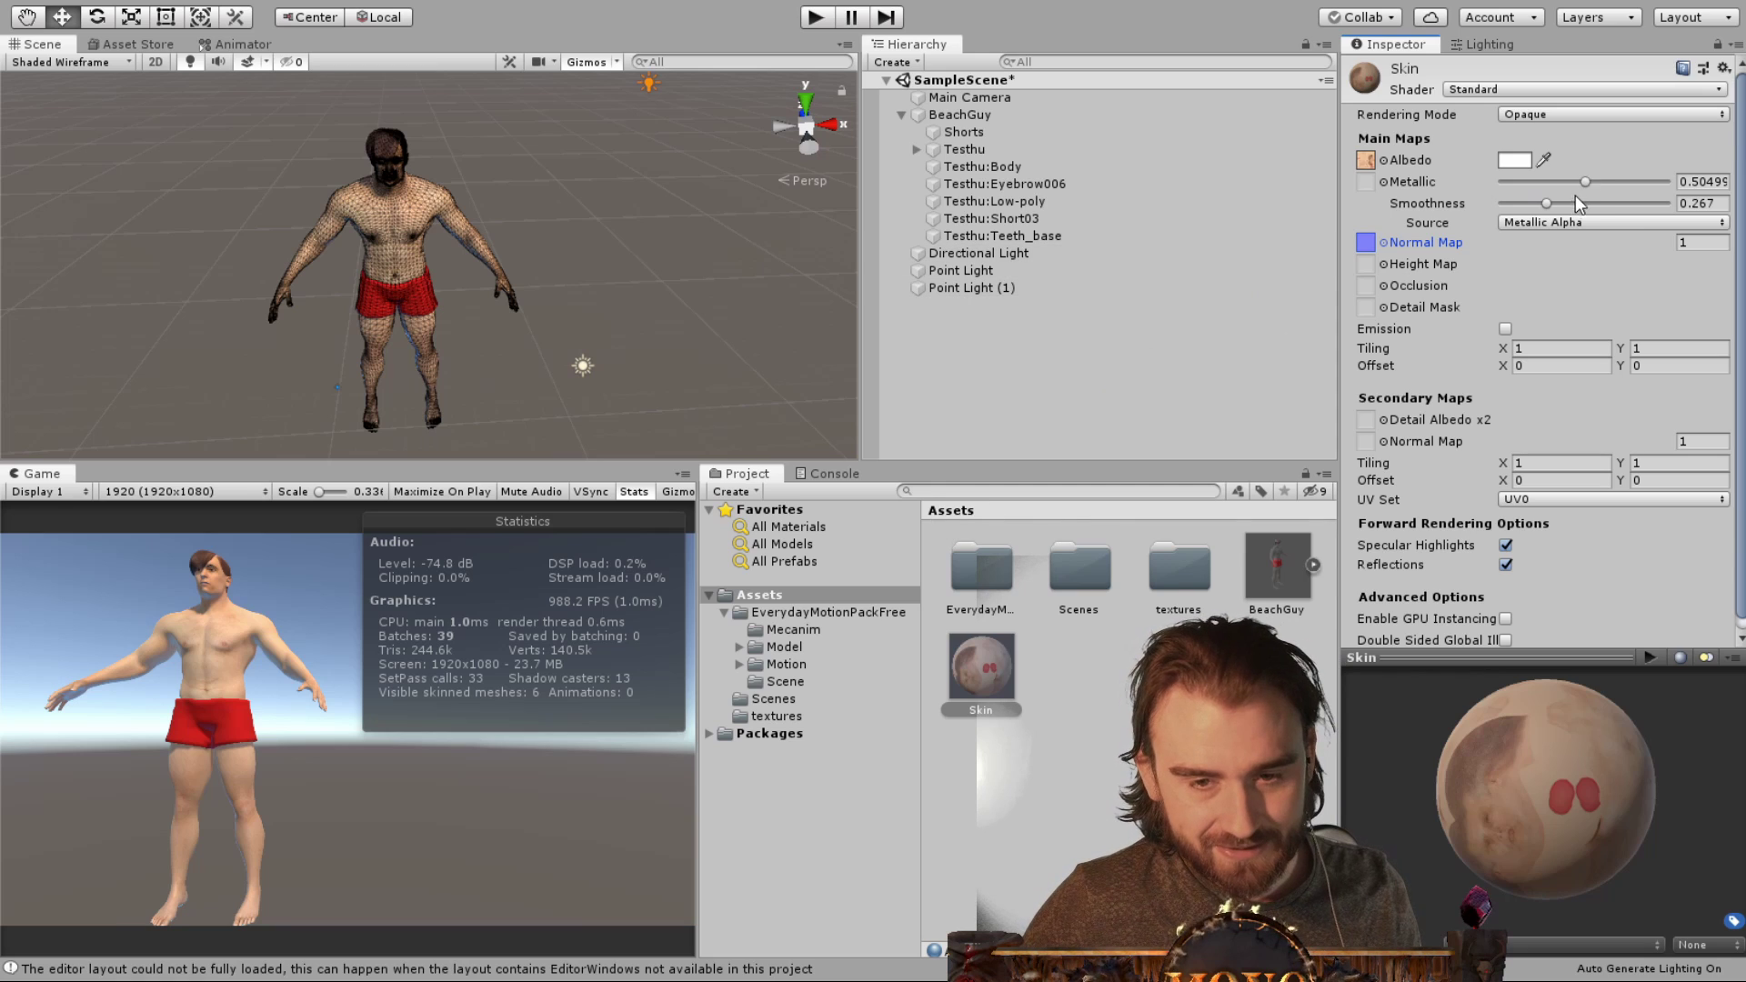
pyautogui.moveTo(1585, 181); pyautogui.dragTo(1593, 194)
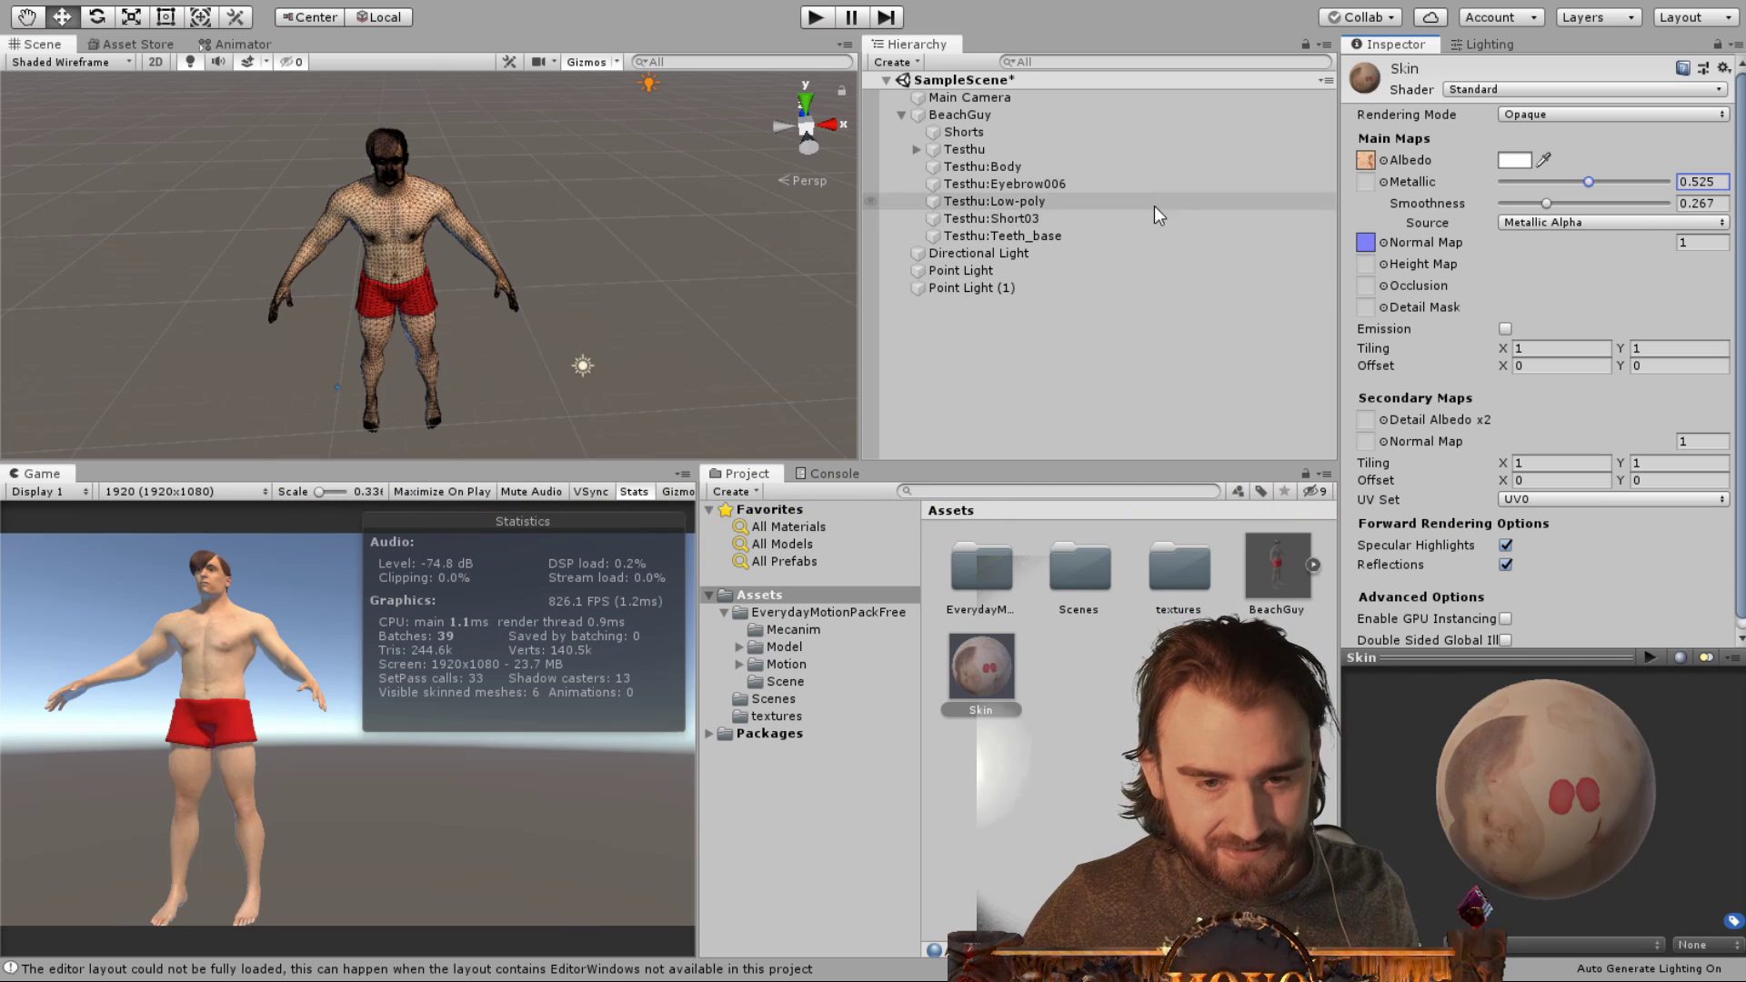
# Create an animator controller named "anything" in the Assets folder
pyautogui.click(1089, 687)
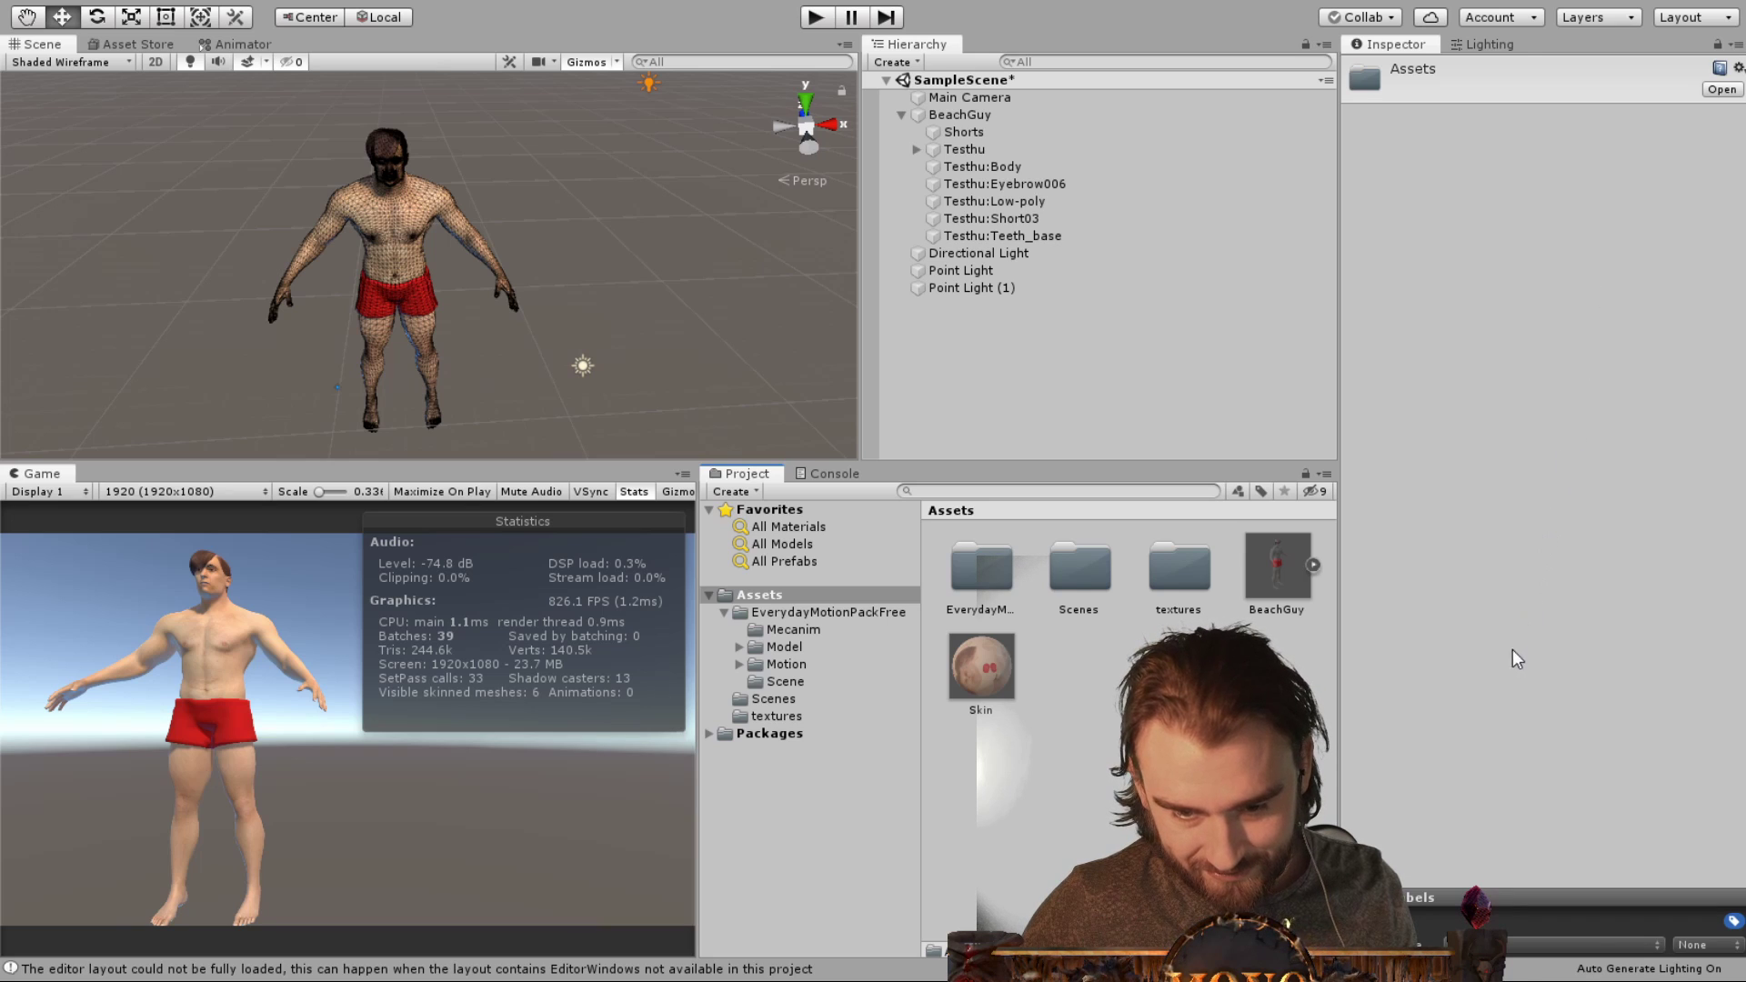
pyautogui.click(1559, 654)
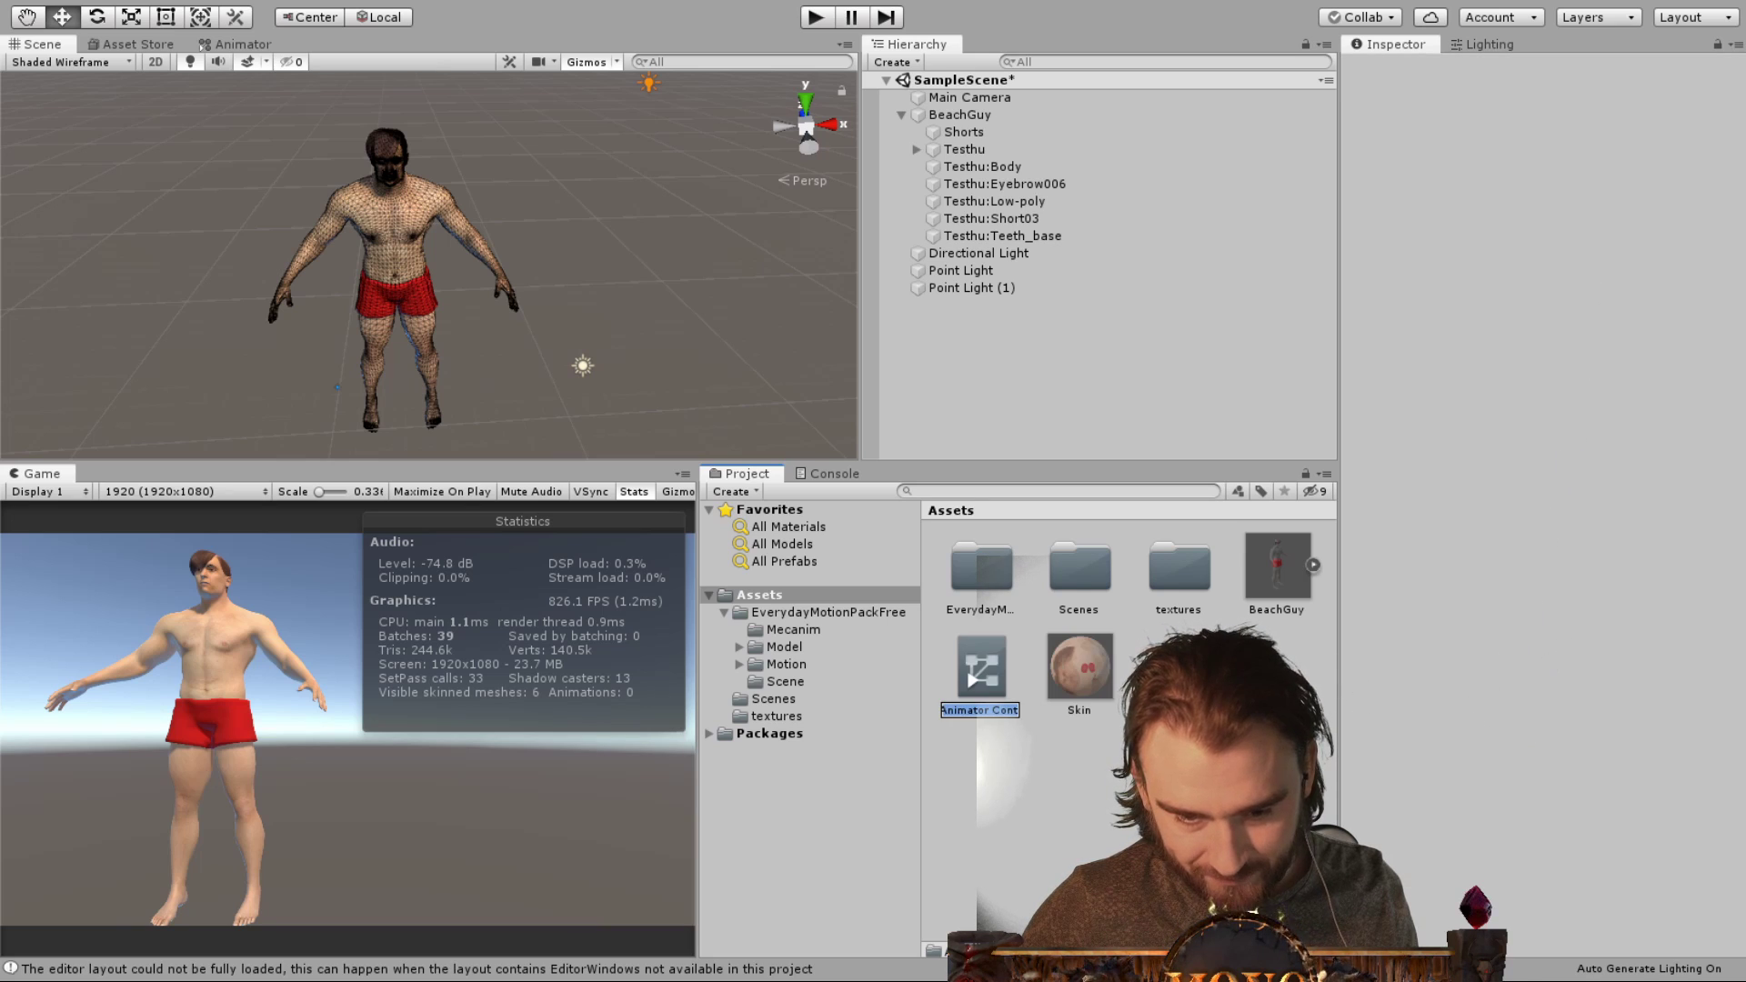
pyautogui.write('anything')
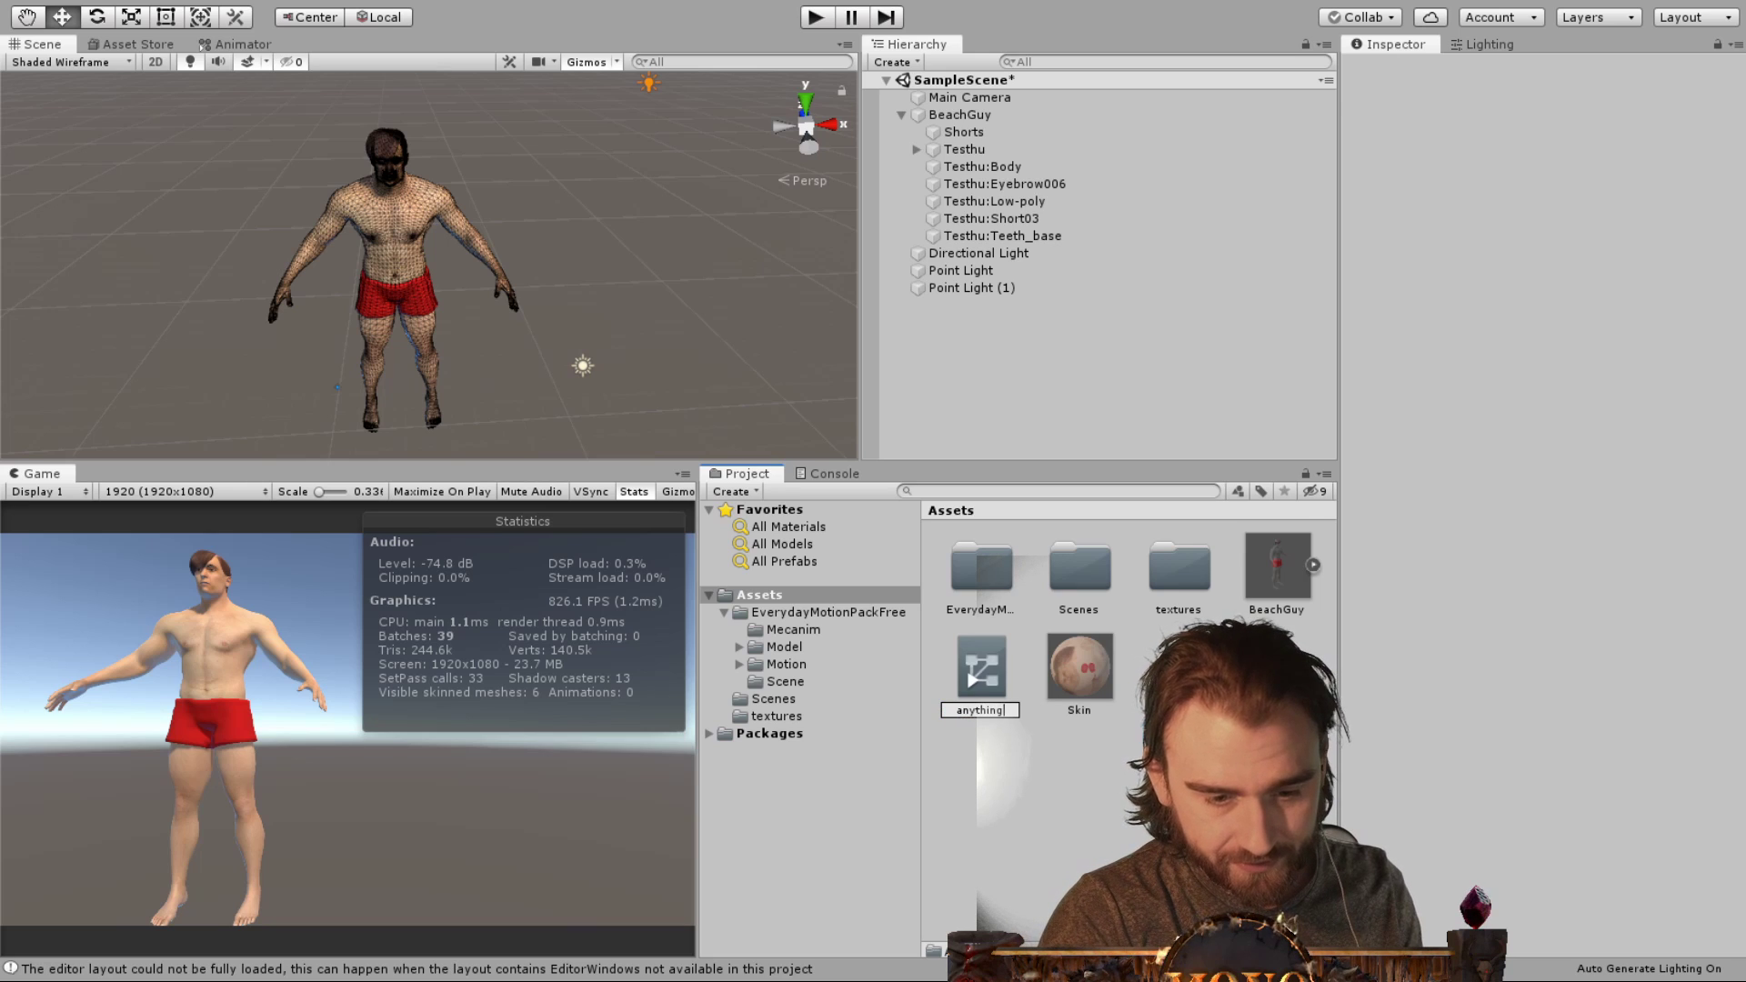
pyautogui.press('Return')
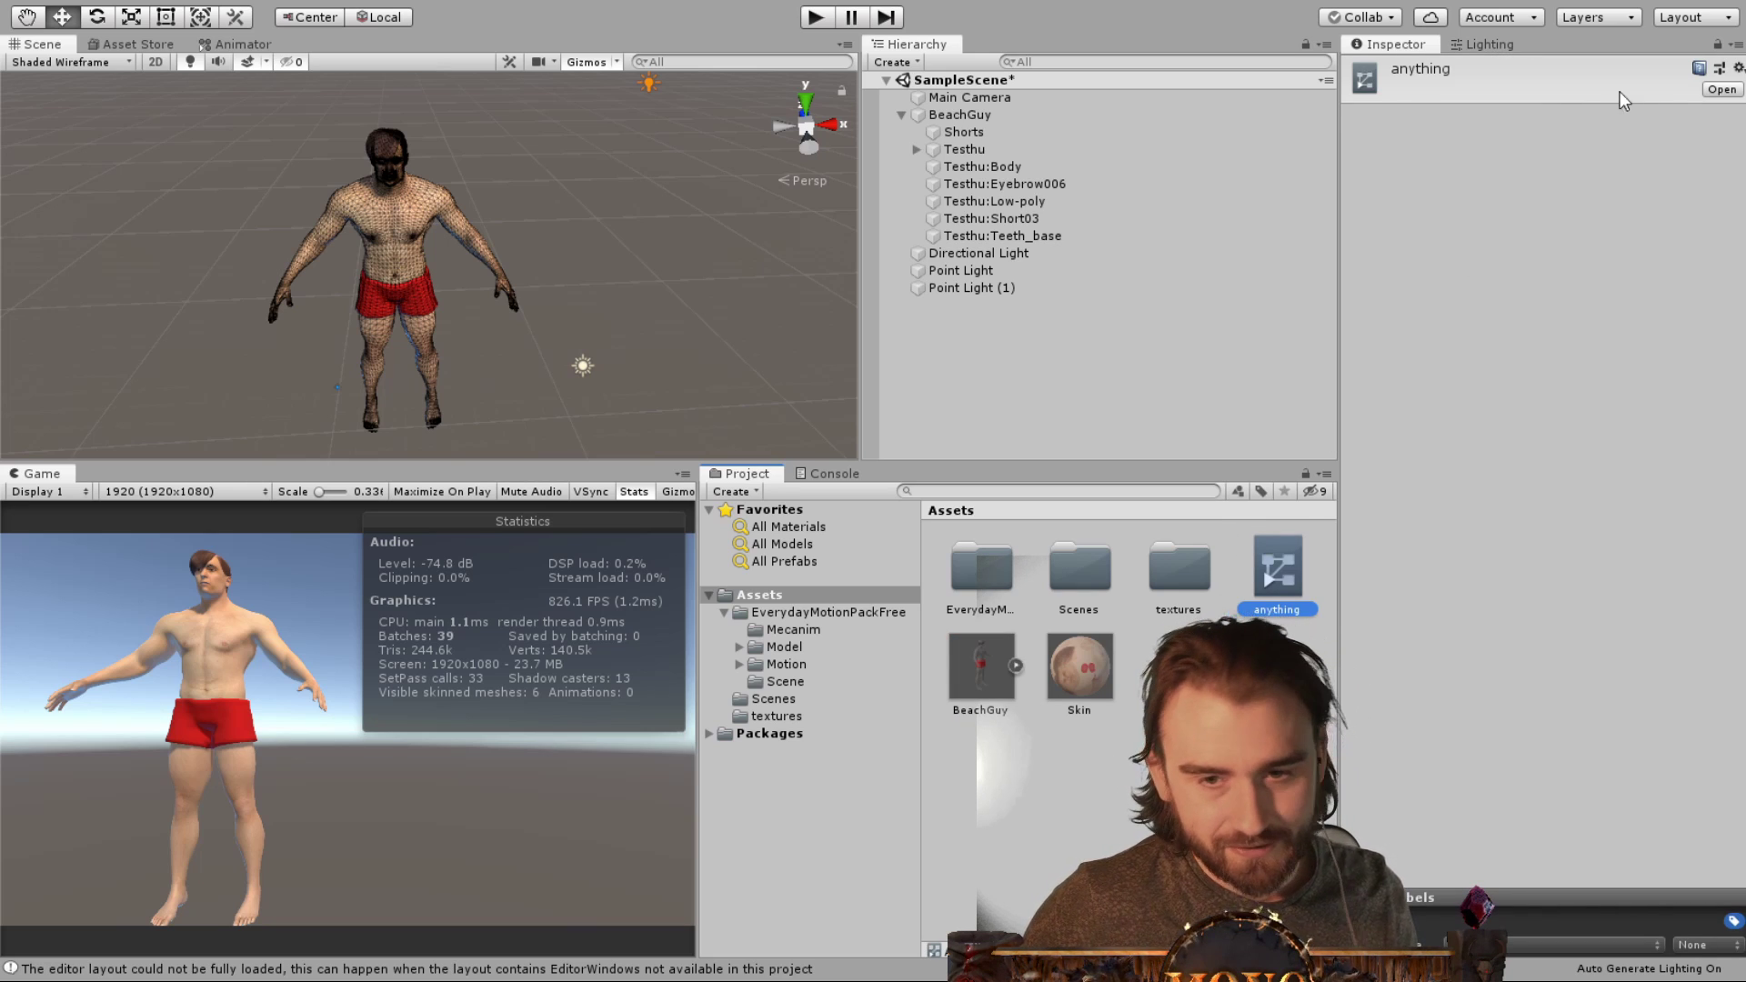
# Open the "anything" controller for editing and try to add the male_chair and female_chair controllers from the Mecanim folder to its graph
pyautogui.click(1722, 89)
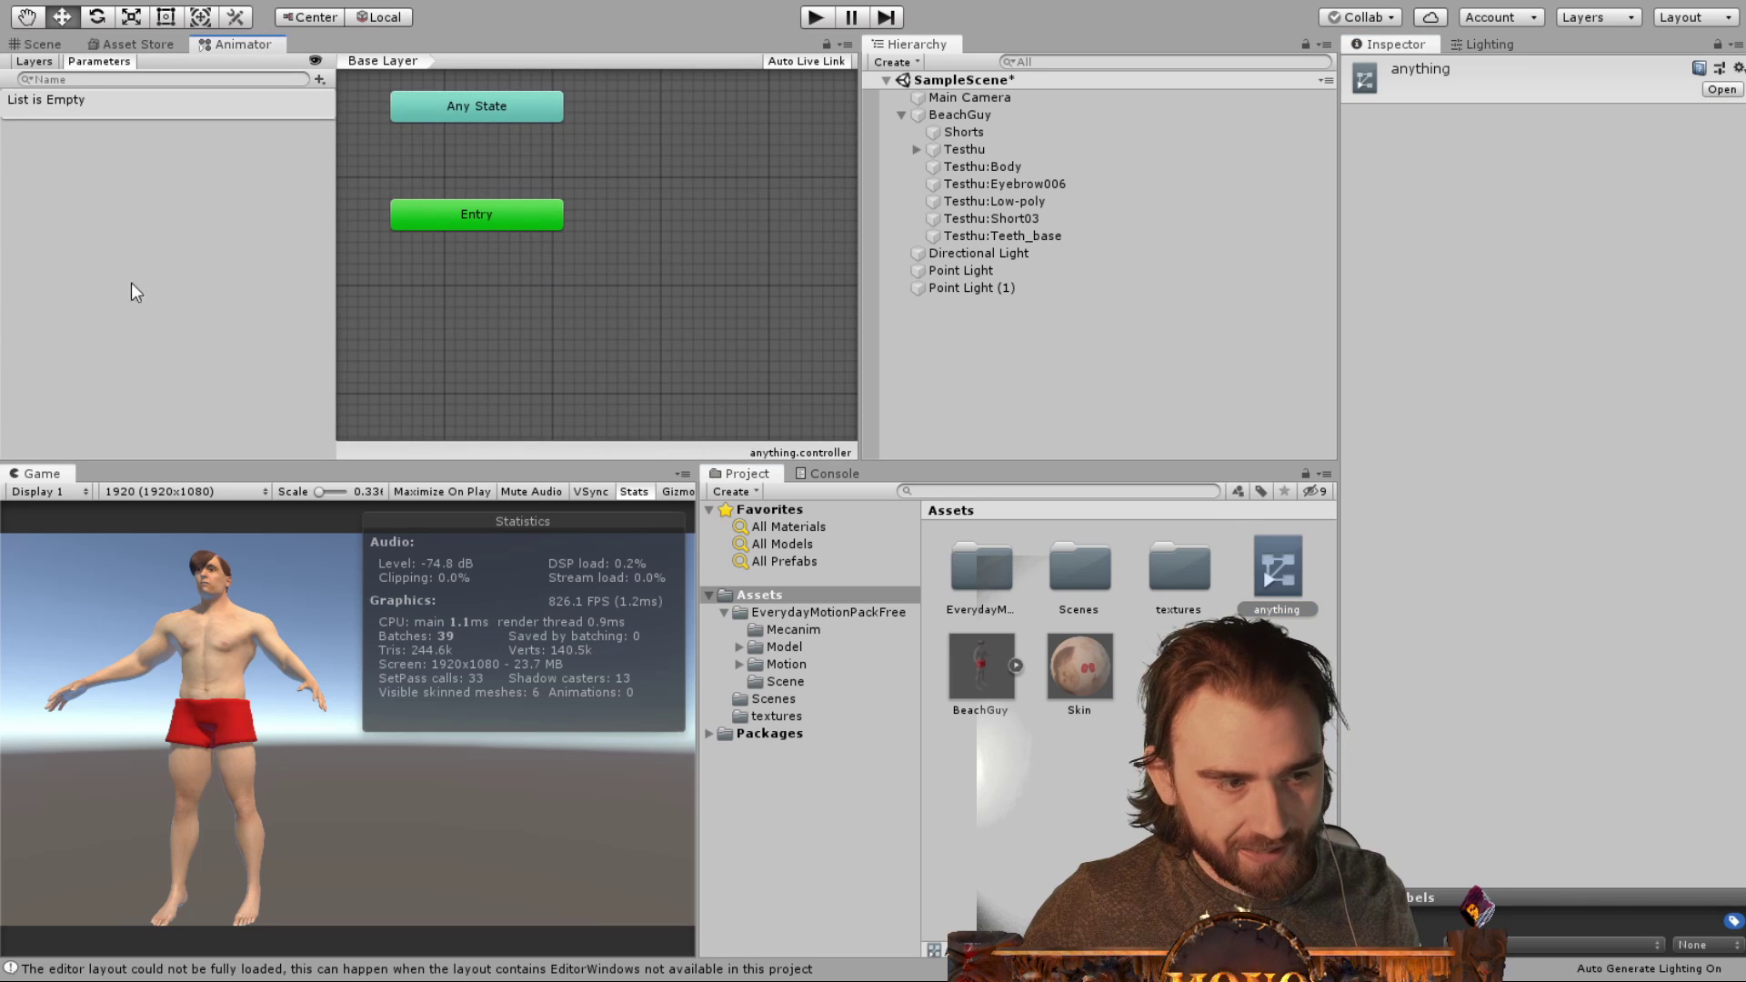
pyautogui.click(833, 614)
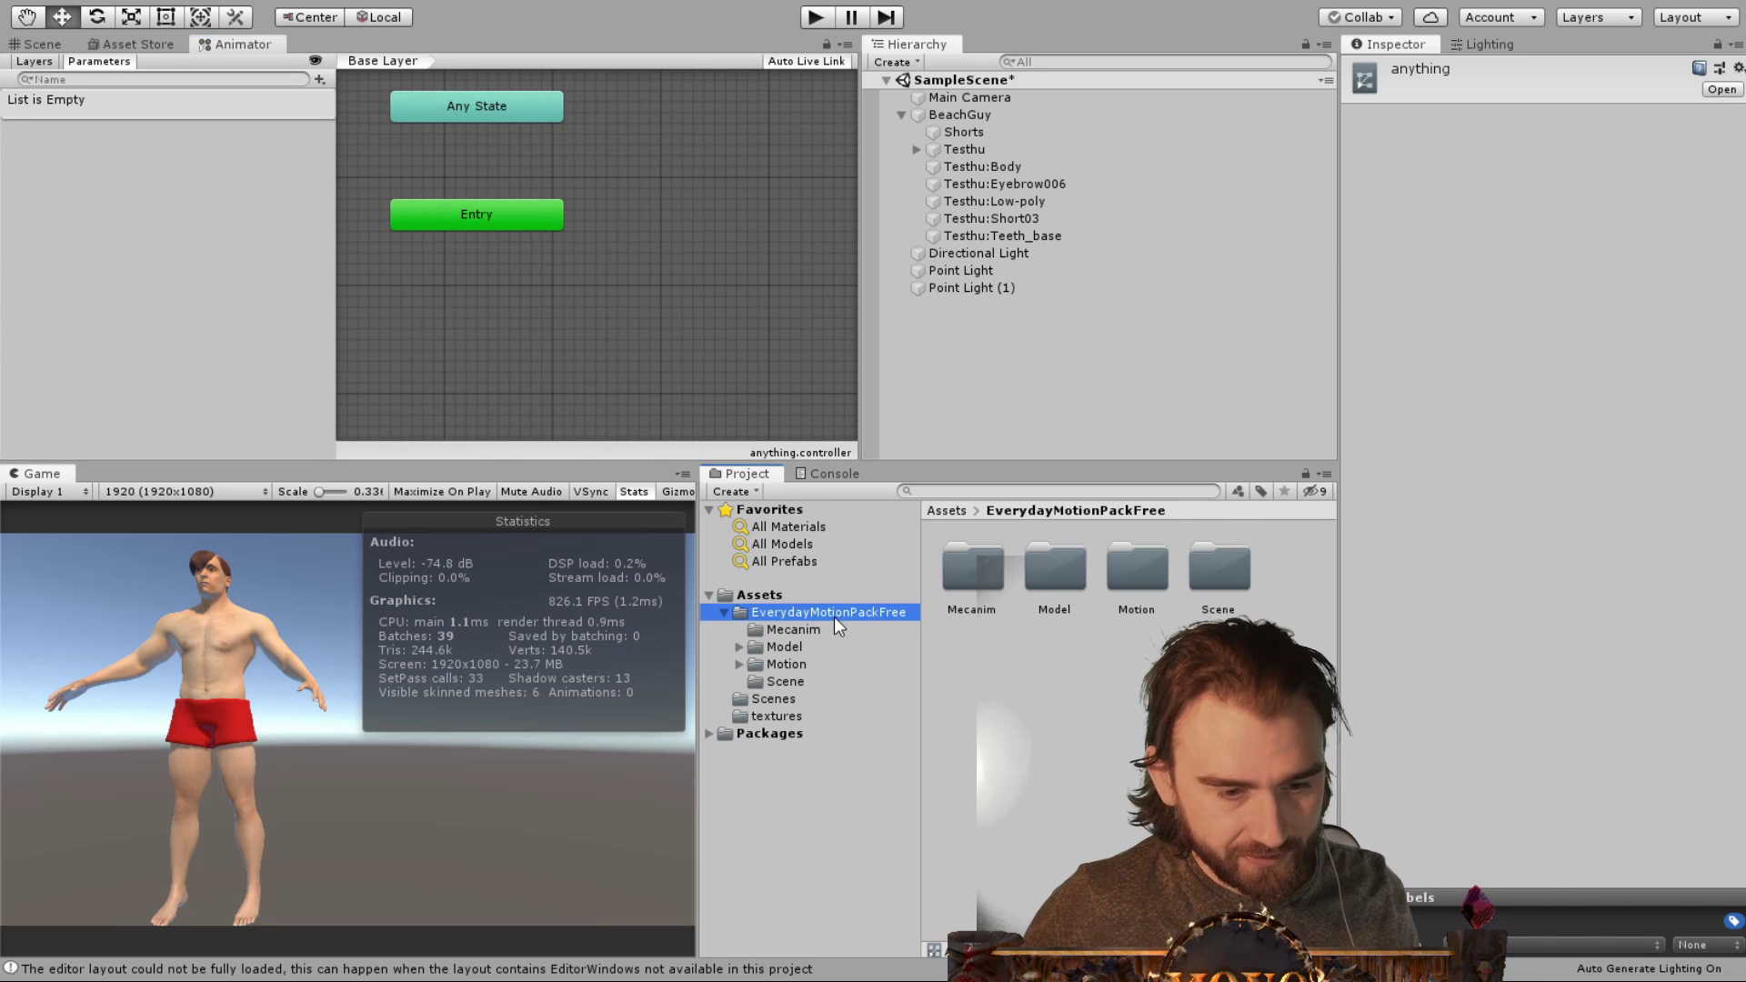
pyautogui.press('Down')
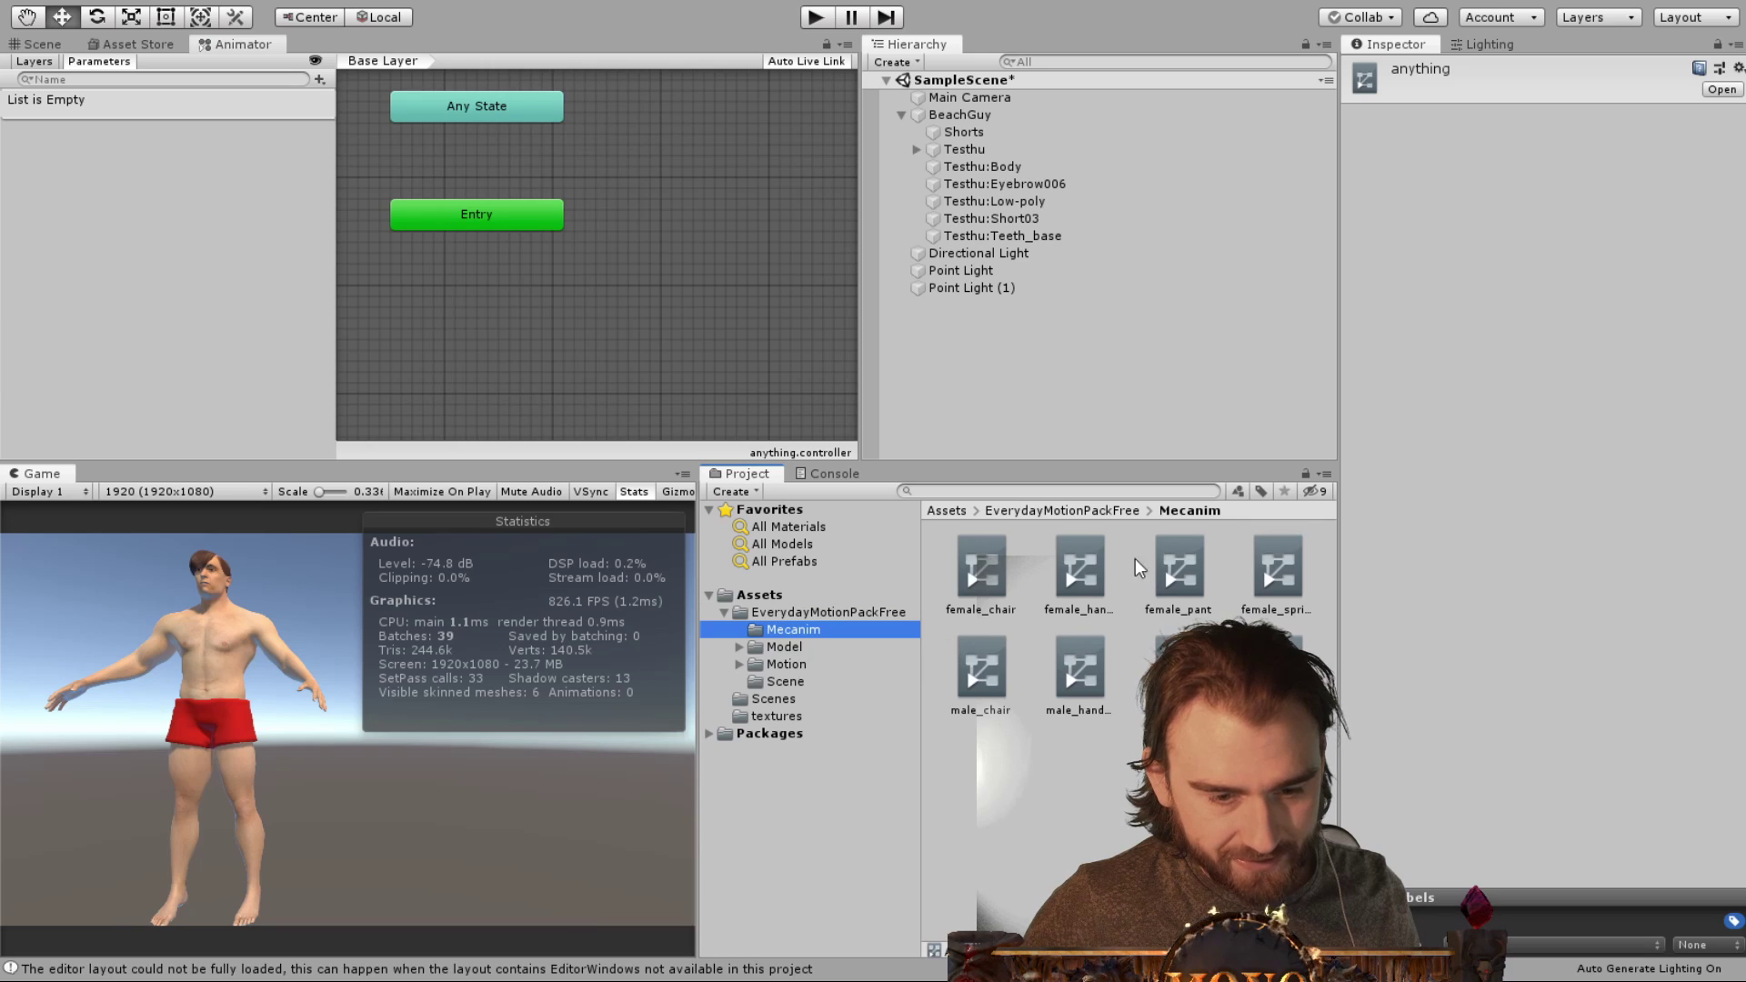
pyautogui.moveTo(984, 674); pyautogui.dragTo(544, 254)
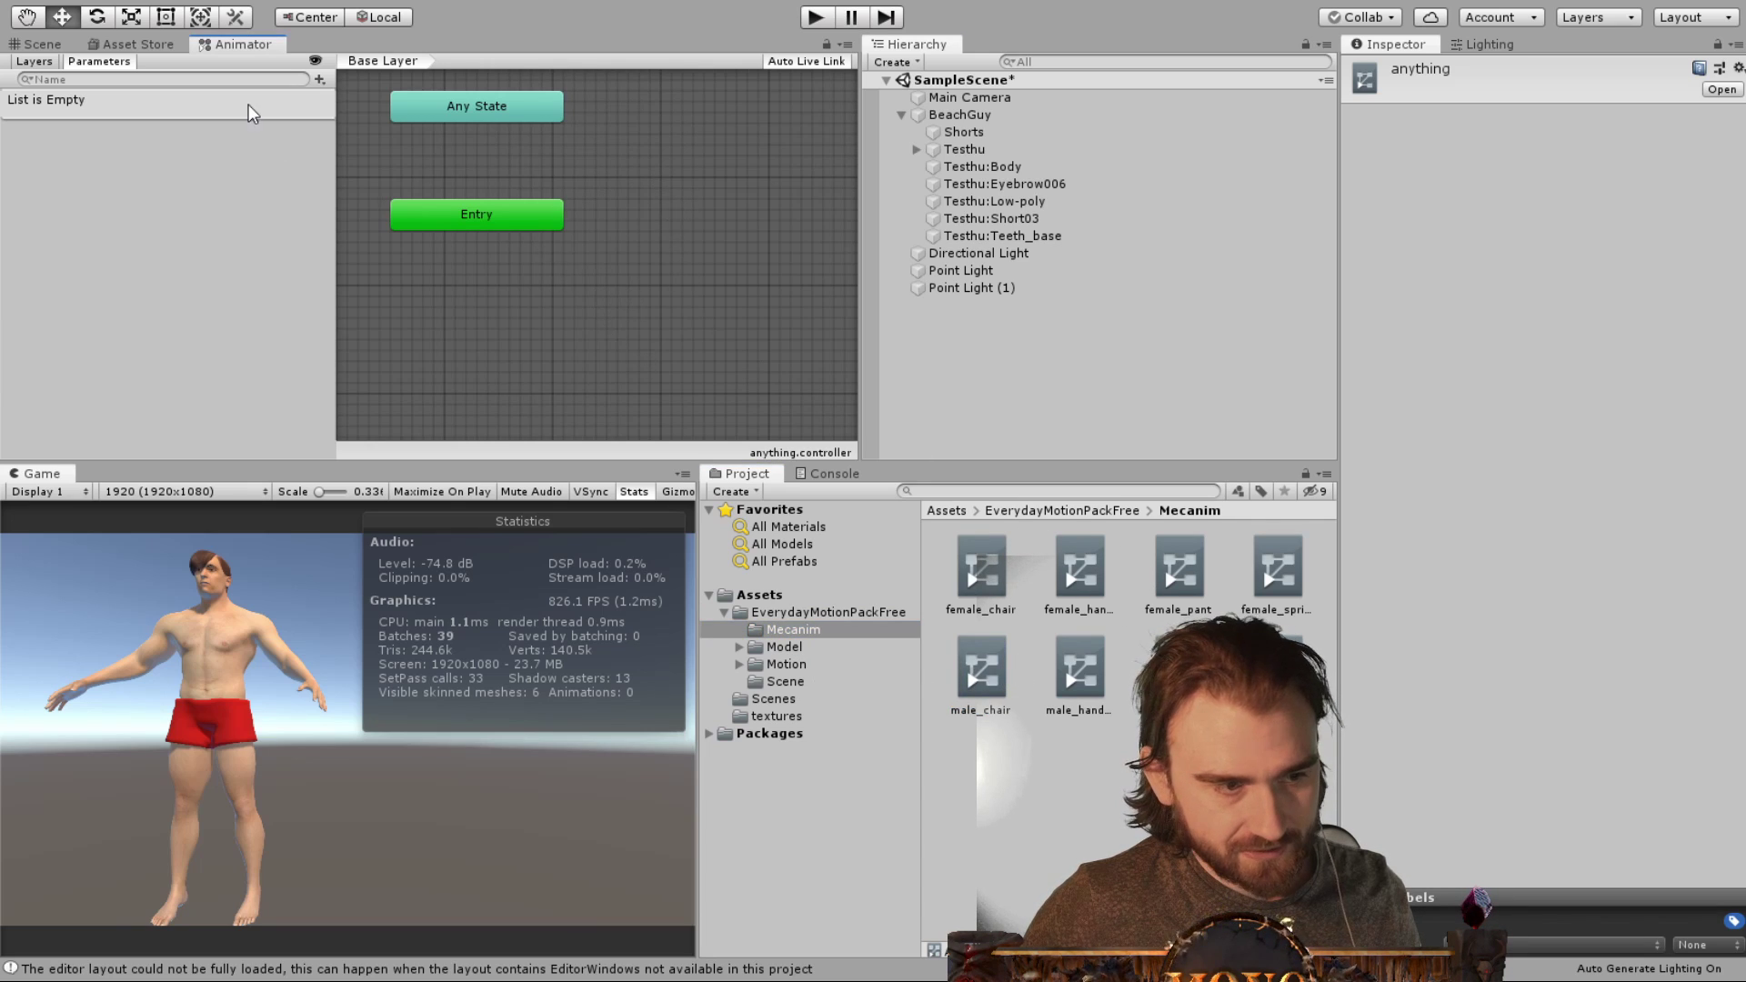
pyautogui.moveTo(997, 611); pyautogui.dragTo(685, 371)
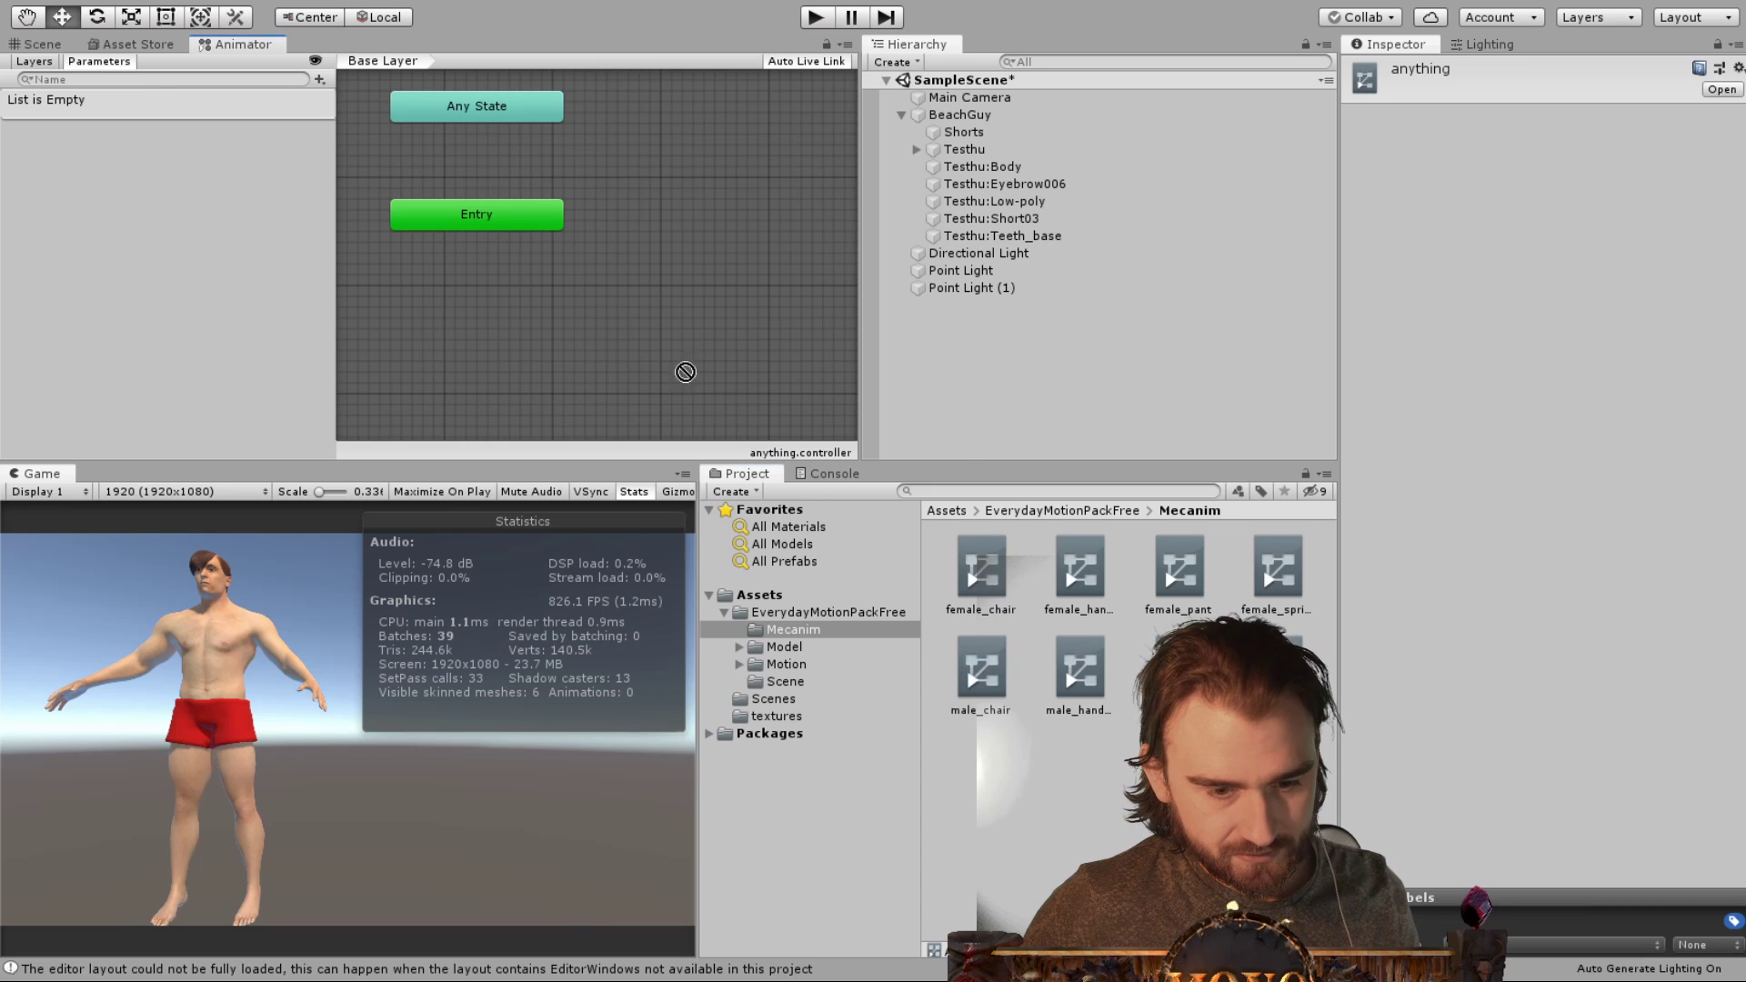
# Look through the motion pack's Model, Scene and Motion folders, including the Motion subfolders, for a usable animation
pyautogui.click(782, 647)
pyautogui.click(784, 681)
pyautogui.click(788, 666)
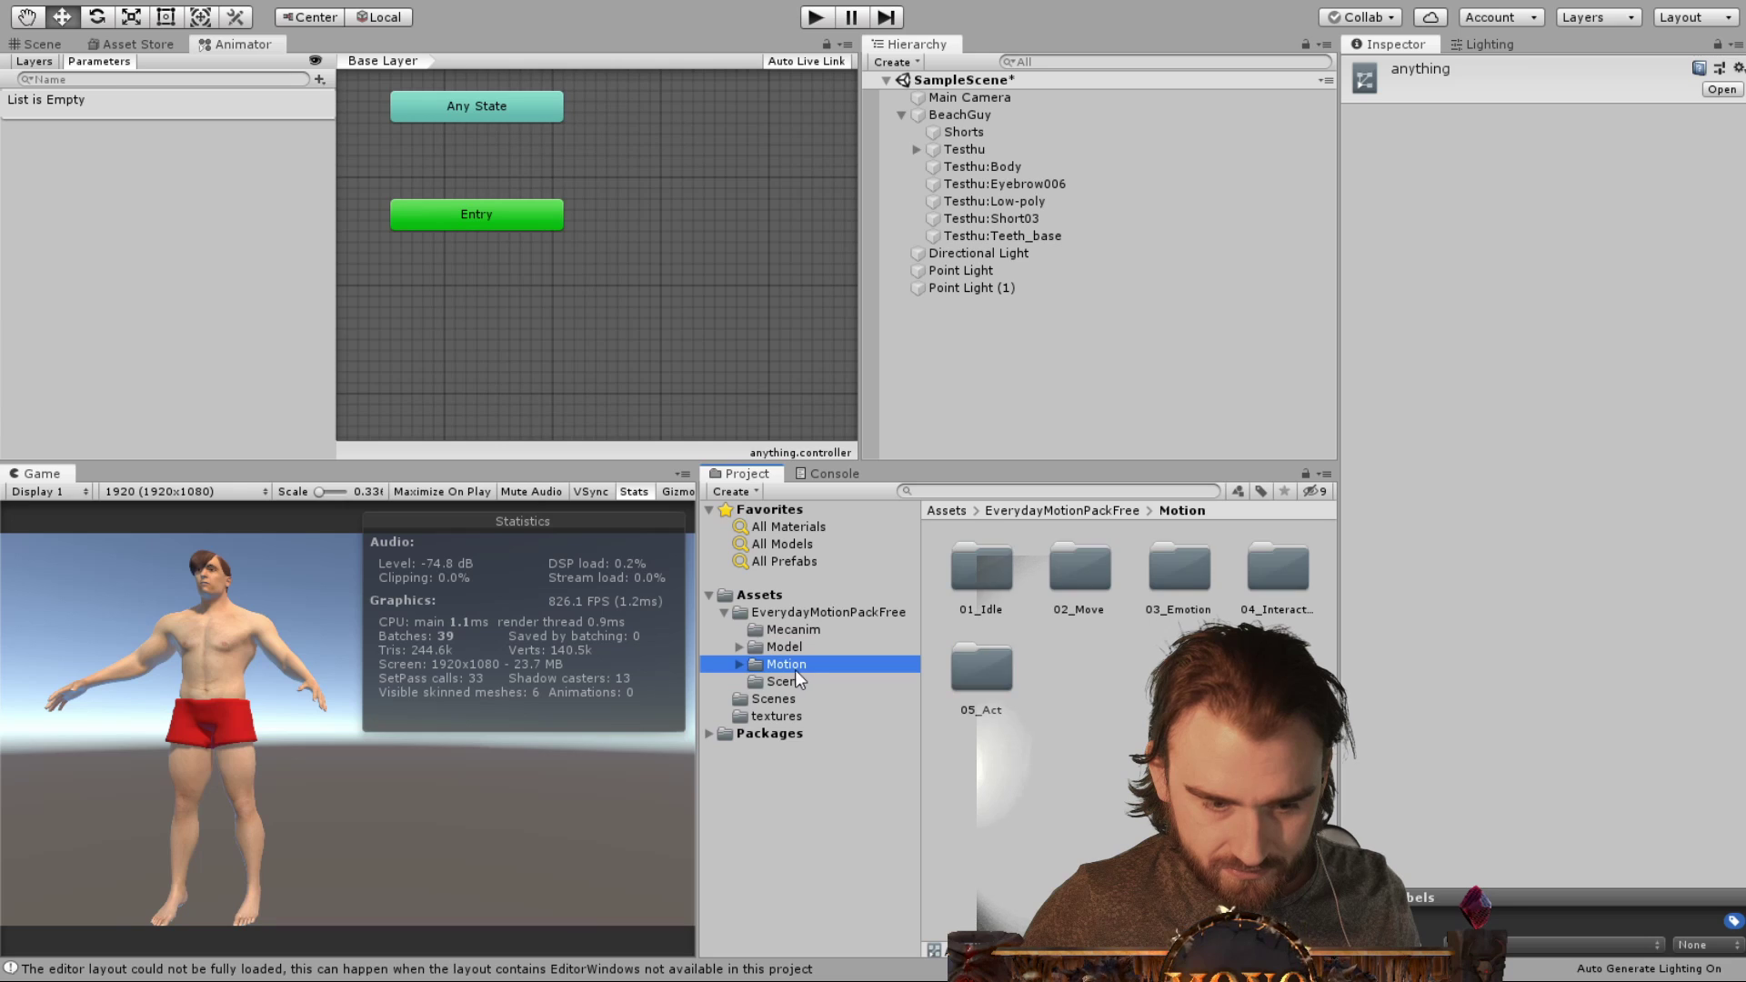
pyautogui.click(738, 664)
pyautogui.click(804, 688)
pyautogui.click(808, 700)
pyautogui.click(810, 716)
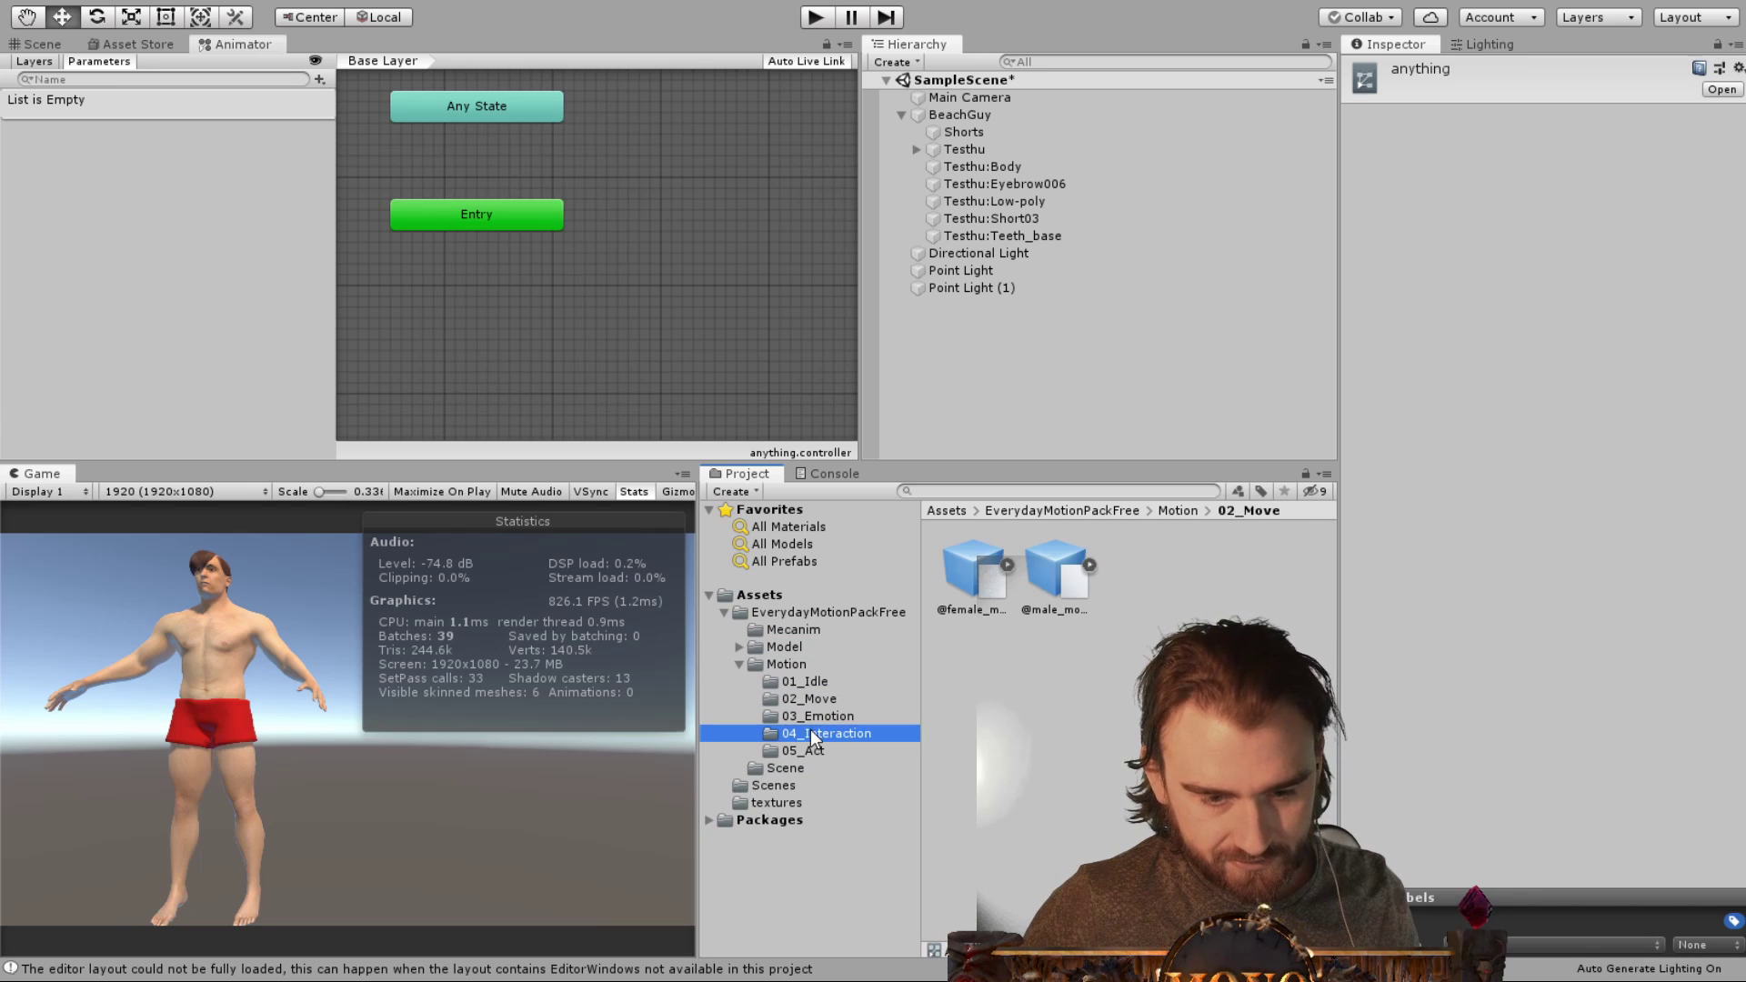
pyautogui.click(810, 733)
pyautogui.click(810, 751)
pyautogui.press('Up')
pyautogui.press('Up')
pyautogui.press('Up')
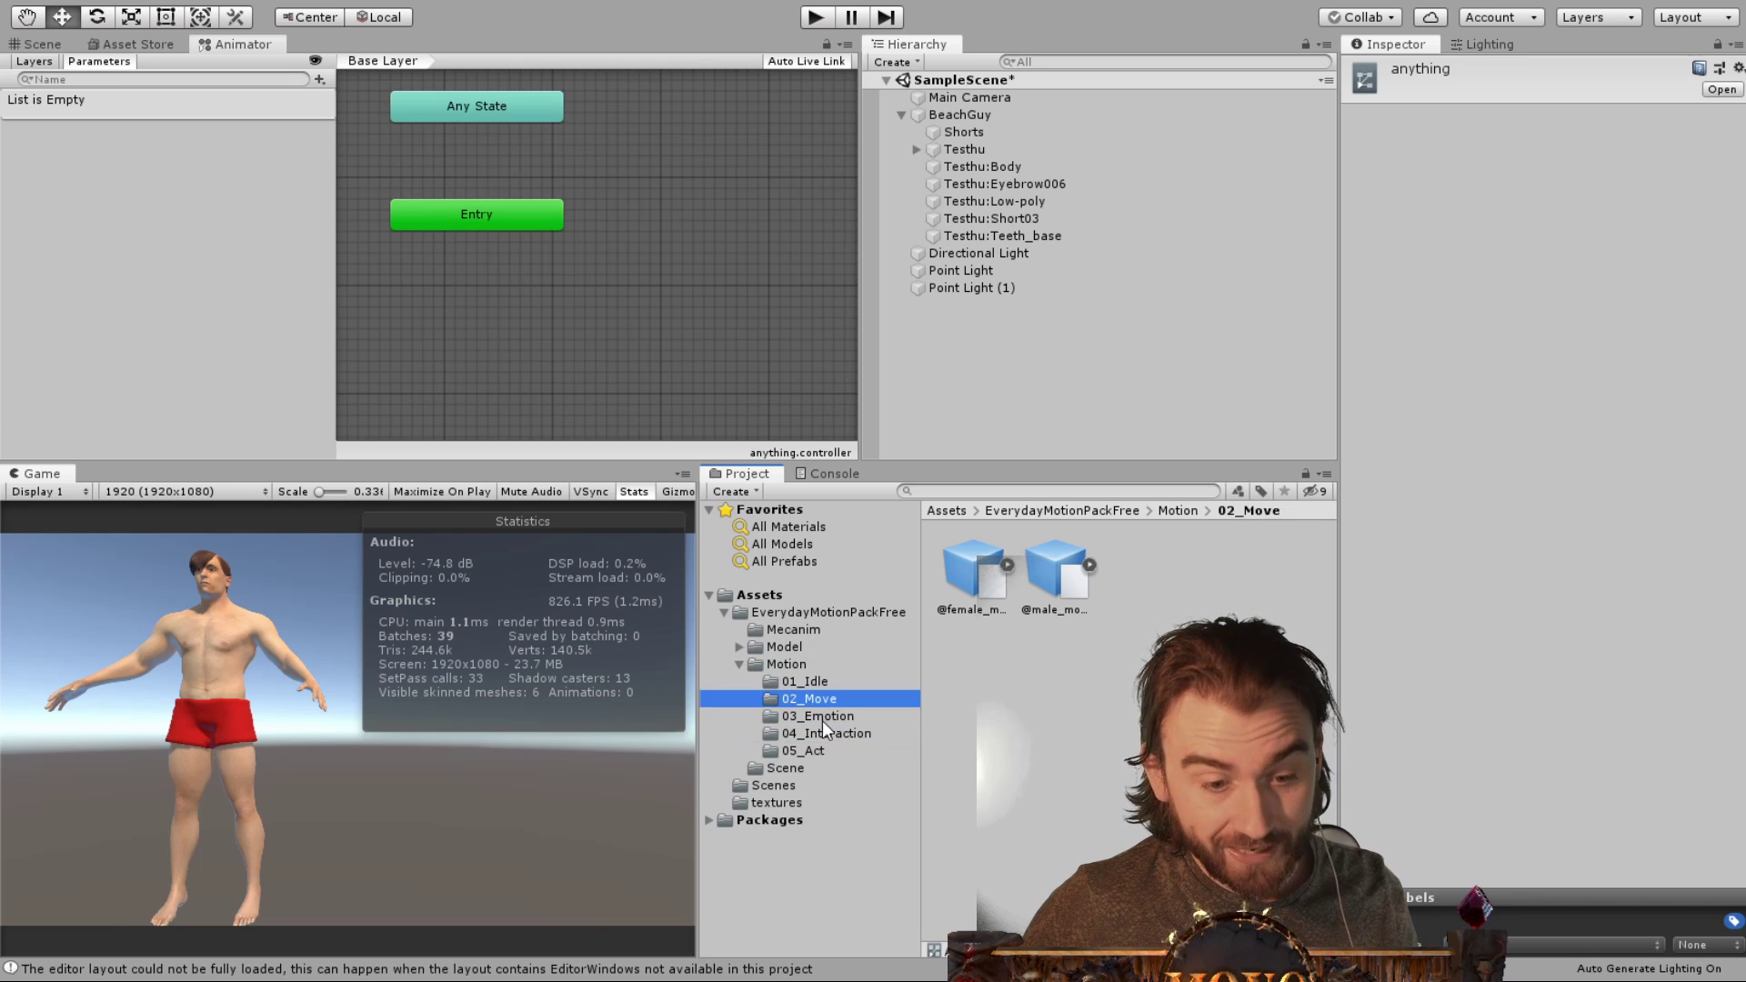
pyautogui.click(823, 733)
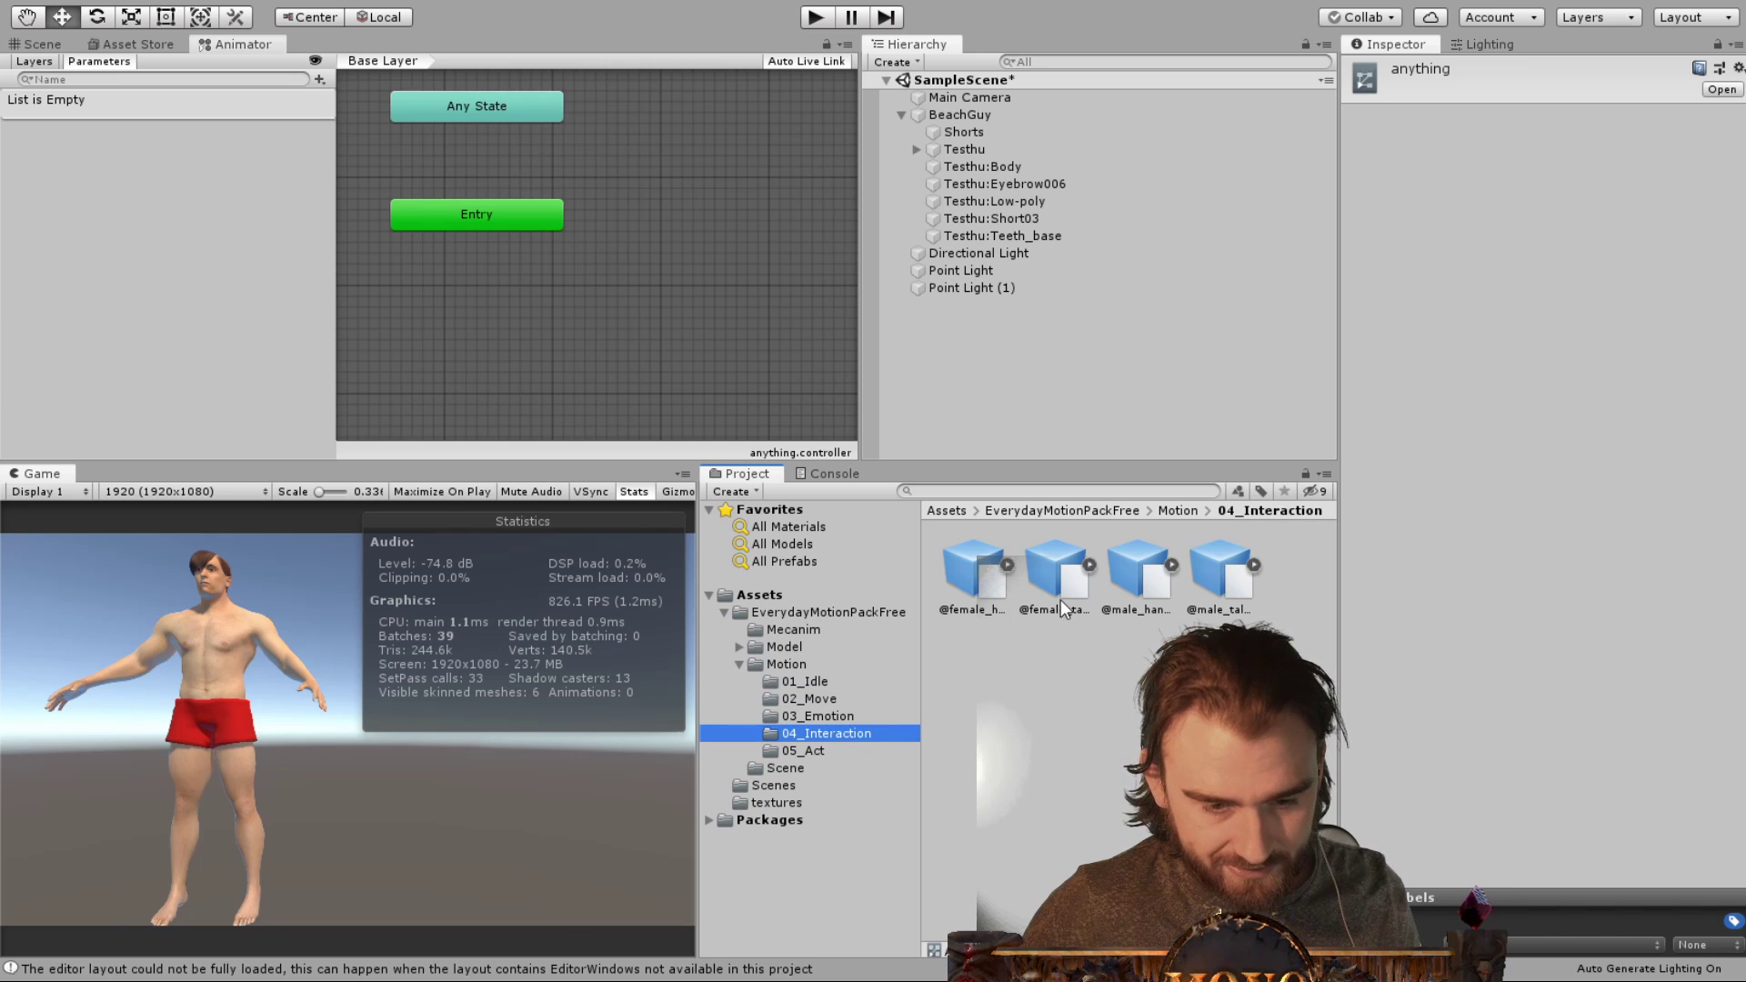
pyautogui.click(973, 596)
pyautogui.click(1137, 600)
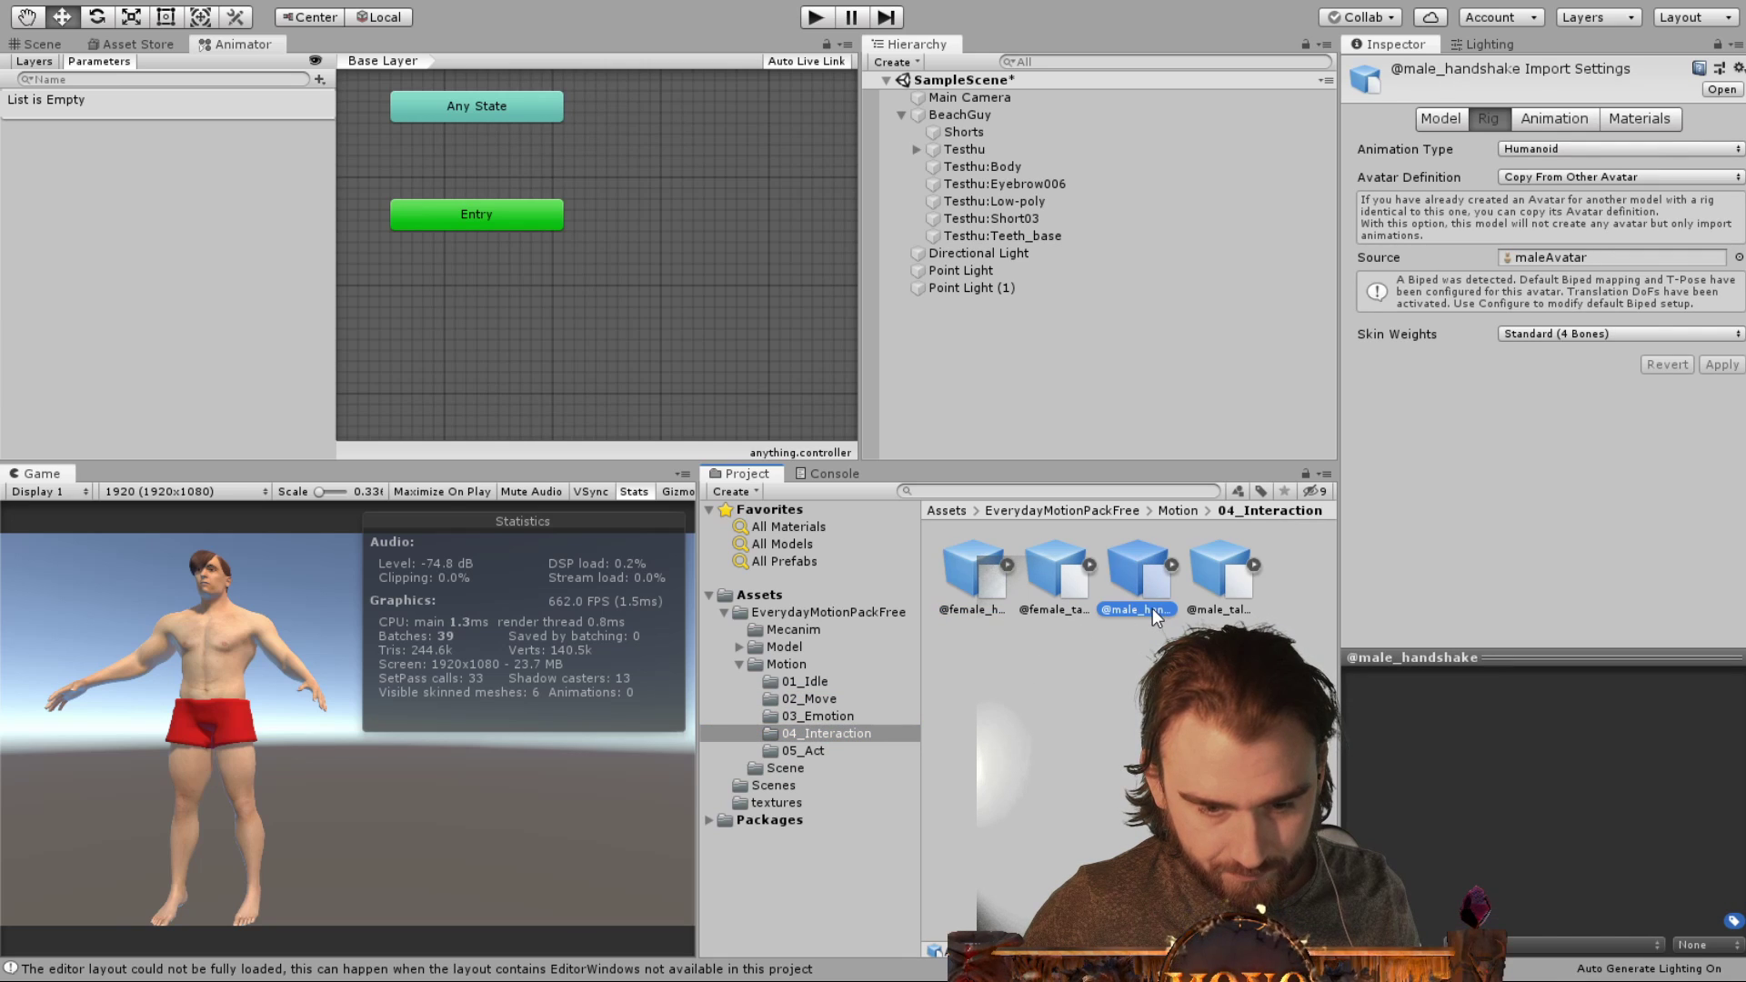
pyautogui.click(1221, 584)
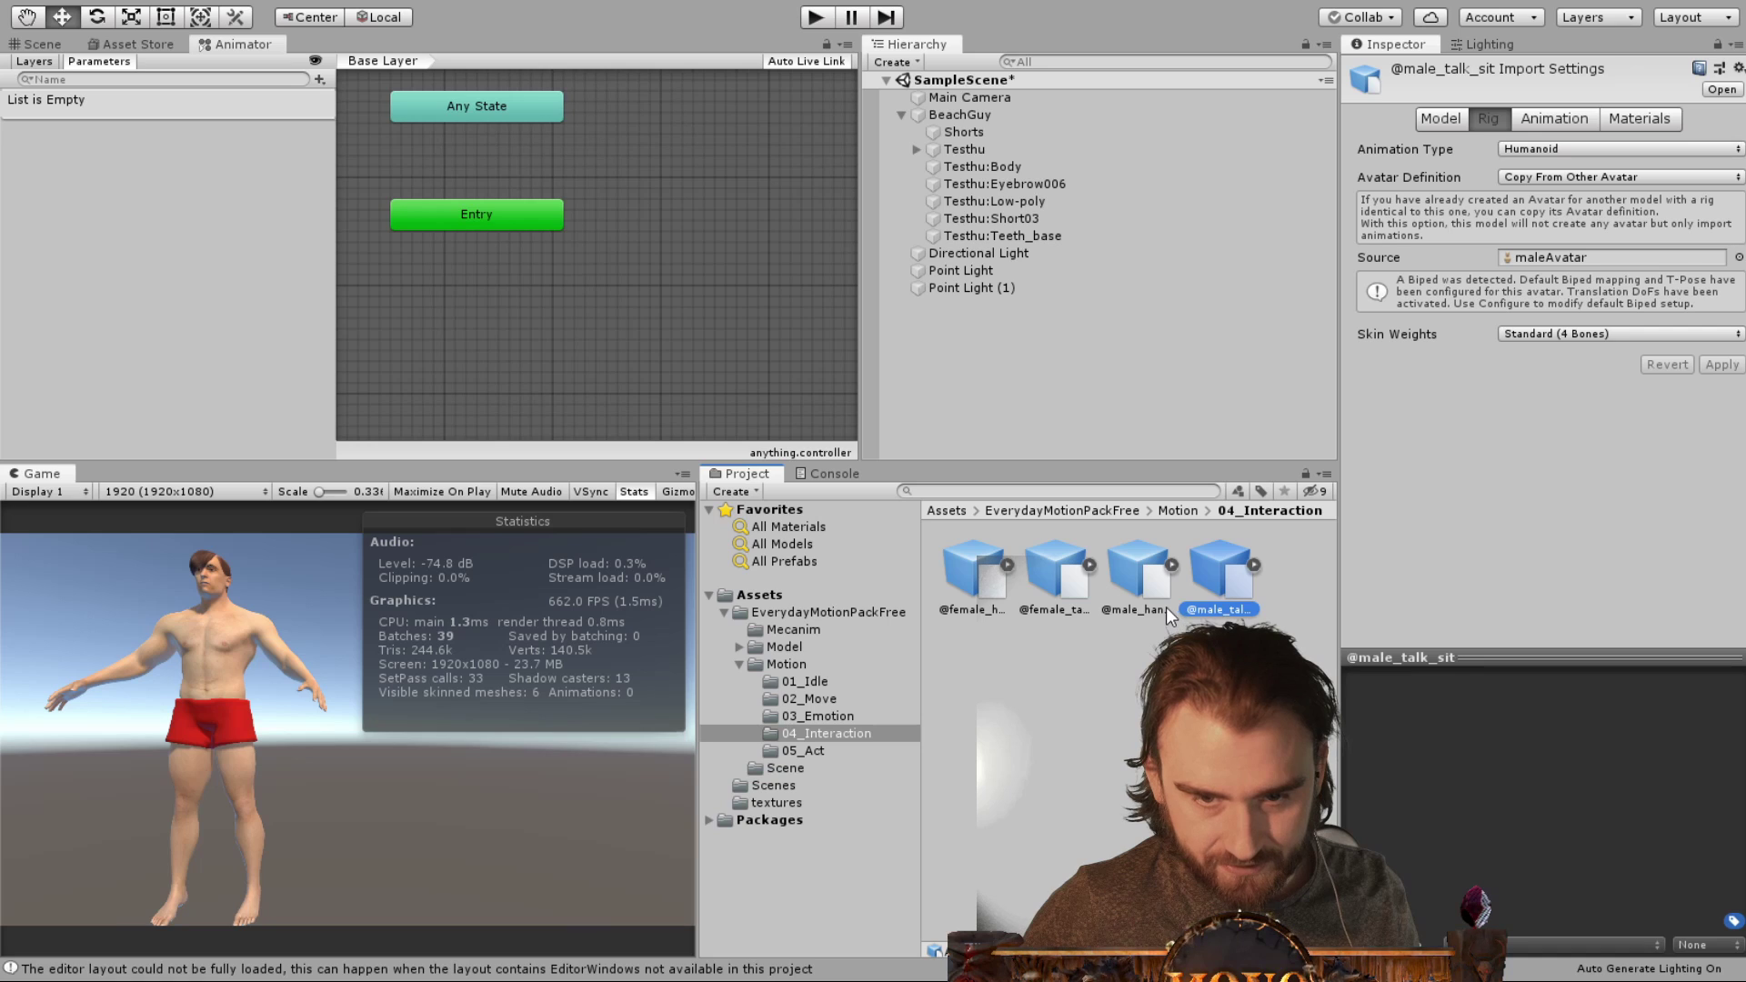
pyautogui.moveTo(1157, 596); pyautogui.dragTo(700, 218)
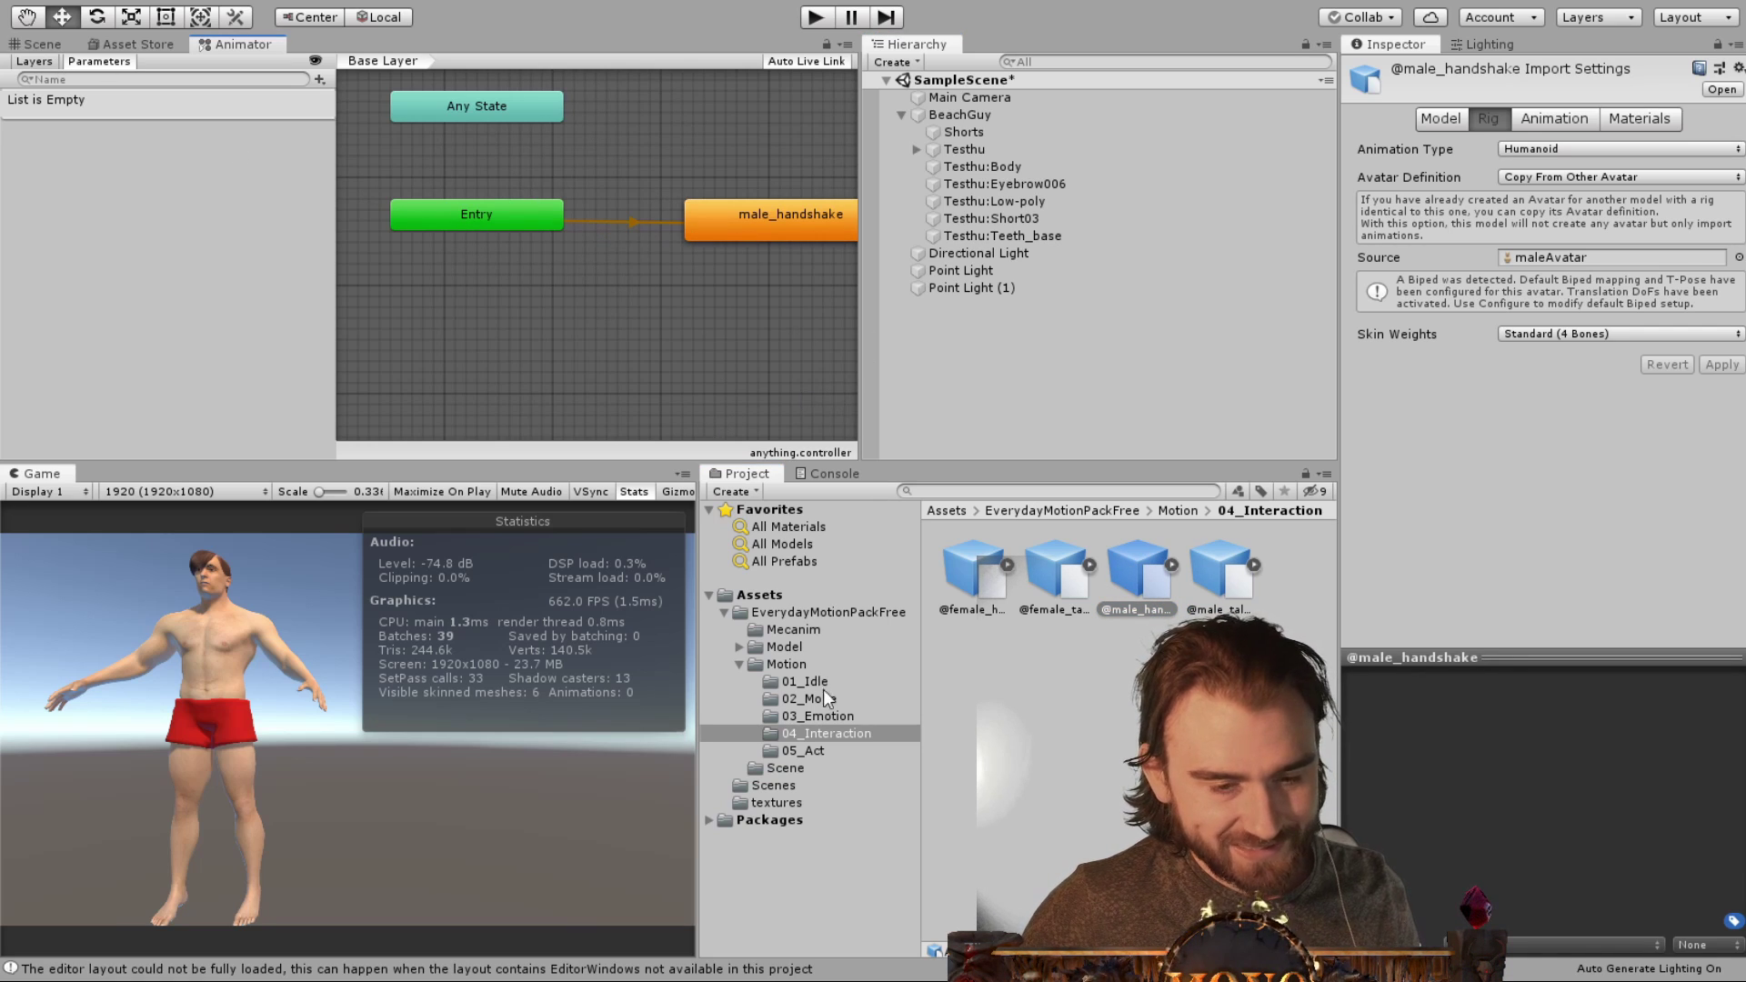
# Assign the "anything" controller from the Assets folder to BeachGuy's Animator component and play the scene
pyautogui.click(812, 613)
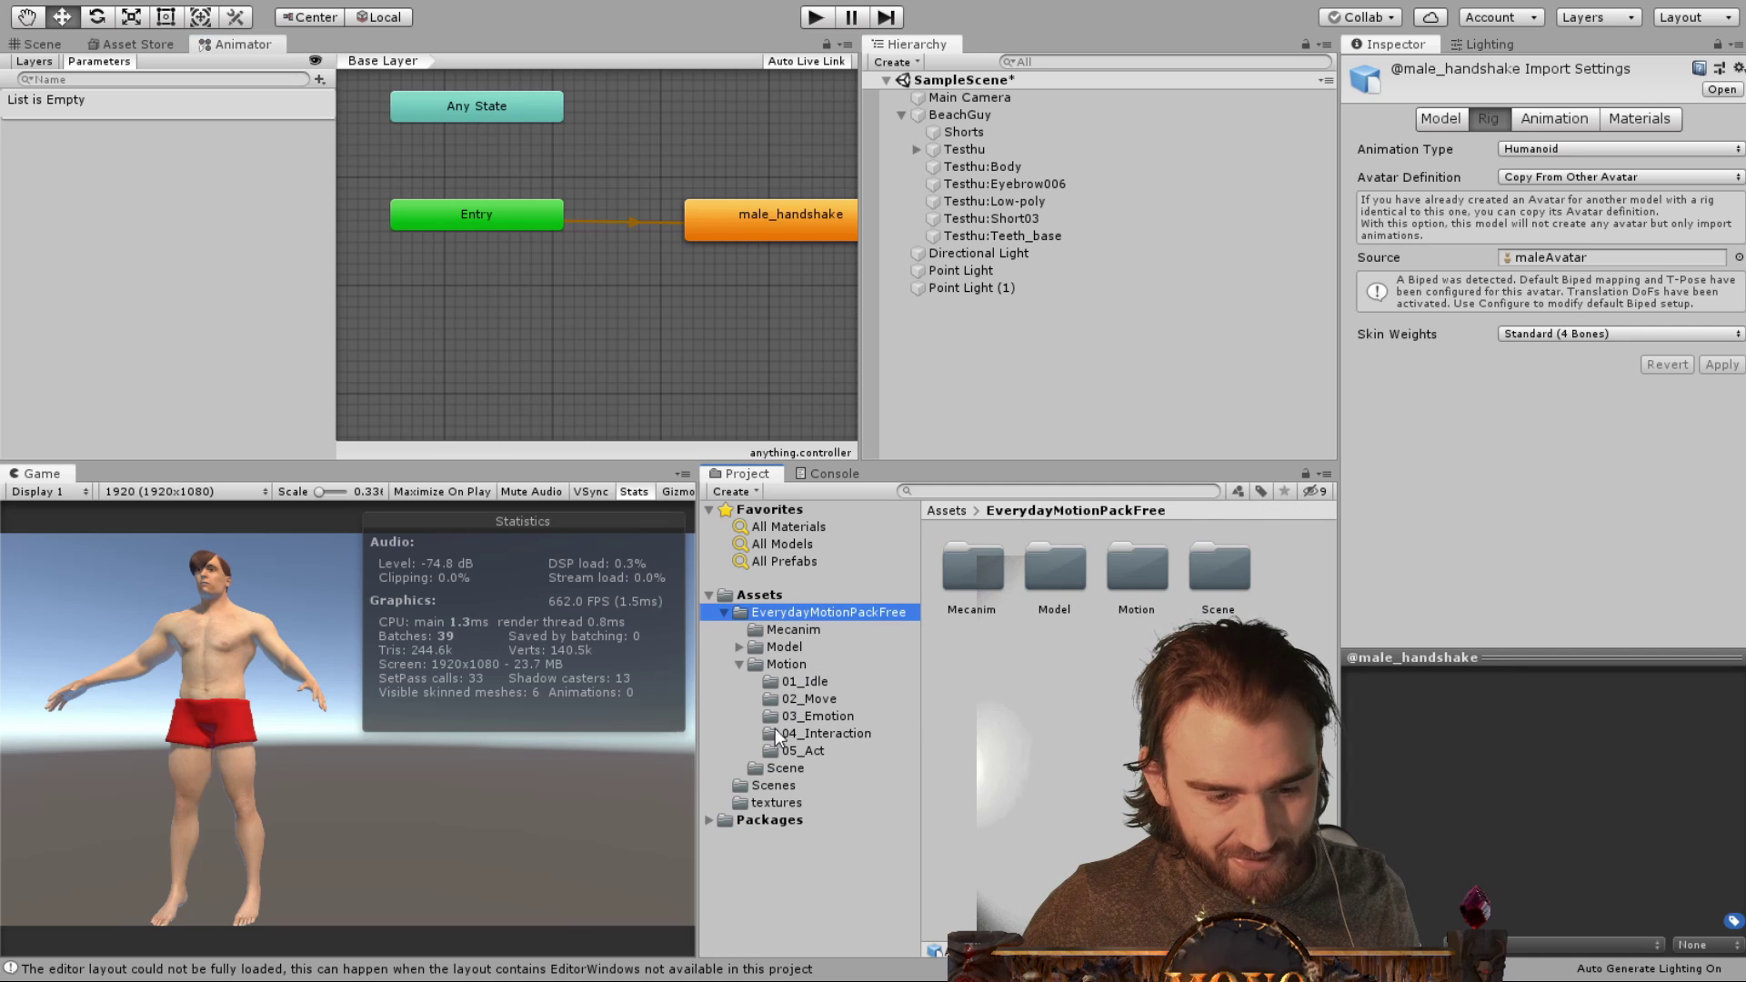
pyautogui.click(760, 596)
pyautogui.click(1278, 571)
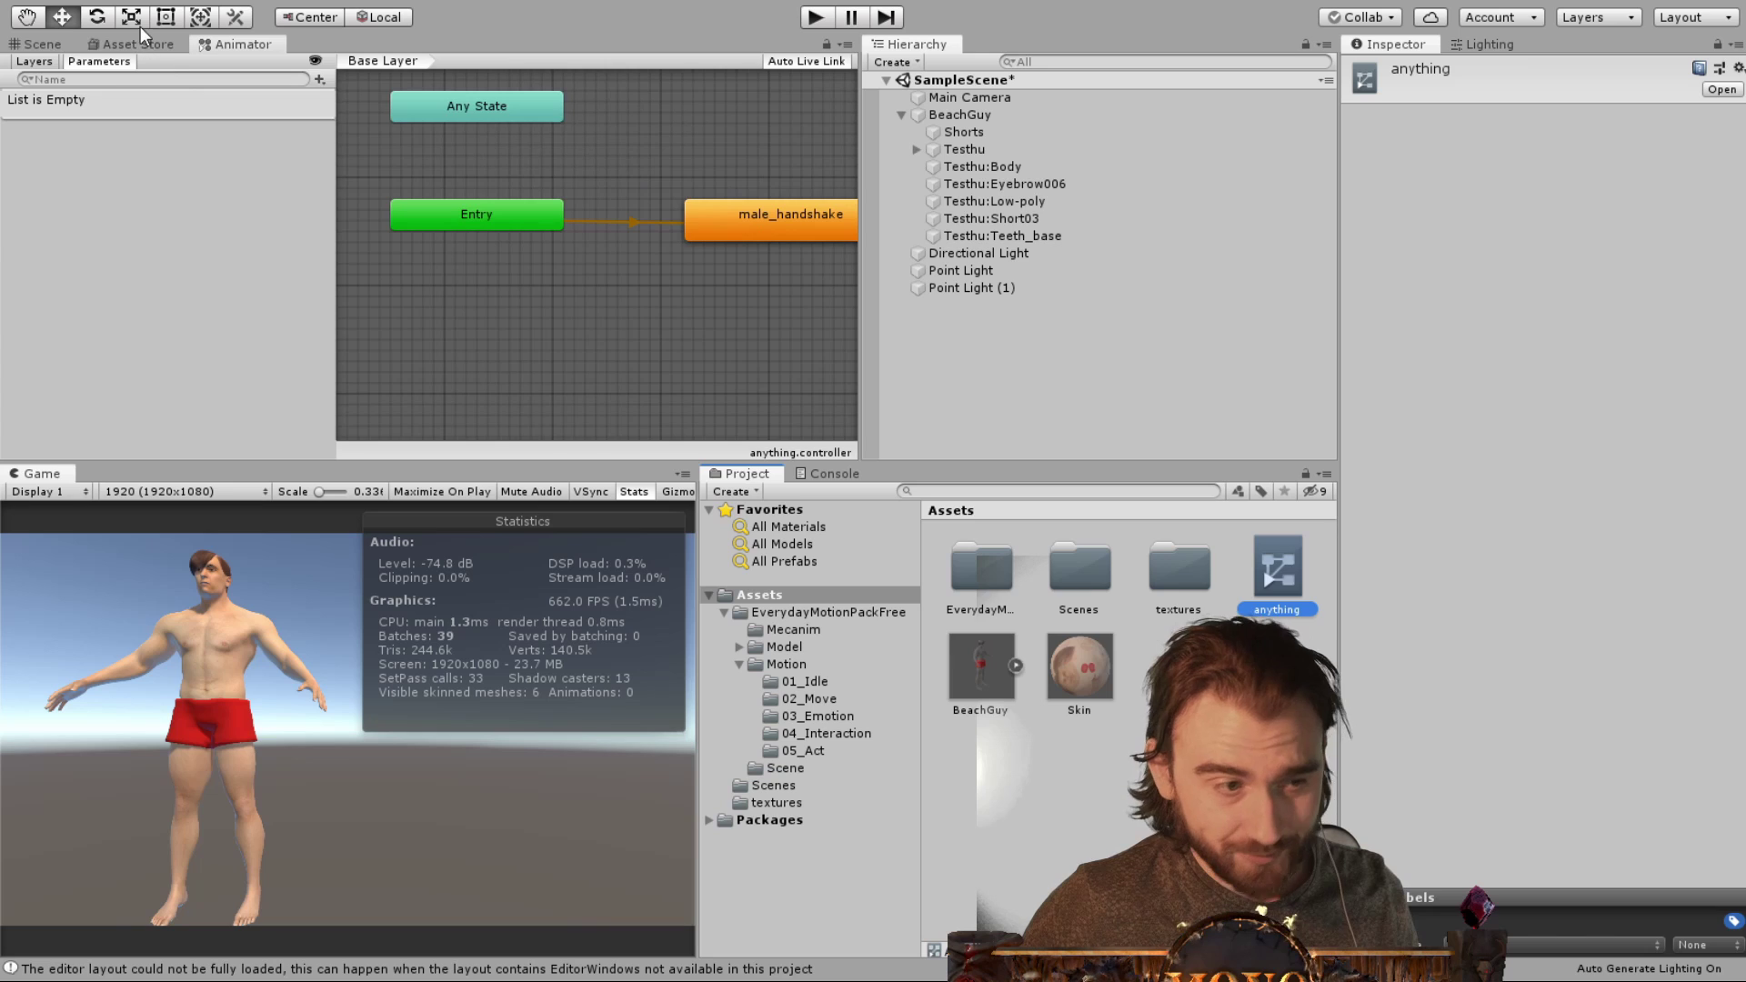
pyautogui.click(42, 43)
pyautogui.click(959, 114)
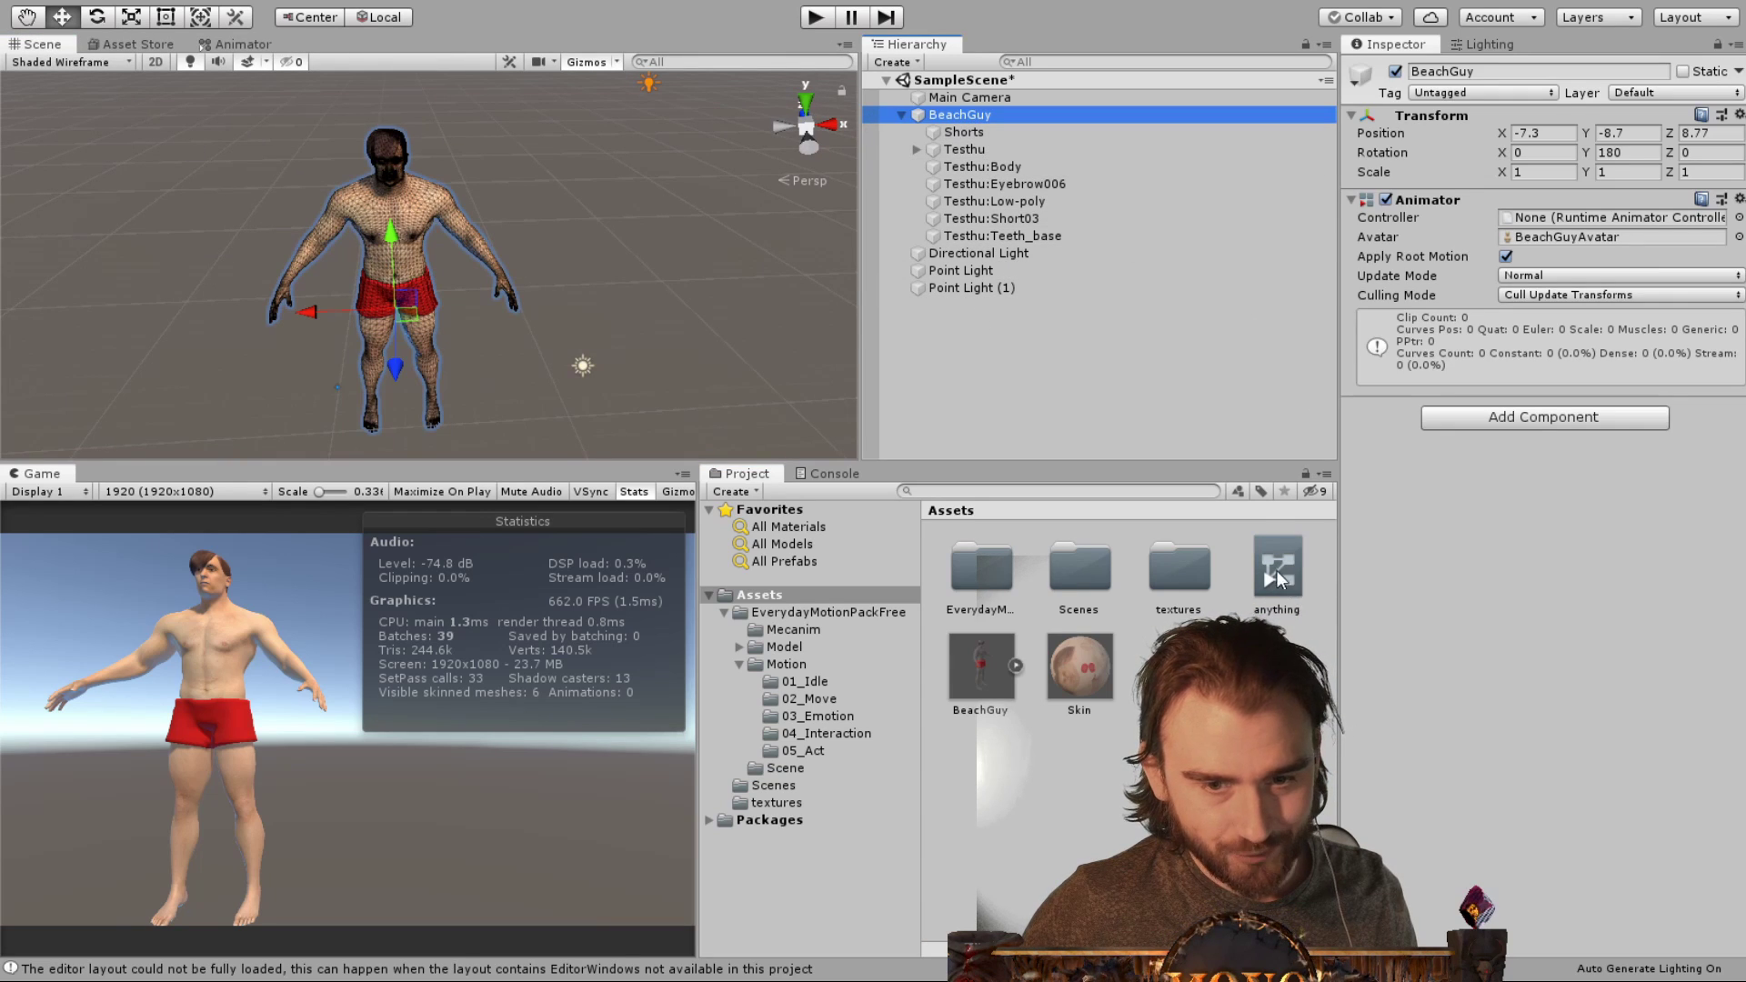
pyautogui.moveTo(1277, 578); pyautogui.dragTo(1564, 218)
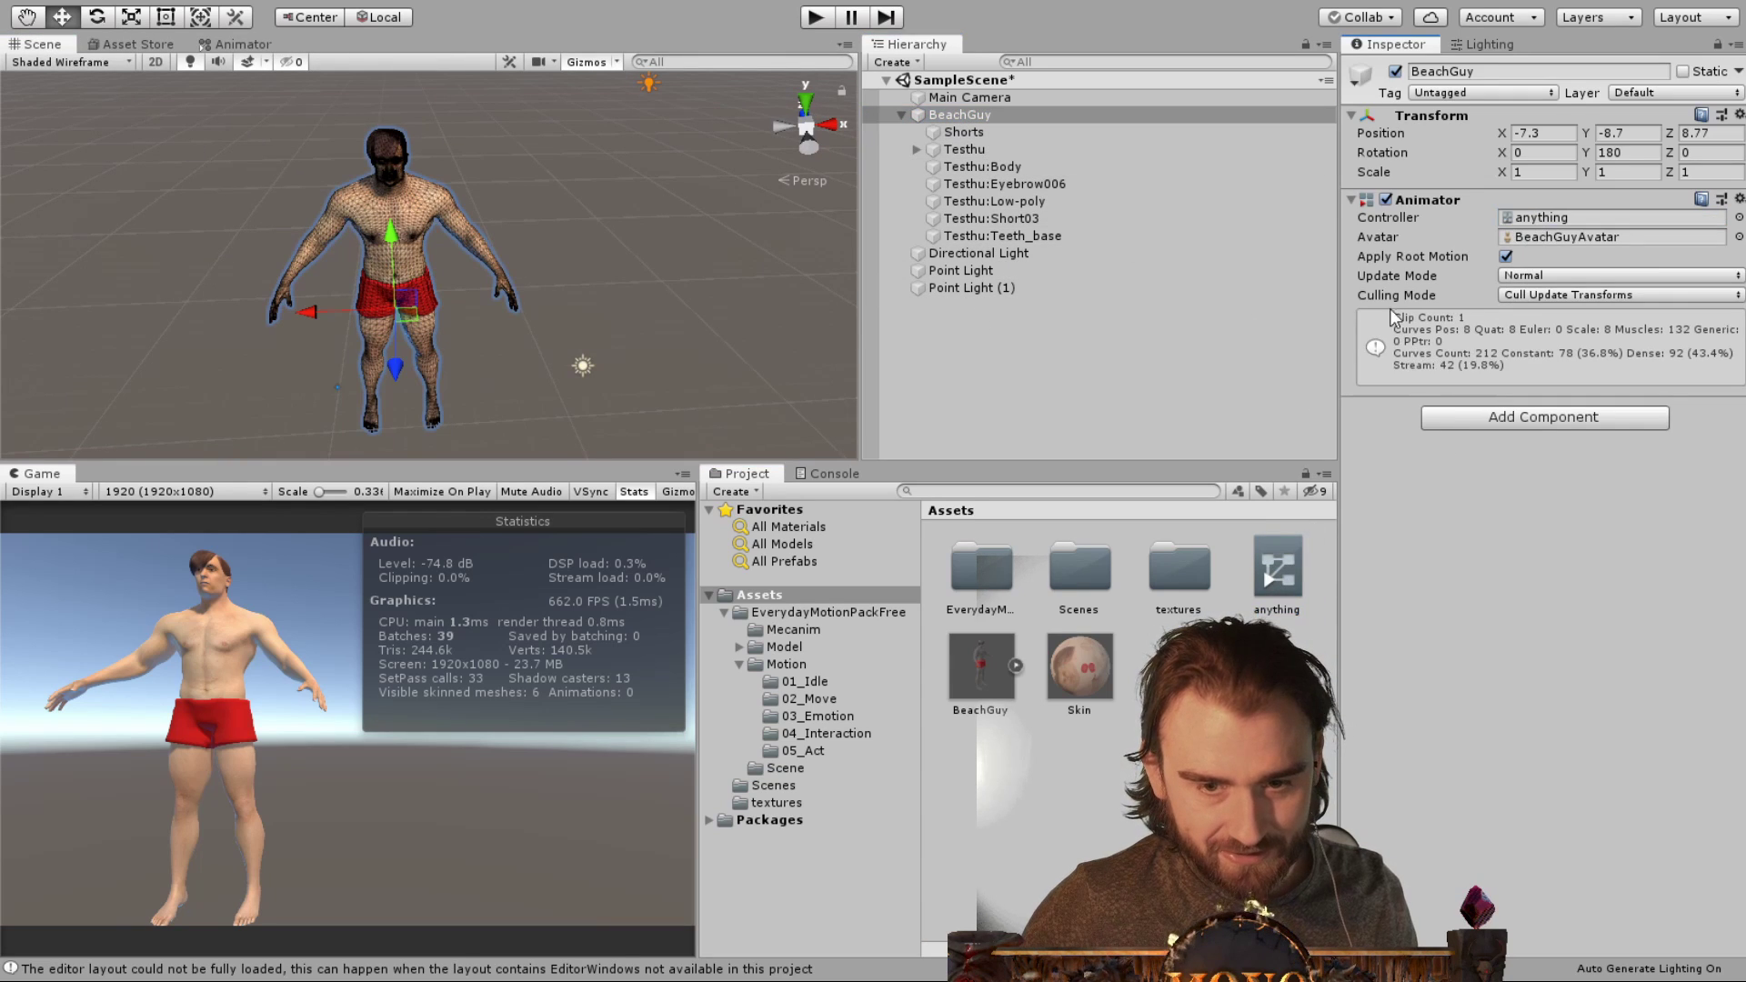
pyautogui.click(821, 18)
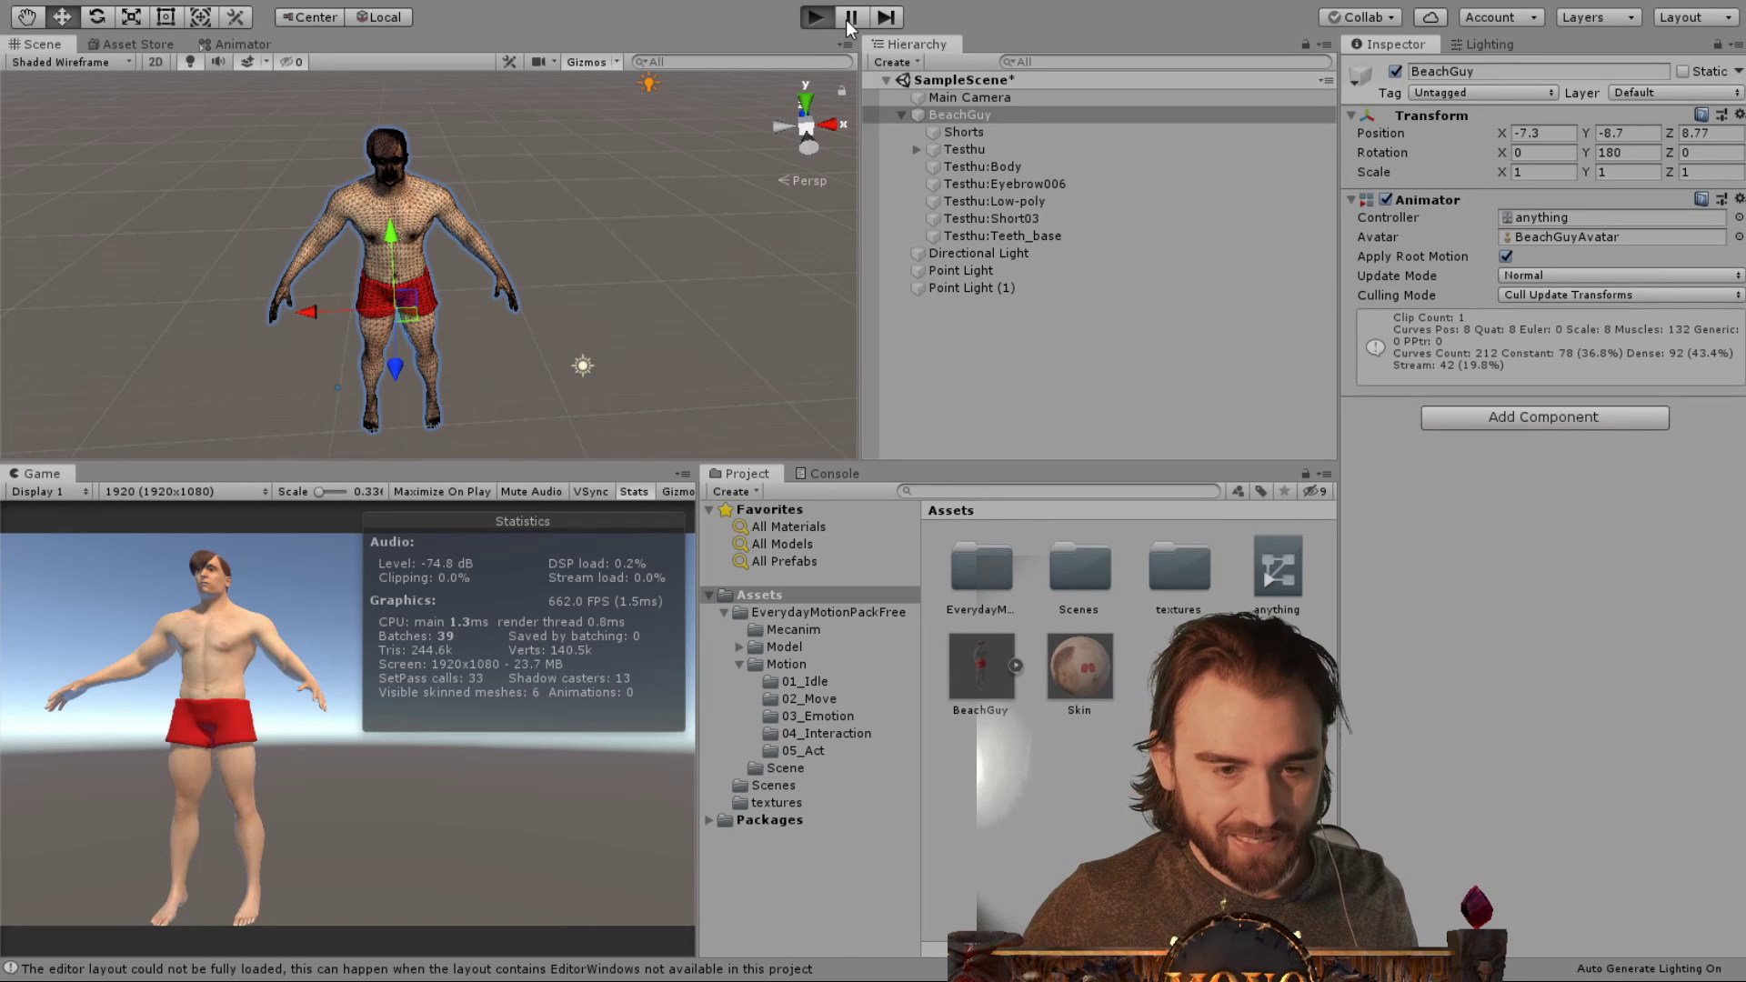